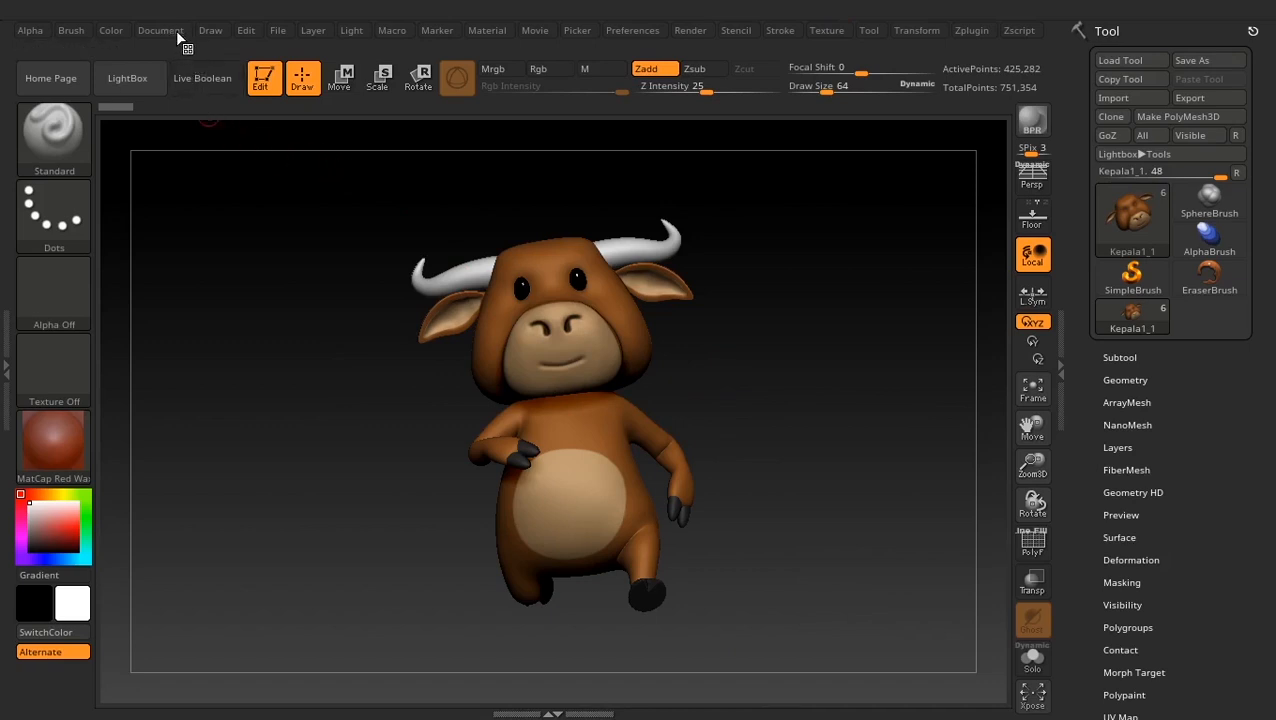
Resize the document to a width of 1000 with its proportions constrained
{"action": "left_click", "coordinate": [176, 34]}
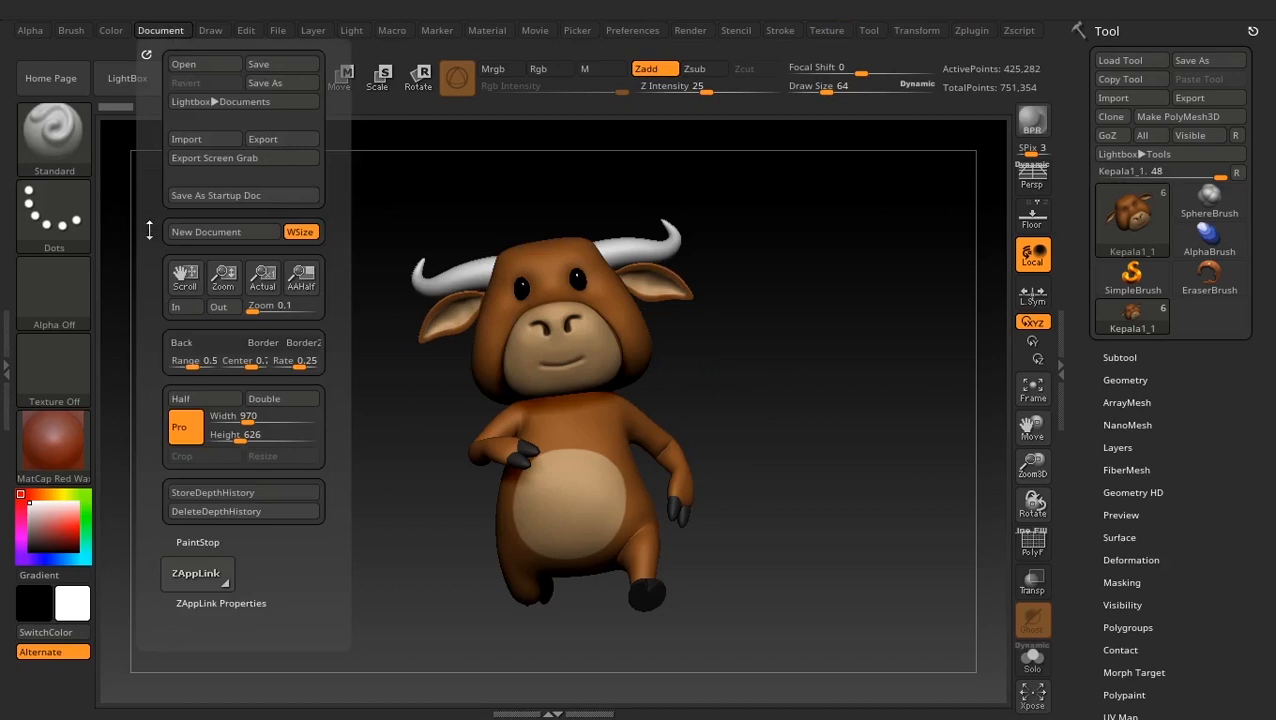
{"action": "left_click", "coordinate": [256, 420]}
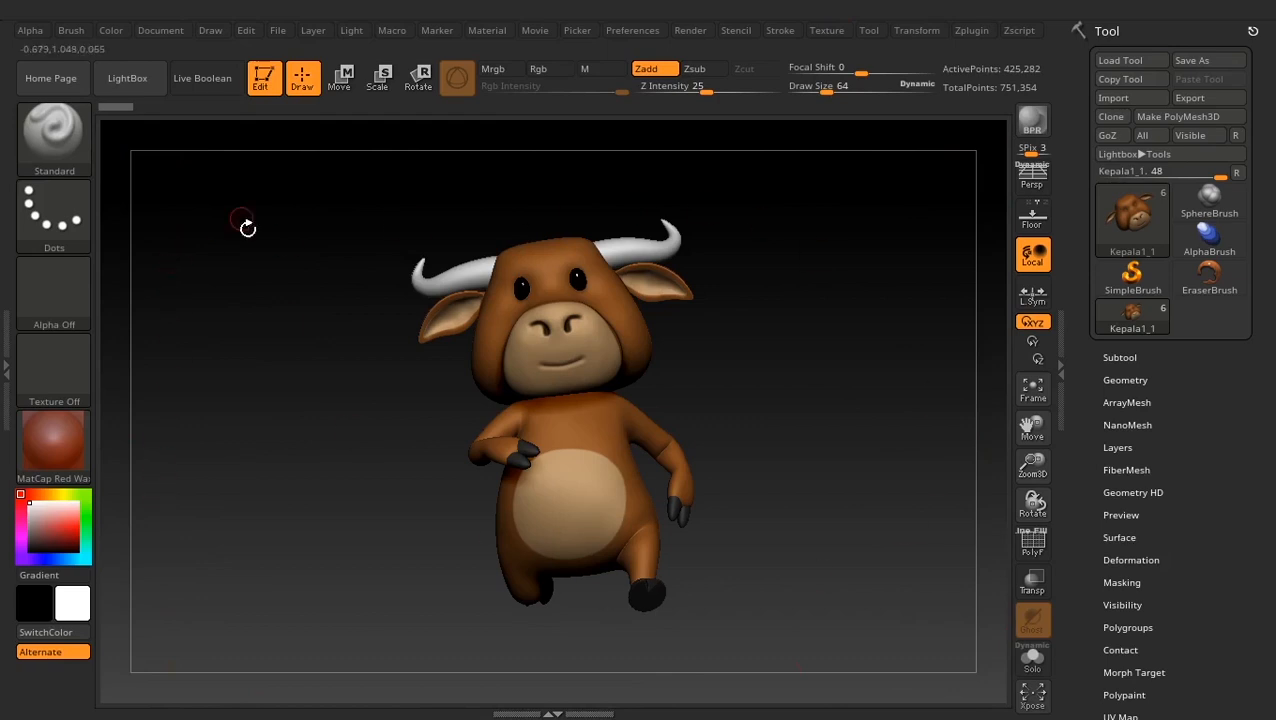
{"action": "left_click", "coordinate": [160, 30]}
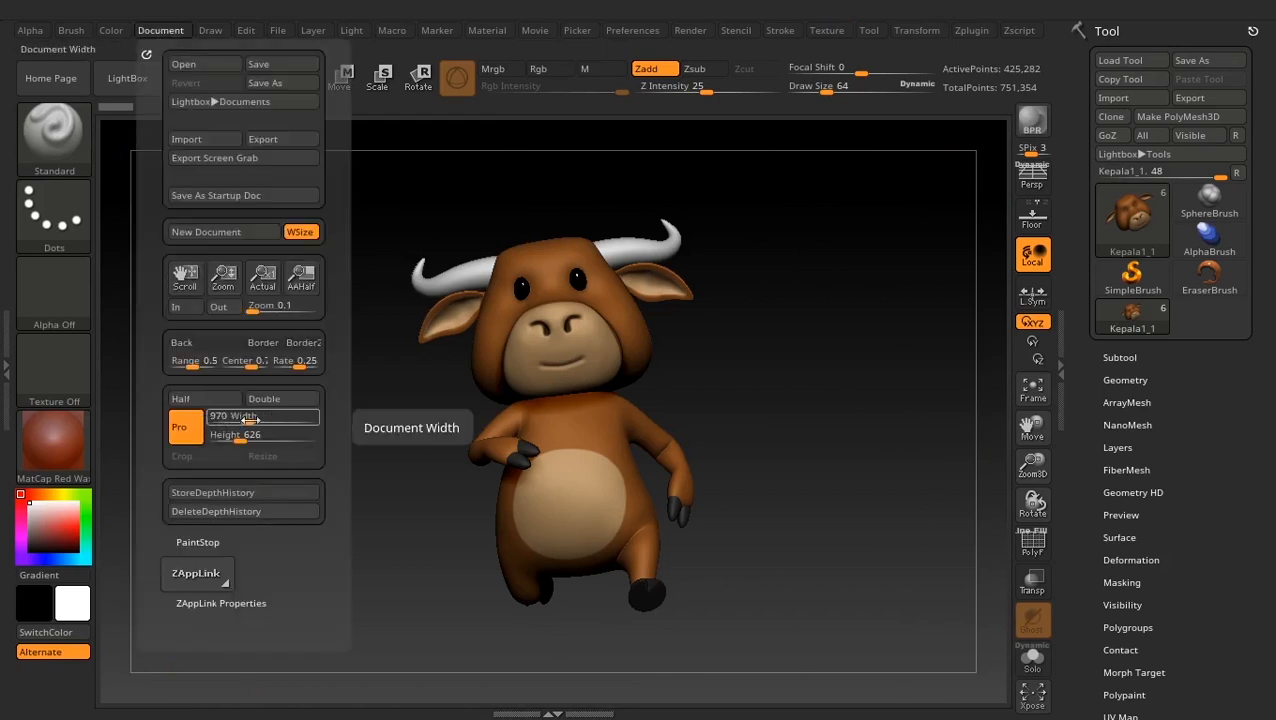
{"action": "left_click", "coordinate": [247, 417]}
{"action": "type", "text": "1000"}
{"action": "key", "text": "Return"}
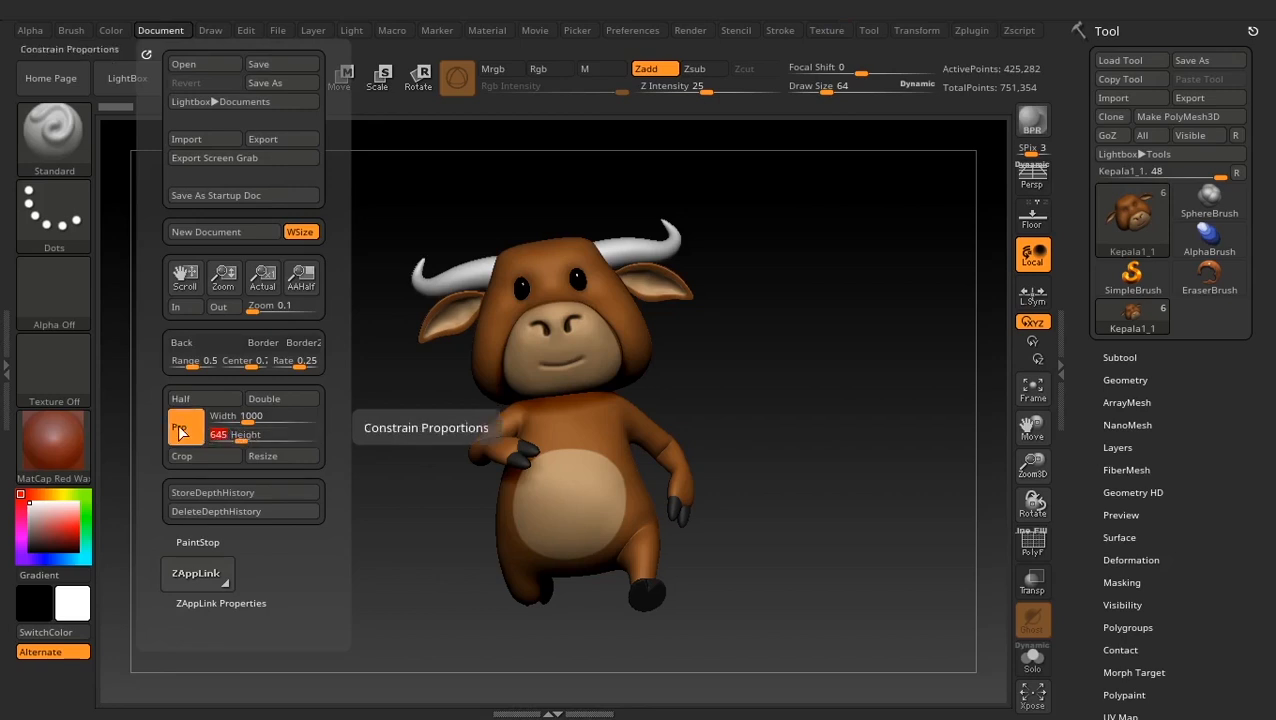
{"action": "left_click", "coordinate": [280, 457]}
{"action": "left_click", "coordinate": [676, 414]}
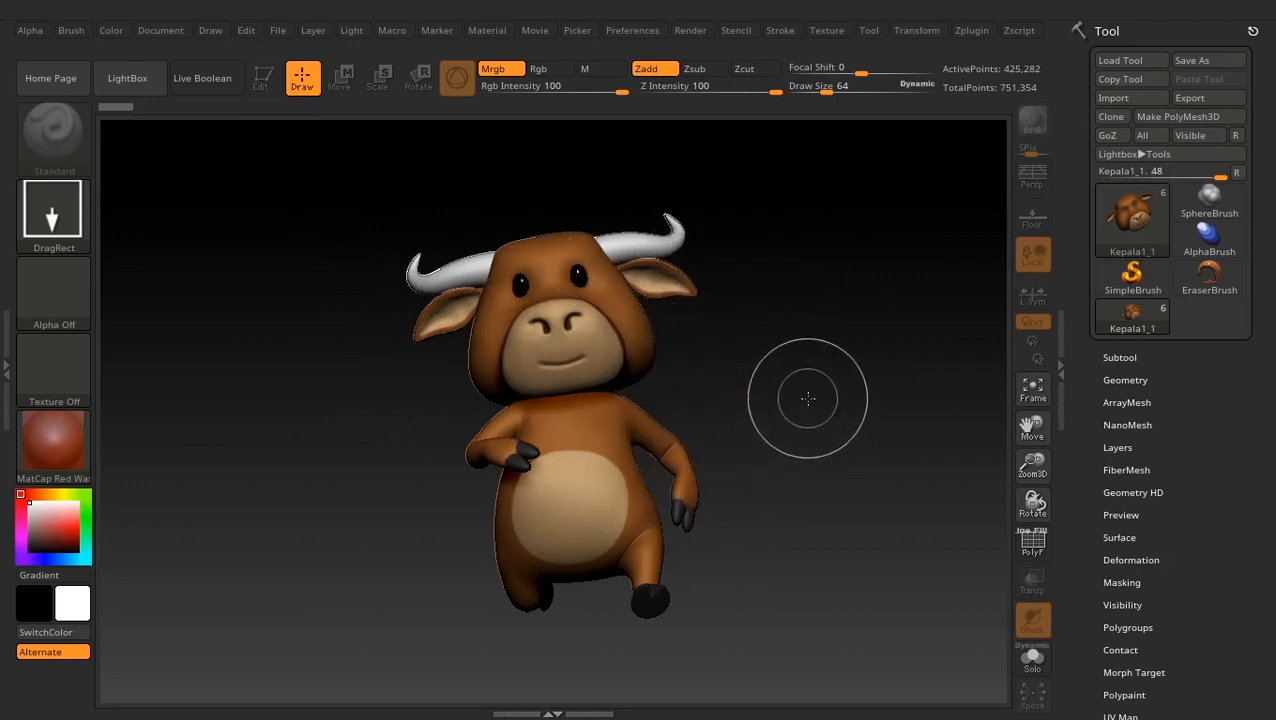
Clear the canvas and redraw the bull model as an editable object centred in the document frame
{"action": "key", "text": "ctrl"}
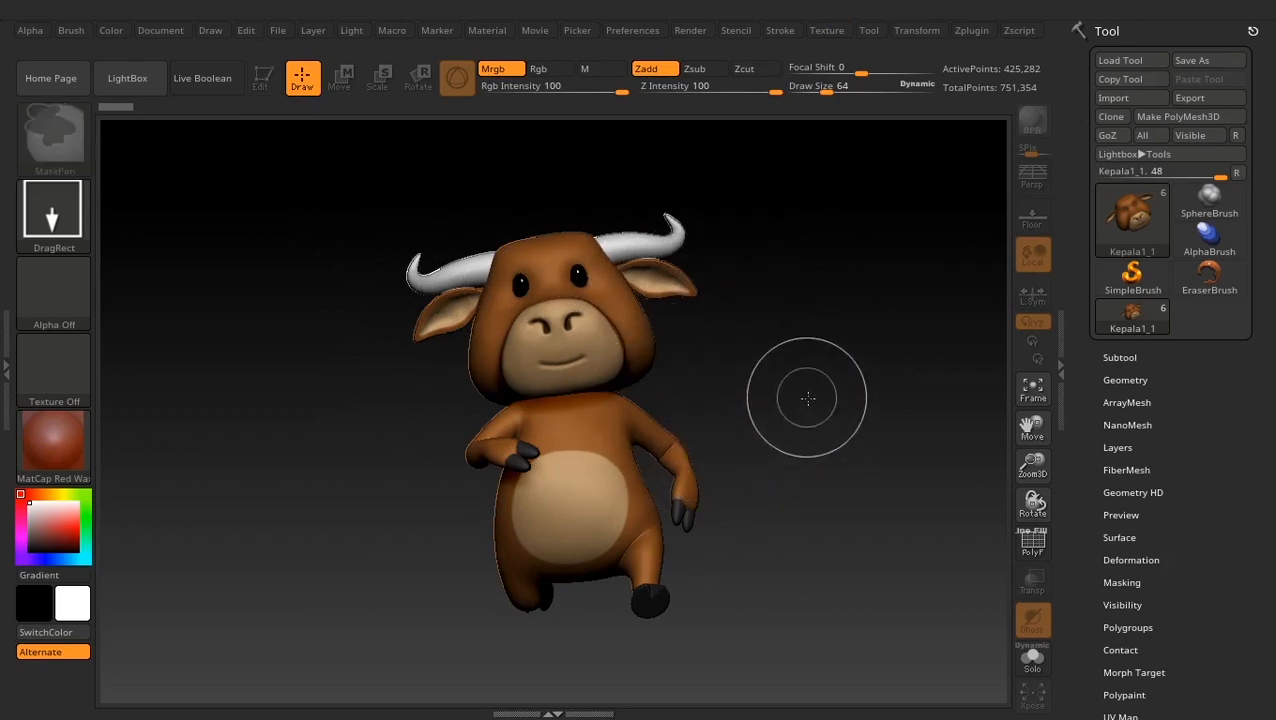
{"action": "key", "text": "ctrl+n"}
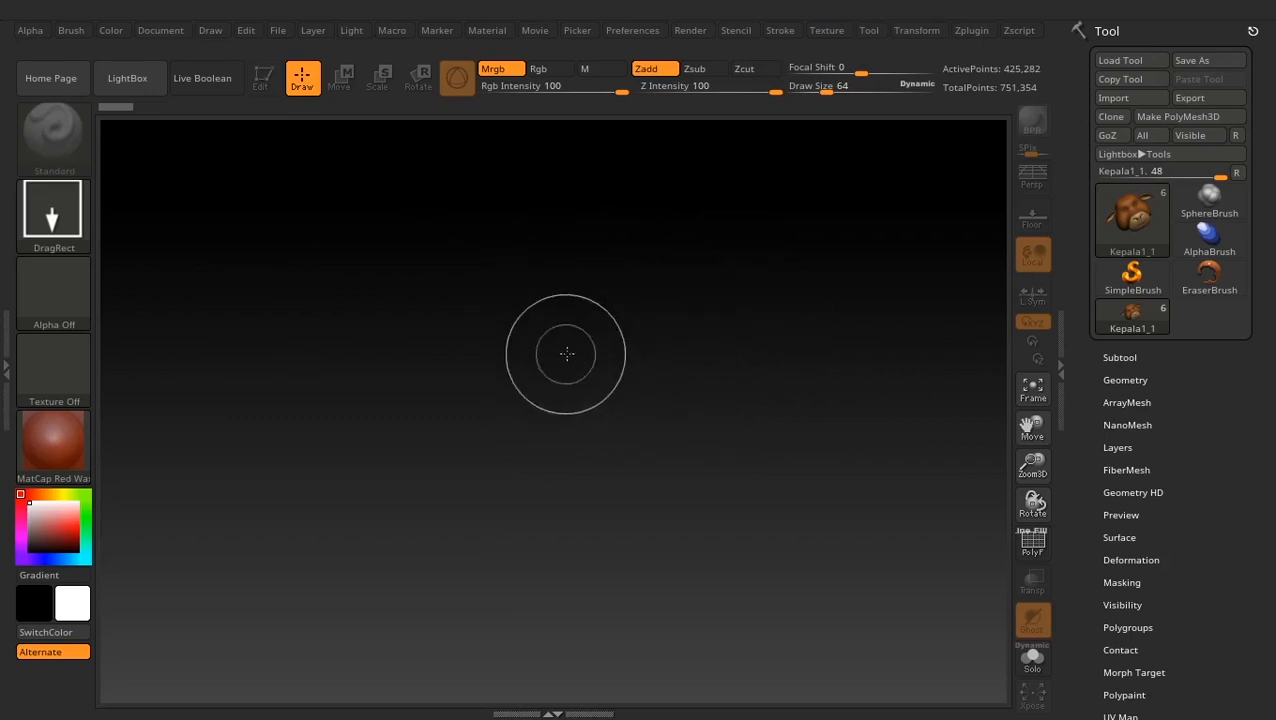
{"action": "mouse_move", "coordinate": [584, 363]}
{"action": "left_mouse_down"}
{"action": "mouse_move", "coordinate": [581, 530]}
{"action": "mouse_move", "coordinate": [578, 475]}
{"action": "mouse_move", "coordinate": [576, 488]}
{"action": "left_mouse_up"}
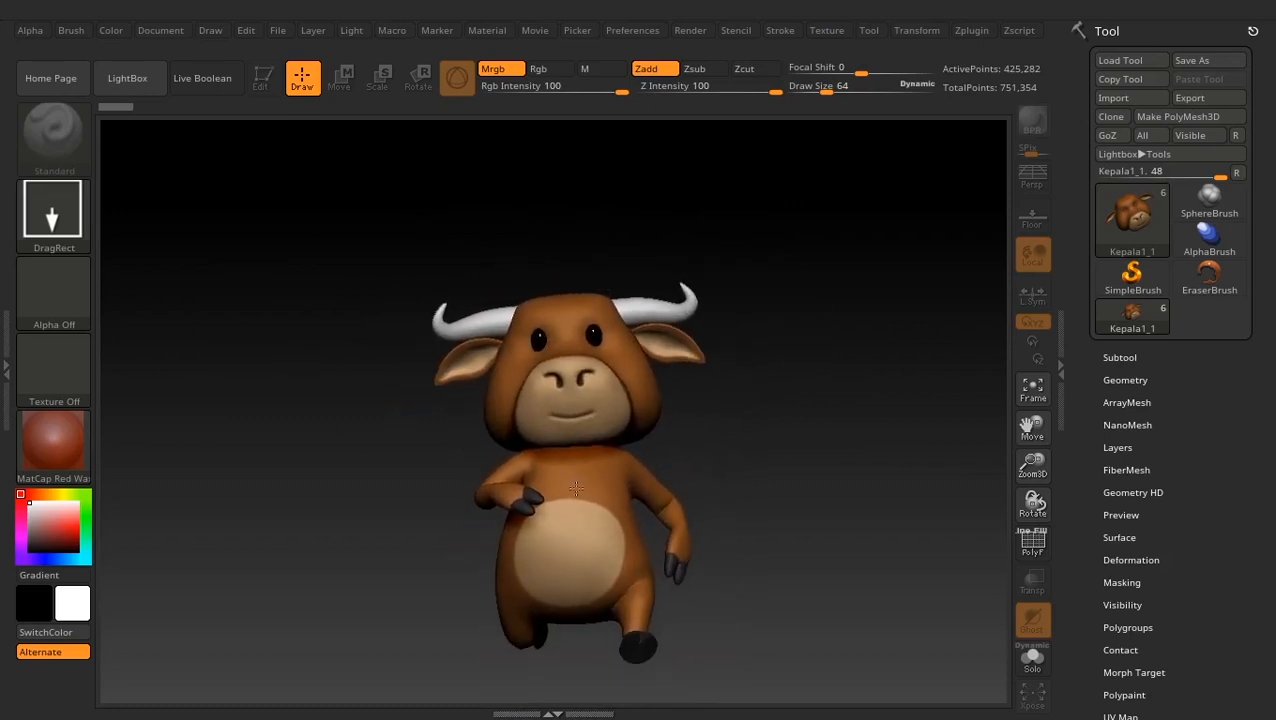
{"action": "key", "text": "t"}
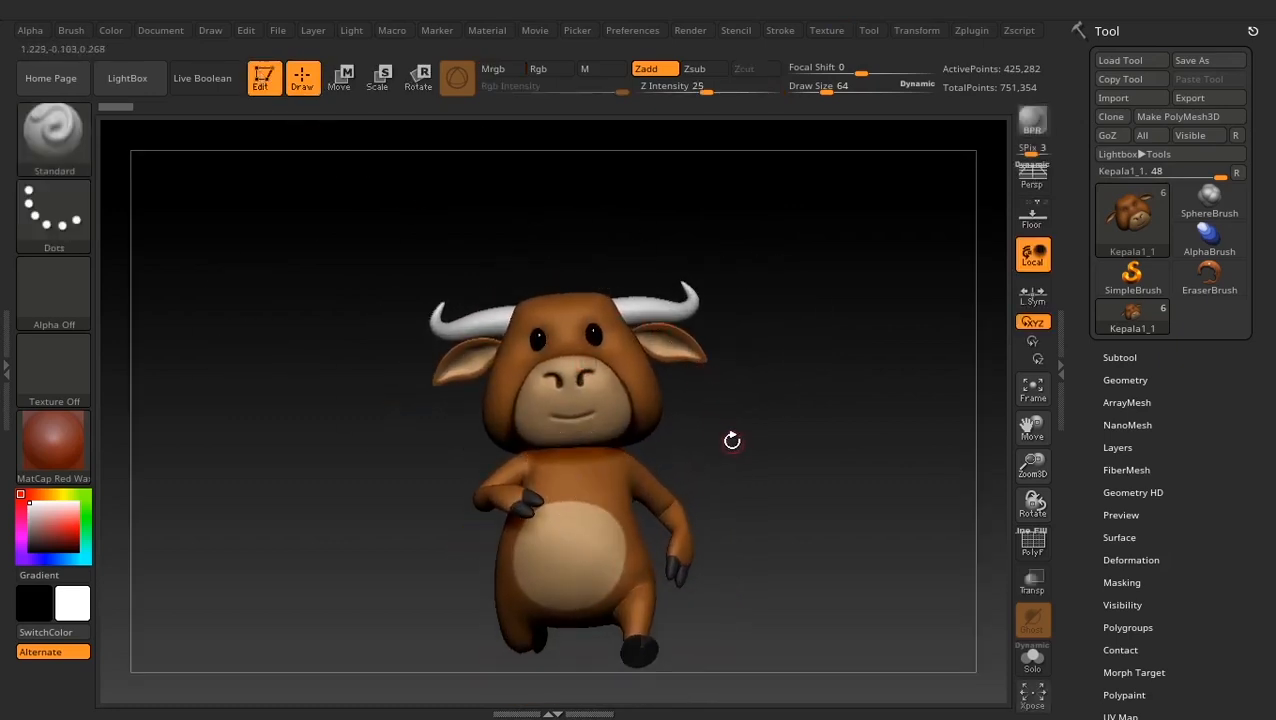
{"action": "left_click_drag", "start_coordinate": [749, 474], "coordinate": [743, 412], "text": "alt"}
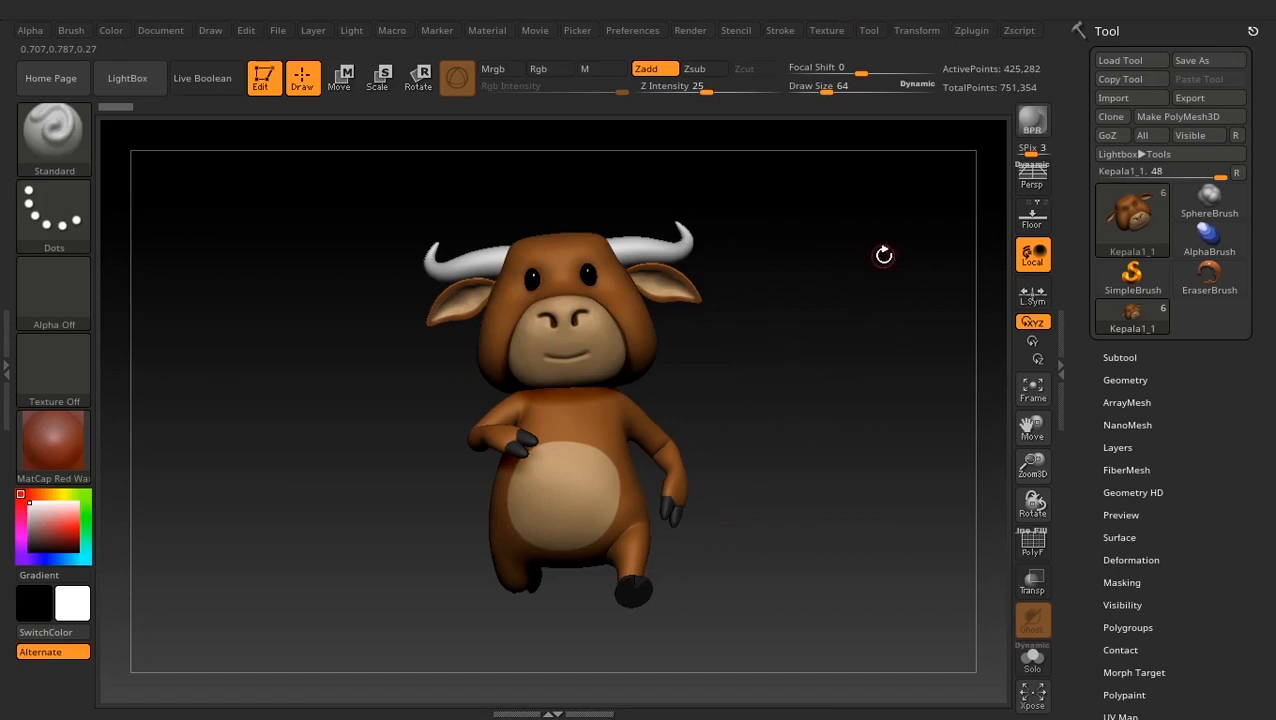
Enable perspective distortion and set the camera's angle of view to 20
{"action": "left_click", "coordinate": [1032, 182]}
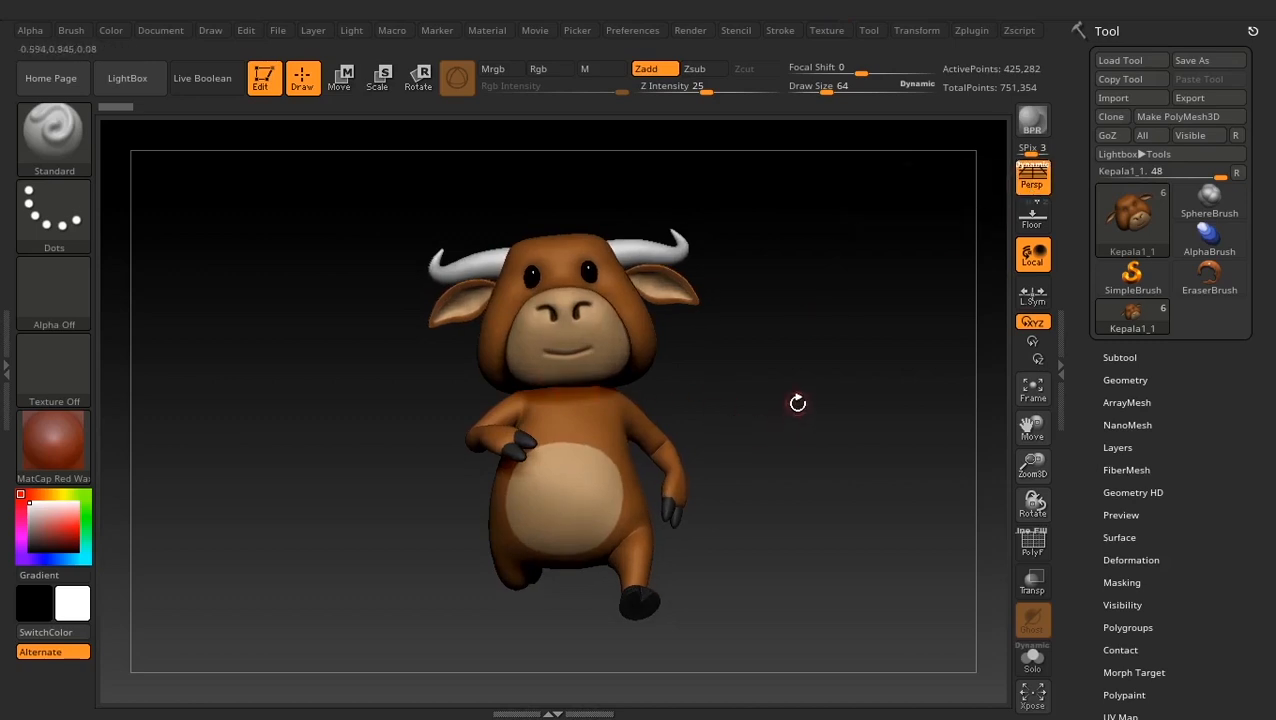
{"action": "mouse_move", "coordinate": [797, 401]}
{"action": "left_mouse_down"}
{"action": "mouse_move", "coordinate": [810, 404]}
{"action": "mouse_move", "coordinate": [795, 404]}
{"action": "left_mouse_up"}
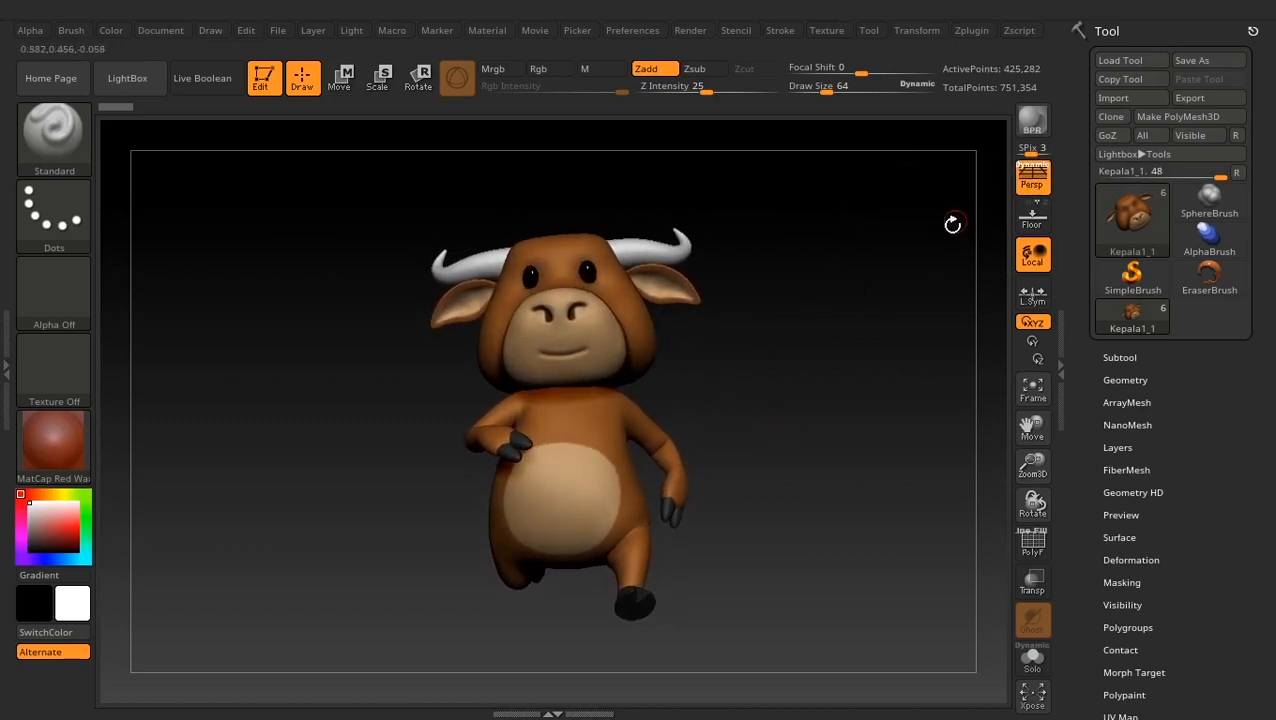
{"action": "left_click", "coordinate": [210, 31]}
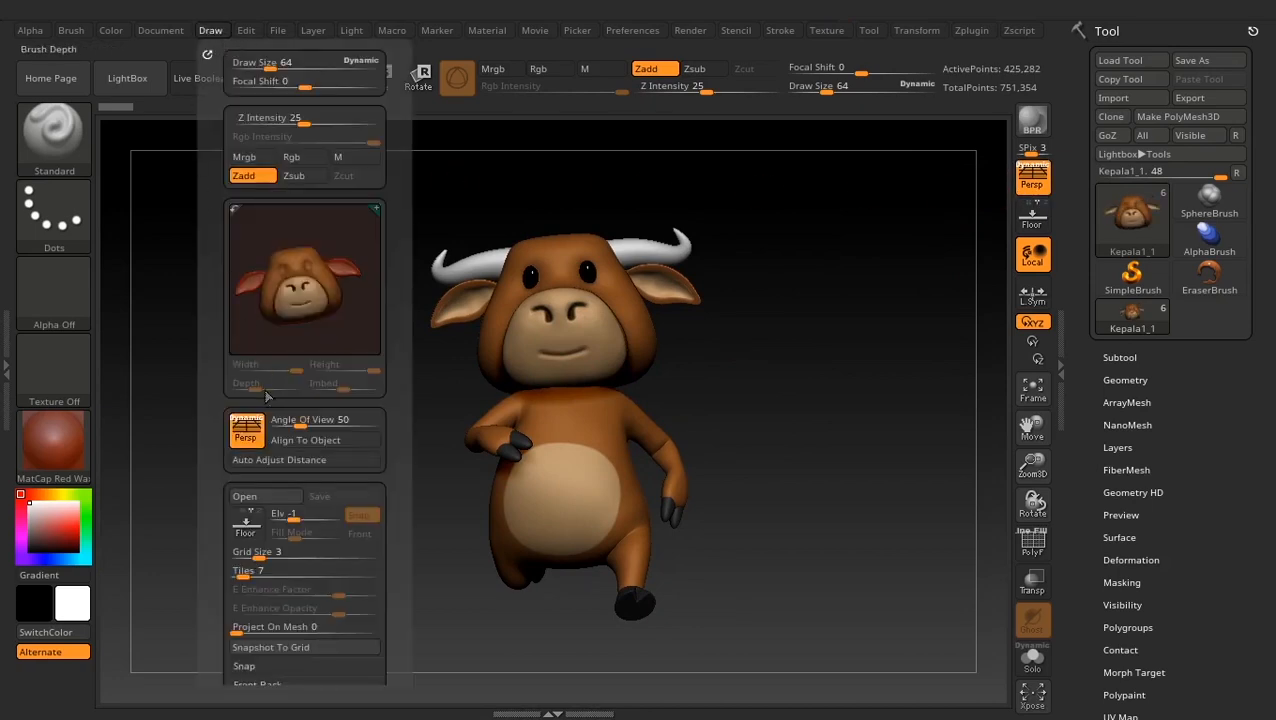
{"action": "left_click", "coordinate": [302, 420]}
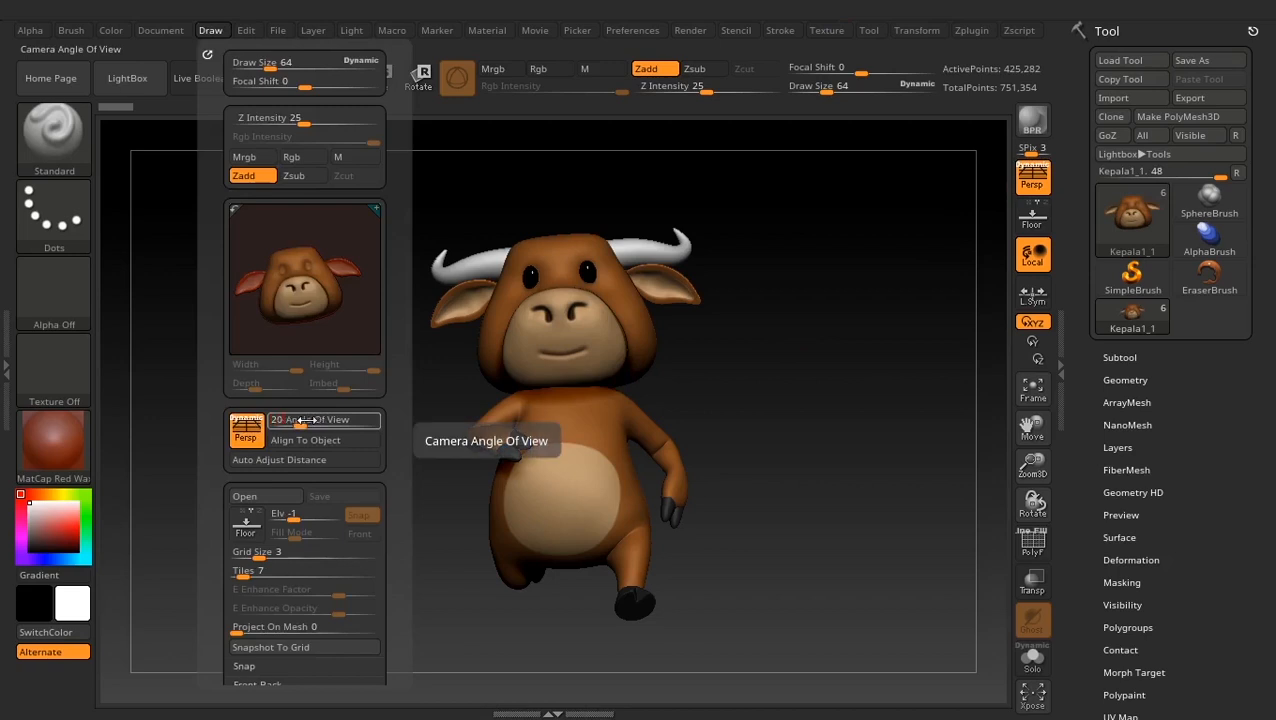
{"action": "key", "text": "Return"}
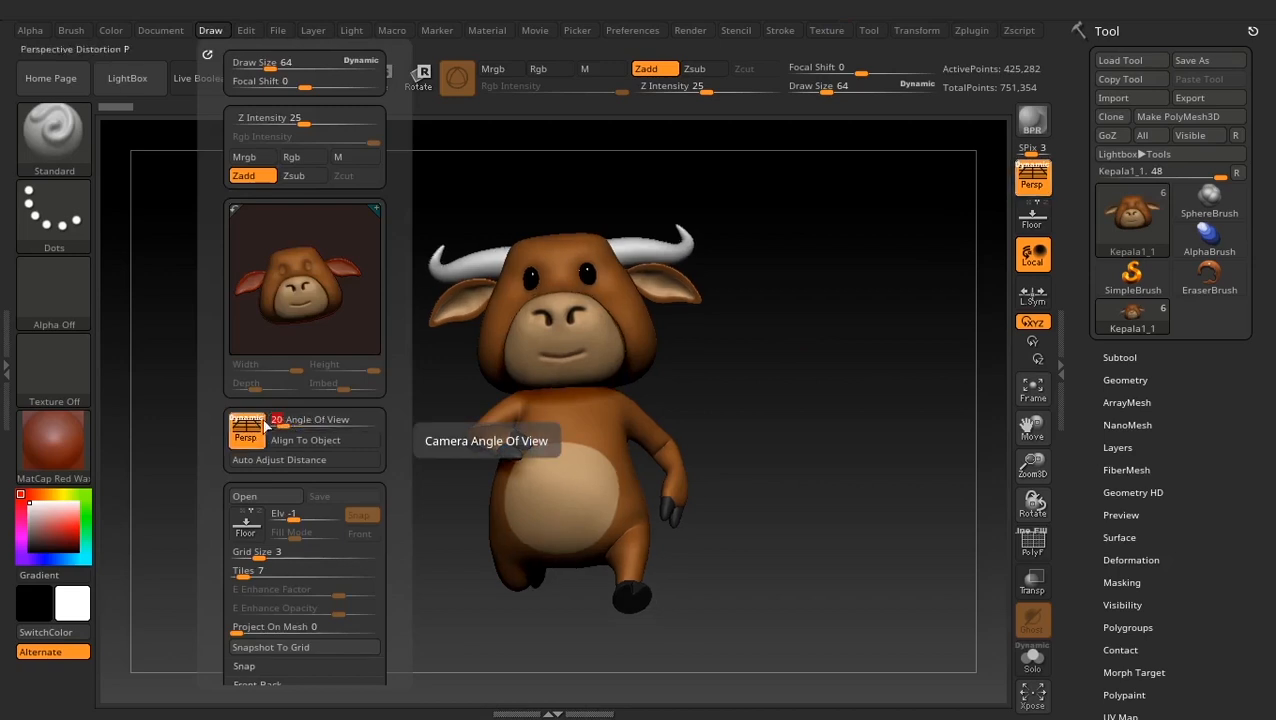
Compare the bull with perspective distortion off and on, leaving it on, and examine it from slightly different angles
{"action": "left_click", "coordinate": [1034, 192]}
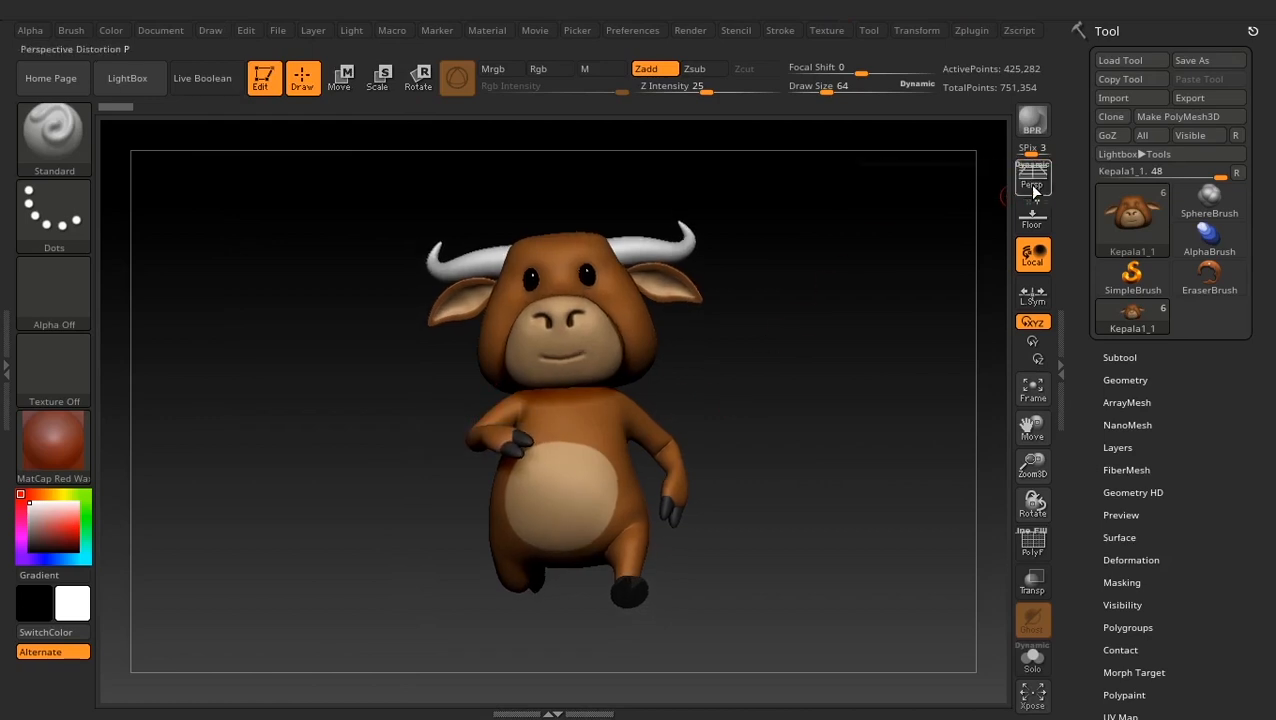
{"action": "left_click", "coordinate": [1034, 192]}
{"action": "left_click", "coordinate": [1034, 192]}
{"action": "left_click", "coordinate": [1034, 192]}
{"action": "left_click", "coordinate": [1034, 192]}
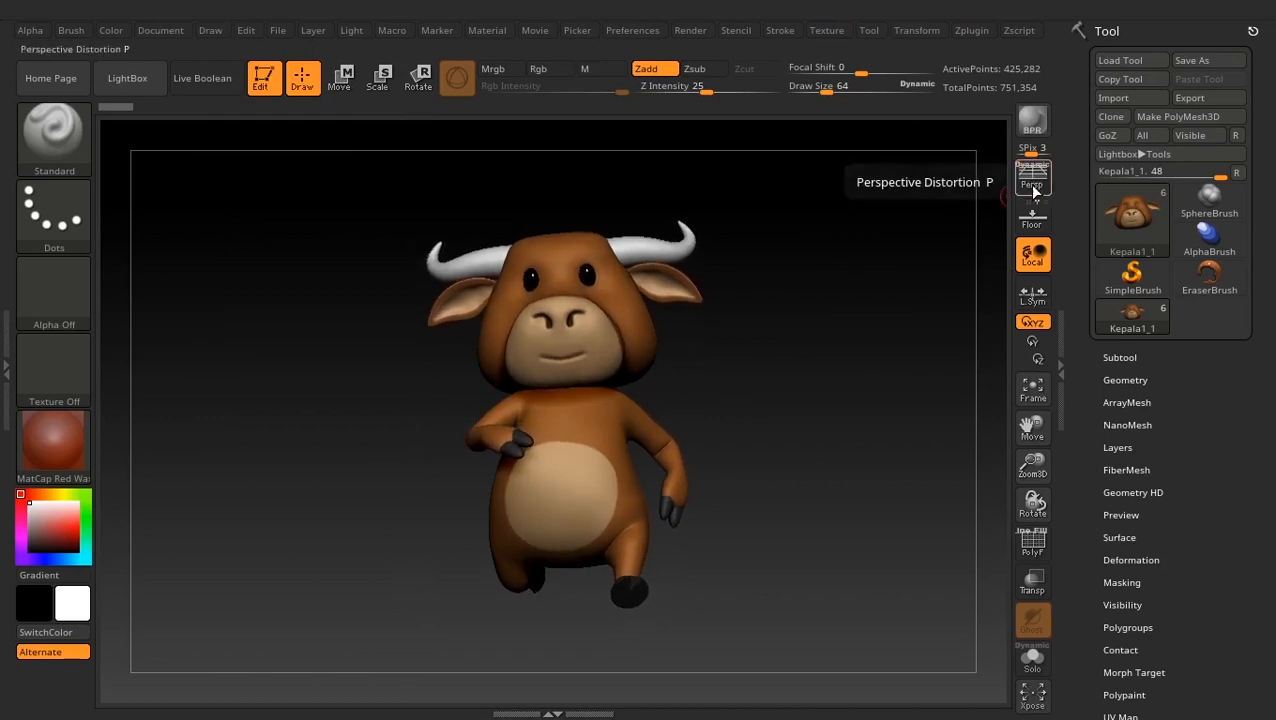
{"action": "left_click", "coordinate": [1034, 192]}
{"action": "left_click", "coordinate": [1034, 192]}
{"action": "left_click", "coordinate": [1034, 192]}
{"action": "left_click", "coordinate": [1034, 192]}
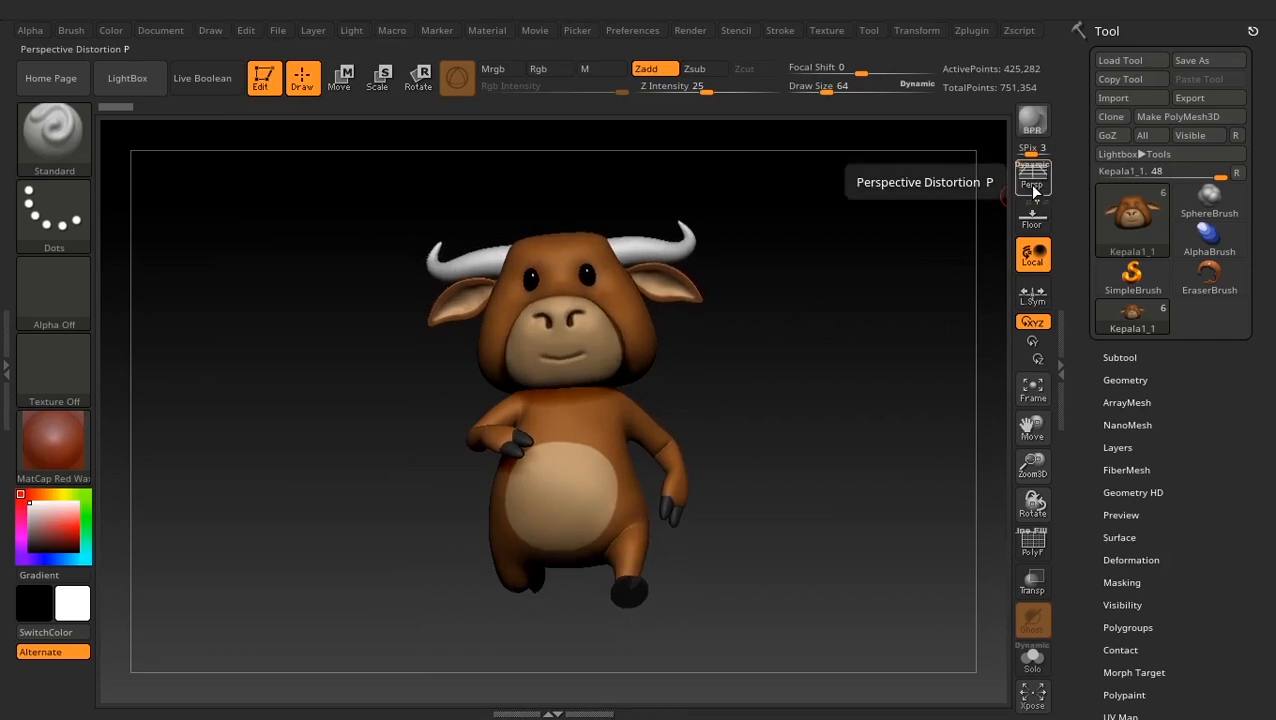
{"action": "left_click", "coordinate": [1034, 192]}
{"action": "left_click", "coordinate": [1034, 192]}
{"action": "left_click", "coordinate": [1034, 192]}
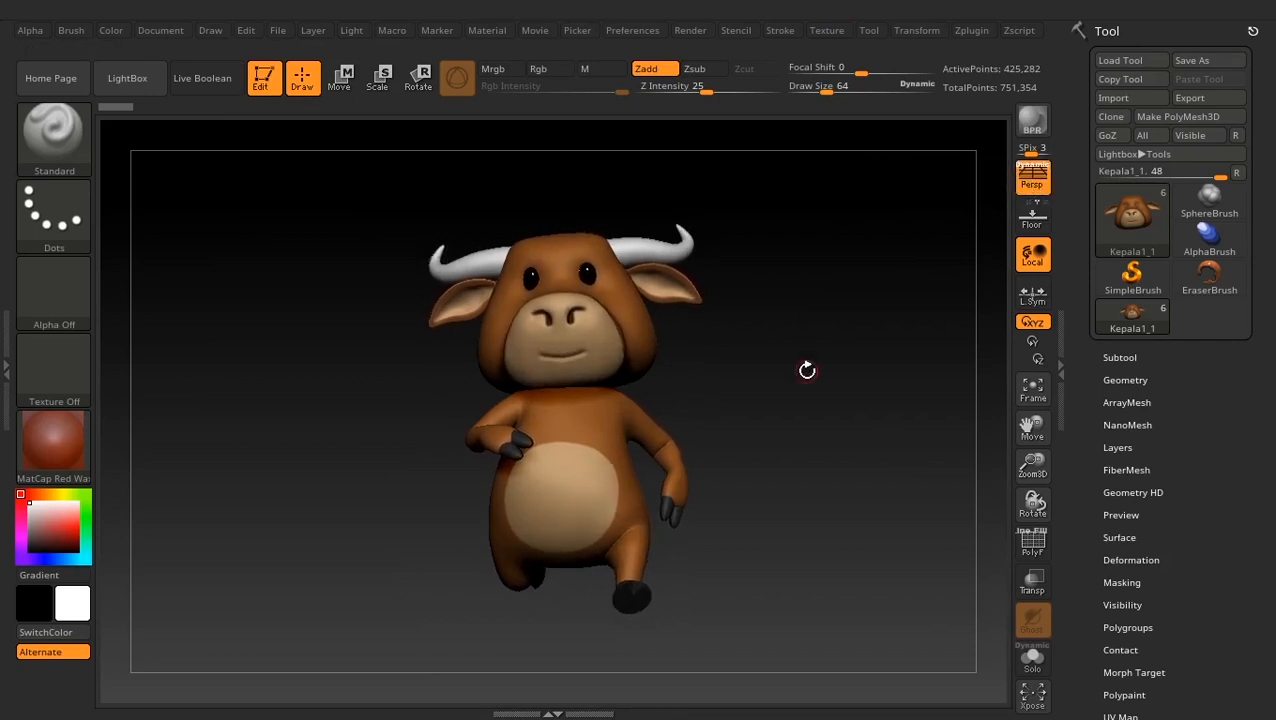
{"action": "mouse_move", "coordinate": [772, 388]}
{"action": "left_mouse_down"}
{"action": "mouse_move", "coordinate": [789, 390]}
{"action": "mouse_move", "coordinate": [778, 390]}
{"action": "left_mouse_up"}
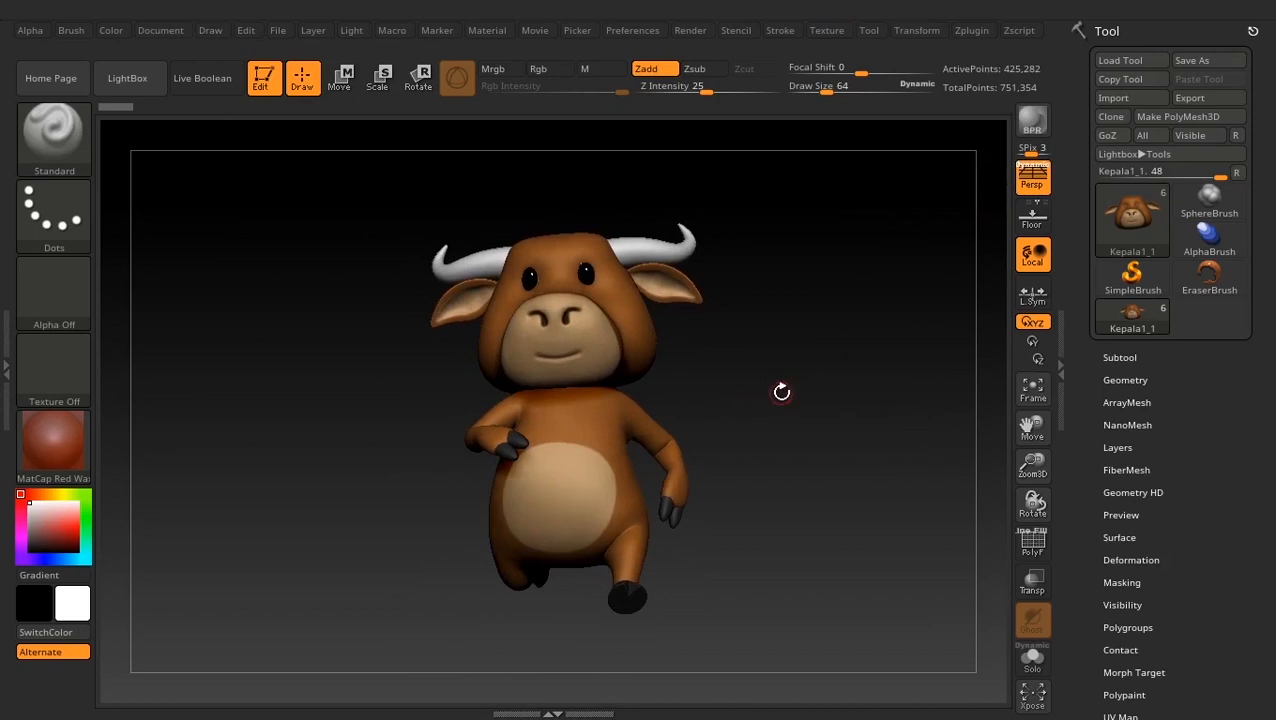
{"action": "left_click_drag", "start_coordinate": [782, 392], "coordinate": [817, 385]}
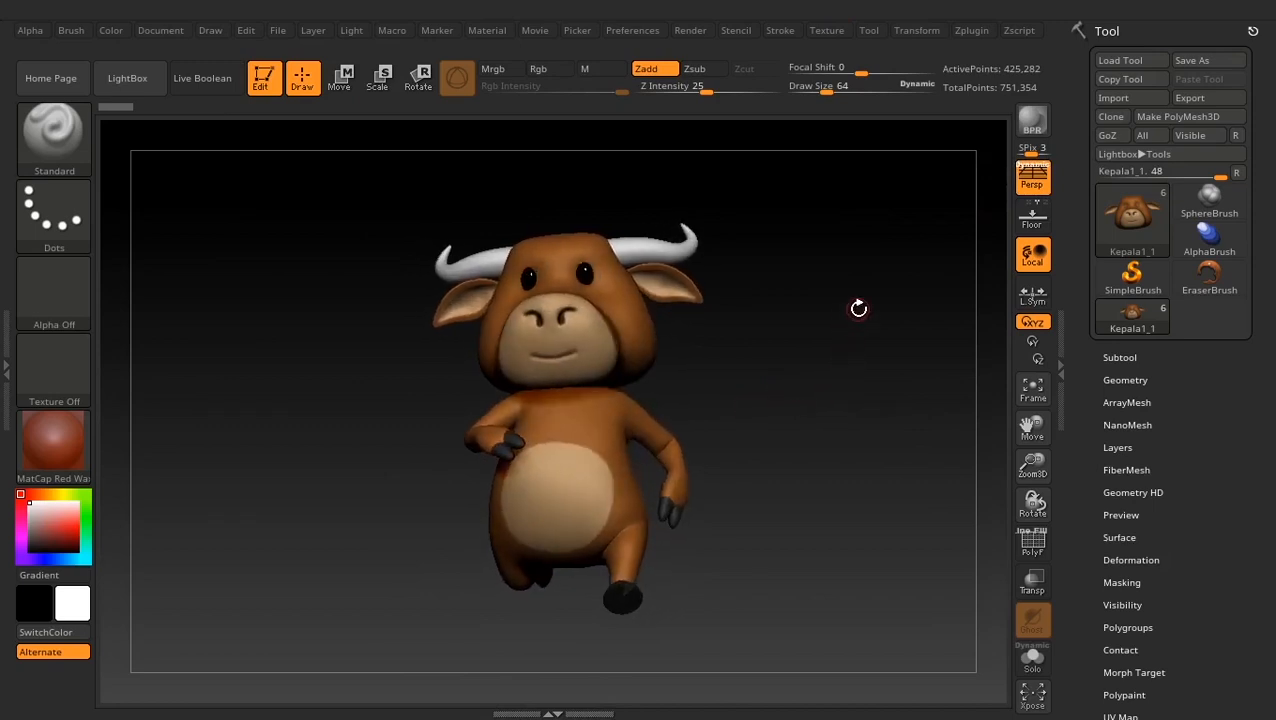
Set the document's background gradient range to 0 for a flat background
{"action": "left_click", "coordinate": [183, 33]}
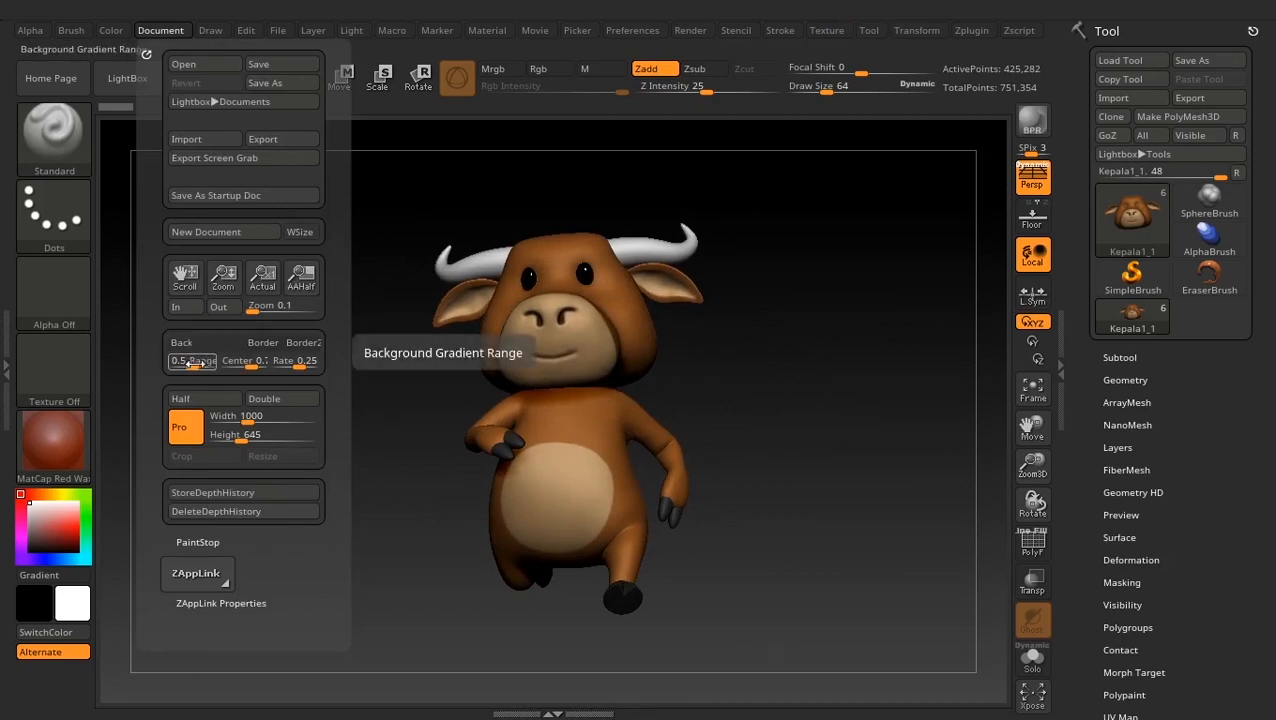
{"action": "left_click_drag", "start_coordinate": [195, 364], "coordinate": [171, 365]}
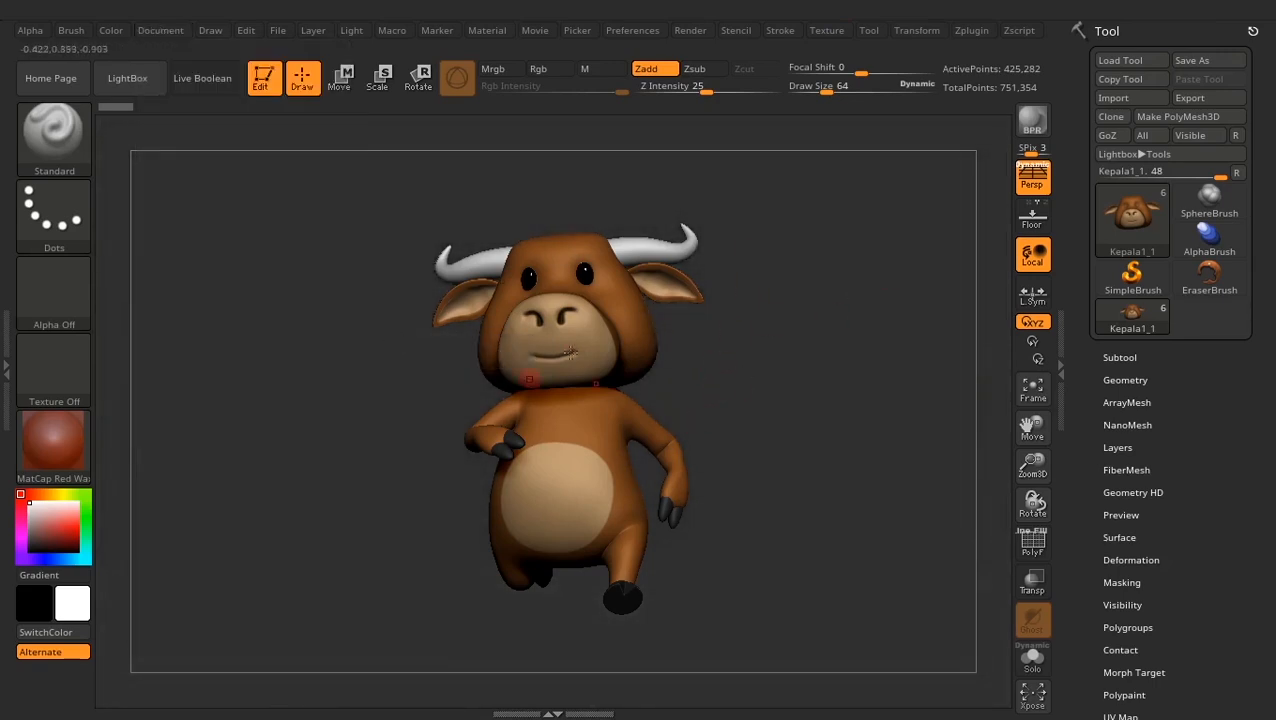
Frame the bull larger in a three-quarter front view and store that view as Custom 1 in the ZAppLink properties
{"action": "mouse_move", "coordinate": [763, 356]}
{"action": "left_mouse_down"}
{"action": "mouse_move", "coordinate": [775, 390]}
{"action": "mouse_move", "coordinate": [826, 384]}
{"action": "mouse_move", "coordinate": [726, 384]}
{"action": "mouse_move", "coordinate": [789, 390]}
{"action": "mouse_move", "coordinate": [763, 350]}
{"action": "mouse_move", "coordinate": [790, 370]}
{"action": "mouse_move", "coordinate": [775, 361]}
{"action": "left_mouse_up"}
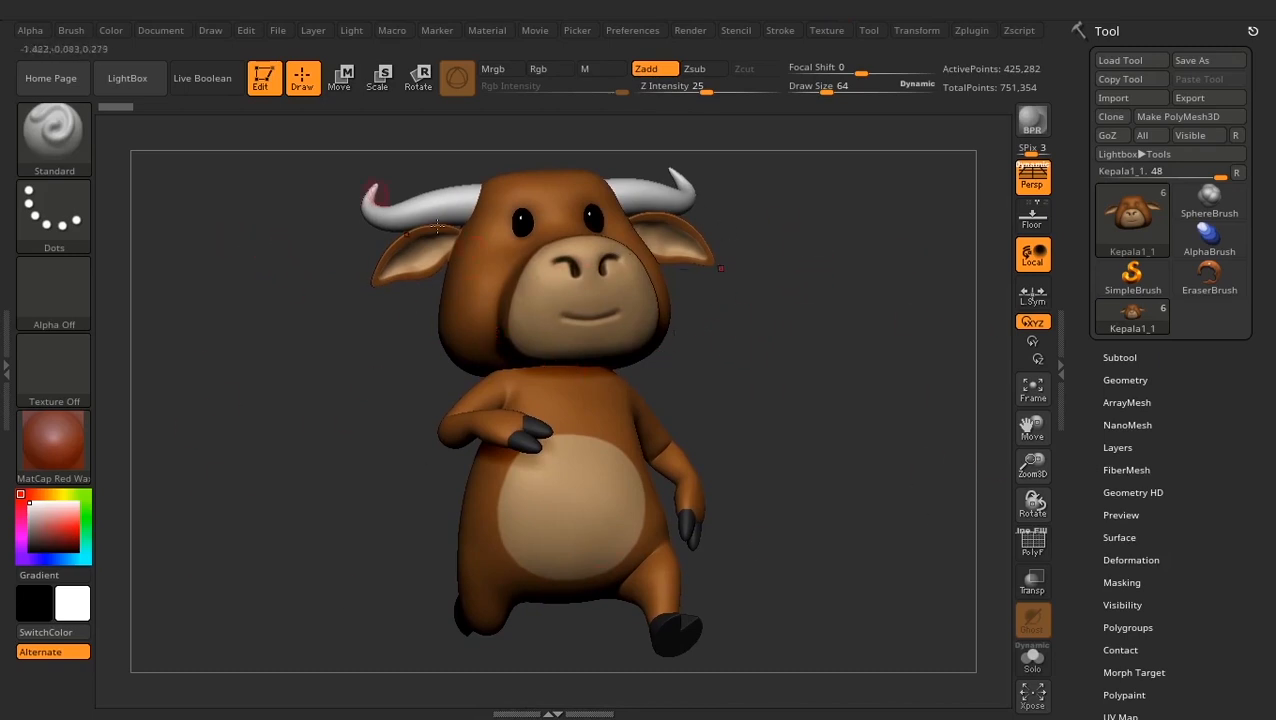
{"action": "left_click", "coordinate": [161, 31]}
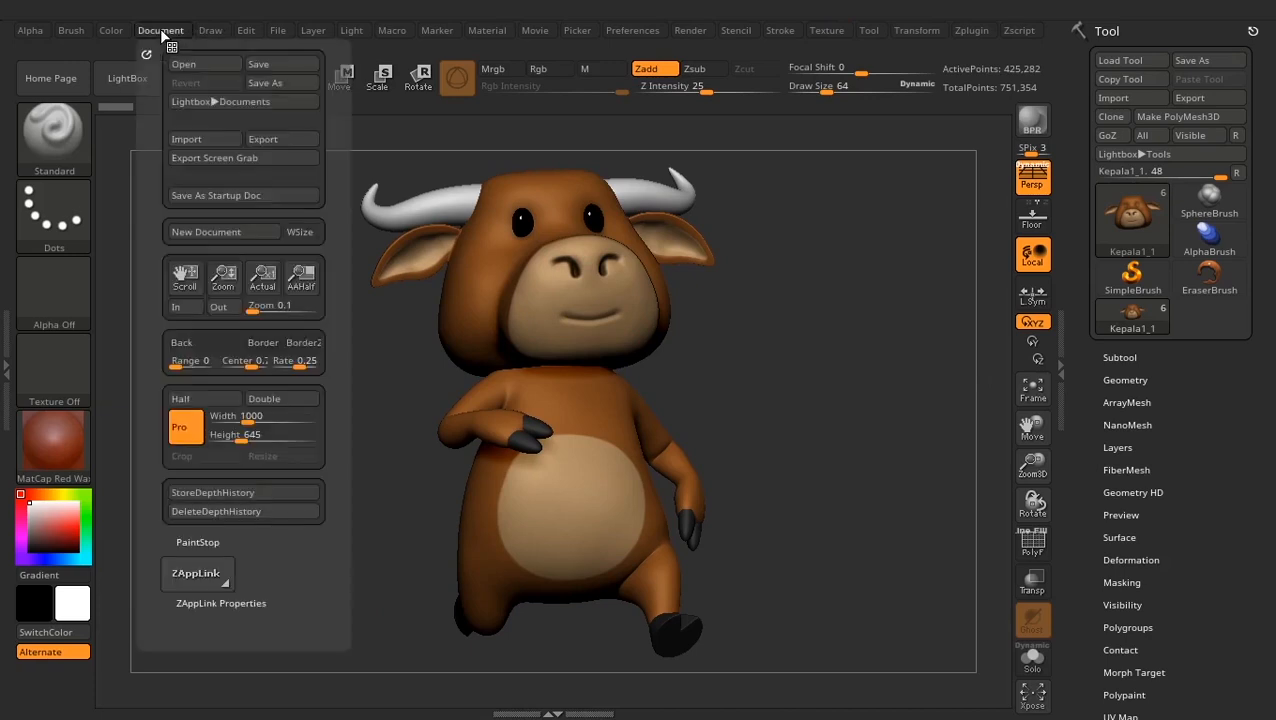
{"action": "left_click", "coordinate": [198, 604]}
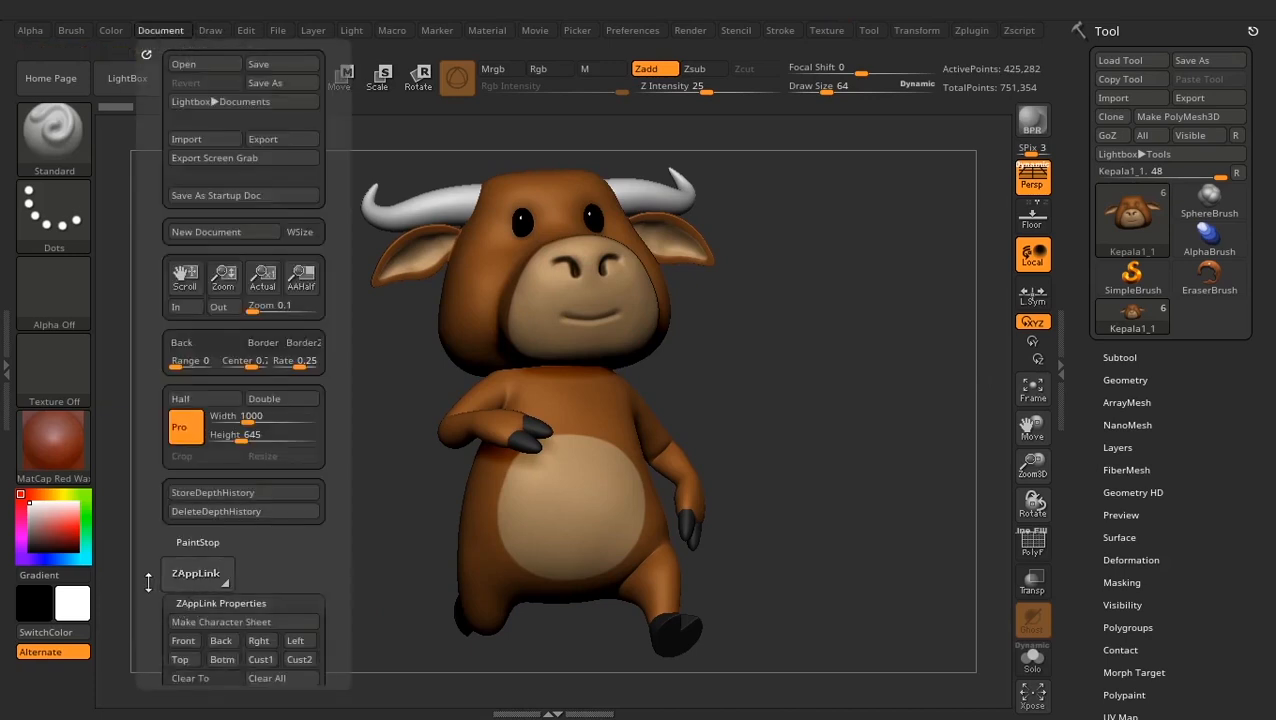
{"action": "left_click_drag", "start_coordinate": [148, 582], "coordinate": [177, 450]}
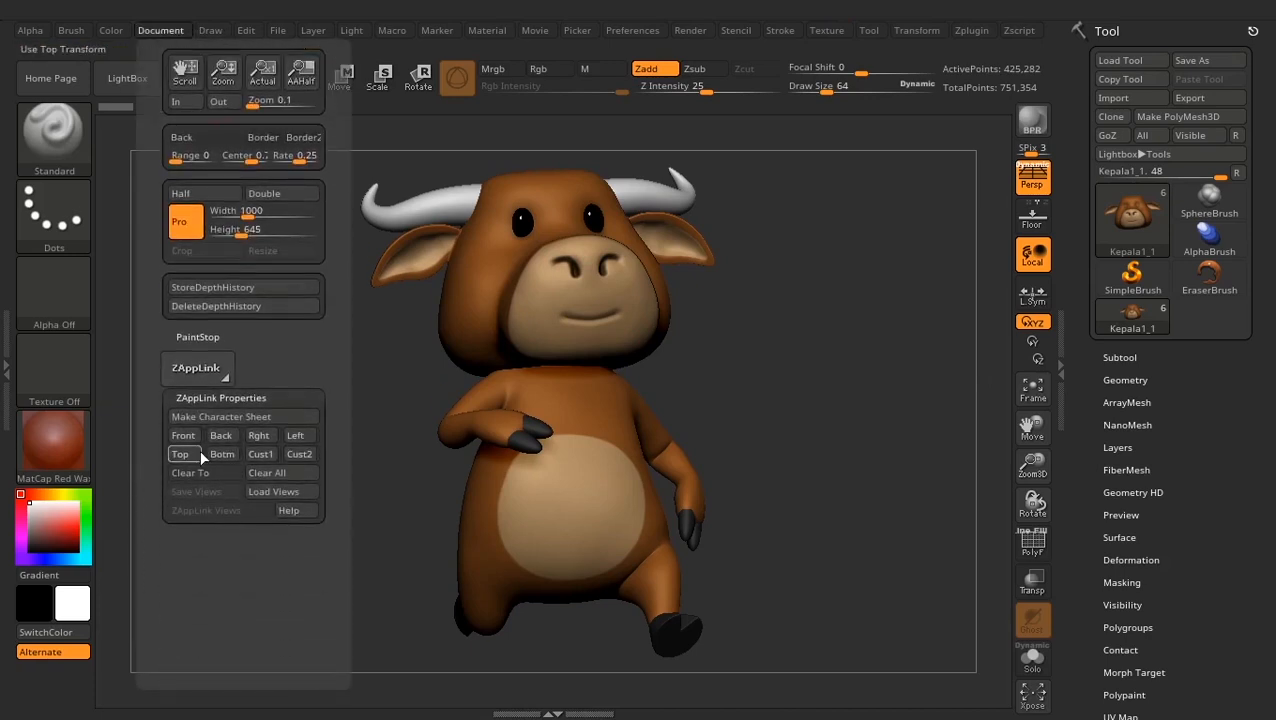
{"action": "left_click", "coordinate": [262, 455], "text": "ctrl"}
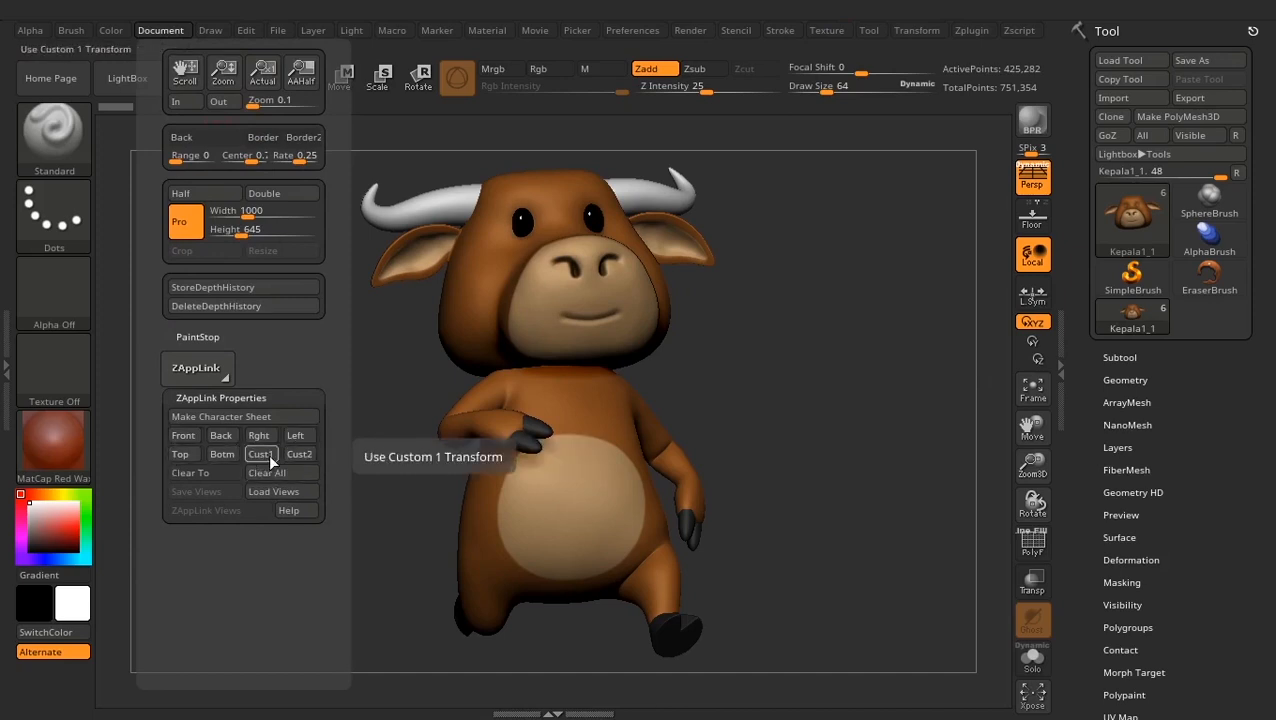
{"action": "left_click", "coordinate": [265, 454]}
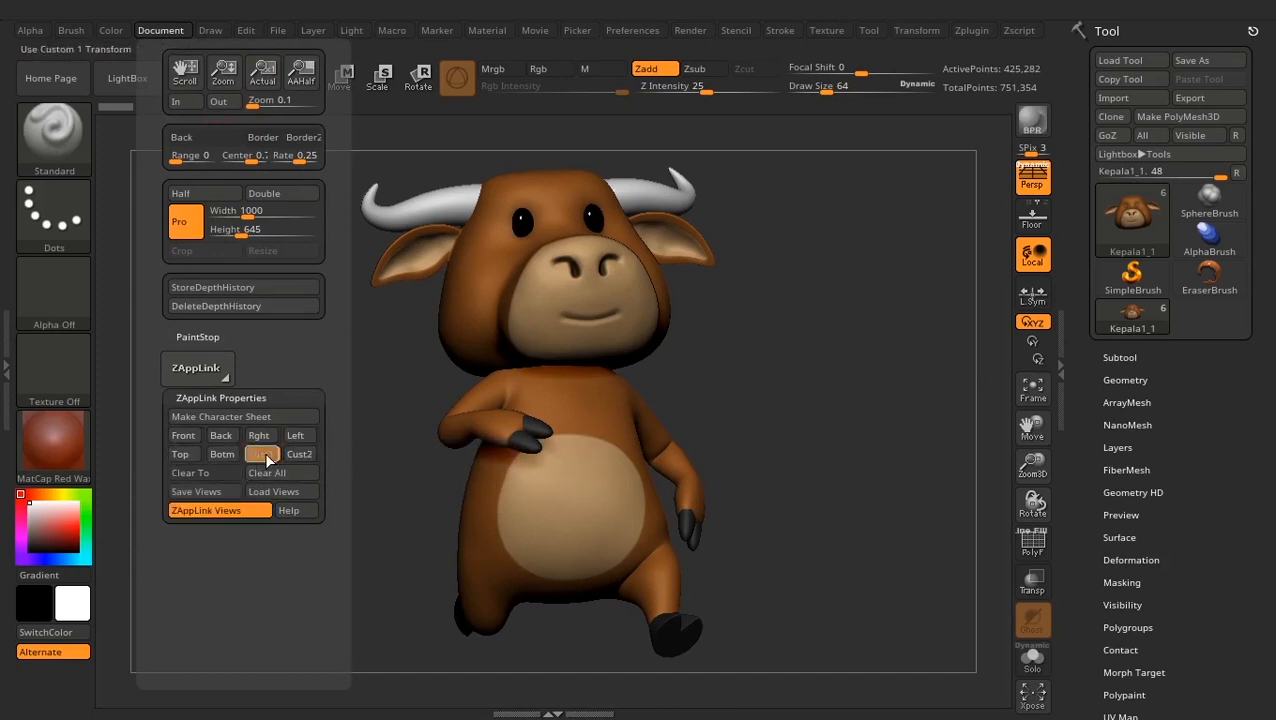
Test the stored view by turning and shrinking the bull in the viewport and recalling the Custom 1 view
{"action": "left_click", "coordinate": [180, 32]}
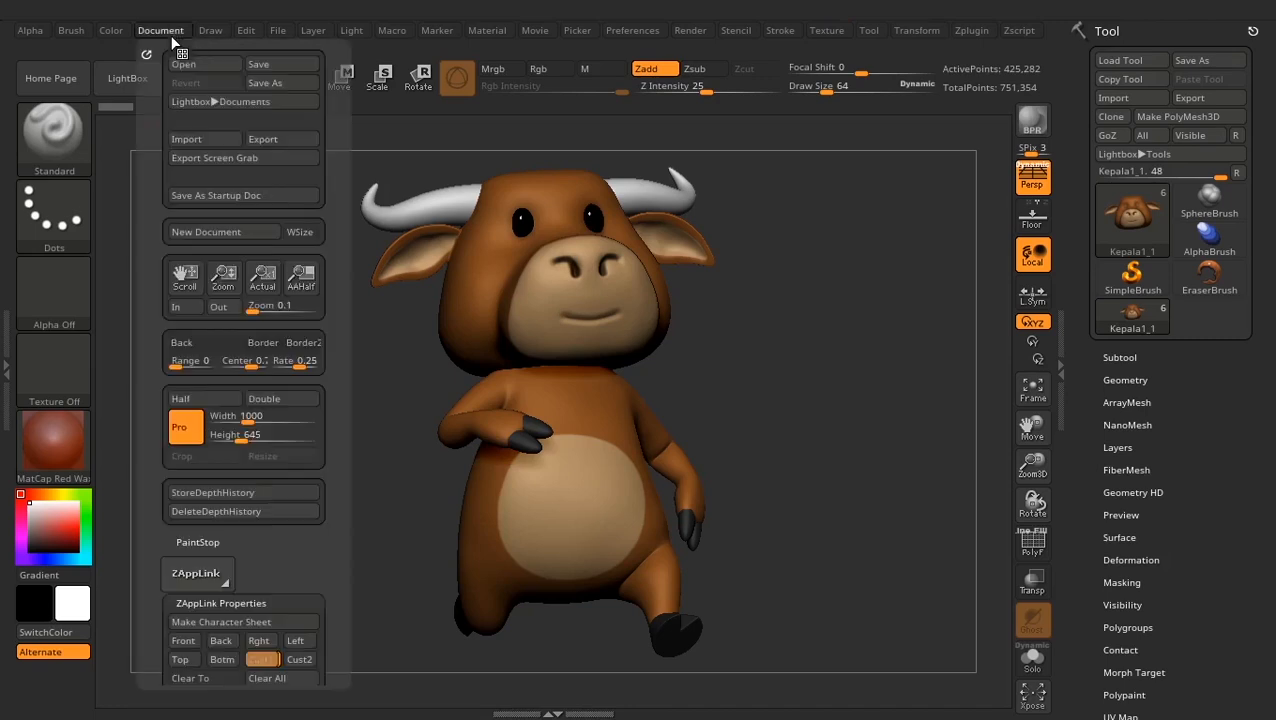
{"action": "scroll", "coordinate": [300, 571], "scroll_direction": "down", "scroll_amount": 5}
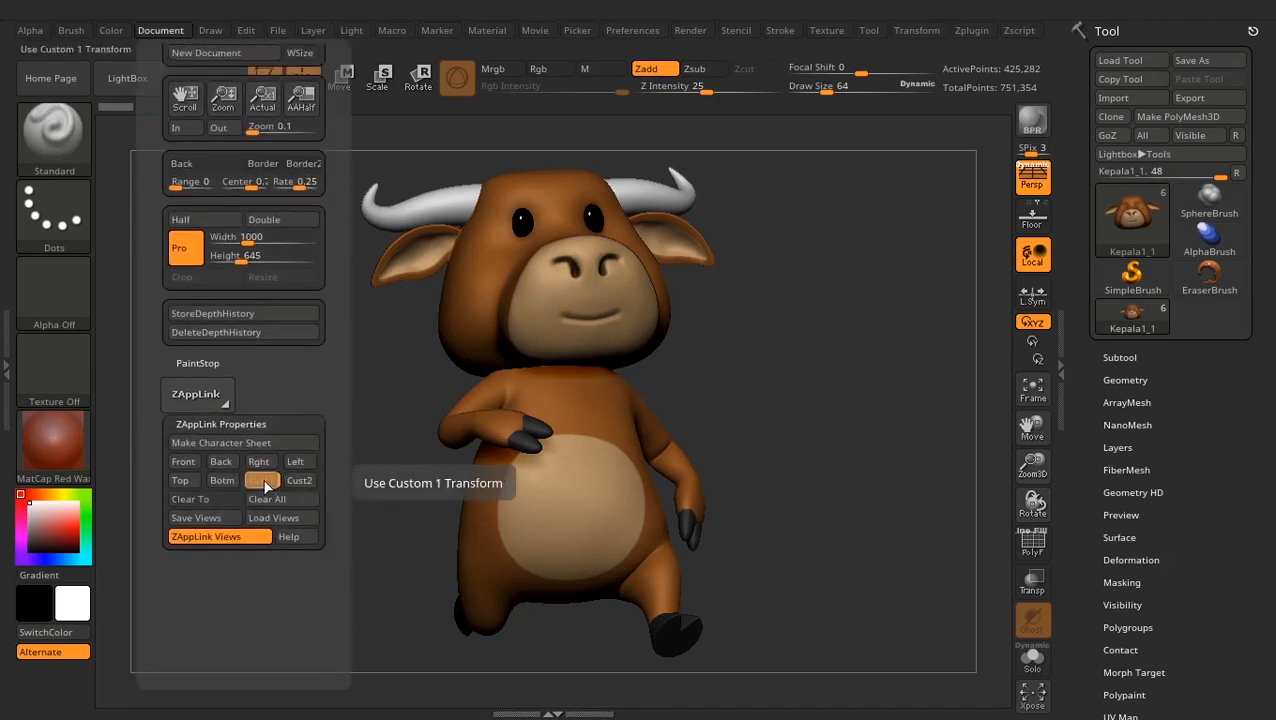
{"action": "mouse_move", "coordinate": [869, 370]}
{"action": "left_mouse_down"}
{"action": "mouse_move", "coordinate": [832, 379]}
{"action": "mouse_move", "coordinate": [867, 364]}
{"action": "left_mouse_up"}
{"action": "right_click_drag", "start_coordinate": [892, 413], "coordinate": [789, 282], "text": "ctrl"}
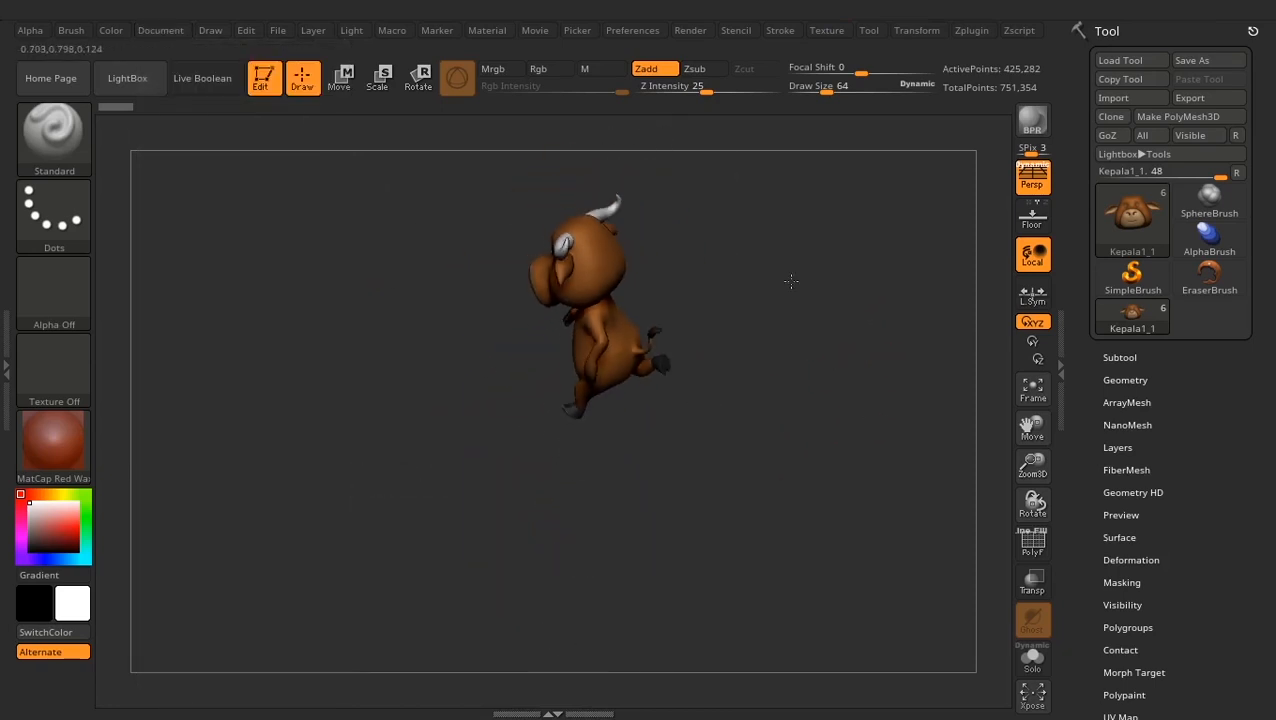
{"action": "left_click", "coordinate": [175, 33]}
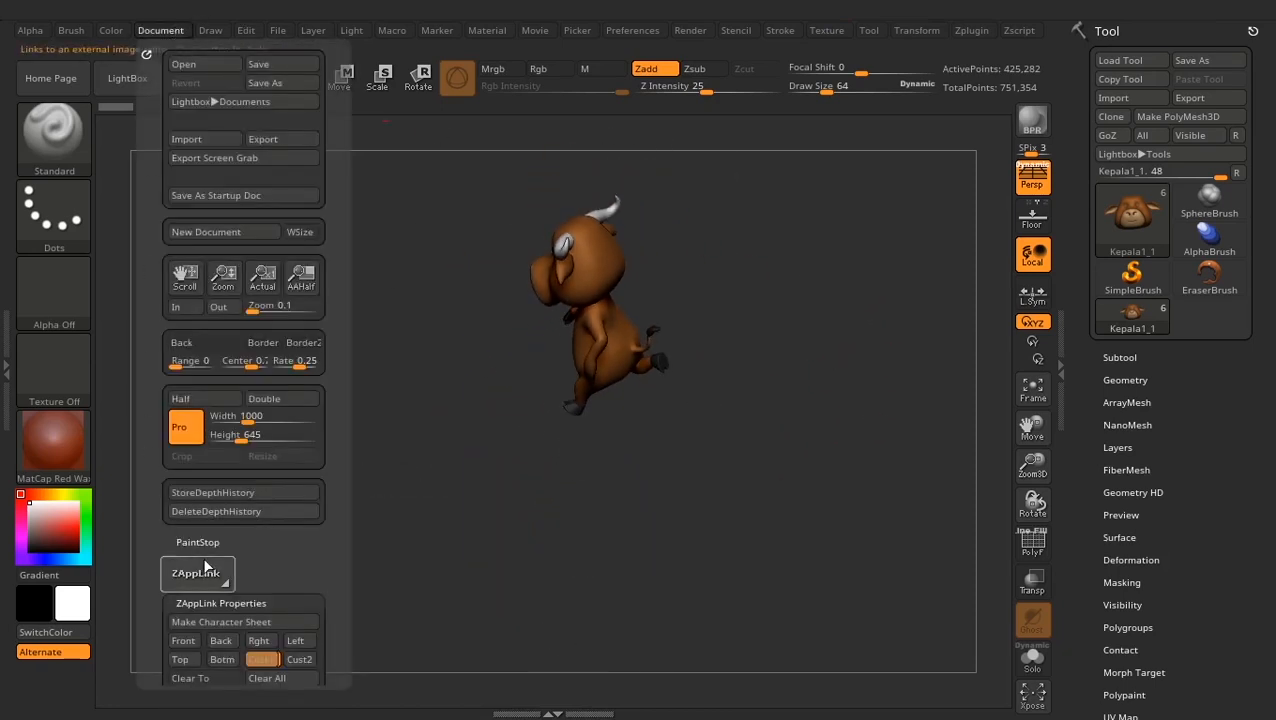
{"action": "left_click", "coordinate": [260, 659]}
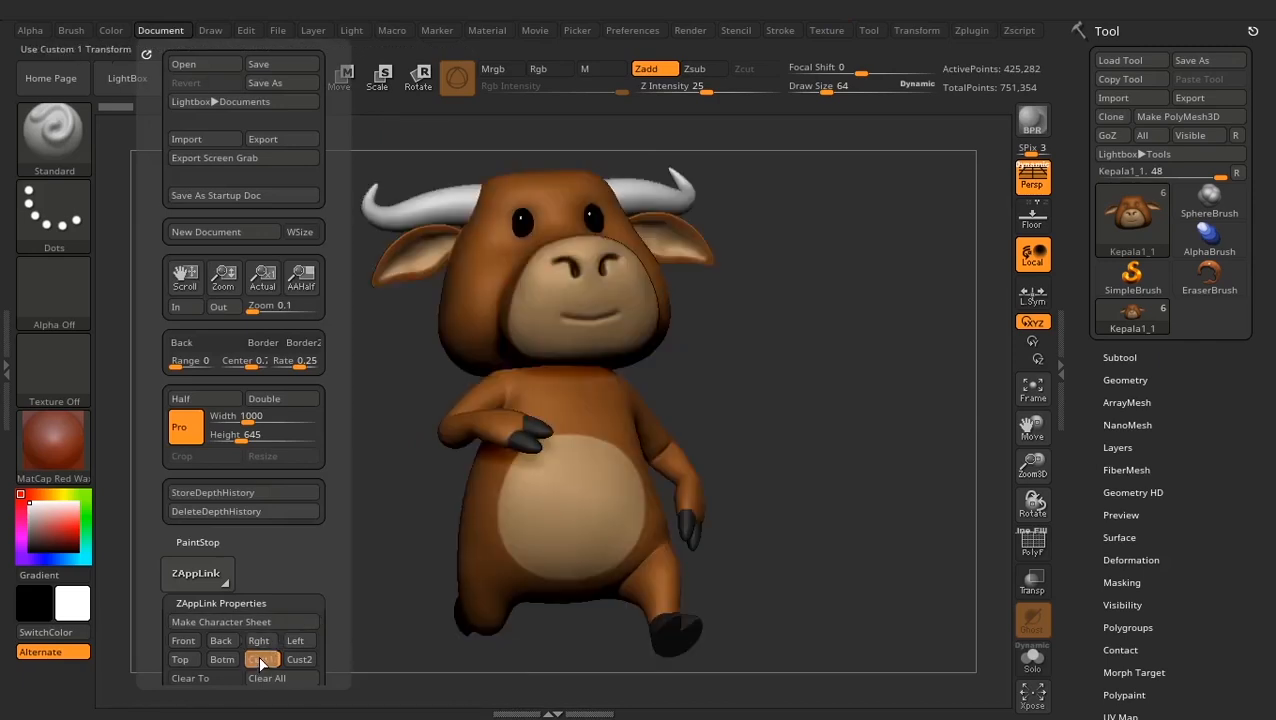
Clear the stored Custom 1 view in the ZAppLink properties and store the current view as Custom 1 again
{"action": "left_click", "coordinate": [155, 31]}
{"action": "scroll", "coordinate": [145, 460], "scroll_direction": "down", "scroll_amount": 5}
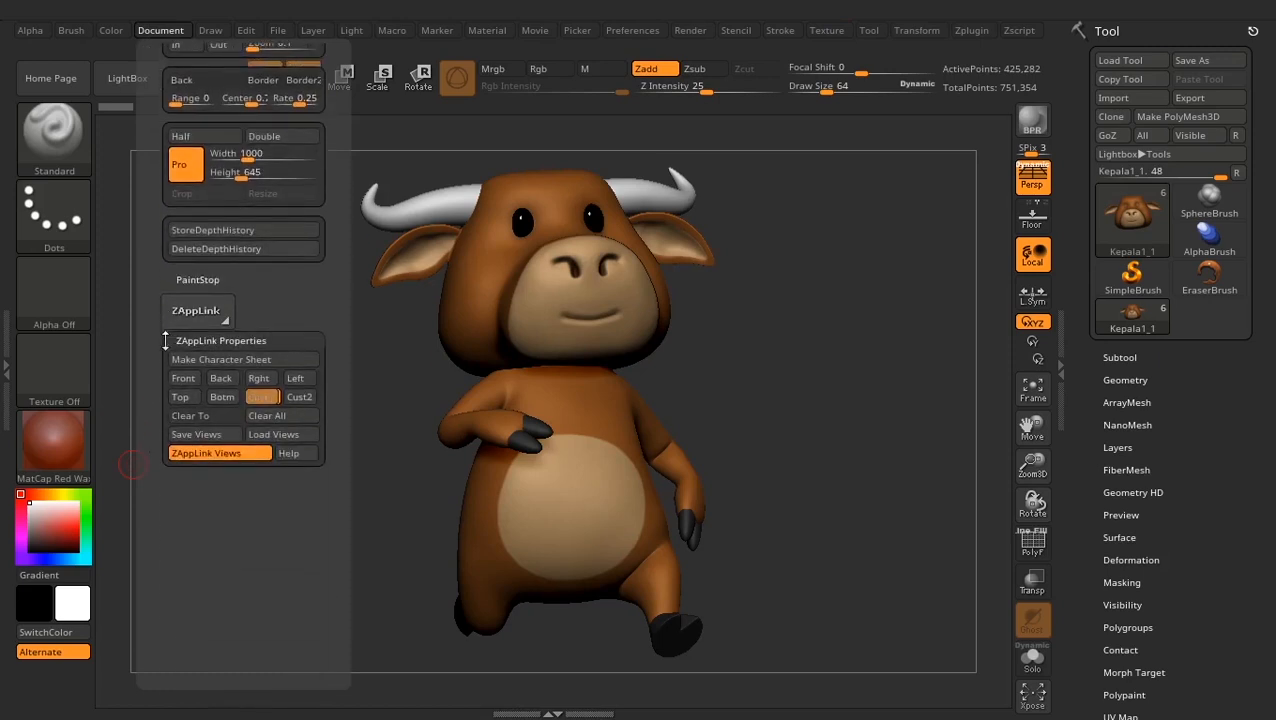
{"action": "left_click", "coordinate": [205, 418]}
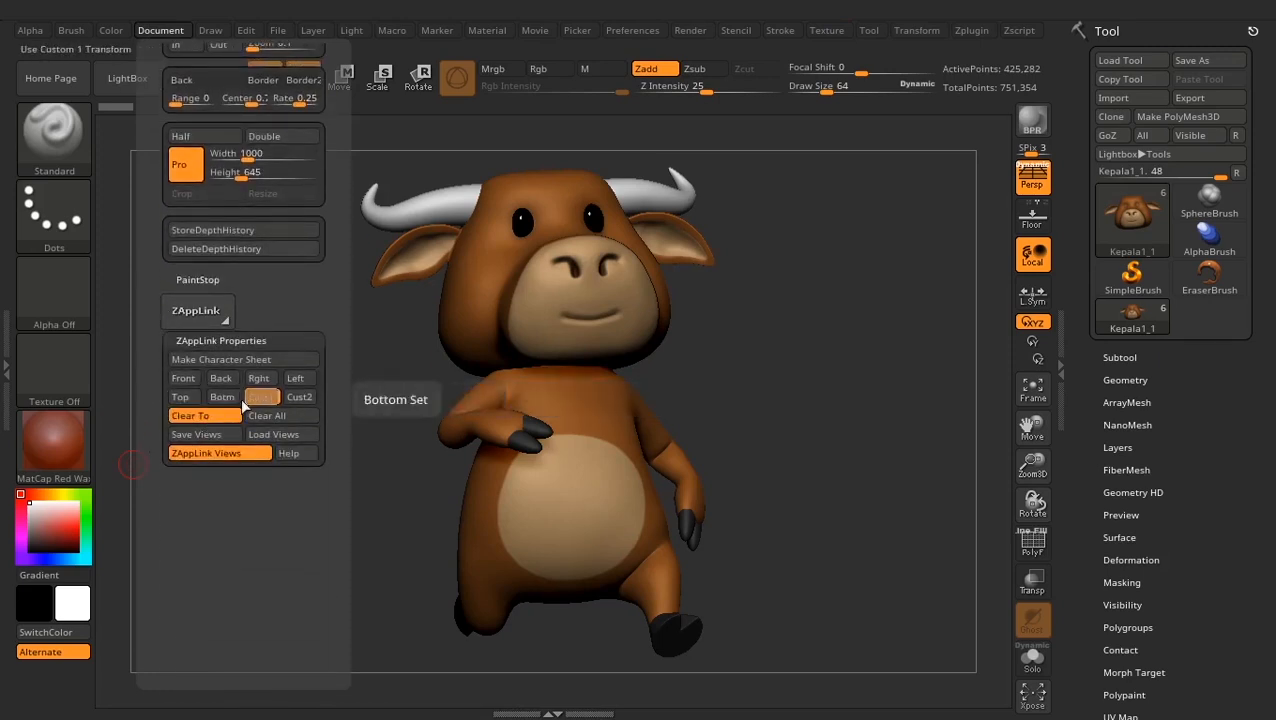
{"action": "left_click", "coordinate": [262, 395]}
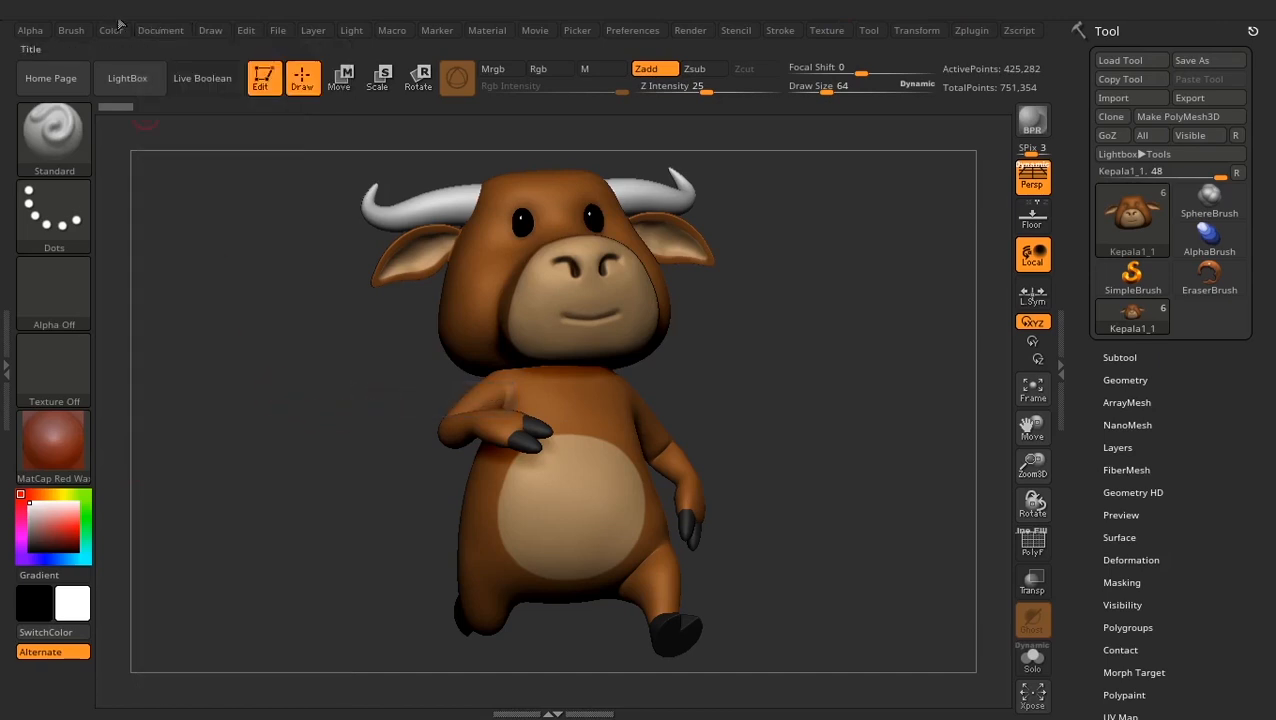
{"action": "left_click", "coordinate": [155, 30]}
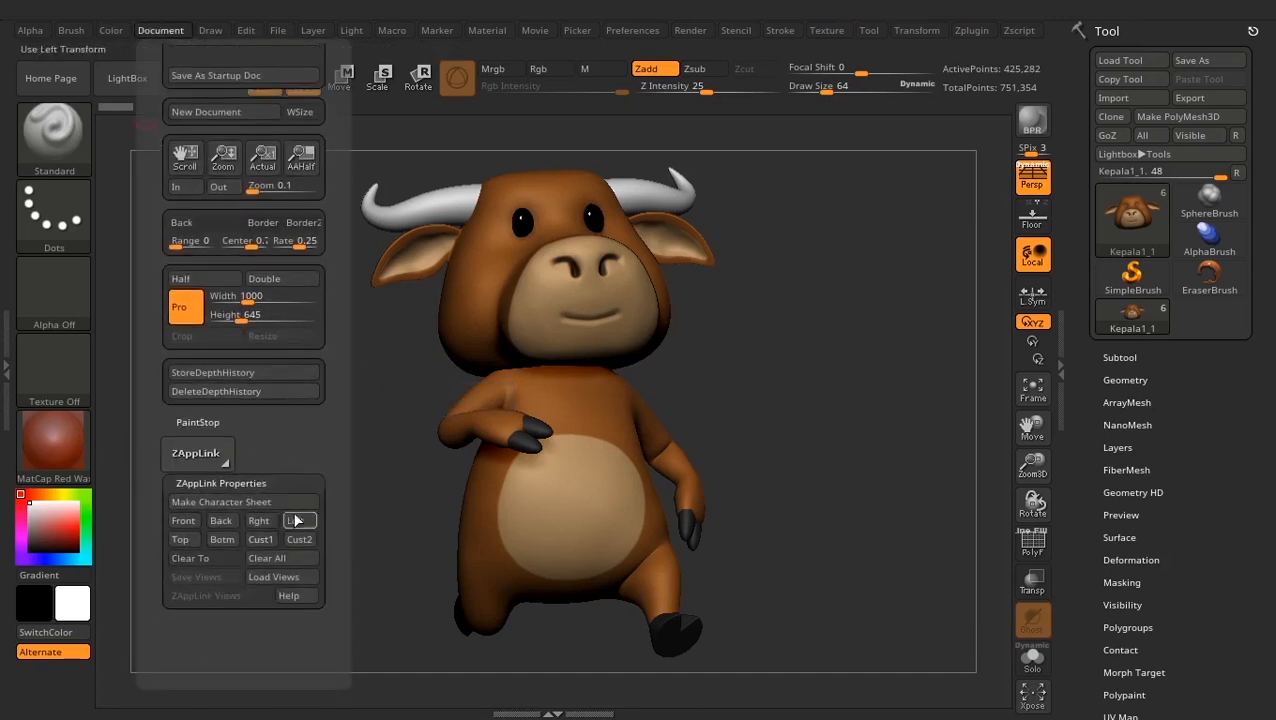
{"action": "left_click", "coordinate": [265, 538]}
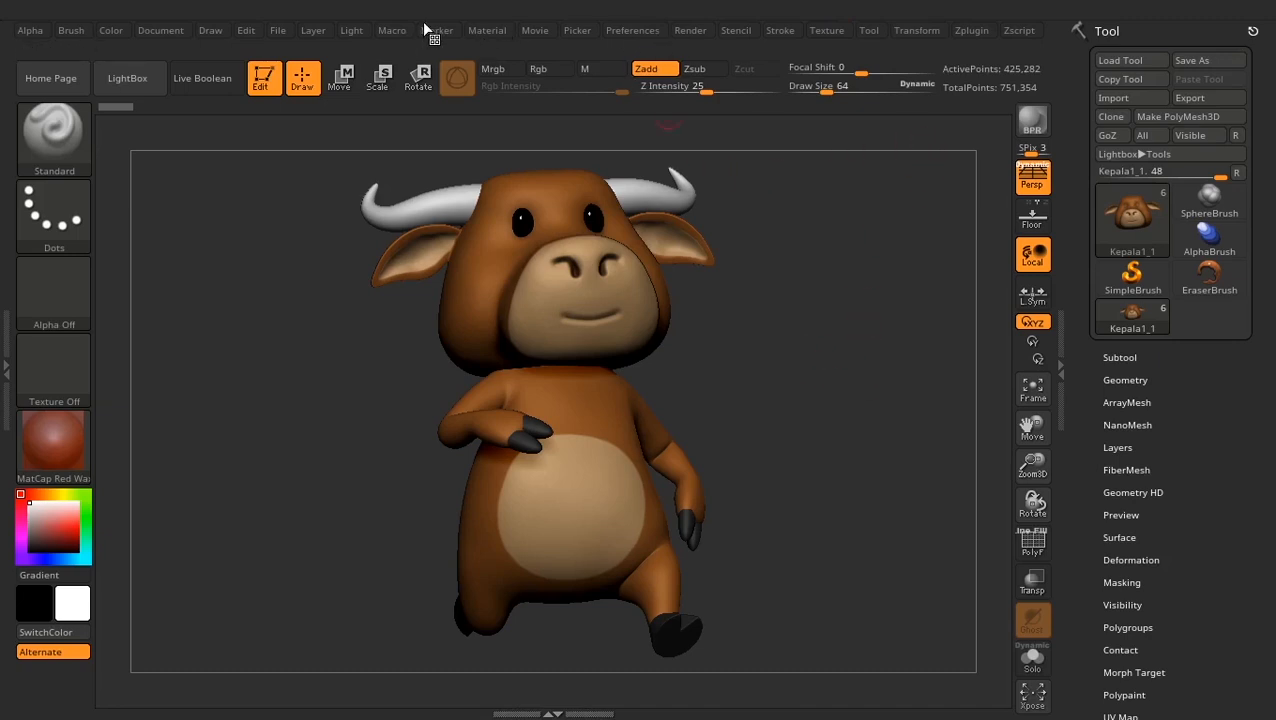
Dock the Light palette and the Render palette in the tray above the Tool palette
{"action": "left_click", "coordinate": [350, 31]}
{"action": "left_click", "coordinate": [688, 31]}
{"action": "left_click", "coordinate": [735, 31]}
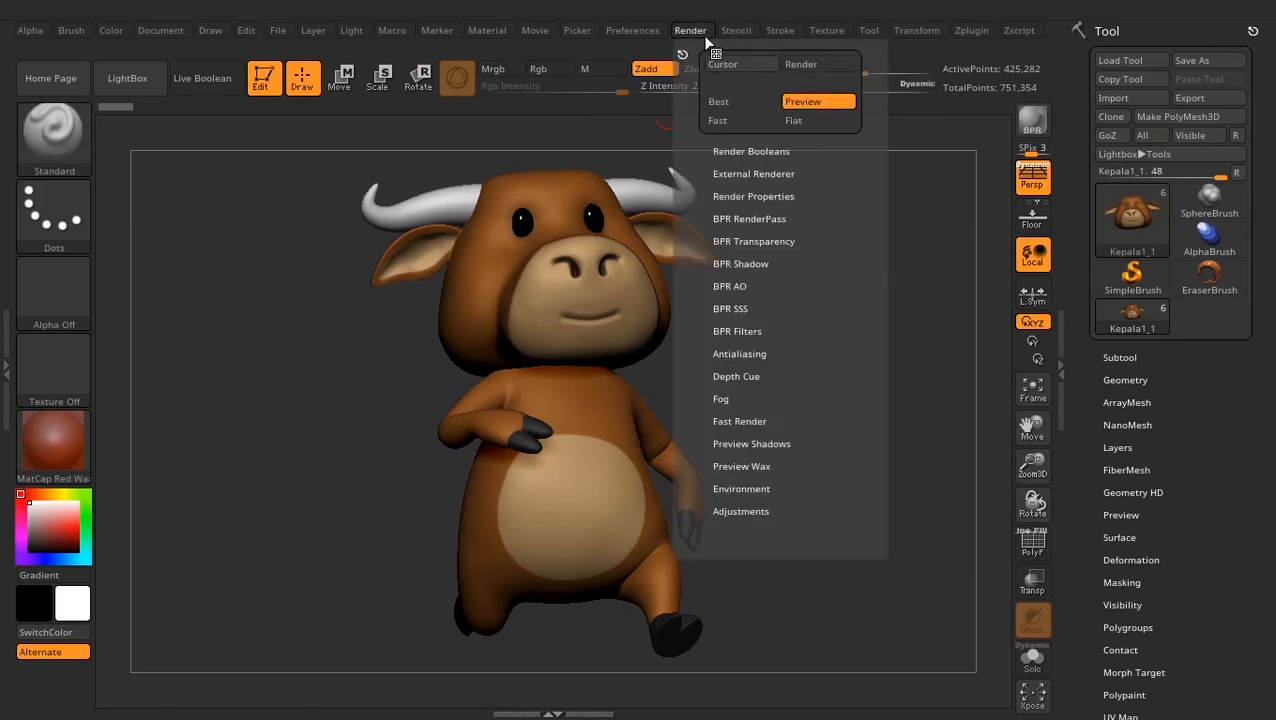
{"action": "left_click", "coordinate": [356, 33]}
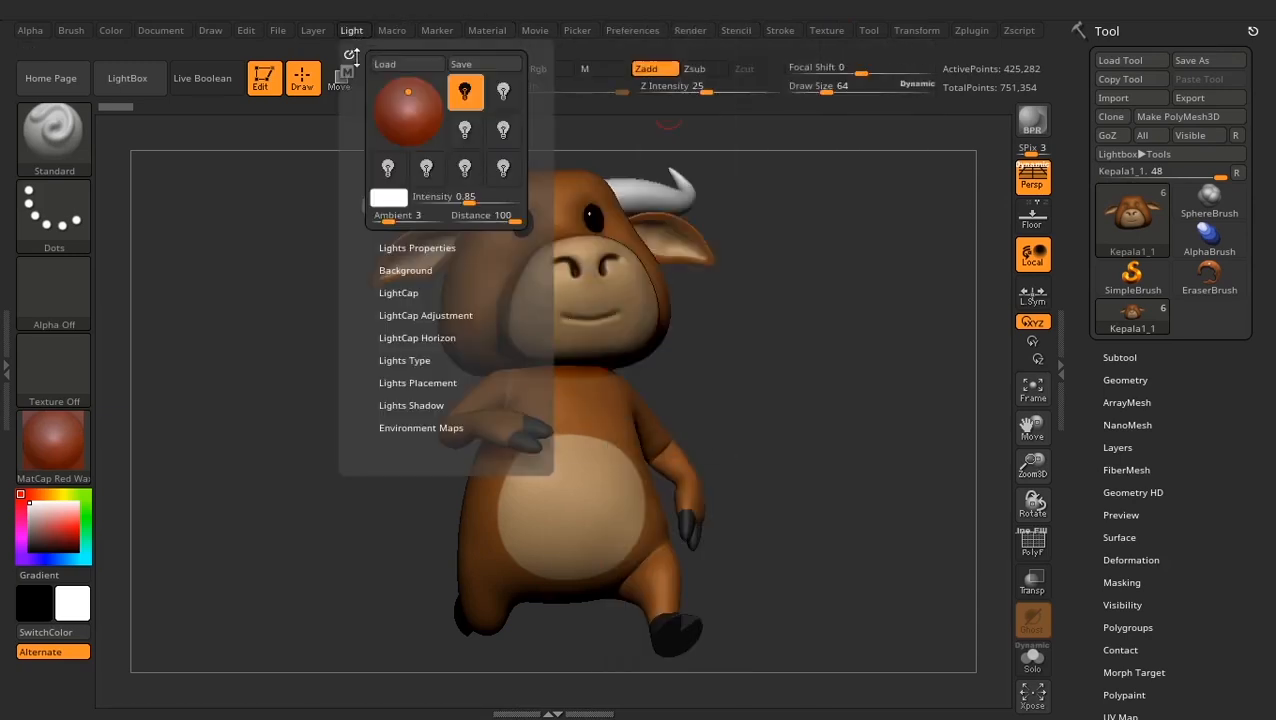
{"action": "left_click_drag", "start_coordinate": [349, 50], "coordinate": [1086, 58]}
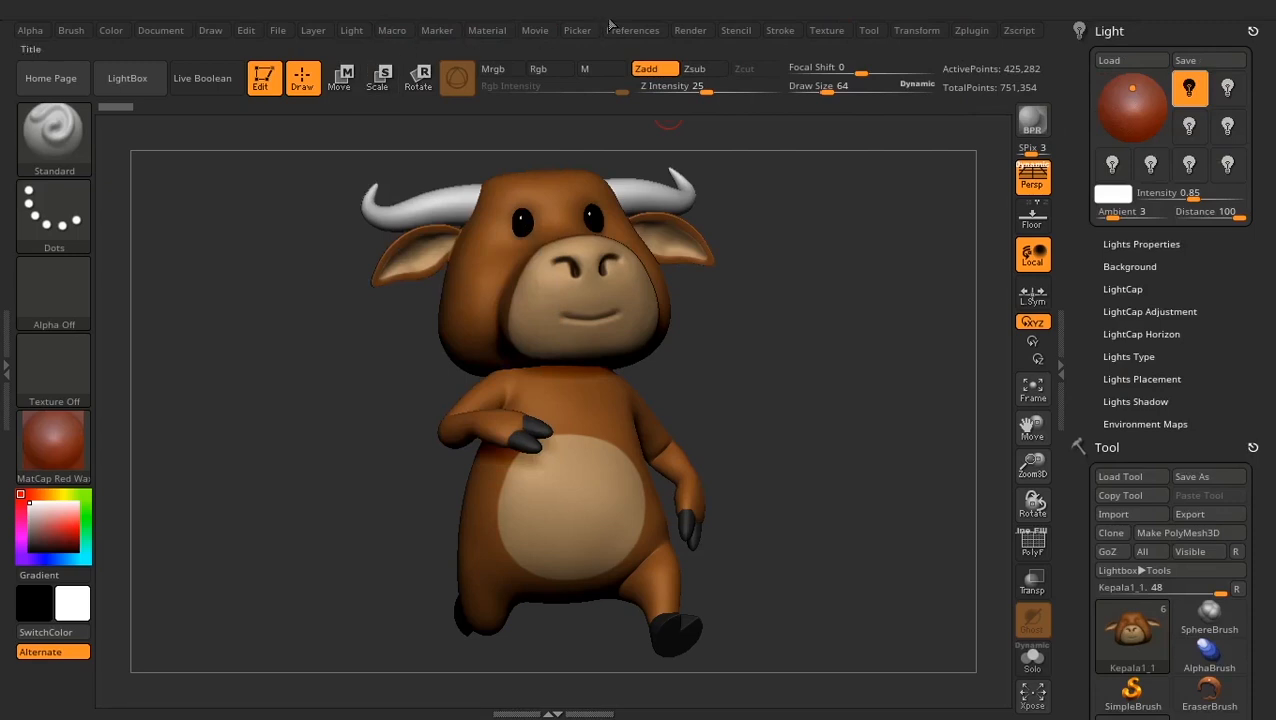
{"action": "left_click", "coordinate": [692, 31]}
{"action": "left_click_drag", "start_coordinate": [685, 56], "coordinate": [1070, 80]}
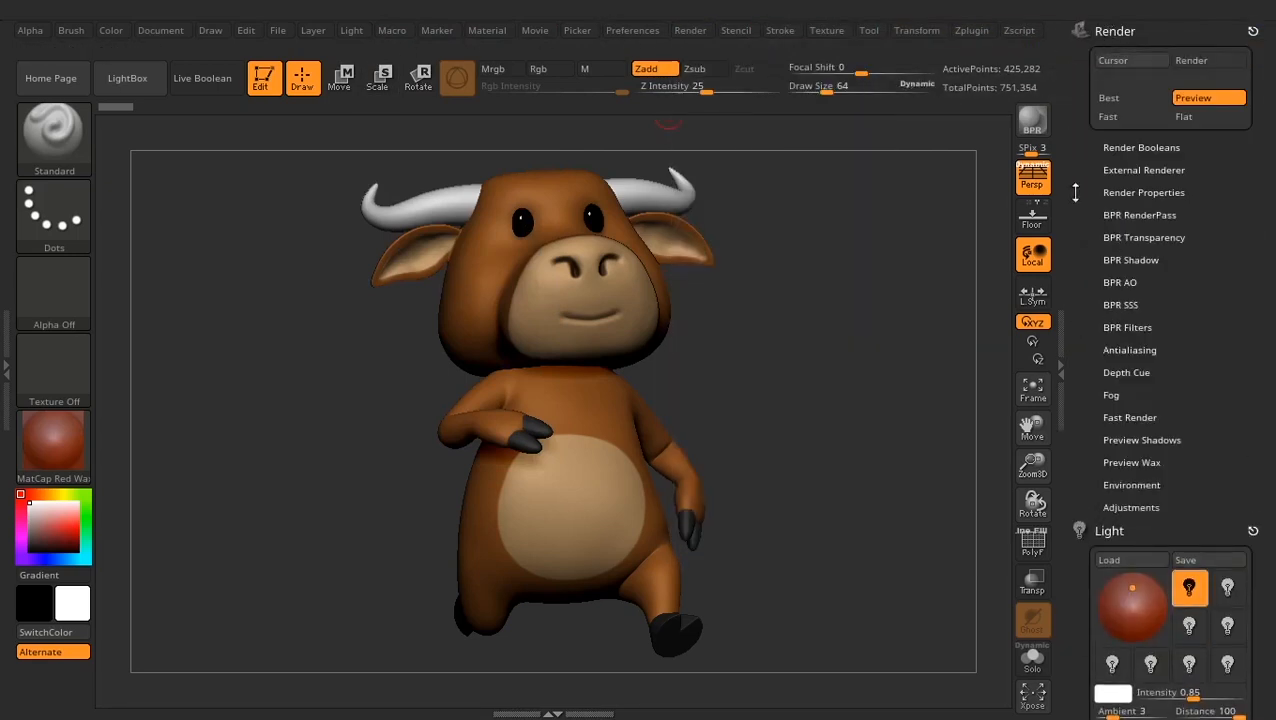
Try several positions for the first light on the placement sphere, shining on the bull from above, below and either side
{"action": "scroll", "coordinate": [1090, 170], "scroll_direction": "down", "scroll_amount": 4}
{"action": "scroll", "coordinate": [1091, 150], "scroll_direction": "down", "scroll_amount": 3}
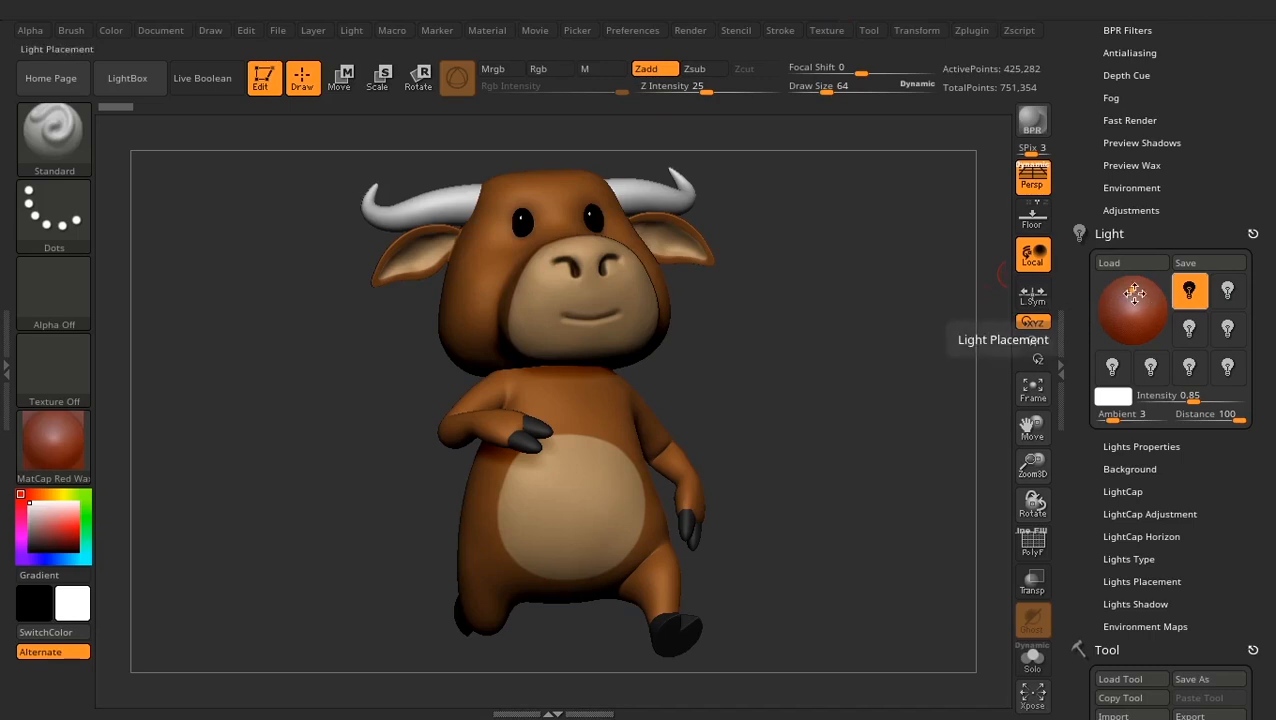
{"action": "mouse_move", "coordinate": [1128, 291]}
{"action": "left_mouse_down"}
{"action": "mouse_move", "coordinate": [1151, 298]}
{"action": "mouse_move", "coordinate": [1125, 335]}
{"action": "mouse_move", "coordinate": [1108, 307]}
{"action": "mouse_move", "coordinate": [1153, 287]}
{"action": "mouse_move", "coordinate": [1149, 323]}
{"action": "mouse_move", "coordinate": [1124, 296]}
{"action": "left_mouse_up"}
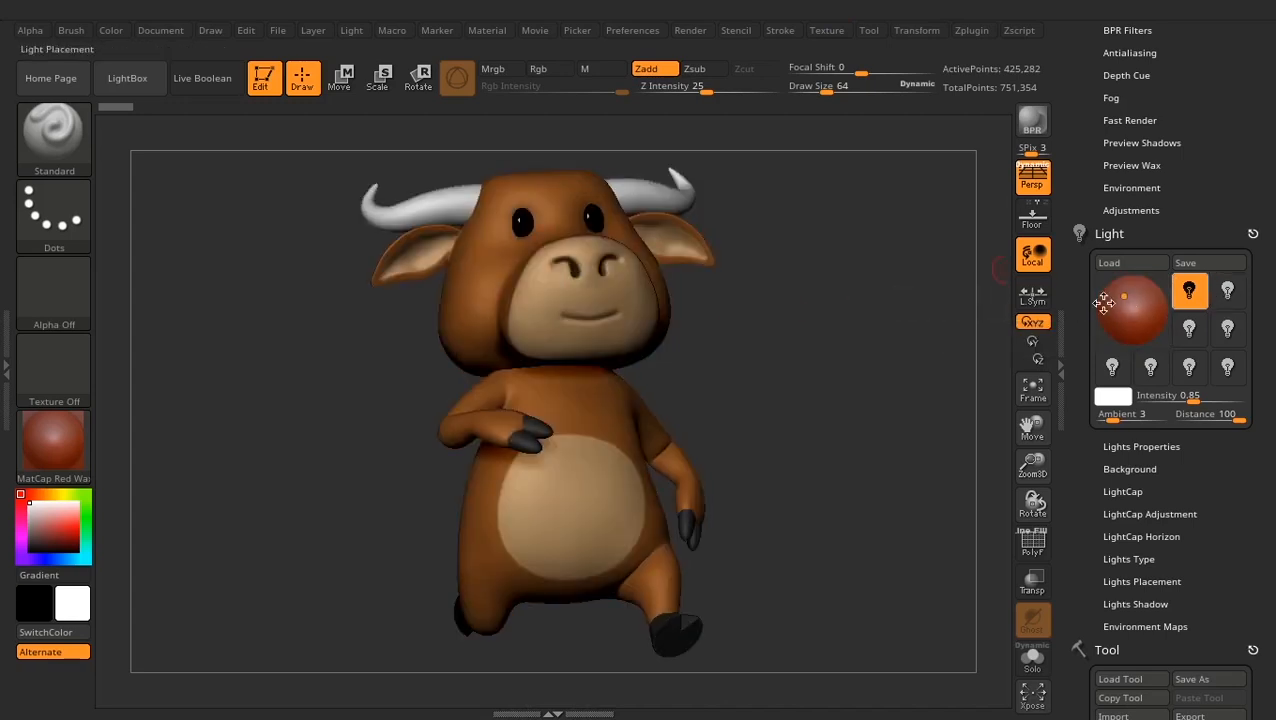
{"action": "left_click", "coordinate": [1147, 291]}
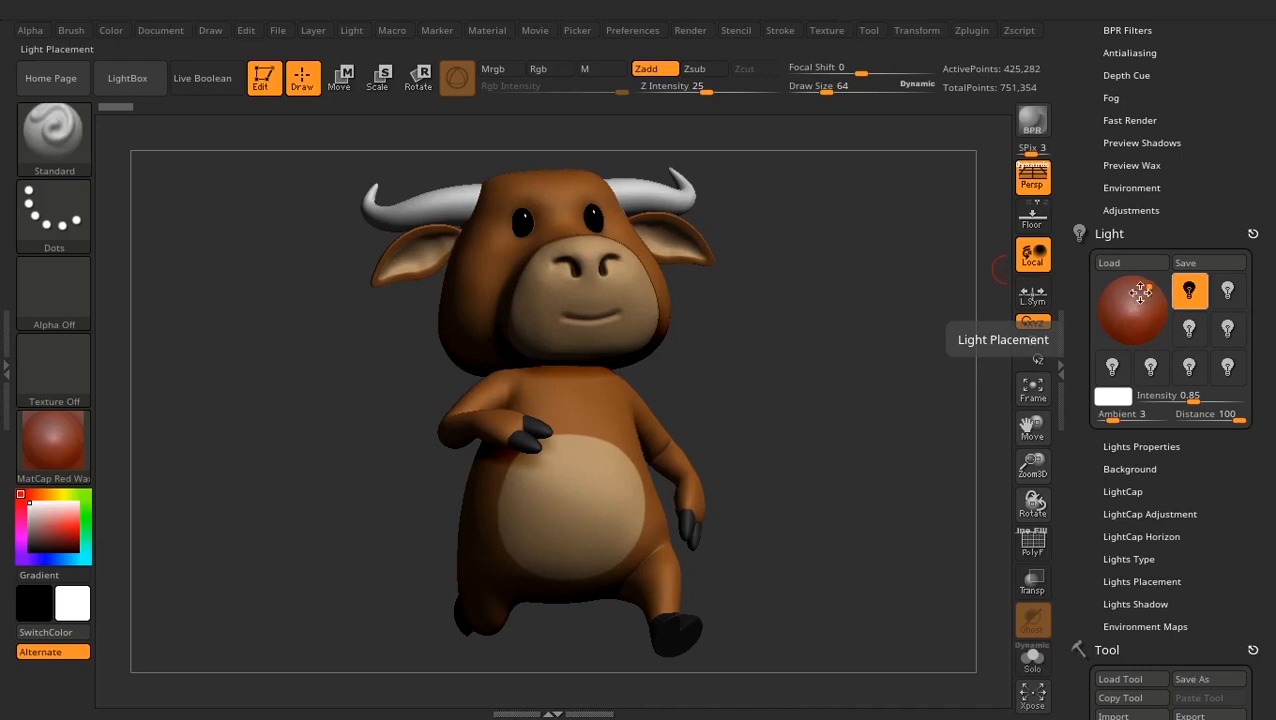
{"action": "left_click_drag", "start_coordinate": [1152, 287], "coordinate": [1138, 325]}
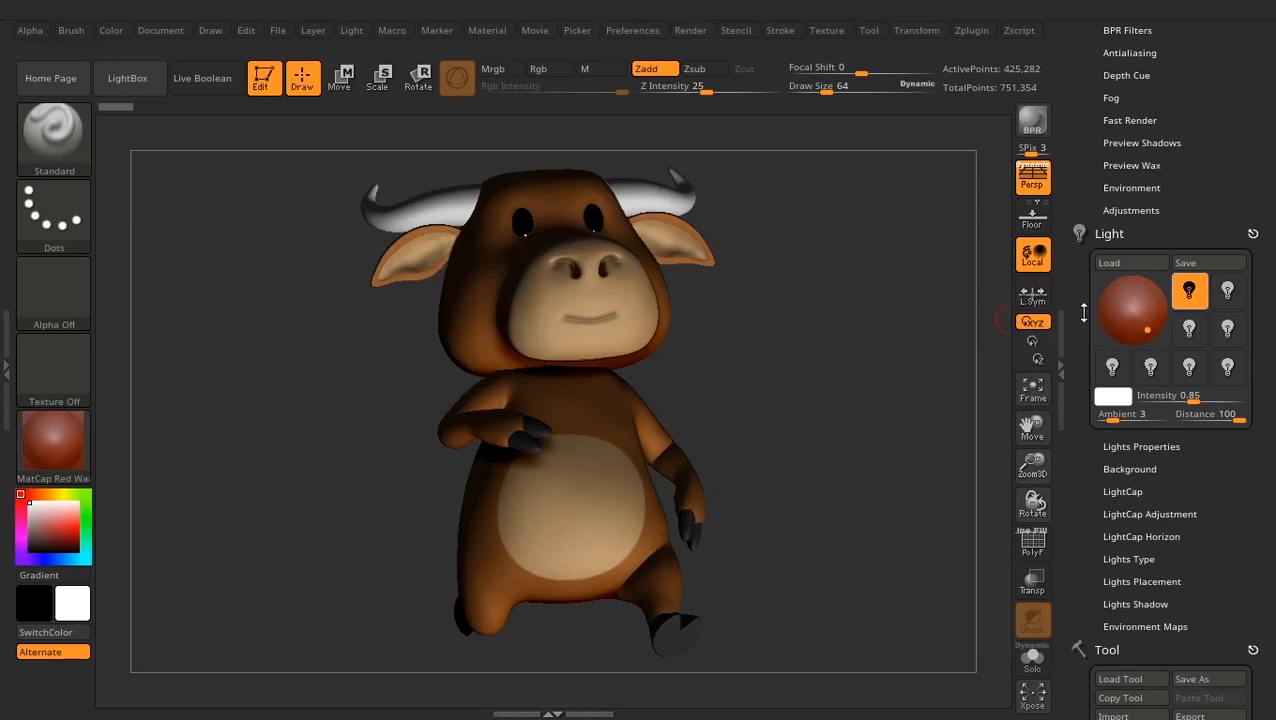
{"action": "left_click", "coordinate": [1110, 283]}
{"action": "mouse_move", "coordinate": [1148, 298]}
{"action": "left_mouse_down"}
{"action": "mouse_move", "coordinate": [1153, 287]}
{"action": "mouse_move", "coordinate": [1140, 310]}
{"action": "mouse_move", "coordinate": [1140, 291]}
{"action": "left_mouse_up"}
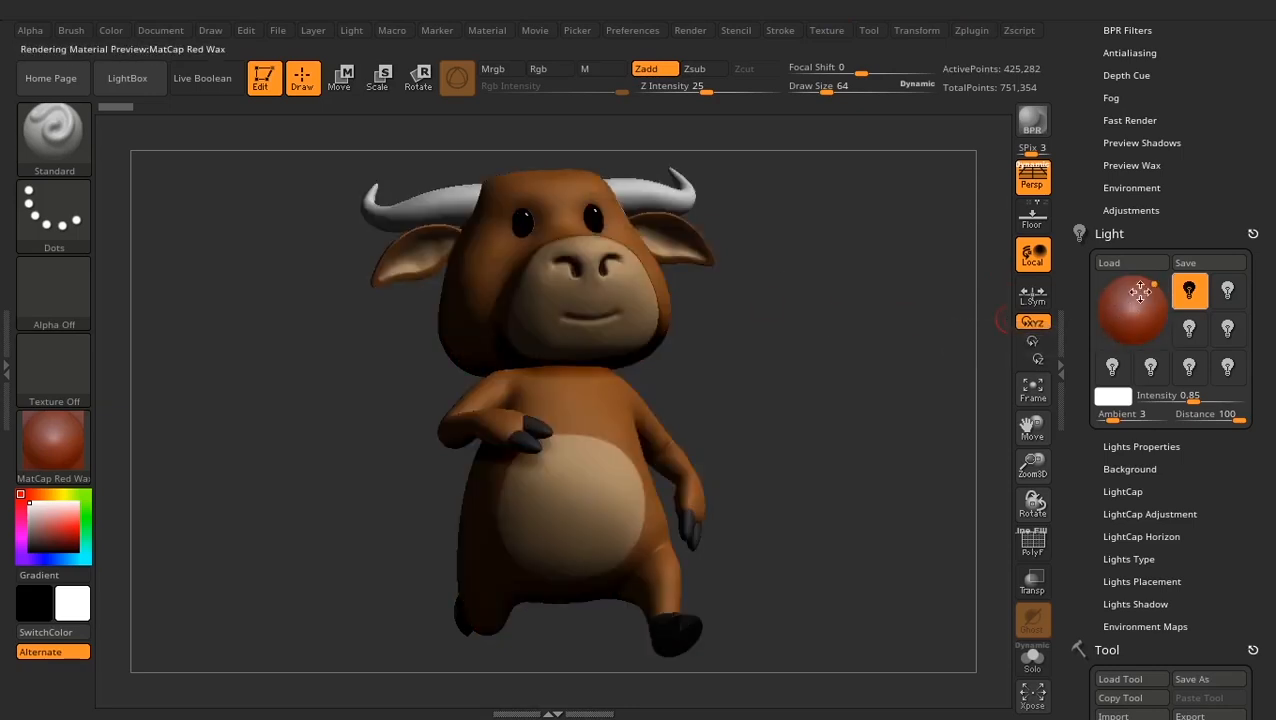
Switch the current material from MatCap Red Wax to the standard BasicMaterial so the bull responds to the light
{"action": "left_click", "coordinate": [47, 438]}
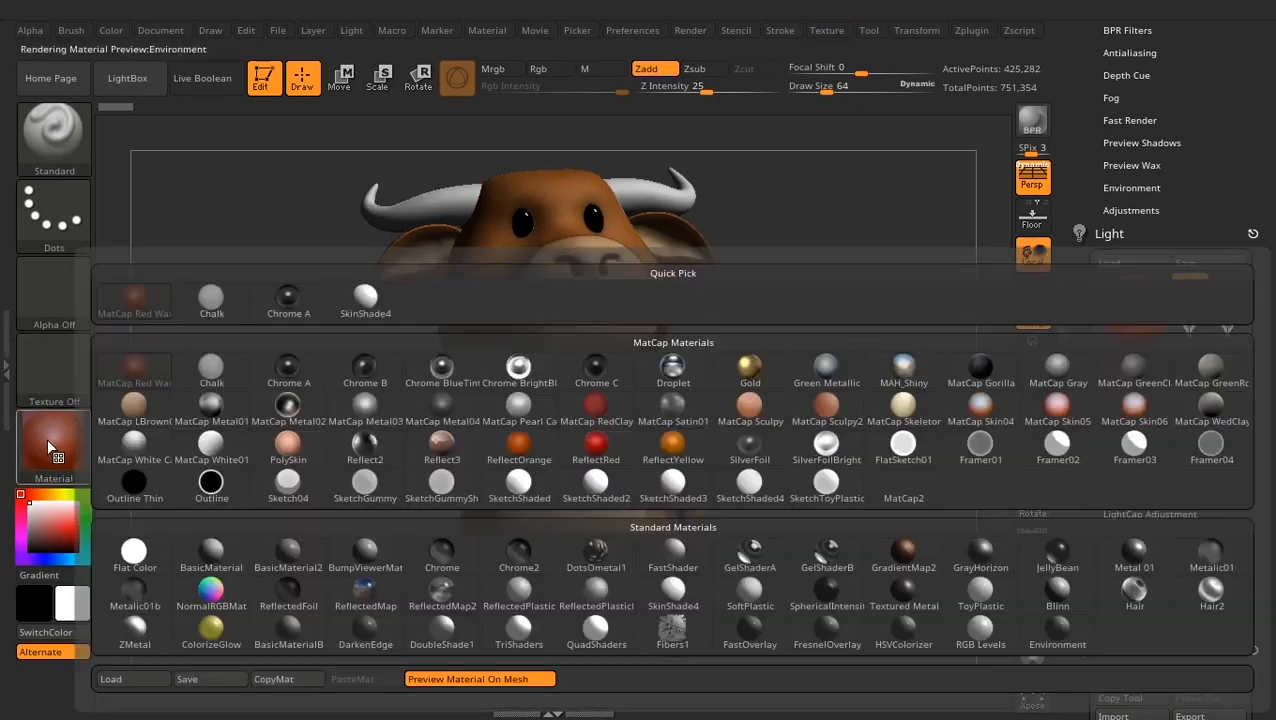
{"action": "left_click", "coordinate": [212, 556]}
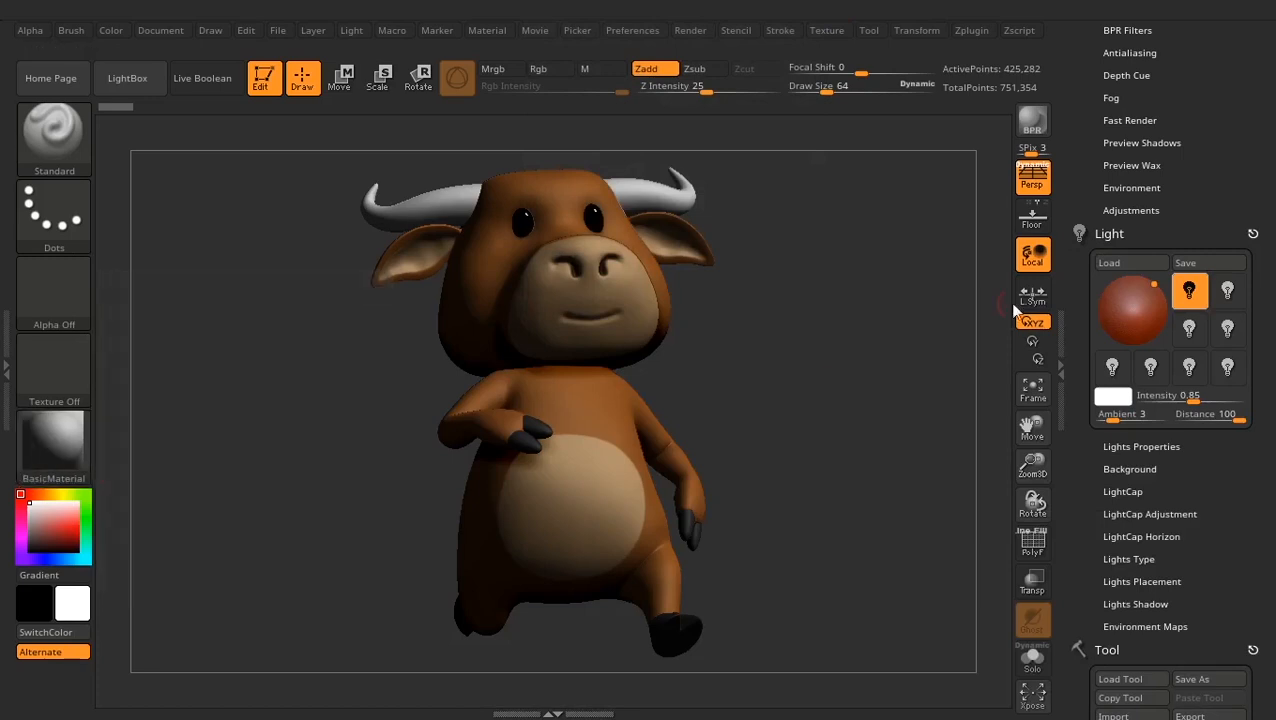
{"action": "left_click", "coordinate": [1145, 288]}
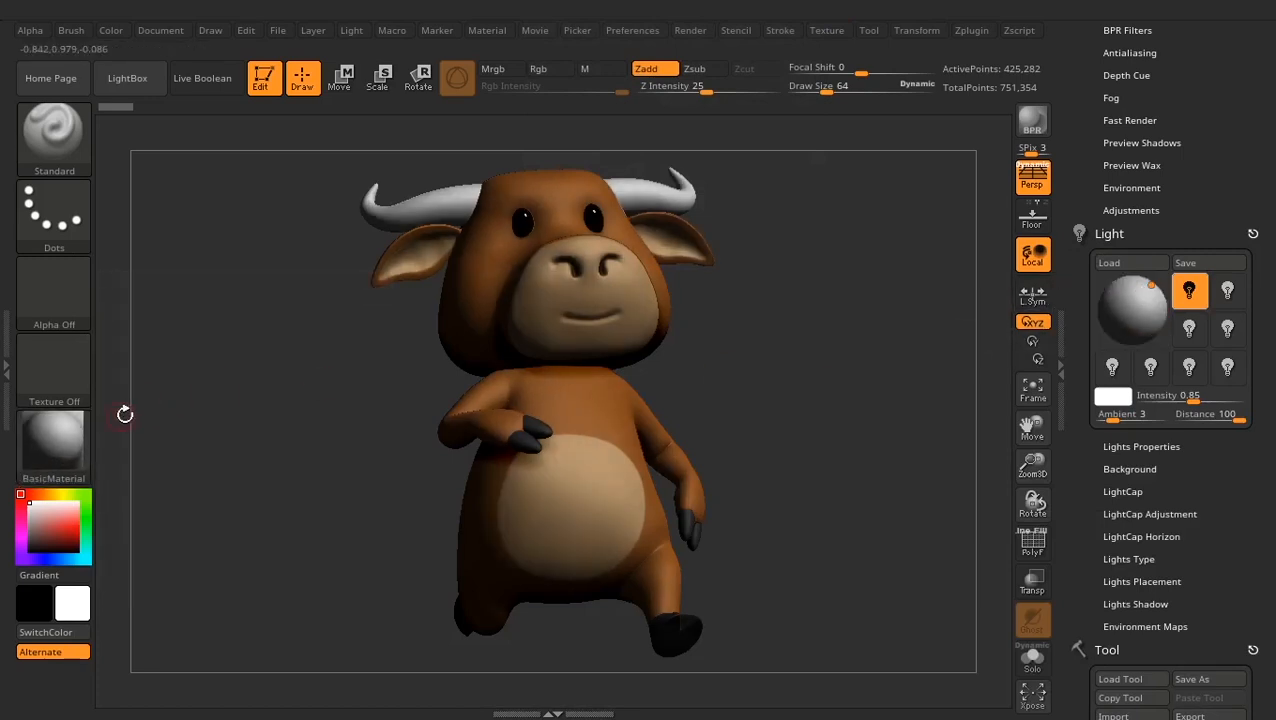
{"action": "left_click", "coordinate": [52, 452]}
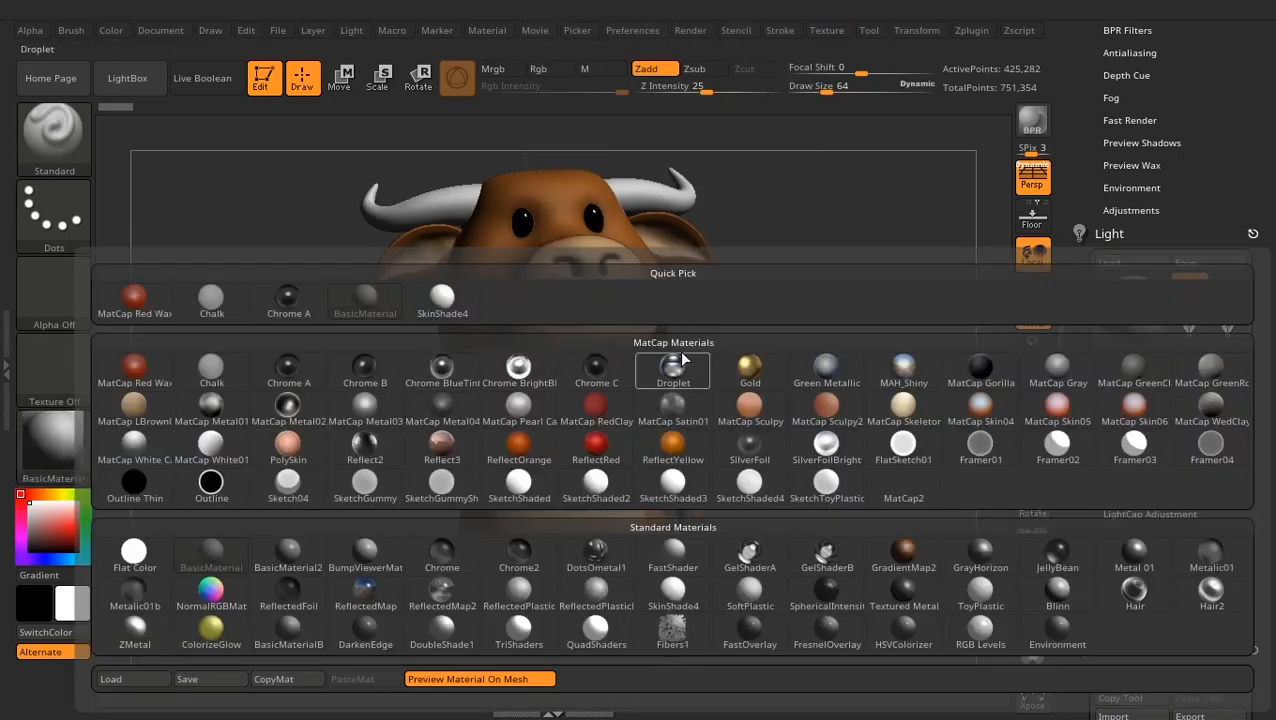
{"action": "mouse_move", "coordinate": [679, 373]}
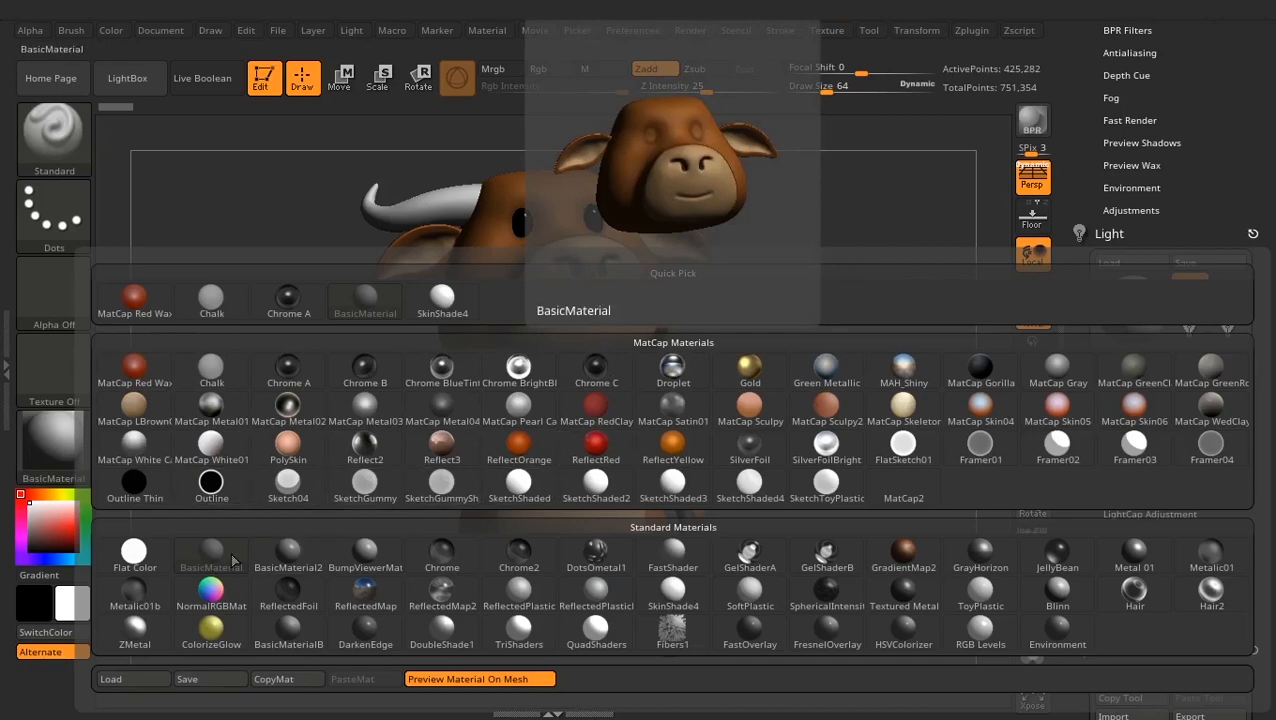
{"action": "left_click", "coordinate": [199, 561]}
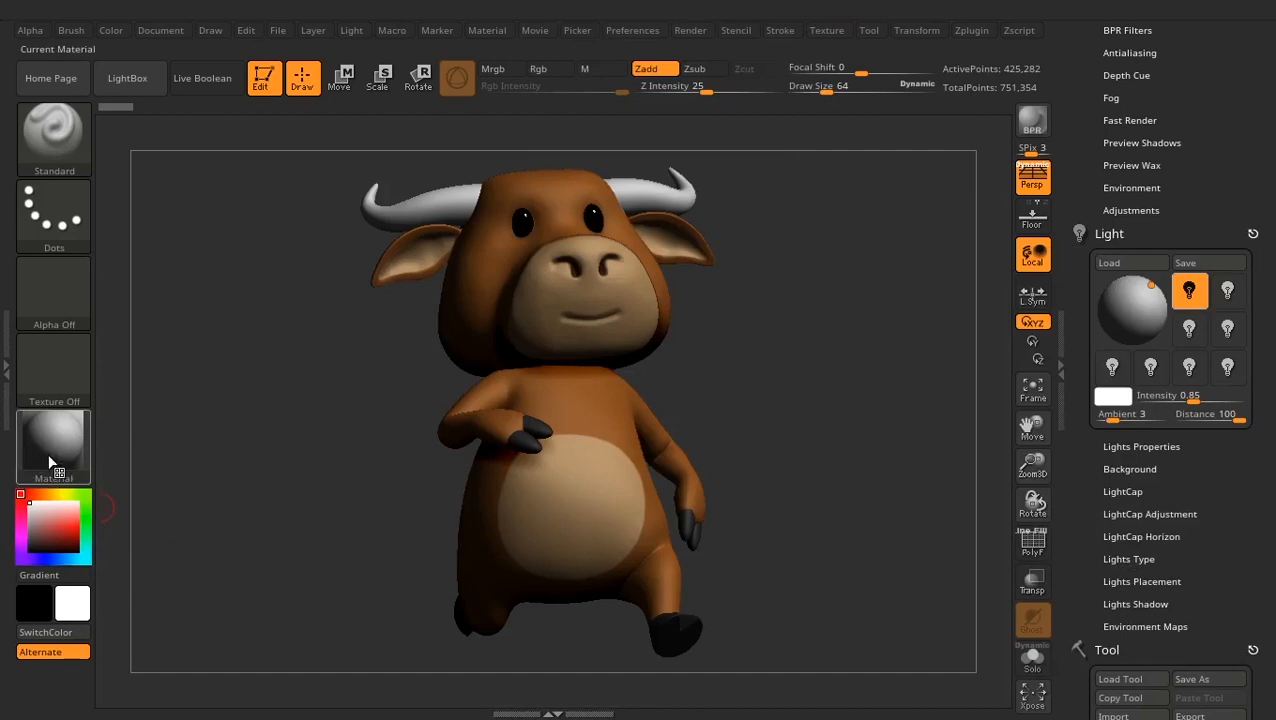
{"action": "mouse_move", "coordinate": [44, 459]}
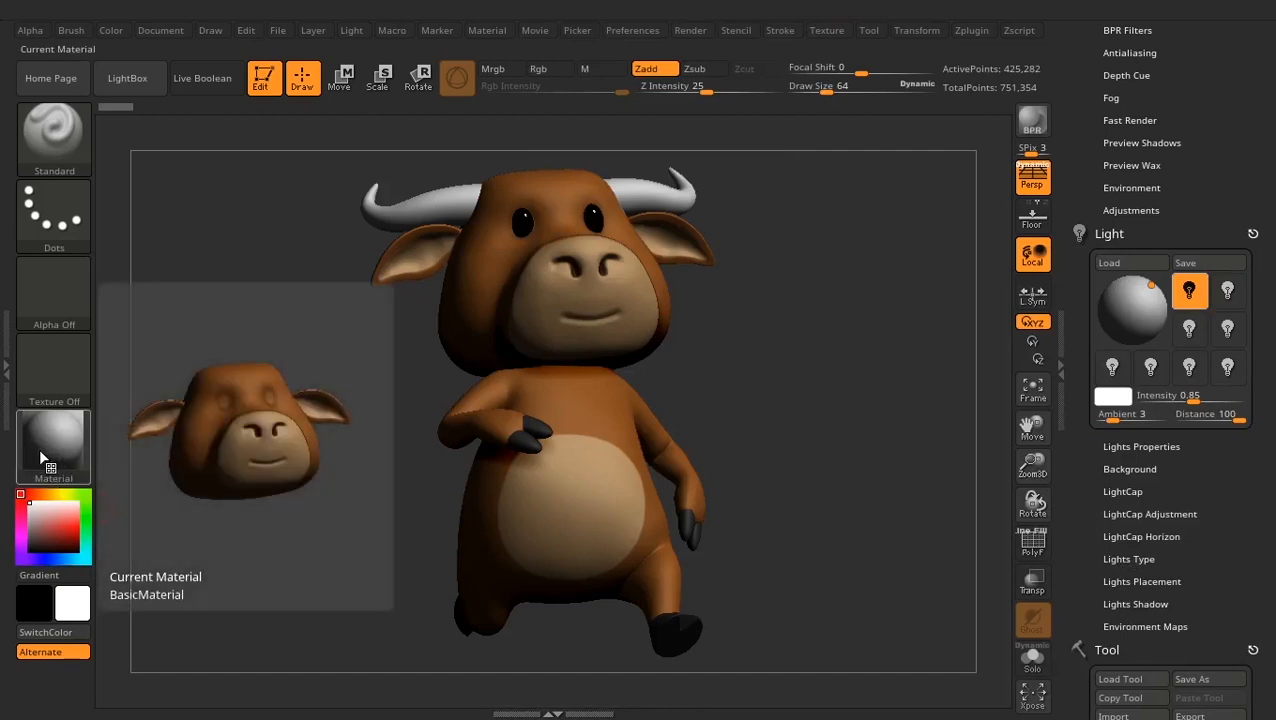
Position the first light slightly above and to the right of the placement sphere's centre
{"action": "left_click", "coordinate": [1142, 299]}
{"action": "left_click", "coordinate": [1137, 293]}
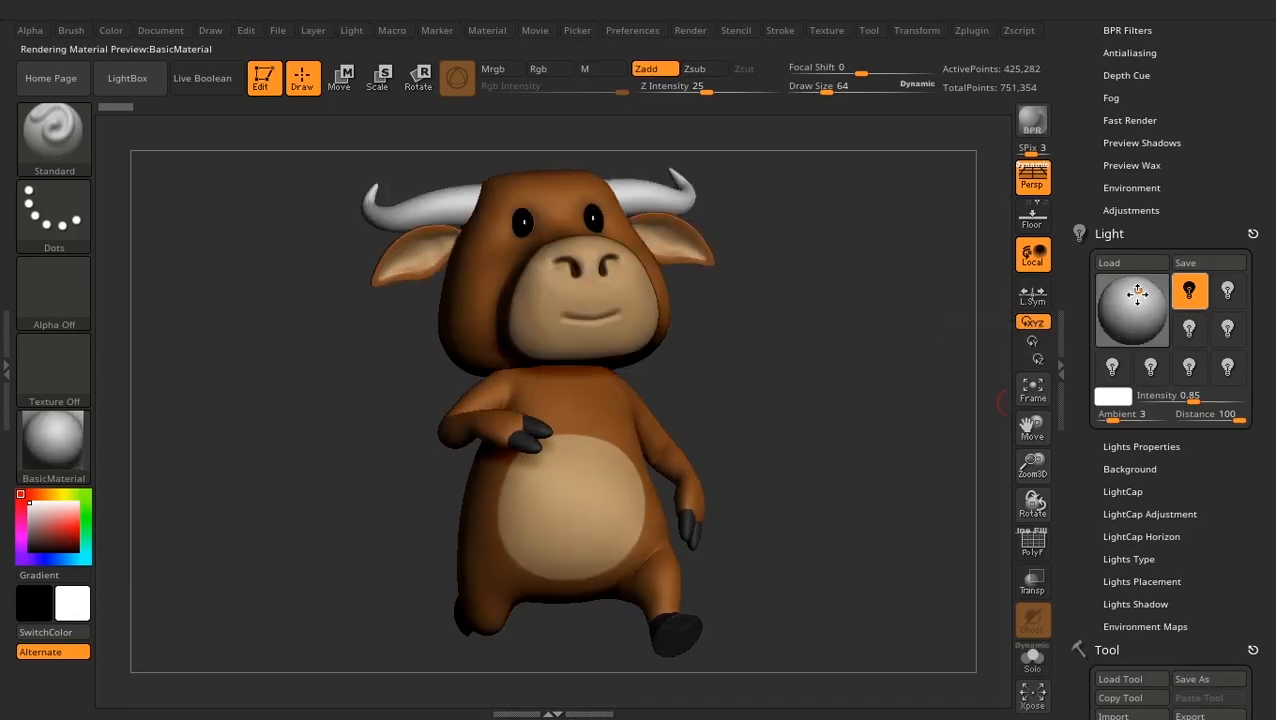
{"action": "left_click", "coordinate": [1145, 293]}
{"action": "left_click", "coordinate": [1136, 290]}
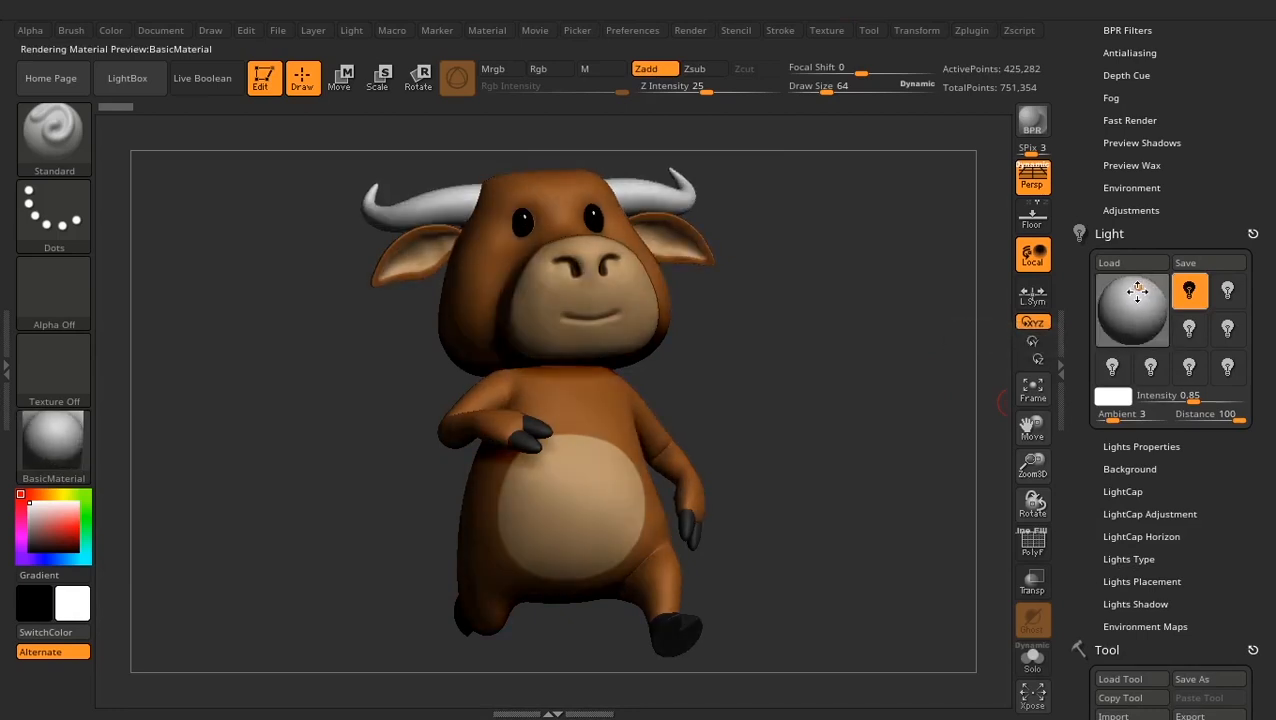
{"action": "left_click", "coordinate": [1142, 295]}
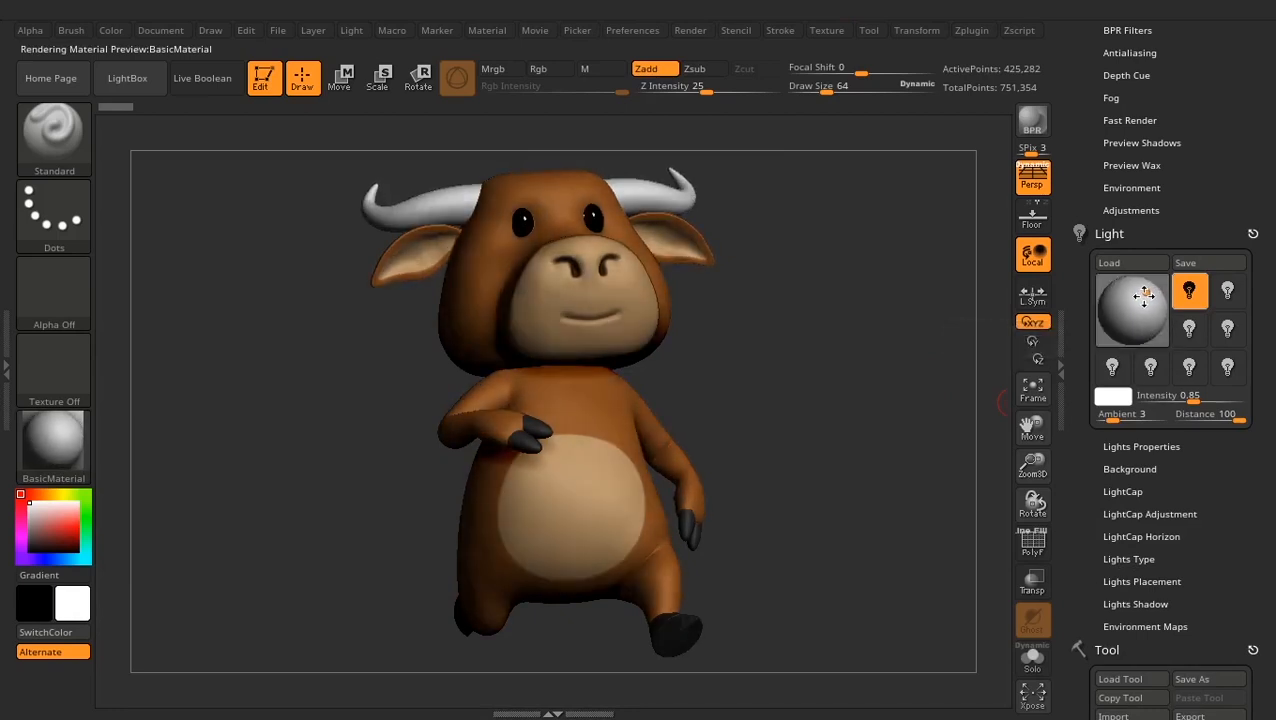
{"action": "left_click", "coordinate": [1137, 297]}
{"action": "left_click", "coordinate": [1140, 298]}
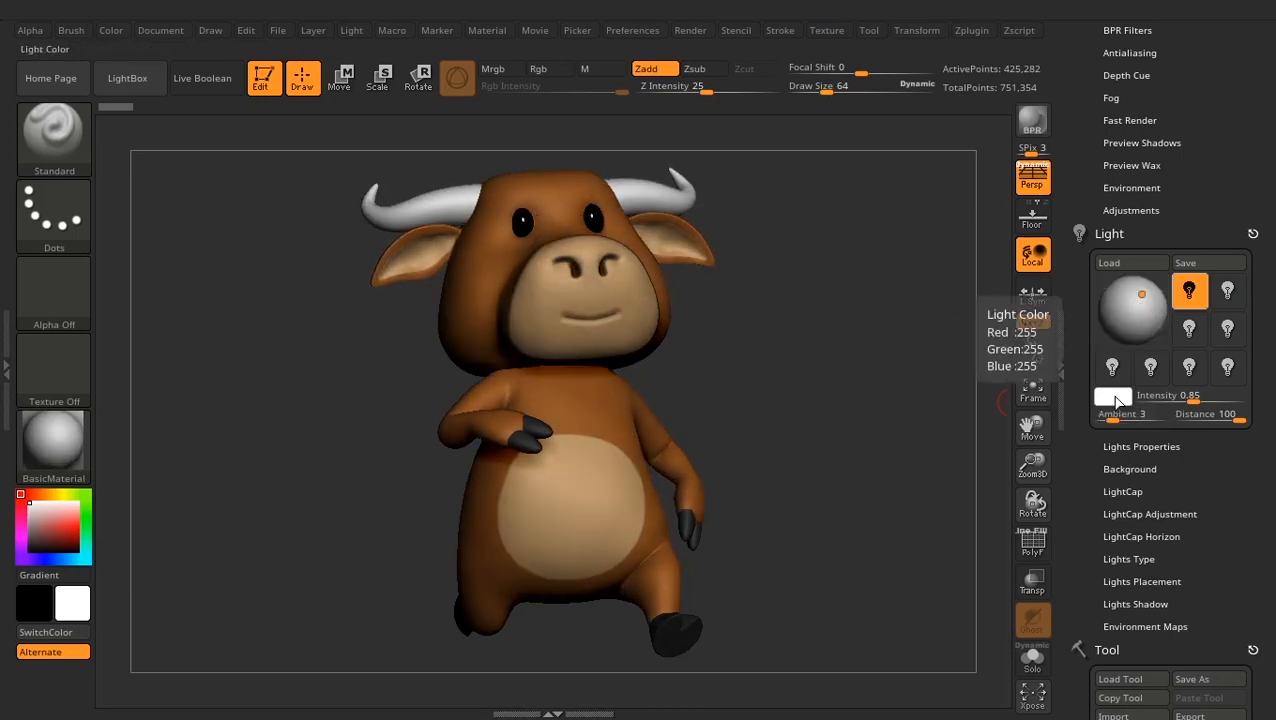
Try a red light colour on the bull and return the light colour to white
{"action": "left_click", "coordinate": [1116, 400]}
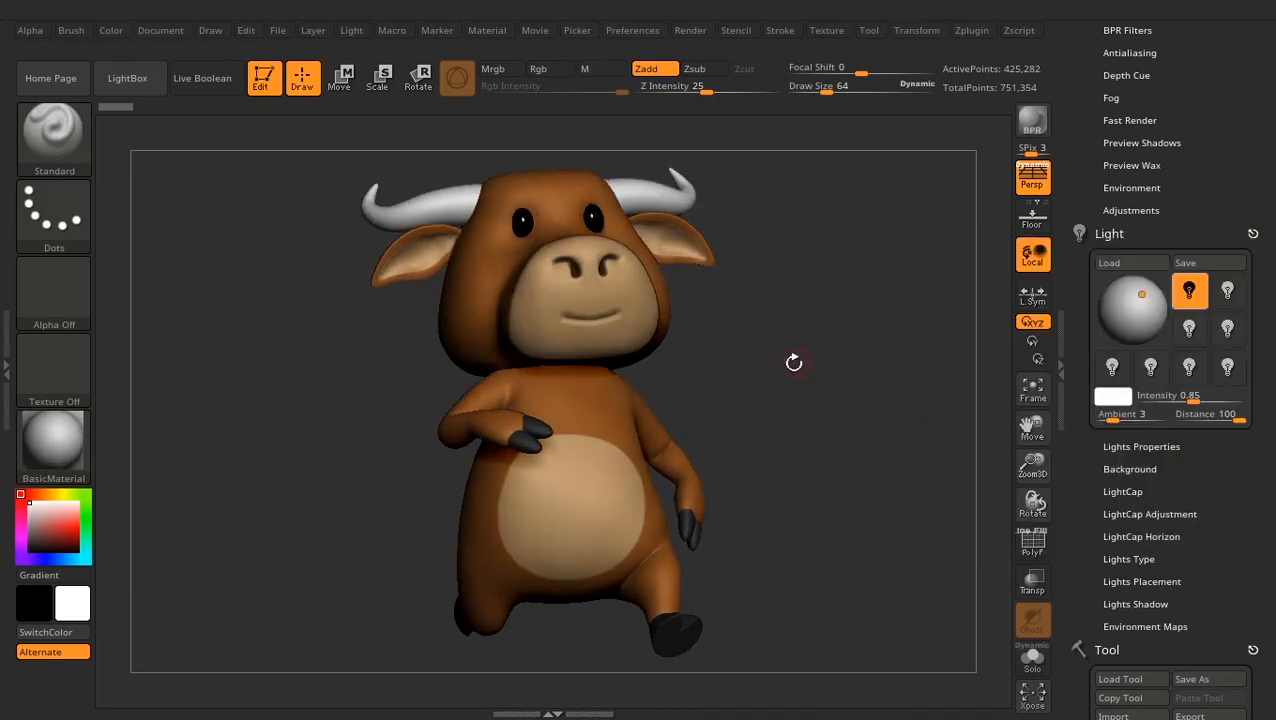
{"action": "left_click", "coordinate": [1112, 398]}
{"action": "left_click", "coordinate": [1173, 379]}
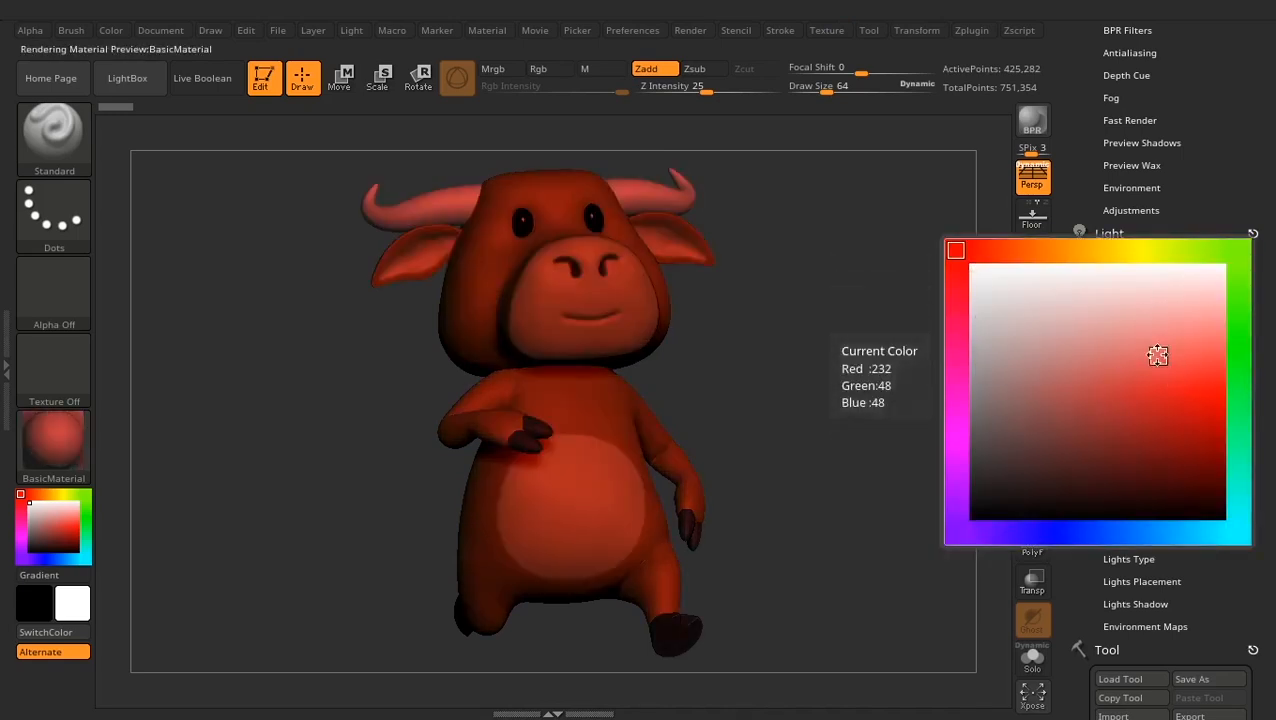
{"action": "left_click", "coordinate": [968, 266]}
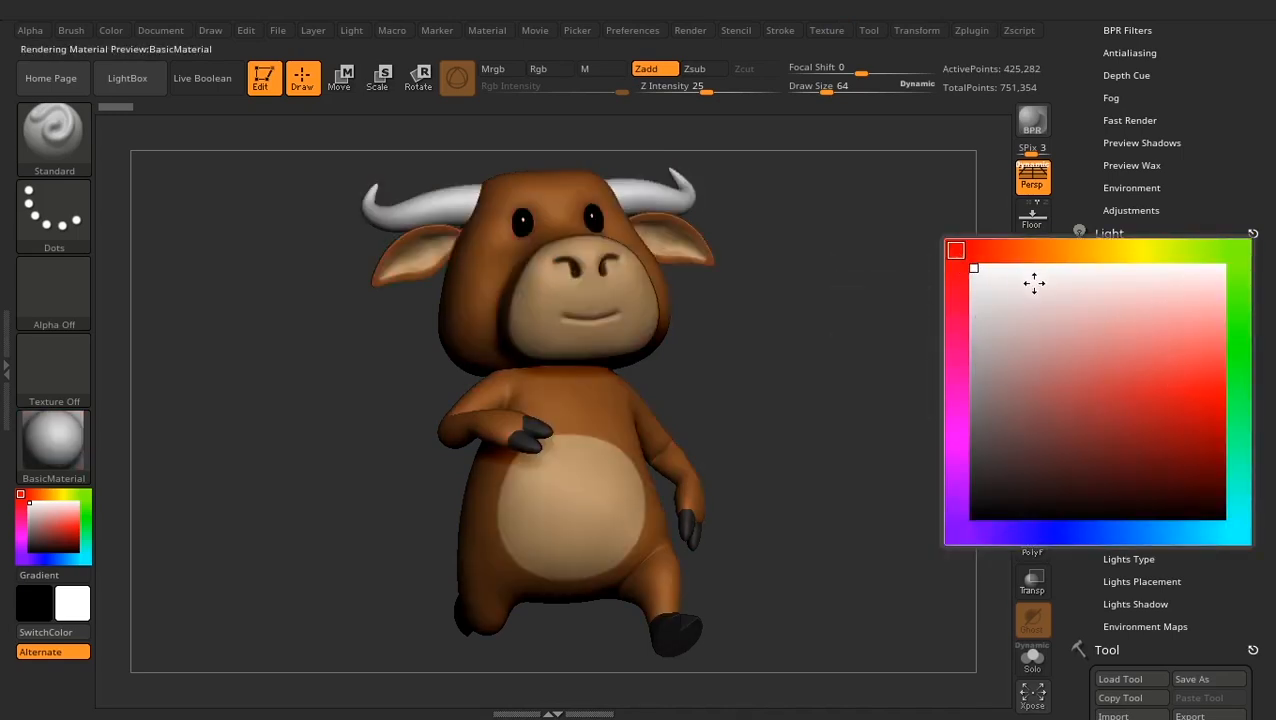
Set the first light's intensity to 1
{"action": "mouse_move", "coordinate": [1186, 400]}
{"action": "left_mouse_down"}
{"action": "mouse_move", "coordinate": [1201, 400]}
{"action": "mouse_move", "coordinate": [1186, 400]}
{"action": "left_mouse_up"}
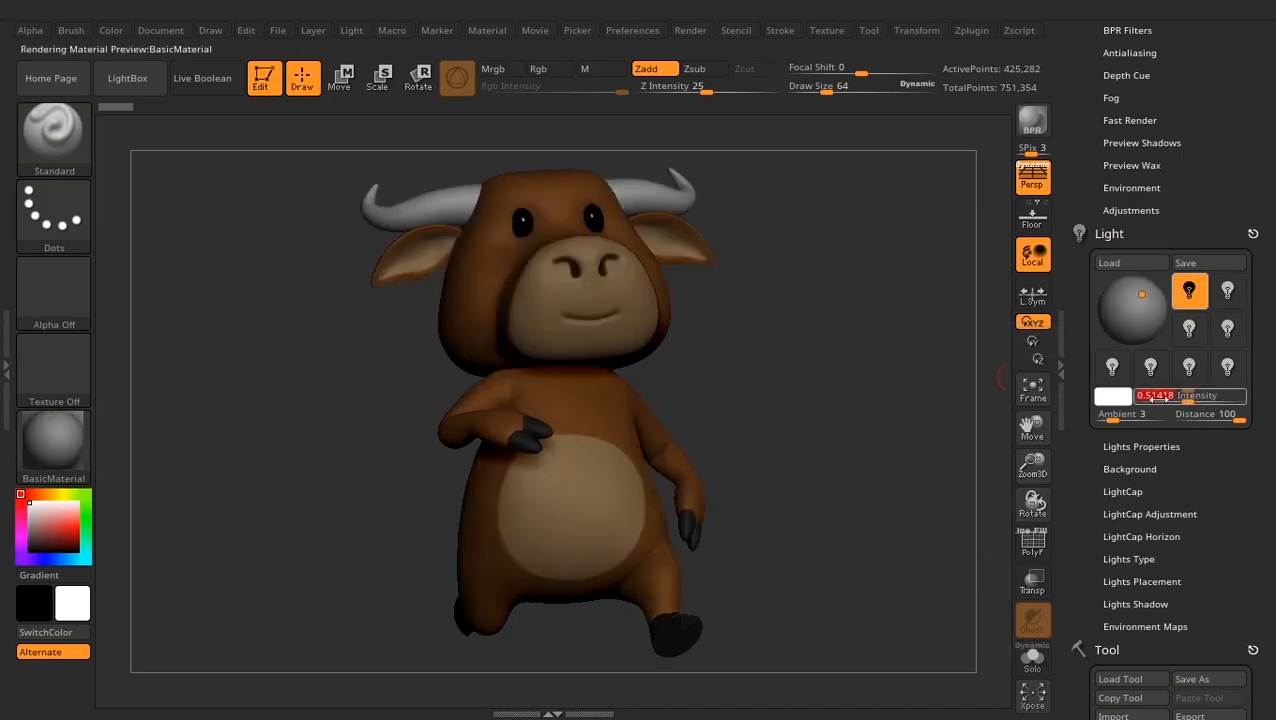
{"action": "type", "text": "1"}
{"action": "key", "text": "Return"}
{"action": "left_click", "coordinate": [1116, 422]}
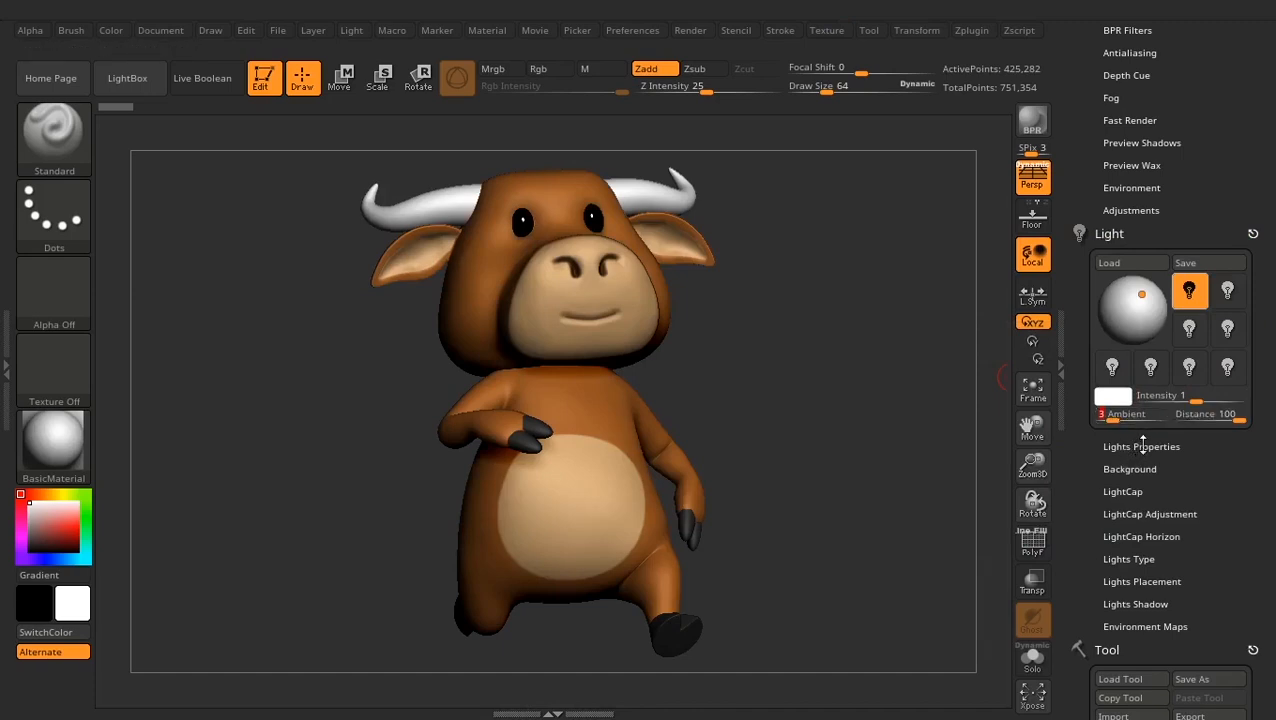
Show the Lights Properties and switch the light's Shadow option off and back on
{"action": "left_click", "coordinate": [1143, 446]}
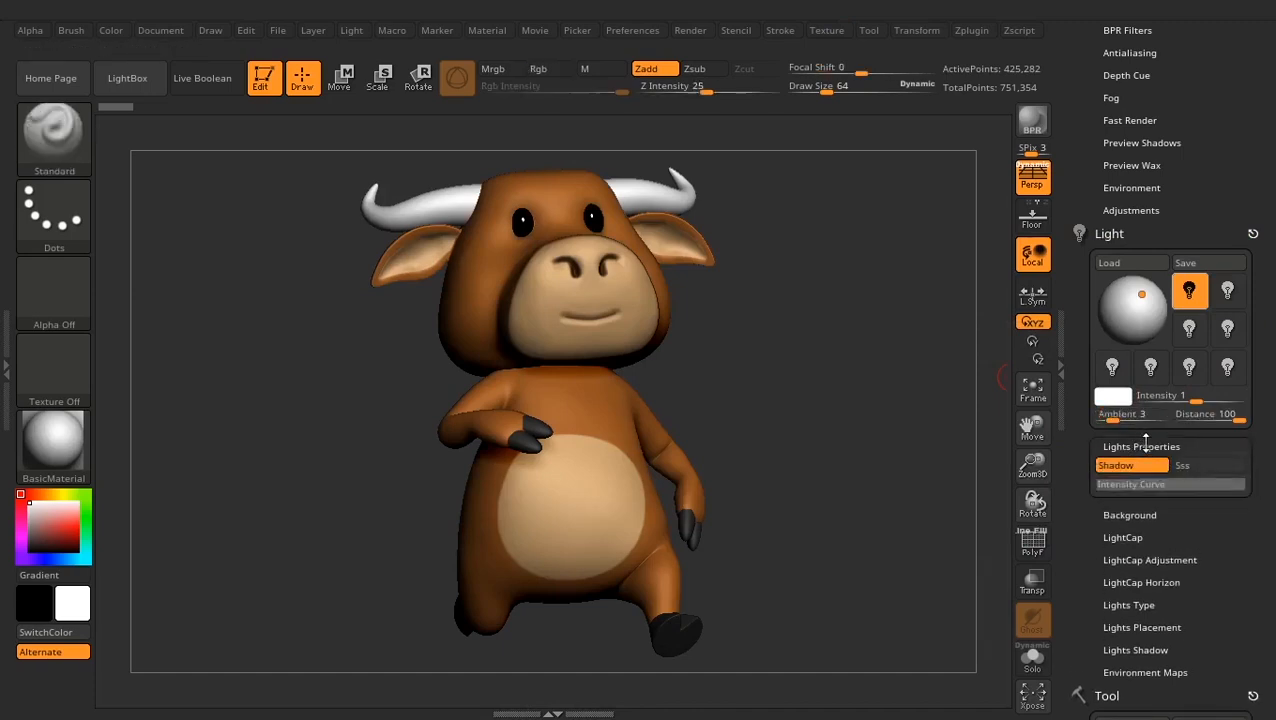
{"action": "left_click", "coordinate": [1121, 465]}
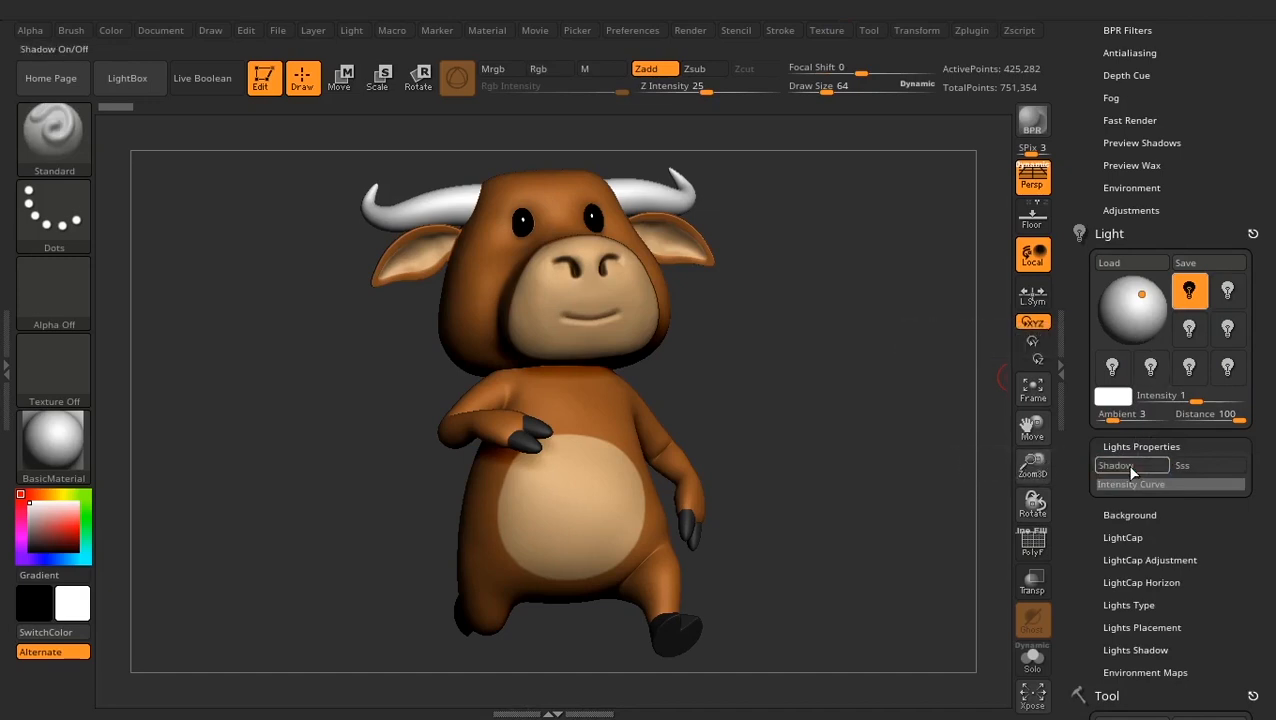
{"action": "left_click", "coordinate": [1125, 465]}
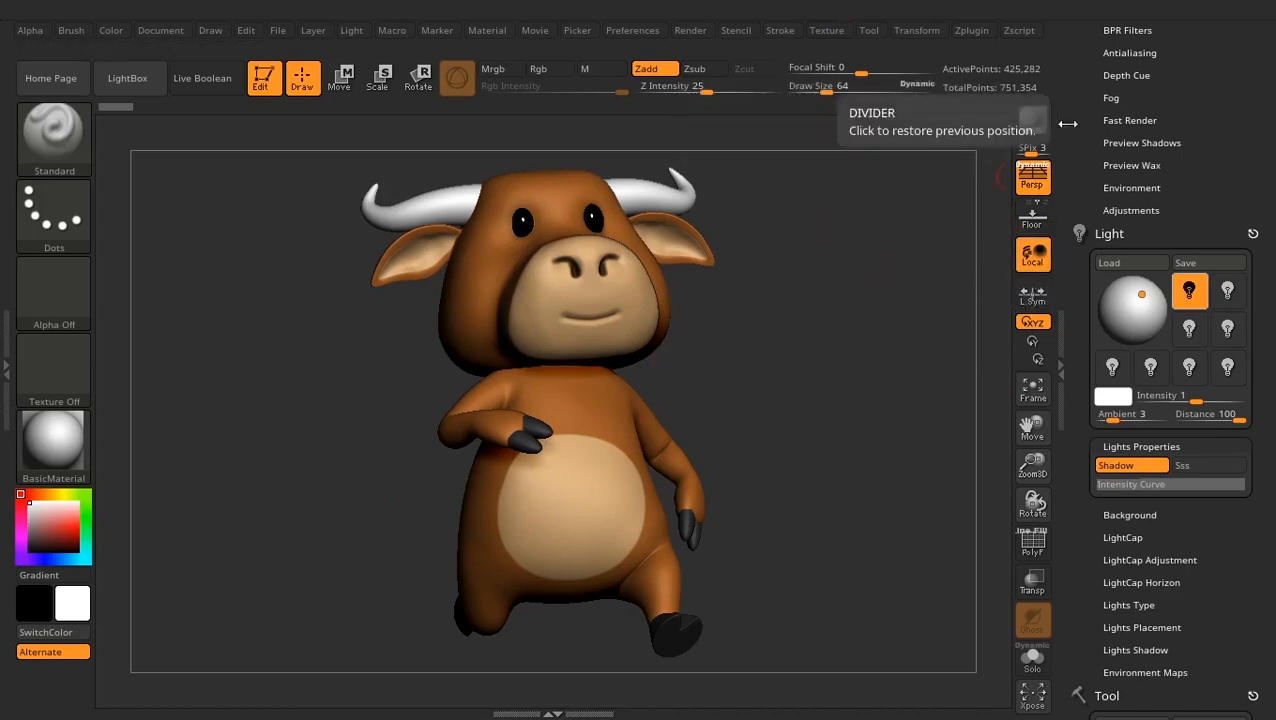
Show the BPR RenderPass options in the Render settings and run a BPR render of the bull
{"action": "left_click_drag", "start_coordinate": [1098, 108], "coordinate": [1095, 300]}
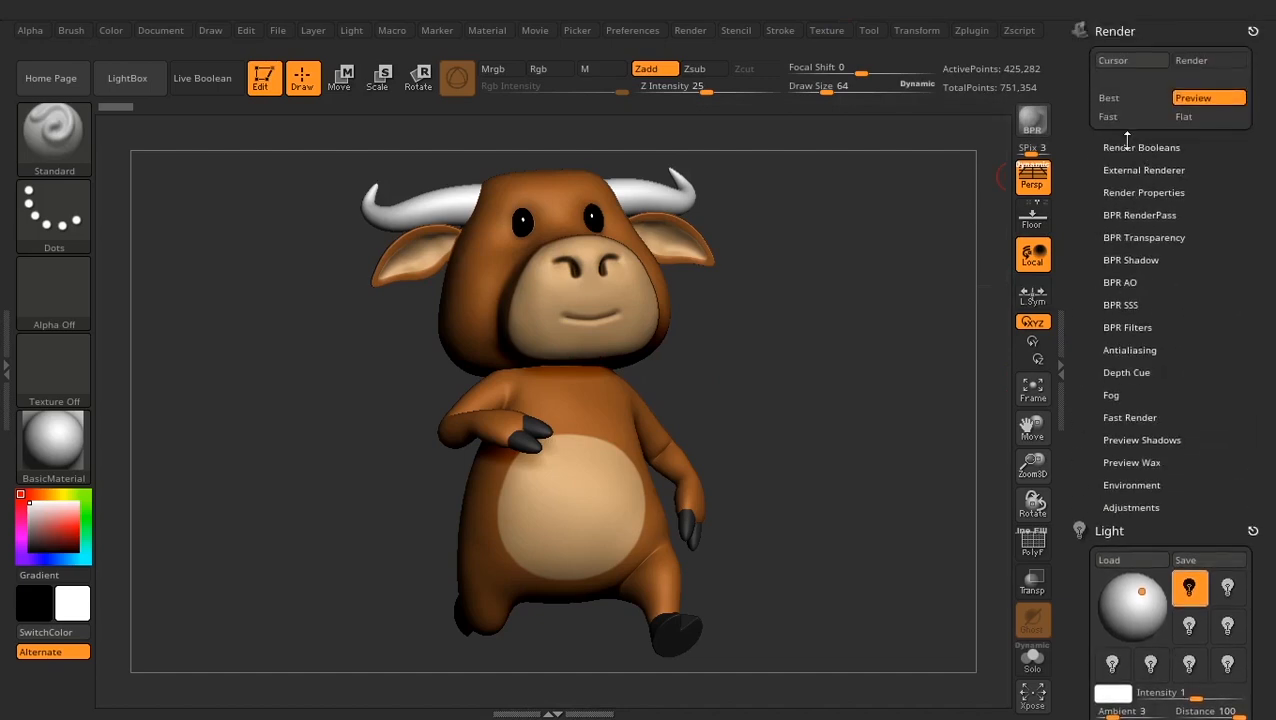
{"action": "left_click", "coordinate": [1139, 214]}
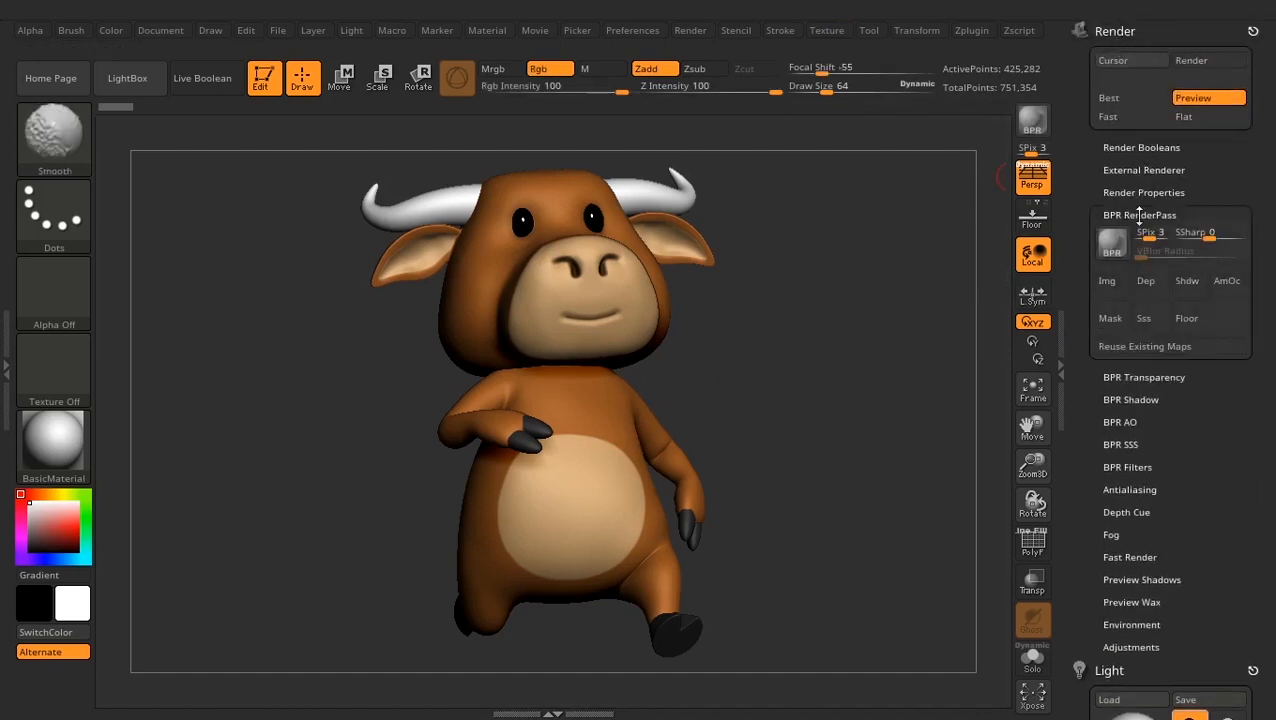
{"action": "left_click", "coordinate": [1034, 121]}
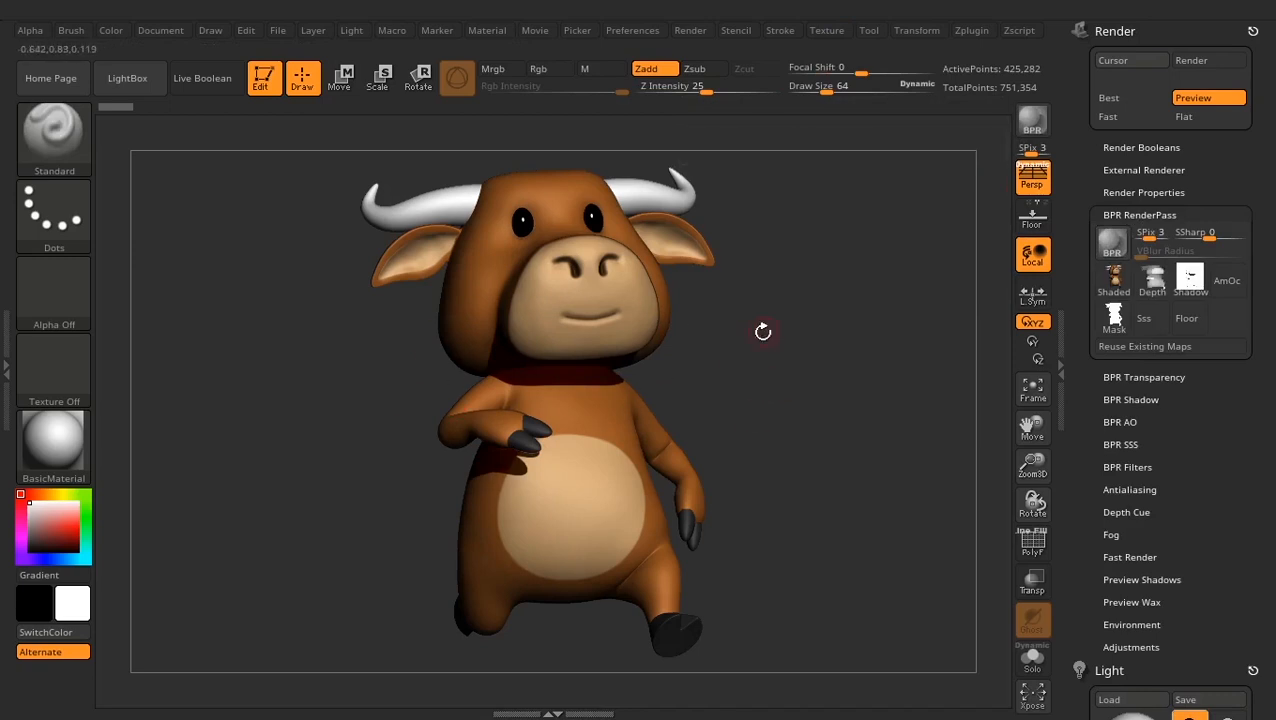
Move the first light farther right, above the placement sphere's centre, and rerun the BPR render
{"action": "left_click_drag", "start_coordinate": [1092, 461], "coordinate": [1098, 316]}
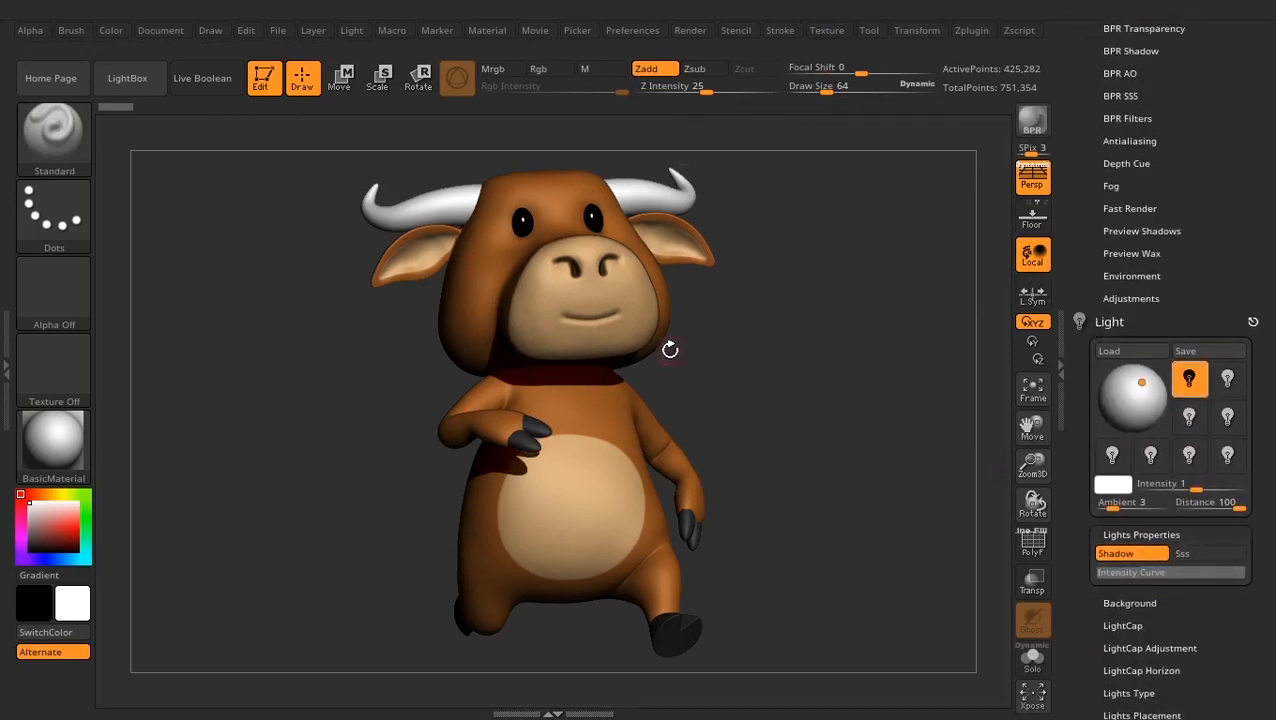
{"action": "left_click", "coordinate": [1153, 381]}
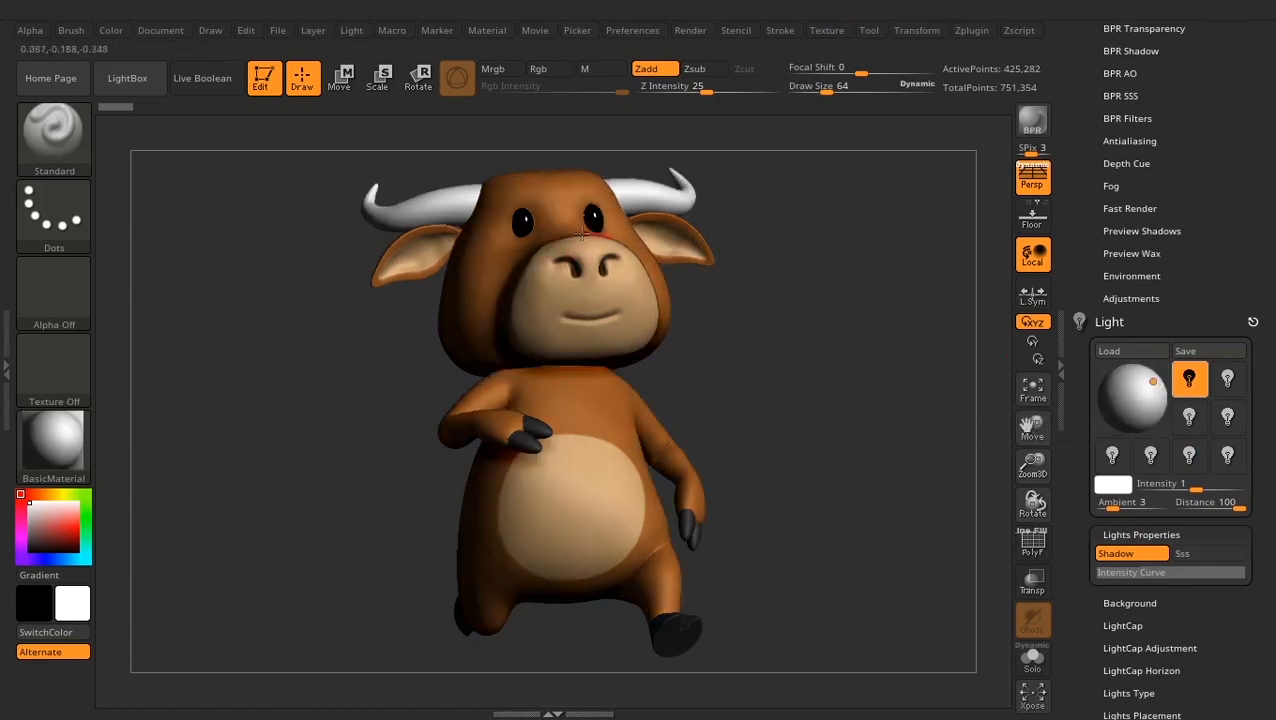
{"action": "left_click_drag", "start_coordinate": [1153, 381], "coordinate": [1147, 385]}
{"action": "left_click", "coordinate": [1040, 124]}
{"action": "left_click", "coordinate": [1029, 129]}
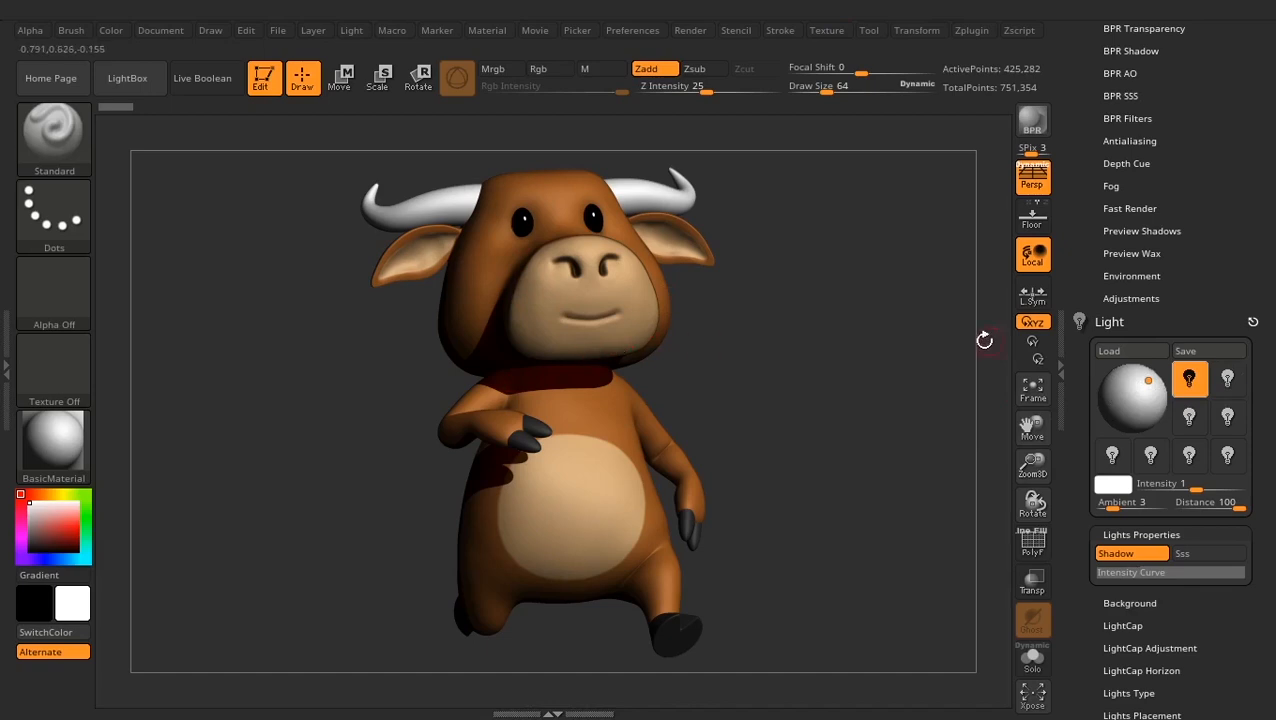
Soften the BPR shadow by trying Angle 30, settling on Angle 20 with Rays 100, and rendering each setting
{"action": "left_click_drag", "start_coordinate": [1082, 244], "coordinate": [1082, 388]}
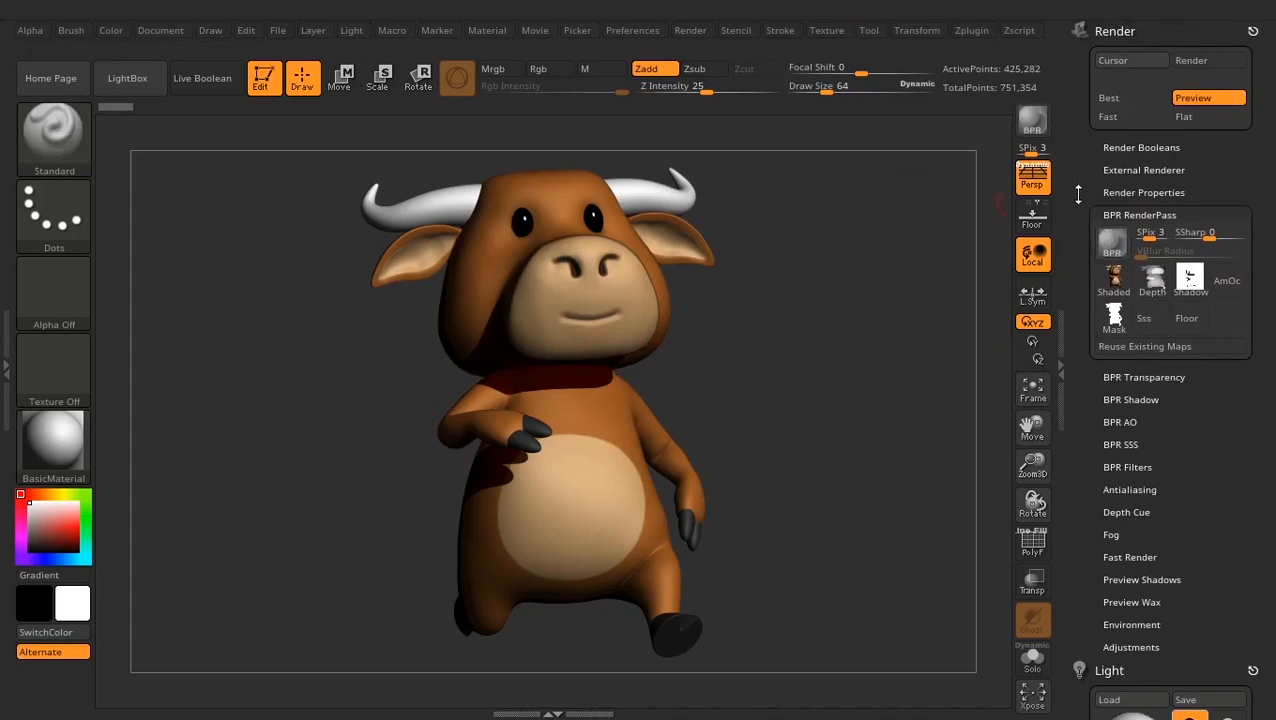
{"action": "scroll", "coordinate": [1078, 194], "scroll_direction": "down", "scroll_amount": 3}
{"action": "scroll", "coordinate": [1077, 195], "scroll_direction": "up", "scroll_amount": 3}
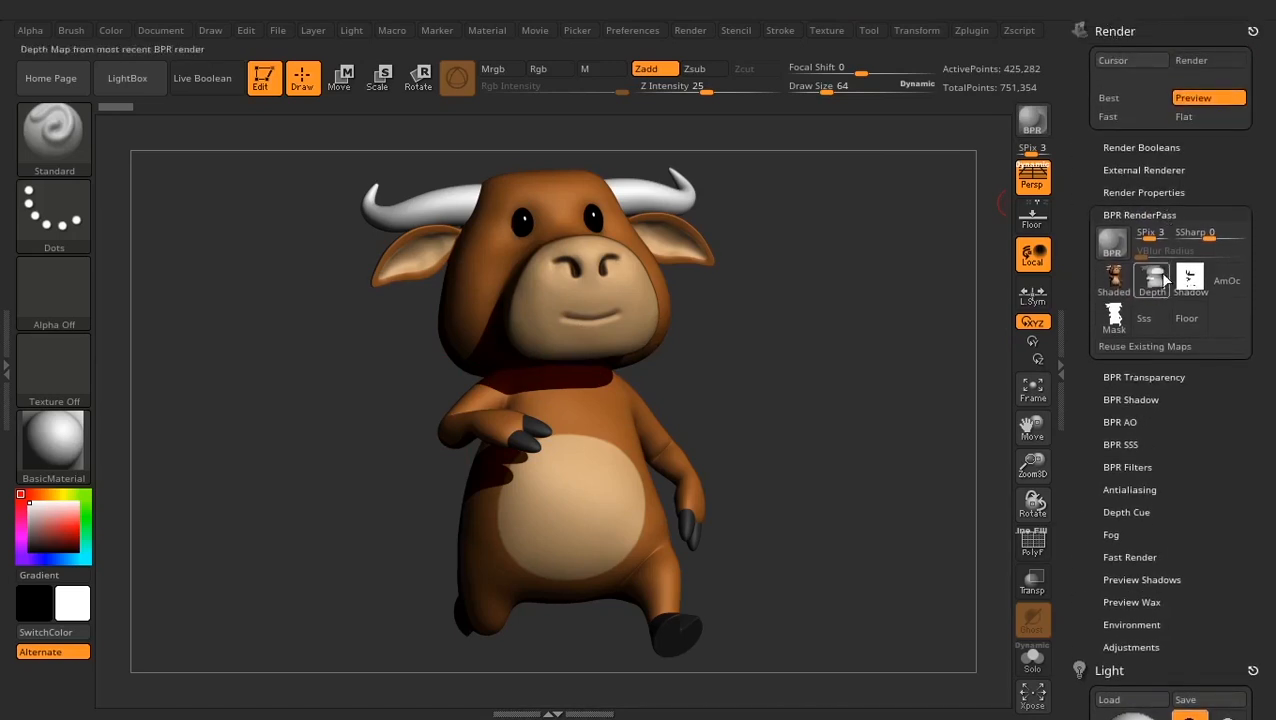
{"action": "left_click", "coordinate": [1133, 400]}
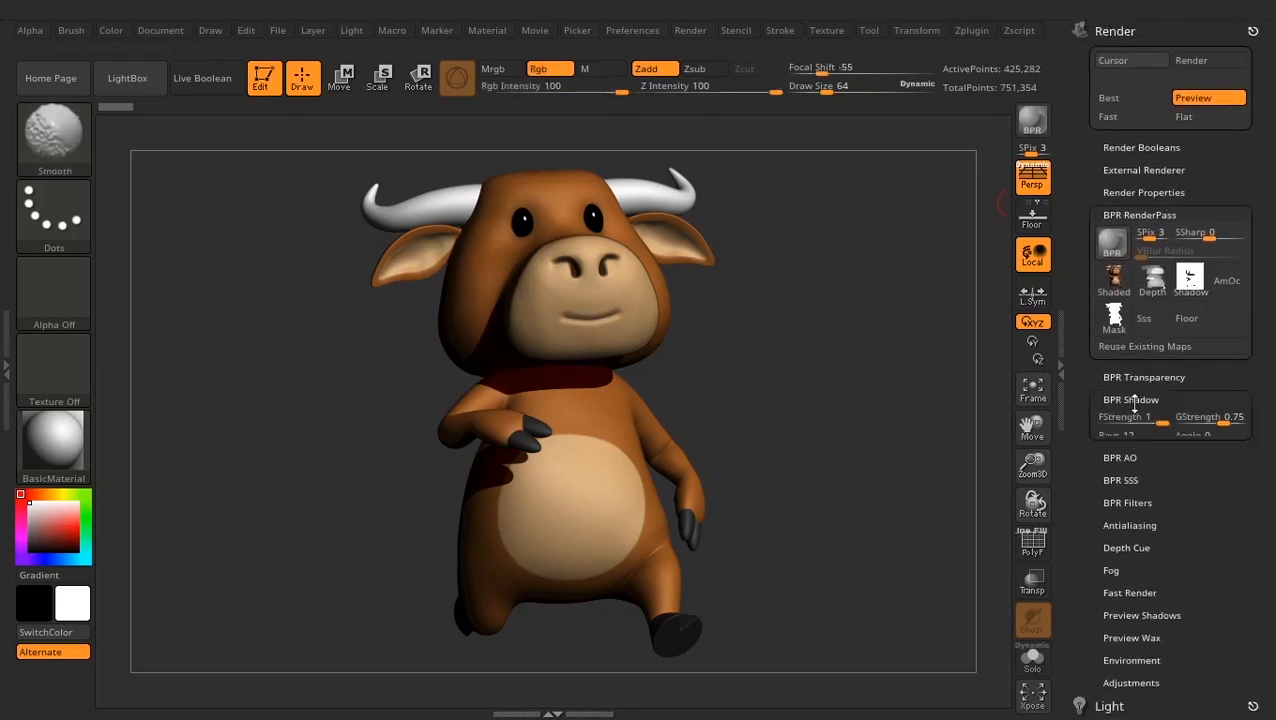
{"action": "left_click_drag", "start_coordinate": [1074, 504], "coordinate": [1076, 478]}
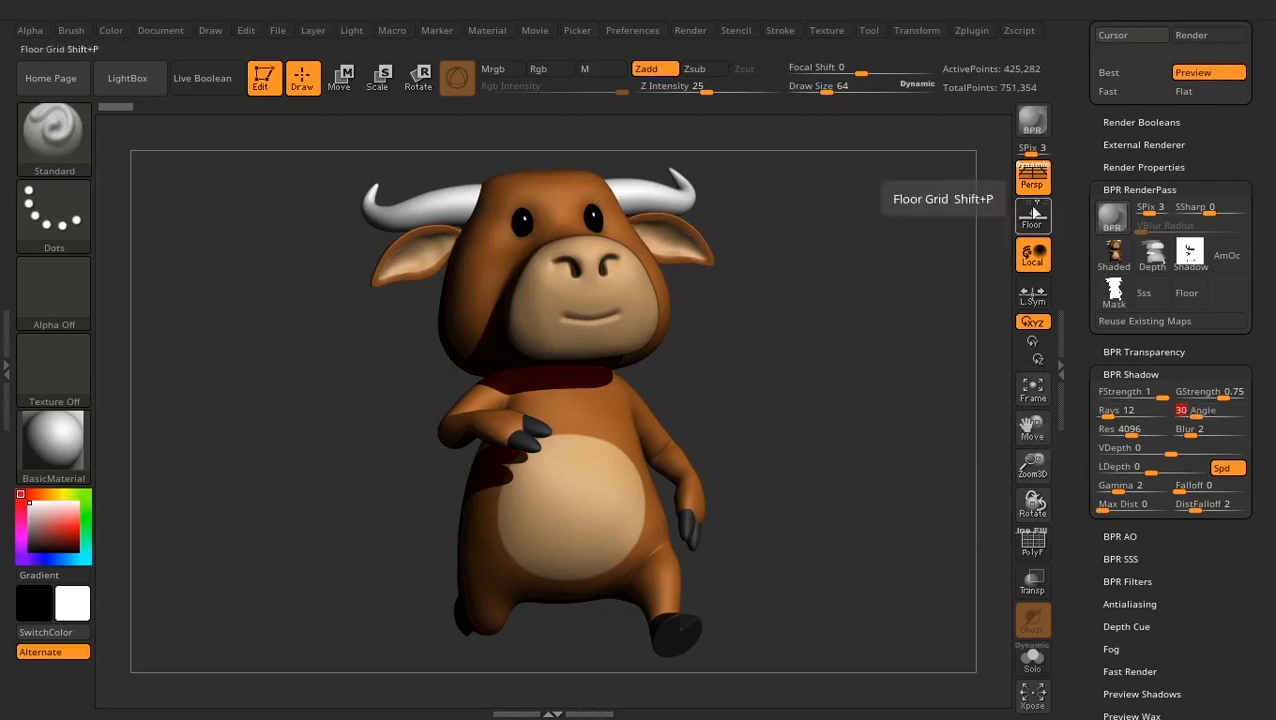
{"action": "left_click", "coordinate": [1034, 126]}
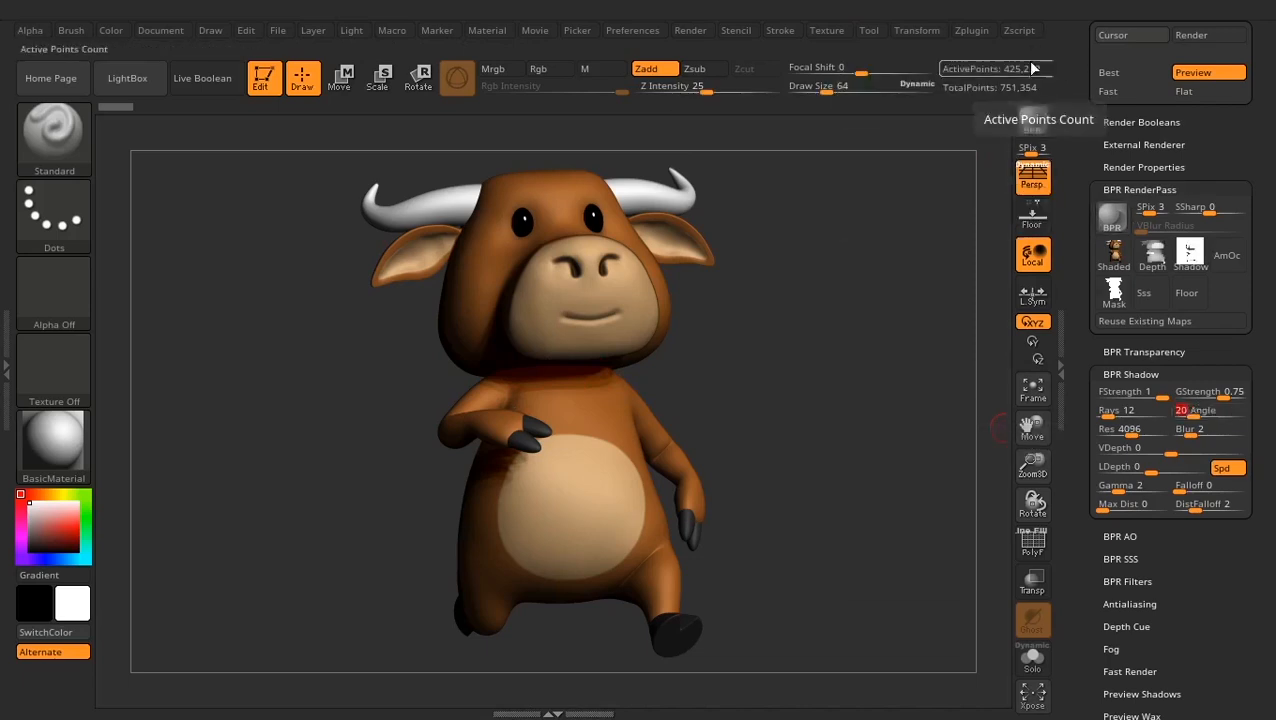
{"action": "left_click", "coordinate": [1033, 122]}
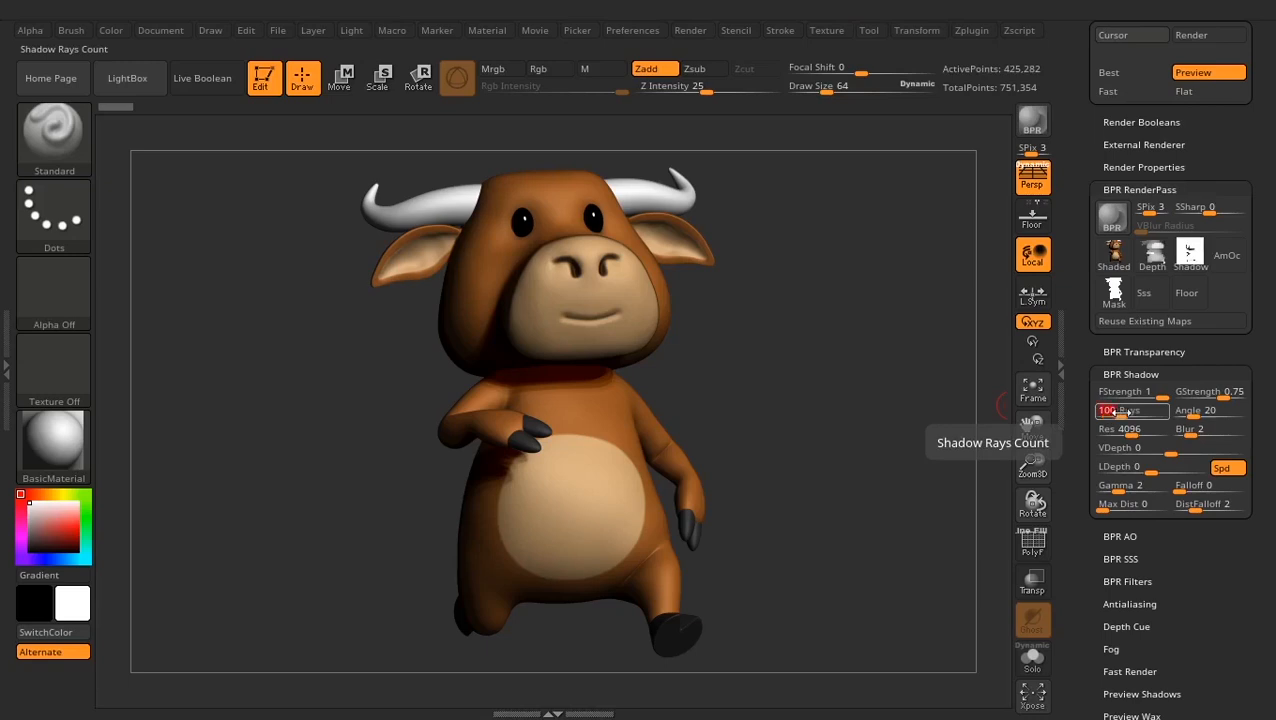
{"action": "left_click", "coordinate": [1034, 121]}
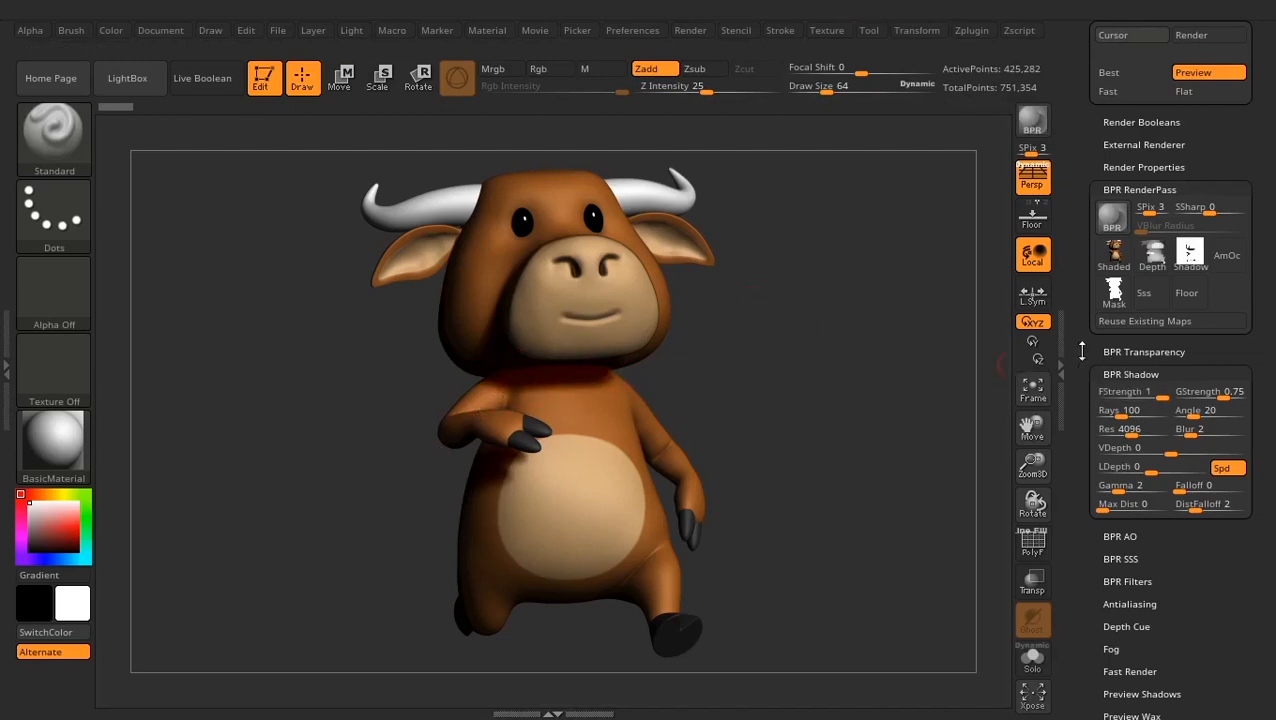
Select the second light and switch it on
{"action": "scroll", "coordinate": [1082, 345], "scroll_direction": "down", "scroll_amount": 5}
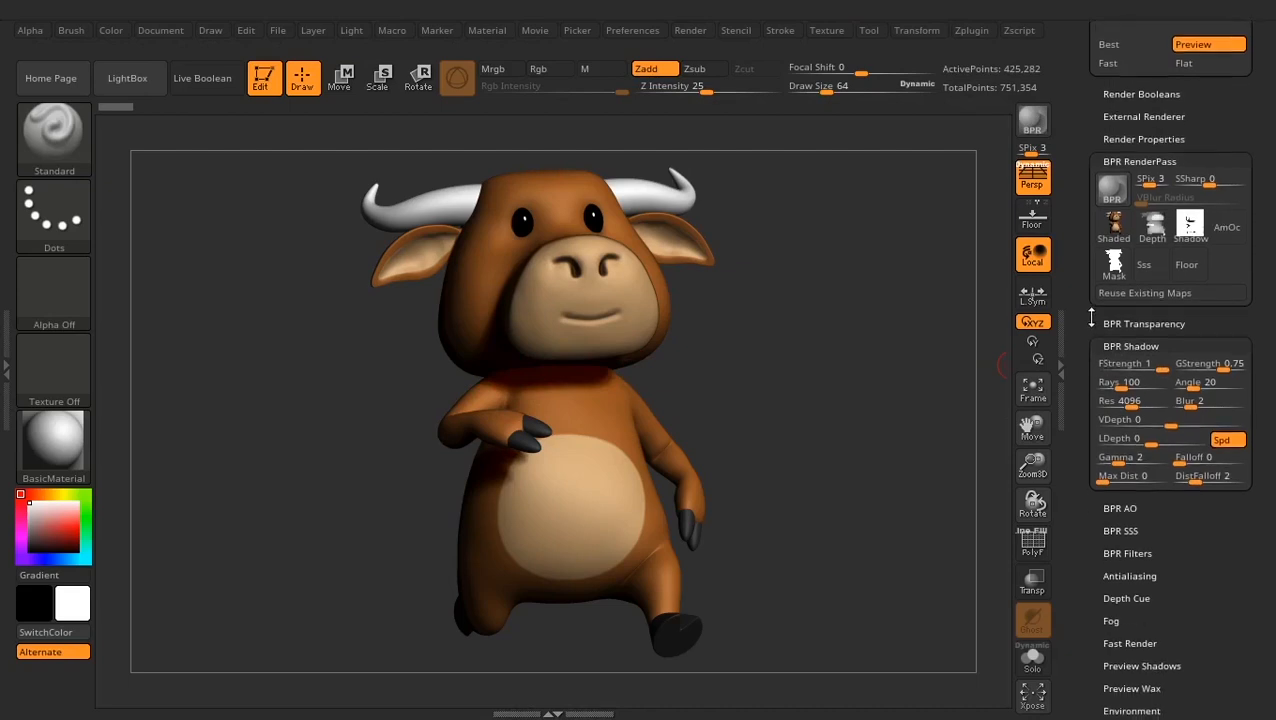
{"action": "scroll", "coordinate": [1104, 243], "scroll_direction": "down", "scroll_amount": 8}
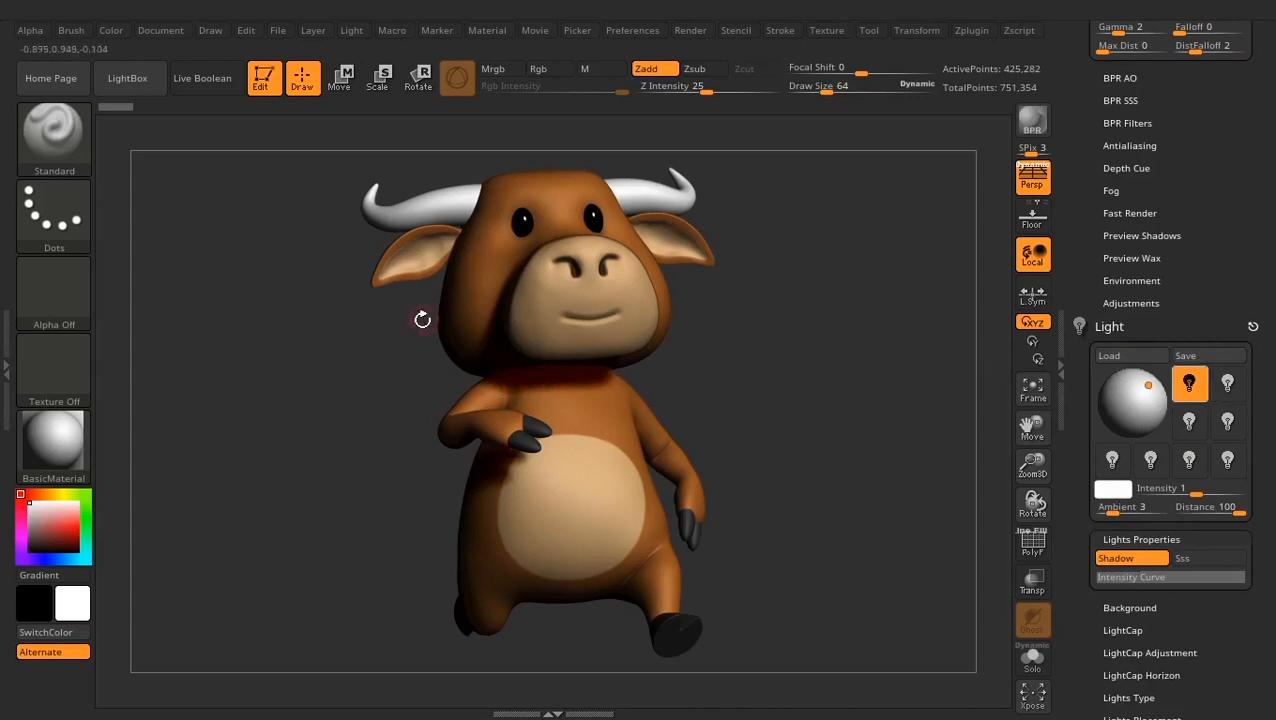
{"action": "left_click", "coordinate": [1230, 388]}
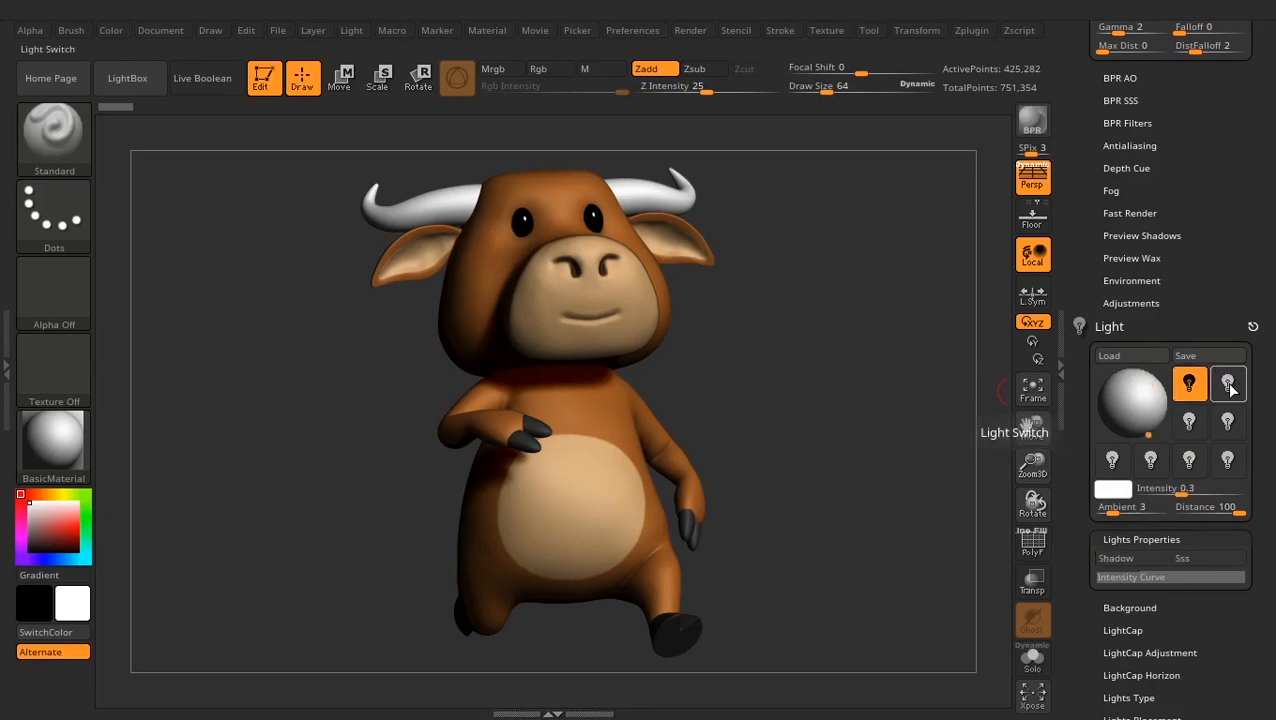
{"action": "left_click", "coordinate": [1229, 386]}
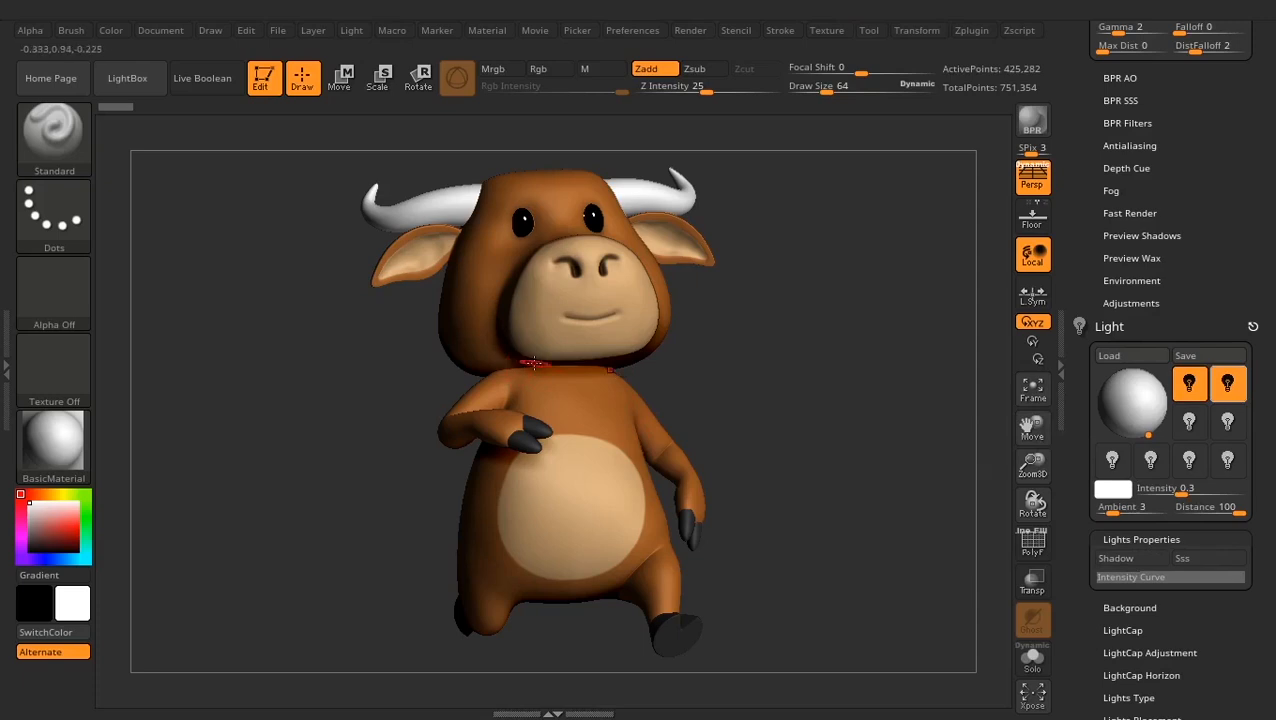
Place the second light just below and left of the placement sphere's centre, nudge it closer to the centre, and render each position
{"action": "left_click", "coordinate": [1123, 405]}
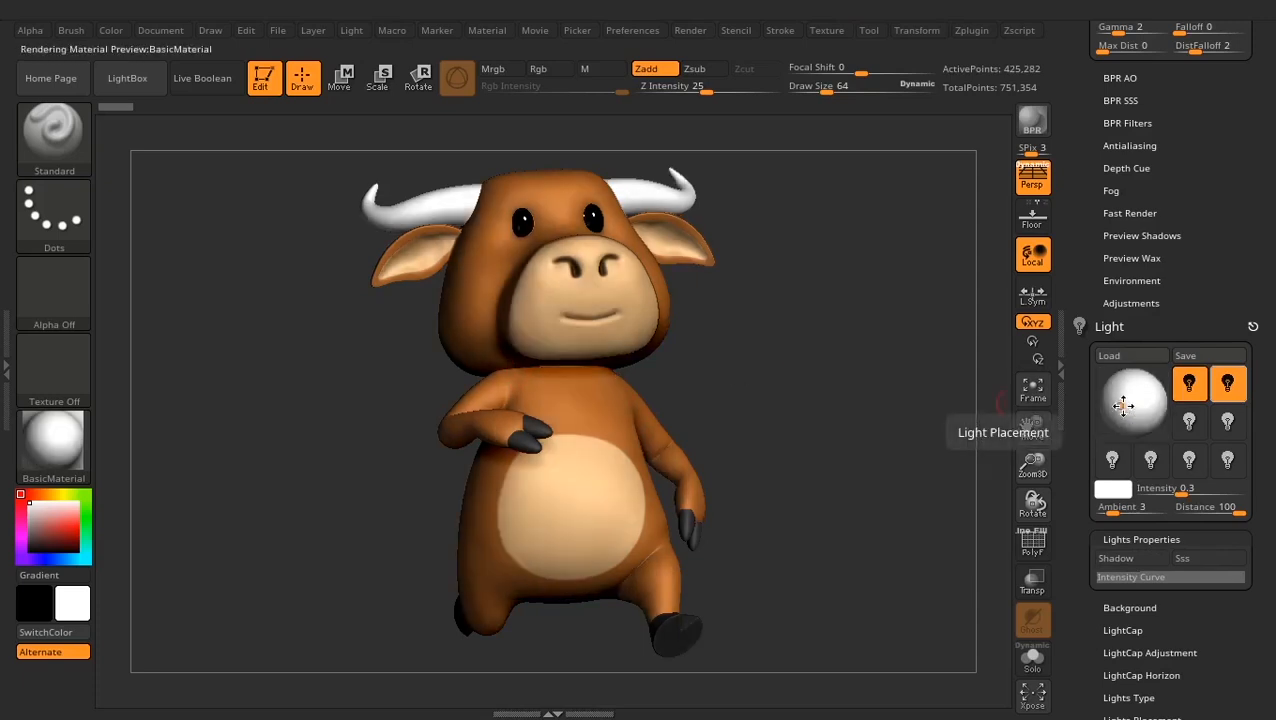
{"action": "left_click", "coordinate": [1124, 403]}
{"action": "left_click_drag", "start_coordinate": [1123, 408], "coordinate": [1128, 404]}
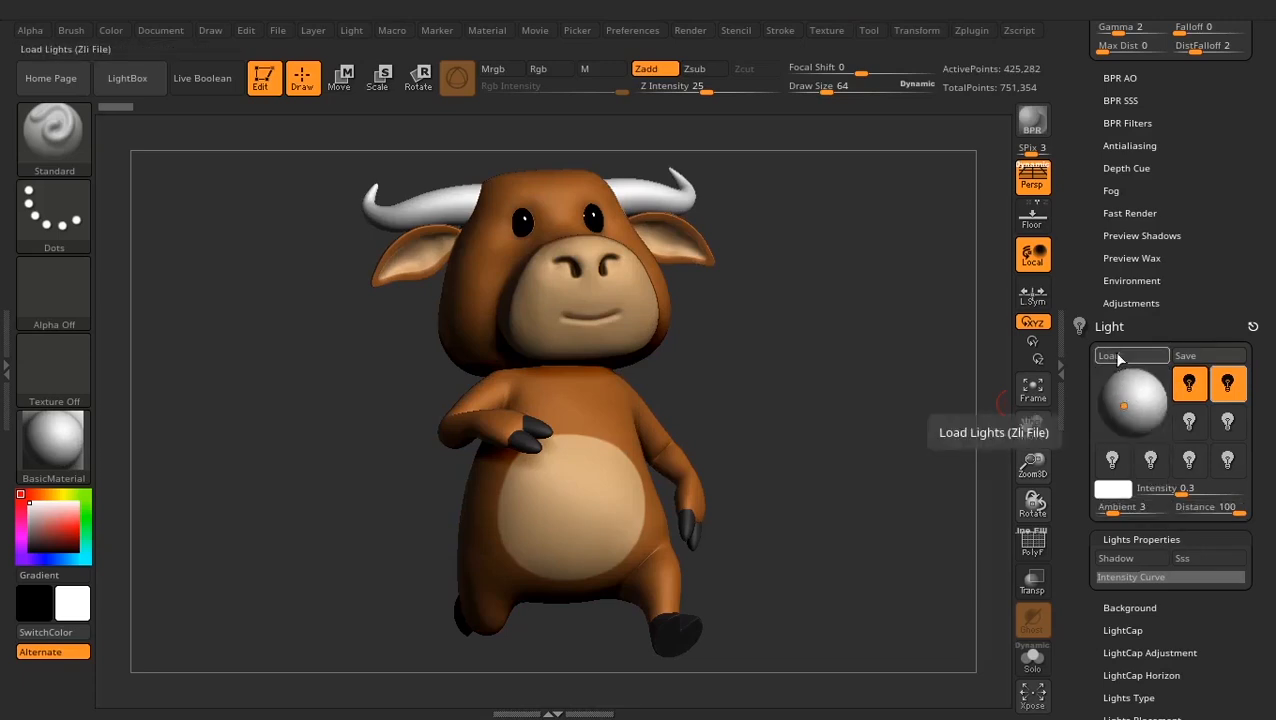
{"action": "left_click", "coordinate": [1033, 120]}
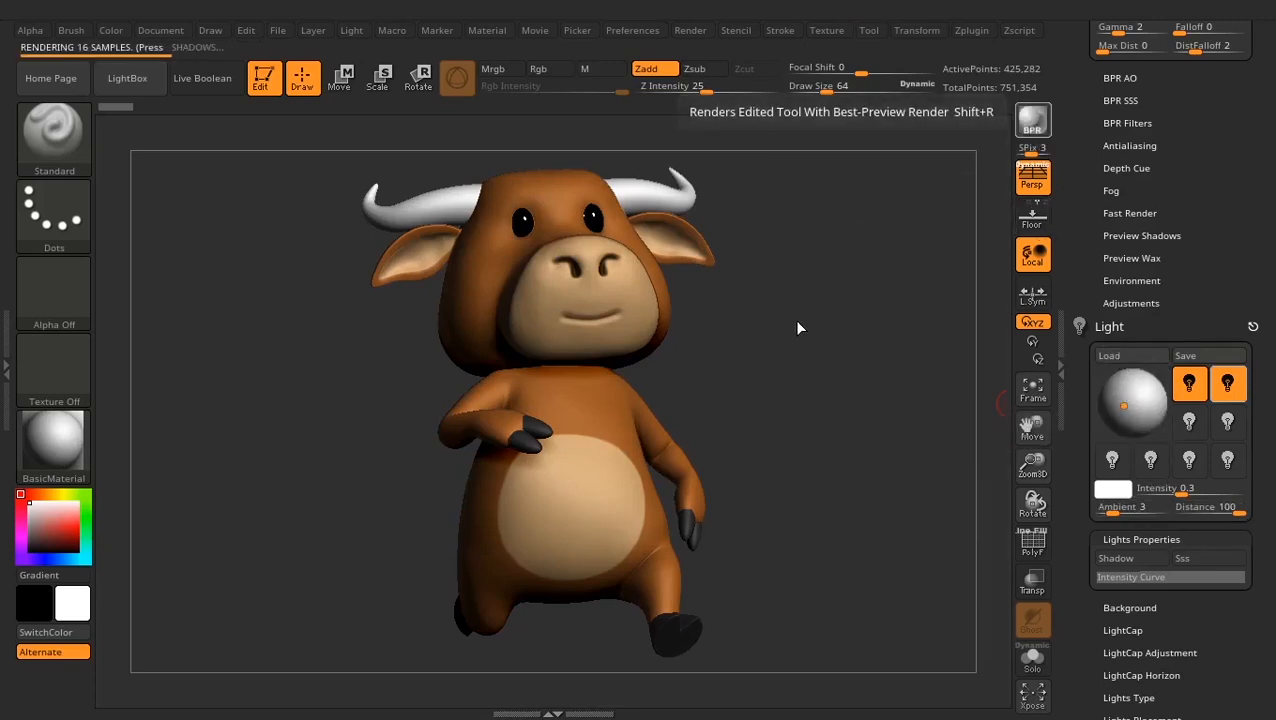
{"action": "left_click", "coordinate": [1130, 400]}
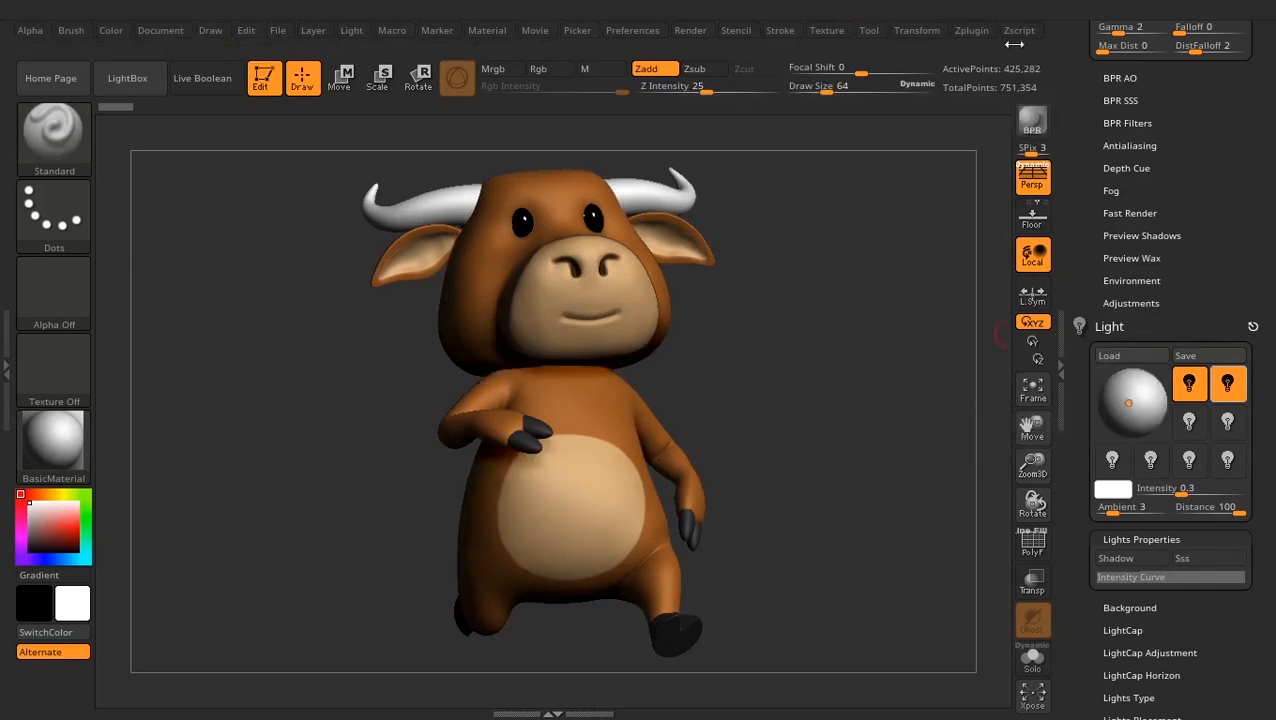
{"action": "key", "text": "shift+r"}
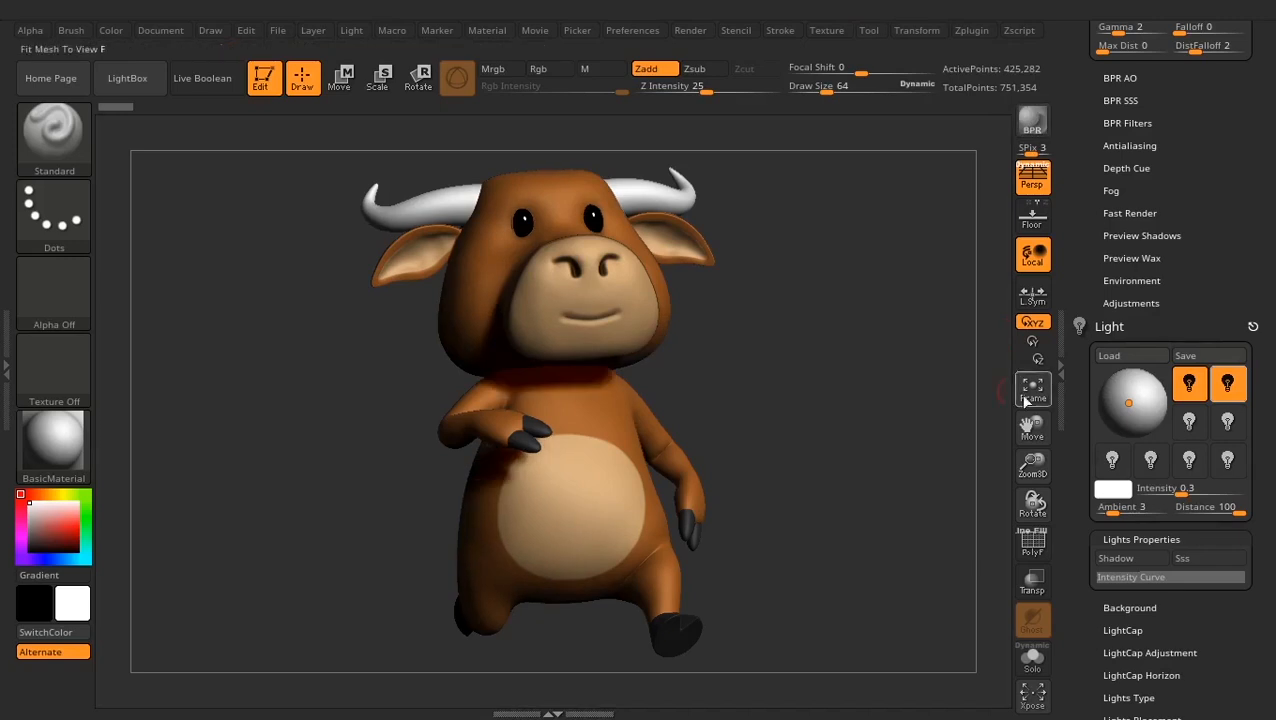
Move the second light farther left and slightly below centre, set its intensity to 0.5, and run BPR renders
{"action": "left_click", "coordinate": [1115, 405]}
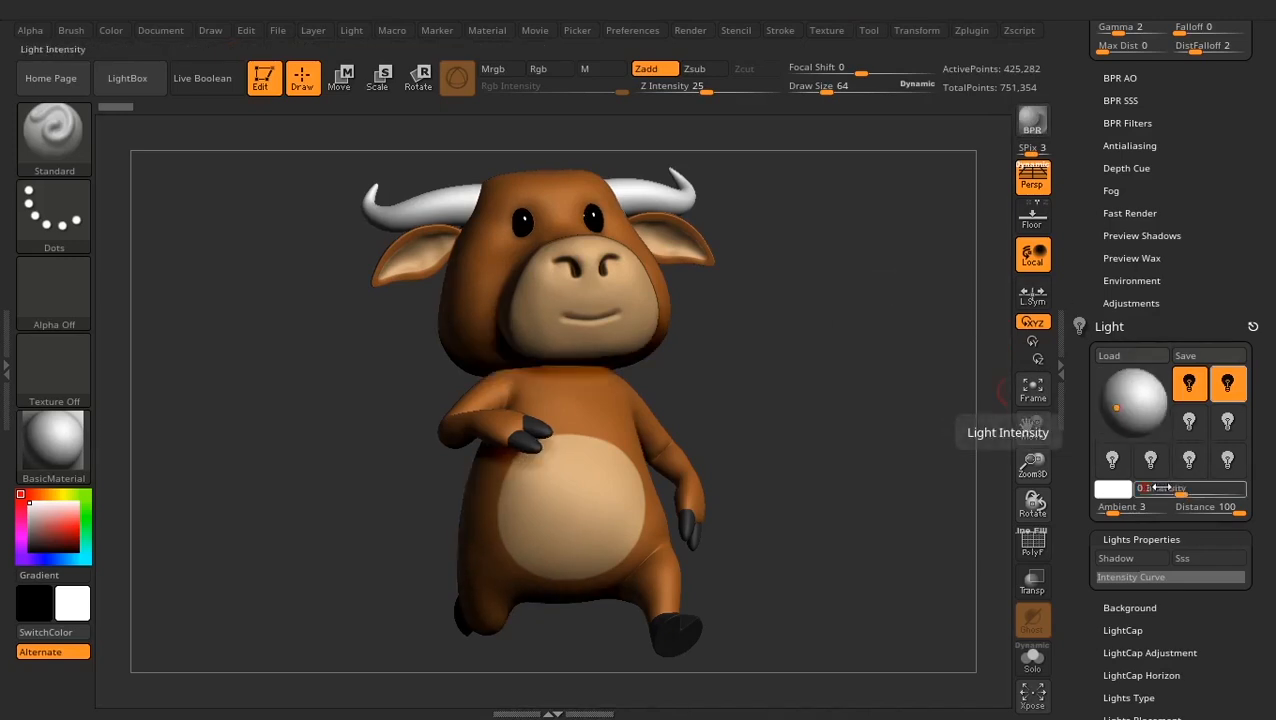
{"action": "left_click", "coordinate": [1032, 122]}
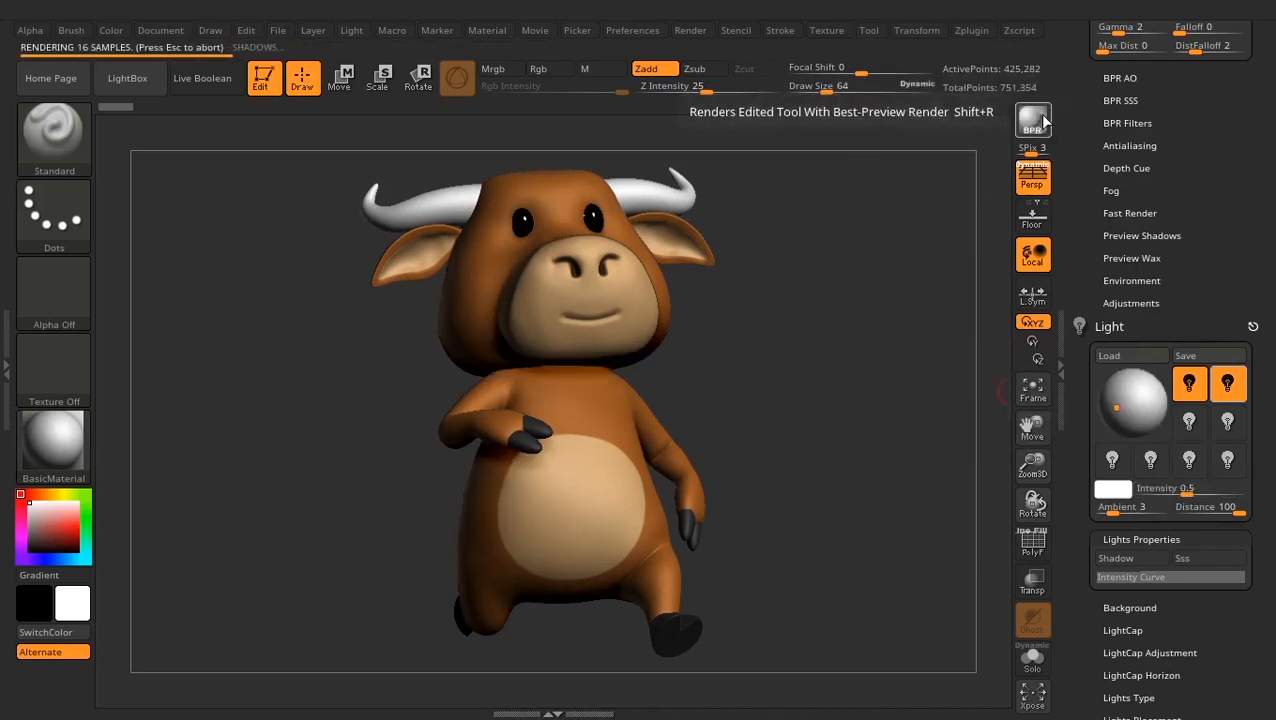
{"action": "left_click", "coordinate": [1130, 401]}
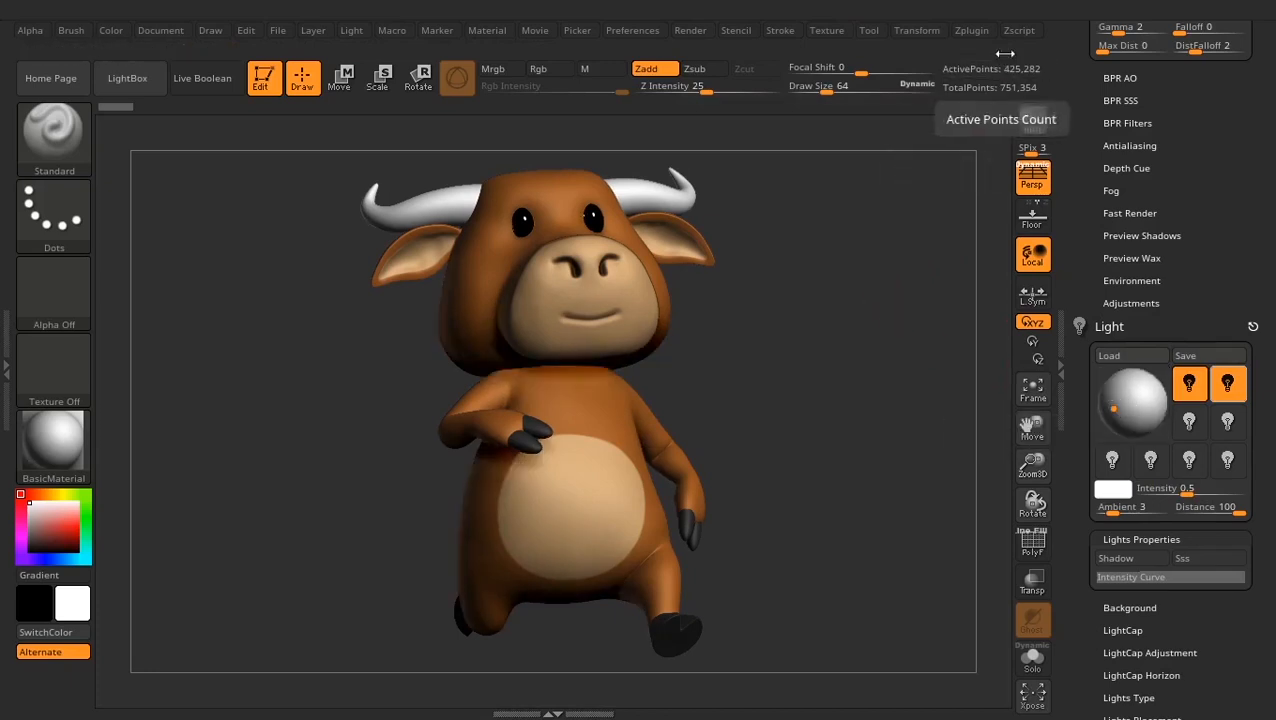
{"action": "left_click", "coordinate": [1036, 127]}
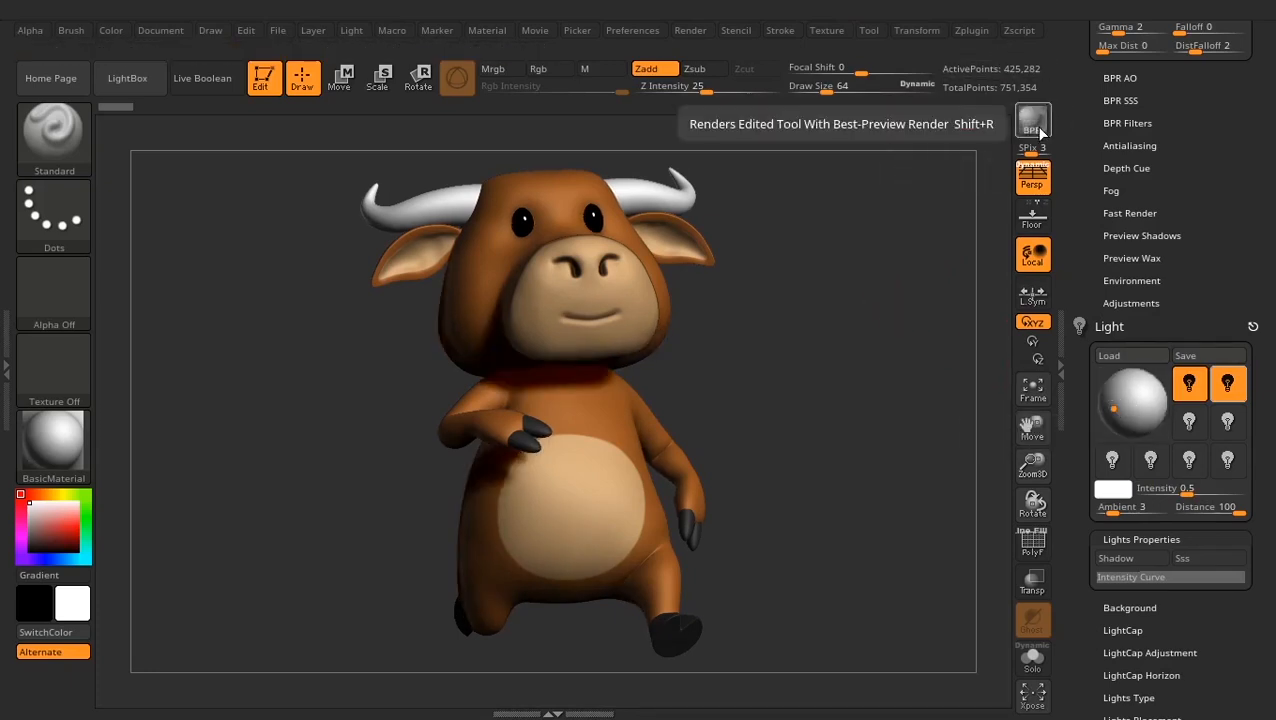
Try the second light at the placement sphere's upper left, just above its centre and slightly left of it, rendering the positions
{"action": "left_click_drag", "start_coordinate": [1121, 407], "coordinate": [1115, 393]}
{"action": "left_click", "coordinate": [1033, 123]}
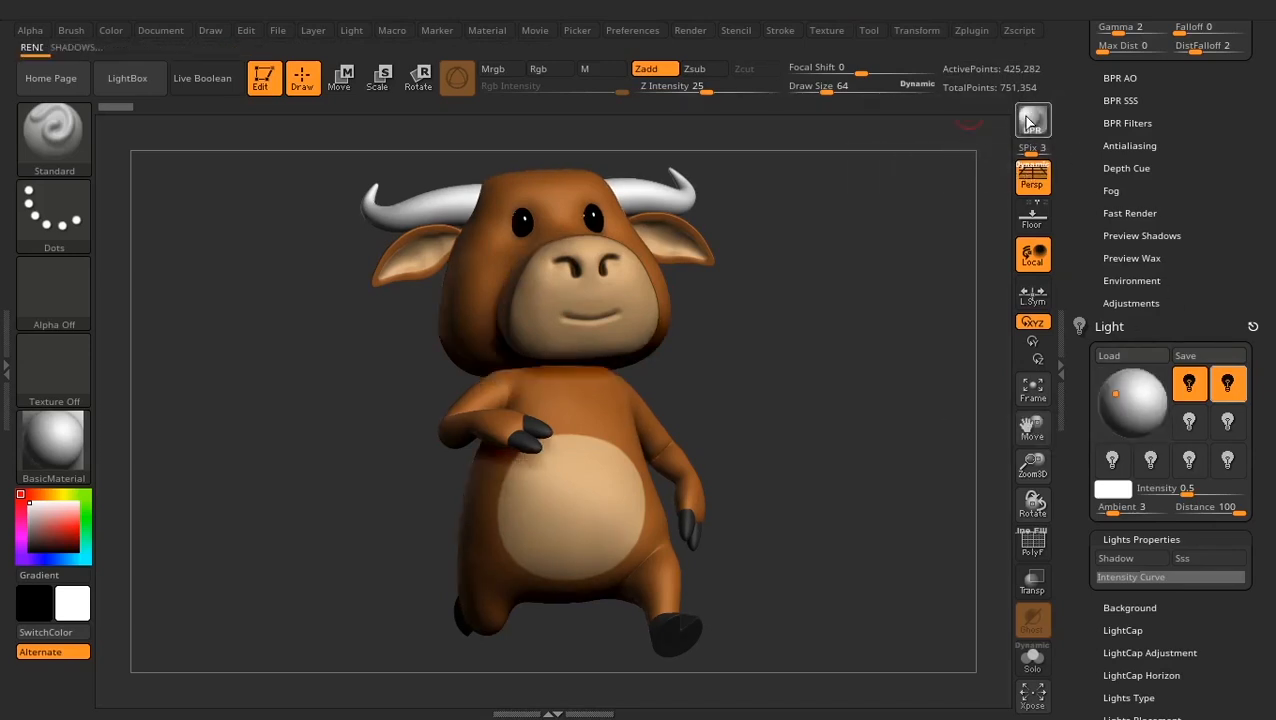
{"action": "left_click", "coordinate": [1130, 398]}
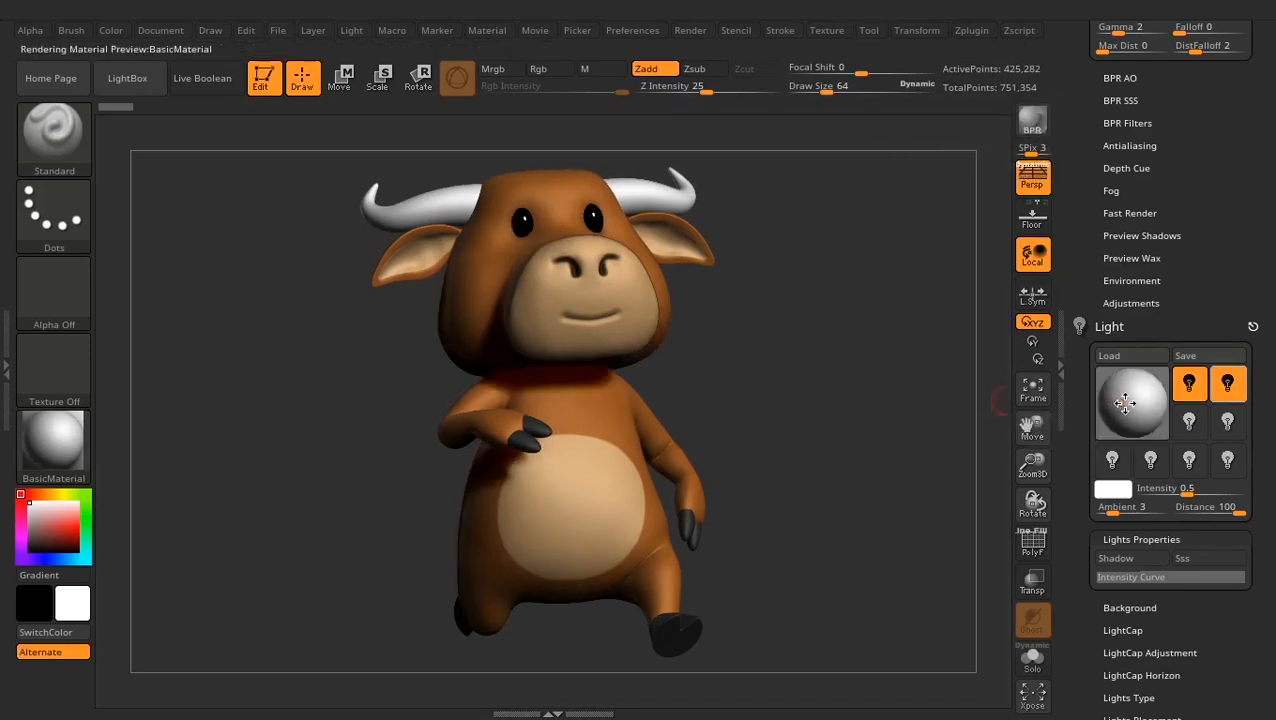
{"action": "left_click", "coordinate": [1033, 123]}
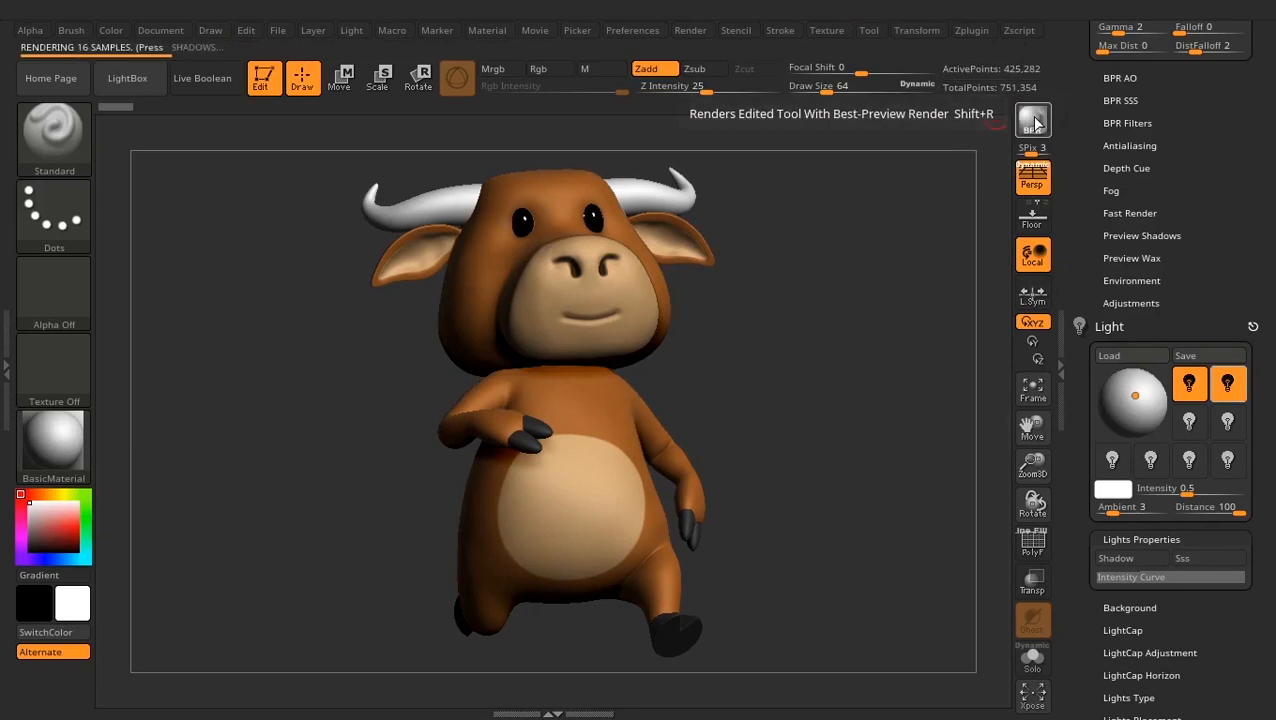
{"action": "left_click", "coordinate": [1124, 400]}
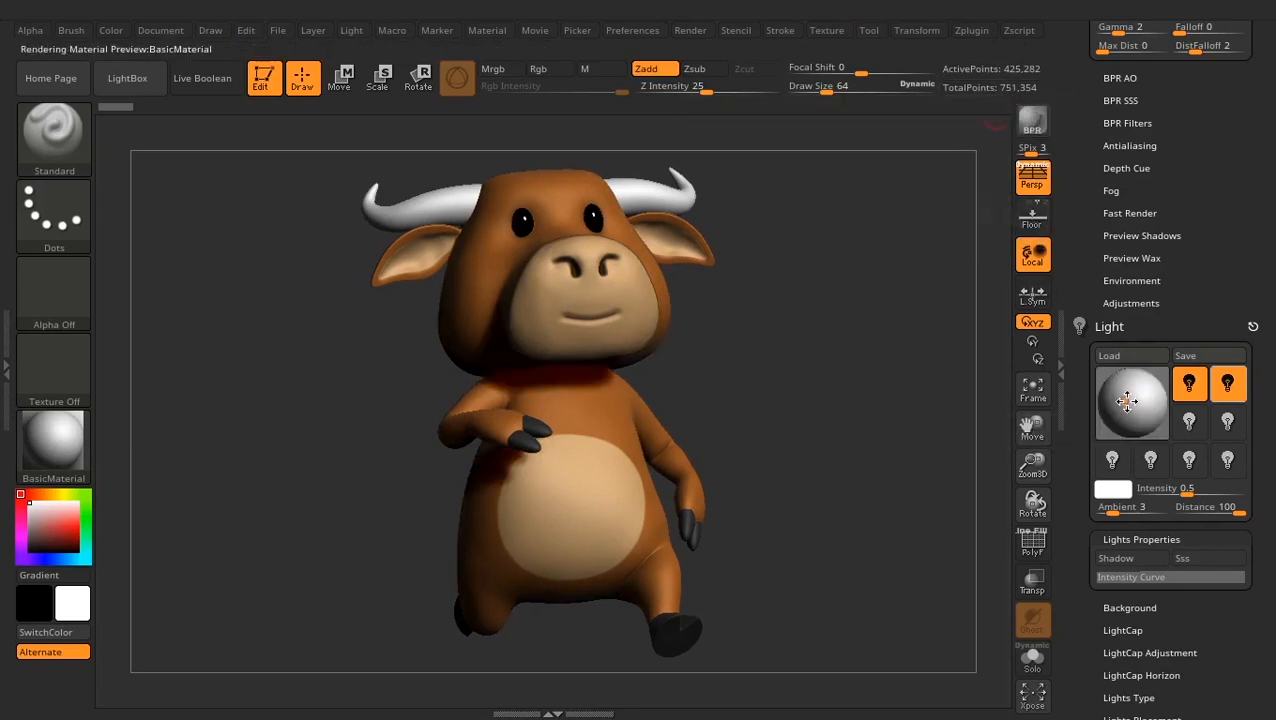
{"action": "left_click", "coordinate": [1032, 125]}
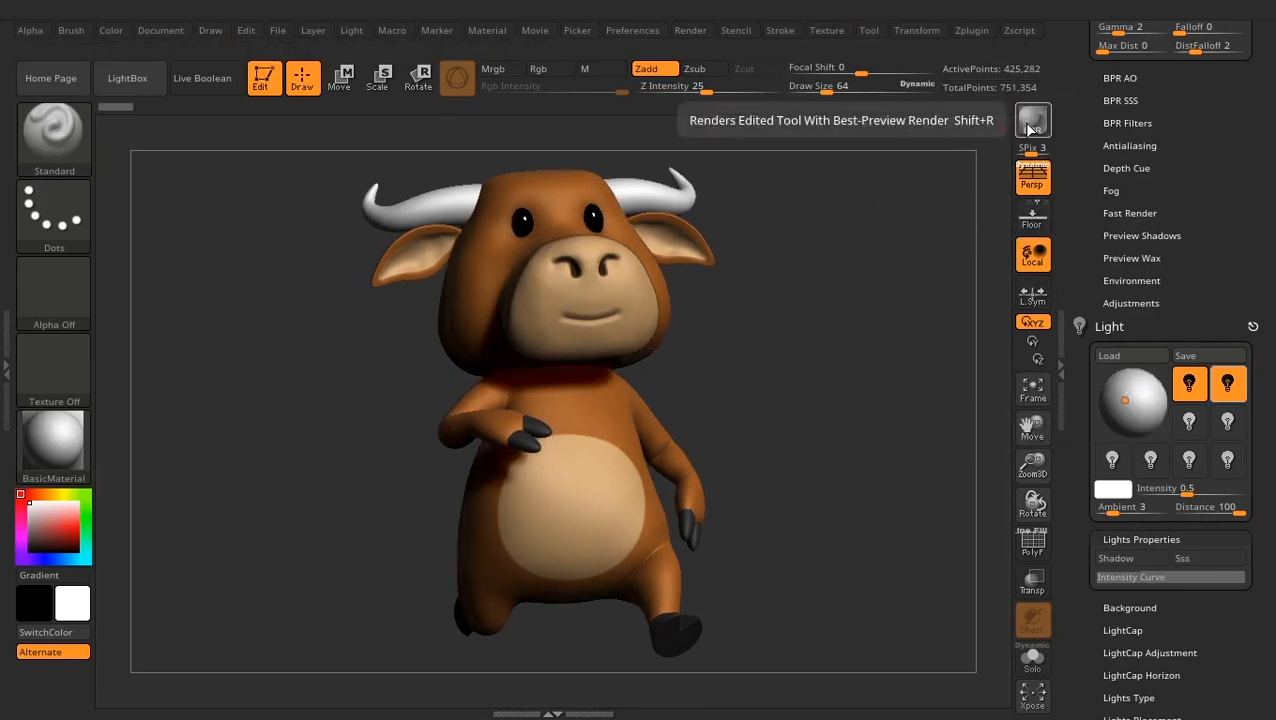
Place the second light on the placement sphere's left side, set its intensity to about 0.81, and render the bull
{"action": "left_click", "coordinate": [1115, 403]}
{"action": "left_click_drag", "start_coordinate": [1115, 405], "coordinate": [1111, 405]}
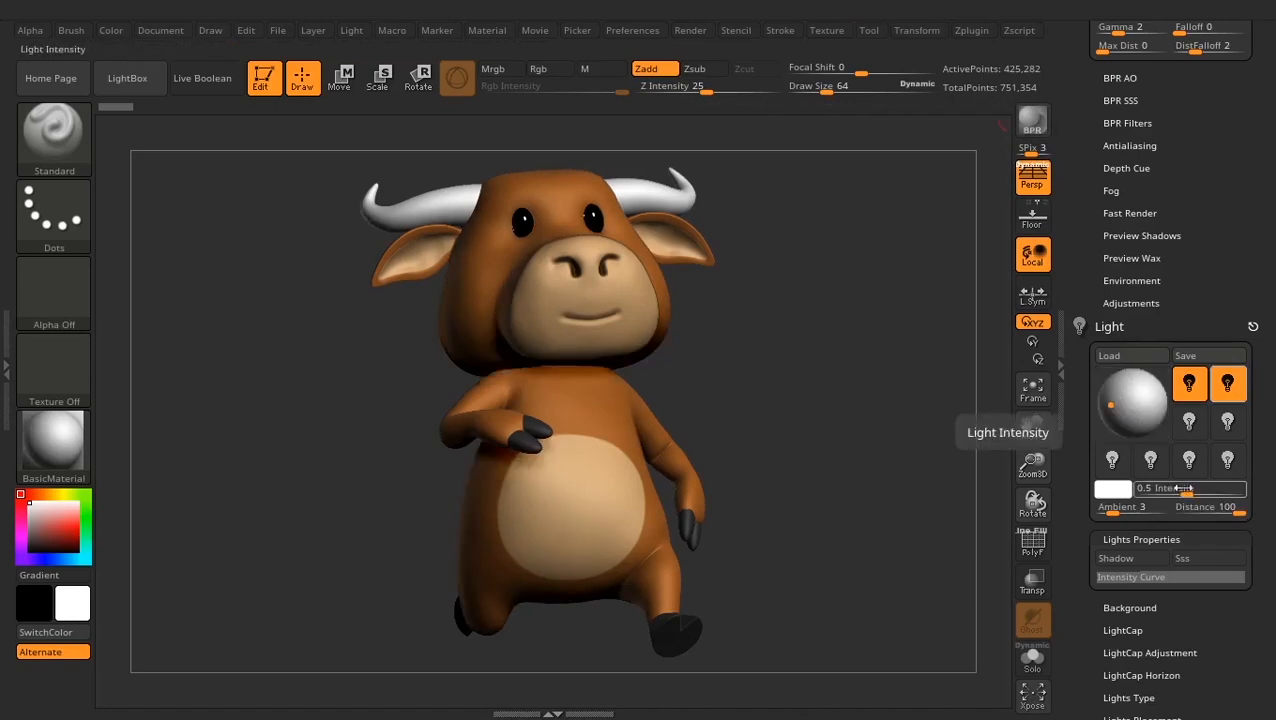
{"action": "left_click_drag", "start_coordinate": [1186, 491], "coordinate": [1191, 491]}
{"action": "key", "text": "shift+r"}
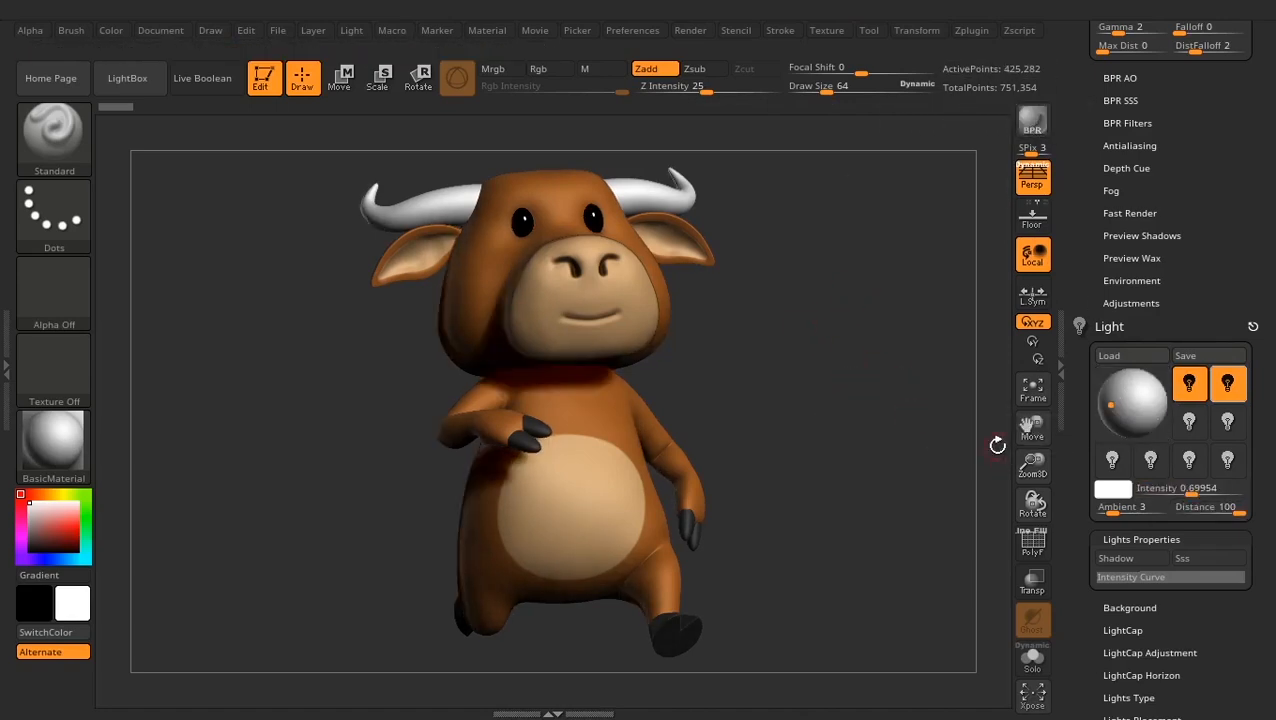
{"action": "left_click_drag", "start_coordinate": [1191, 491], "coordinate": [1193, 491]}
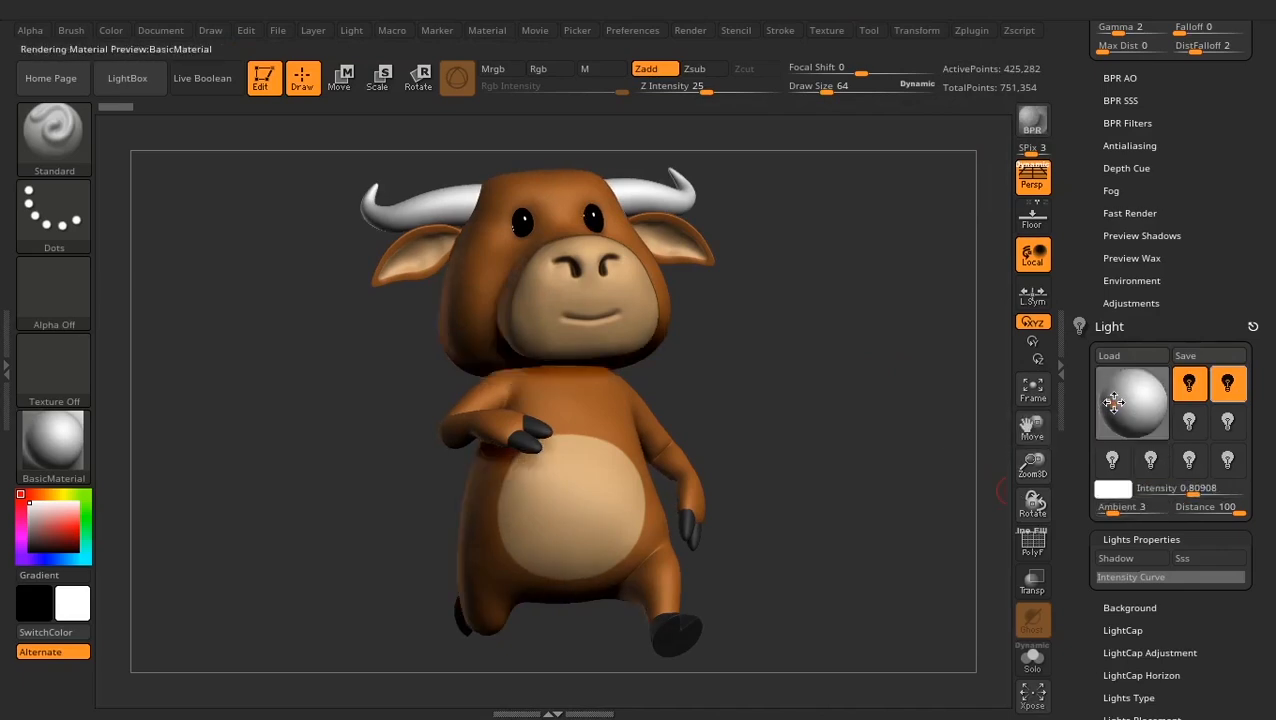
{"action": "left_click", "coordinate": [1033, 120]}
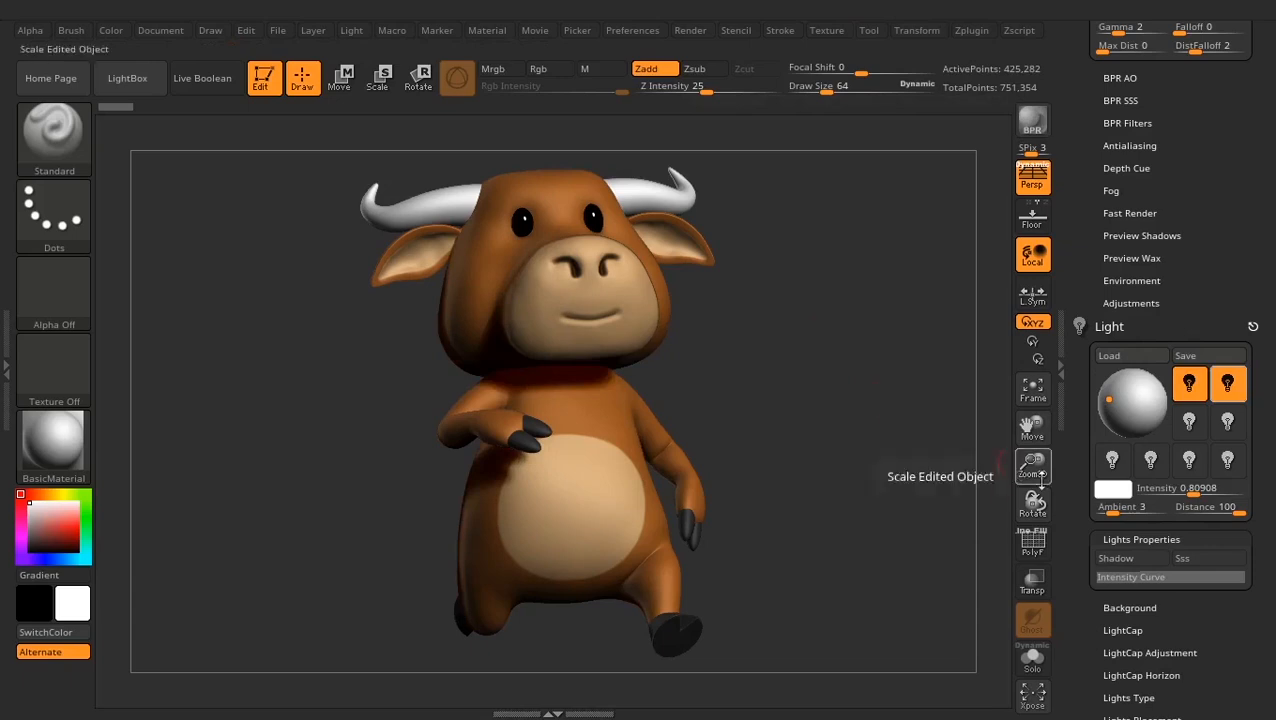
Compare BPR renders of the bull with the second light switched off and switched back on
{"action": "left_click", "coordinate": [1227, 383]}
{"action": "left_click", "coordinate": [1033, 122]}
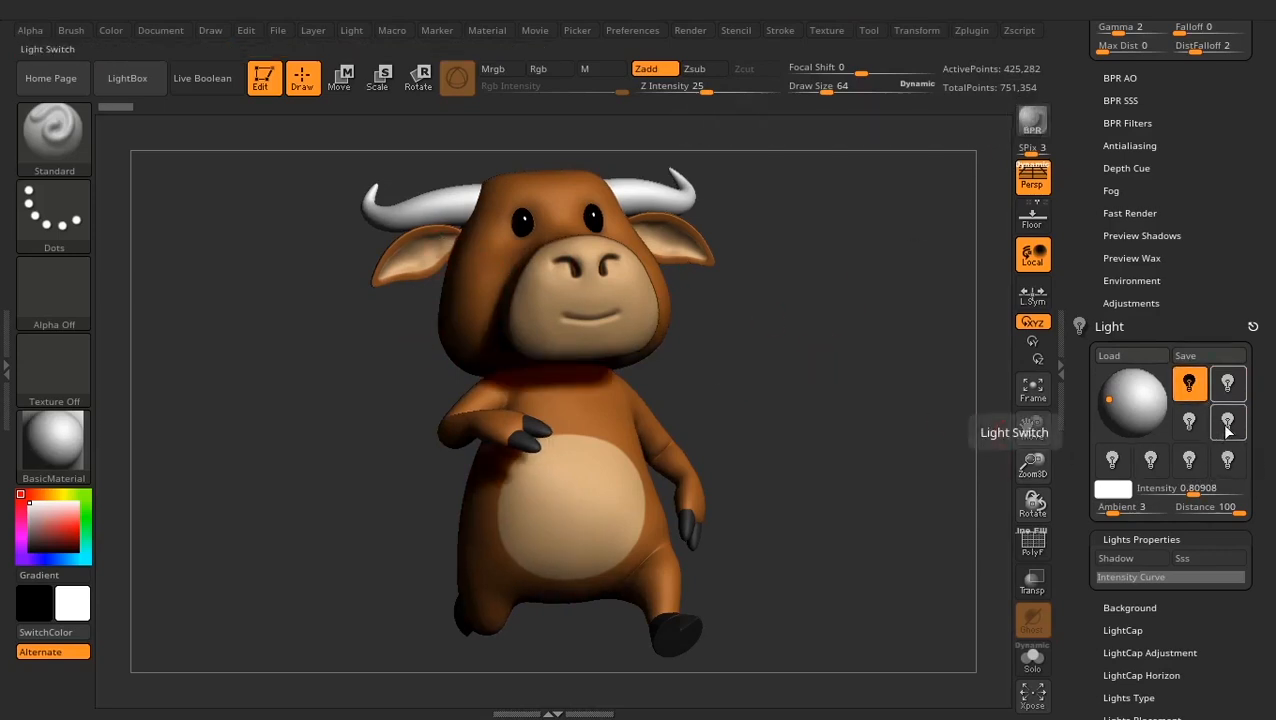
{"action": "left_click", "coordinate": [1228, 385]}
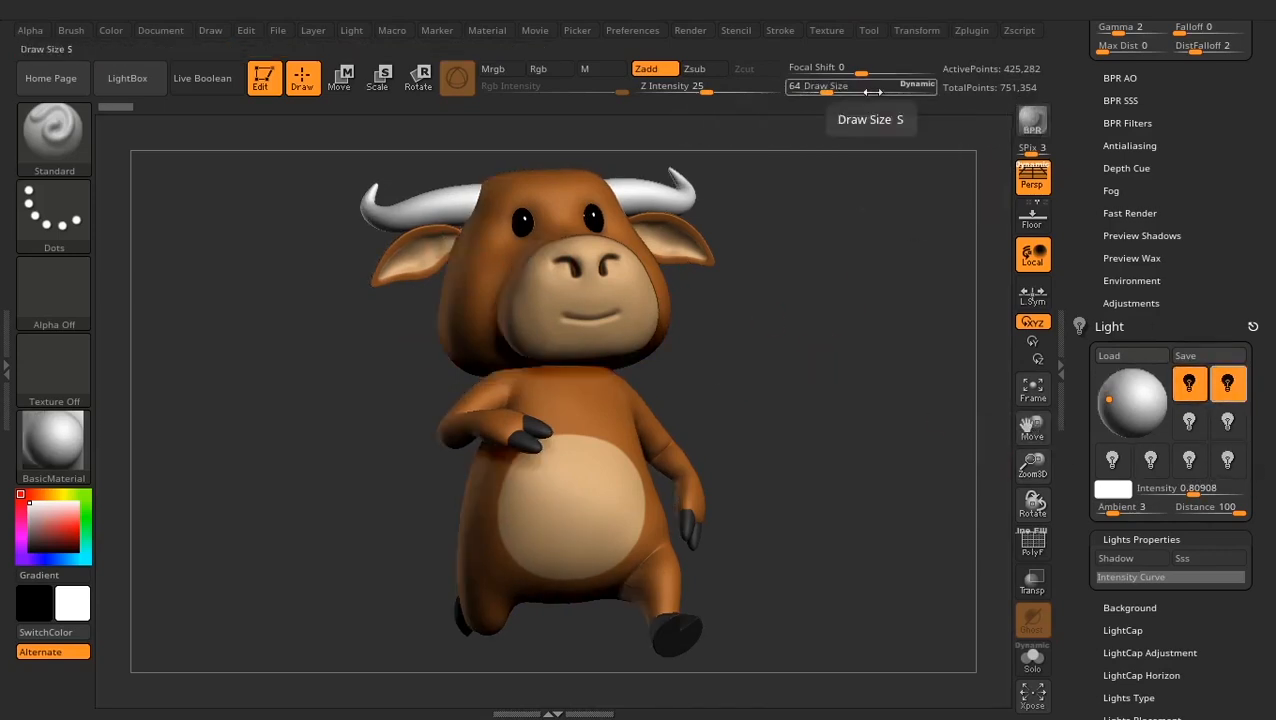
{"action": "left_click", "coordinate": [1032, 121]}
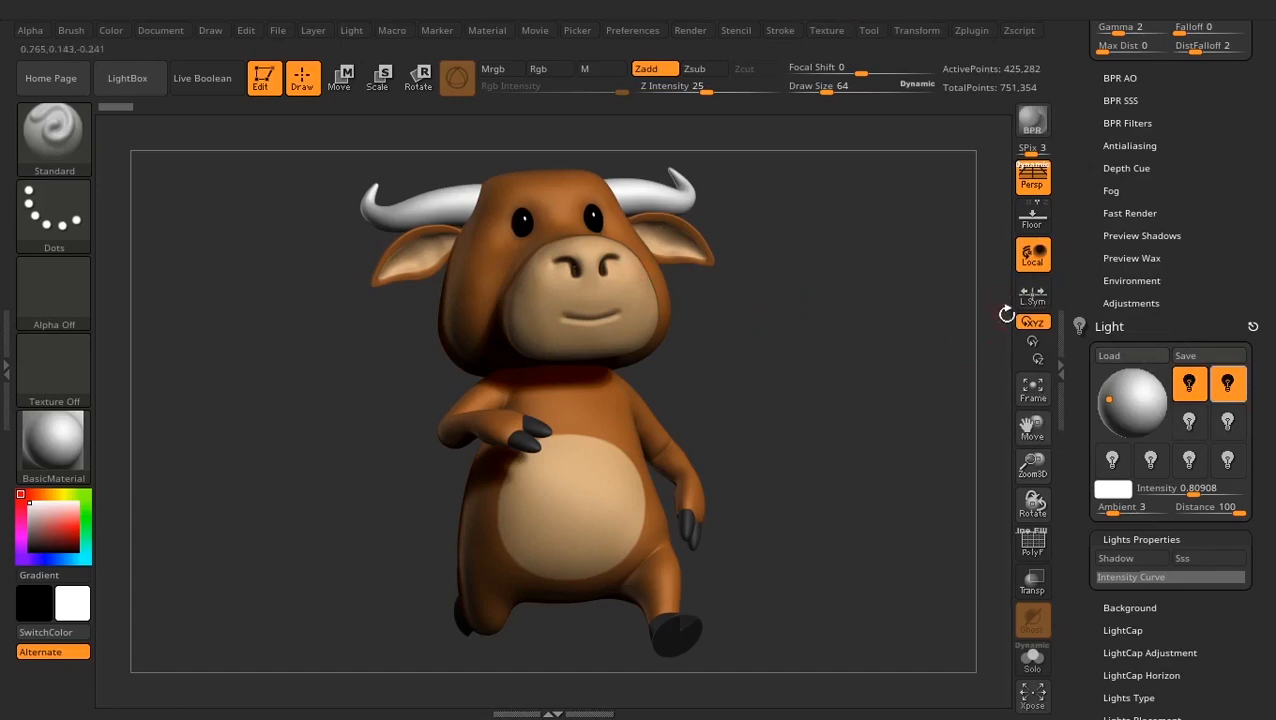
Examine the Shaded, Depth, Shadow and Mask passes of the latest BPR render
{"action": "scroll", "coordinate": [1078, 189], "scroll_direction": "up", "scroll_amount": 3}
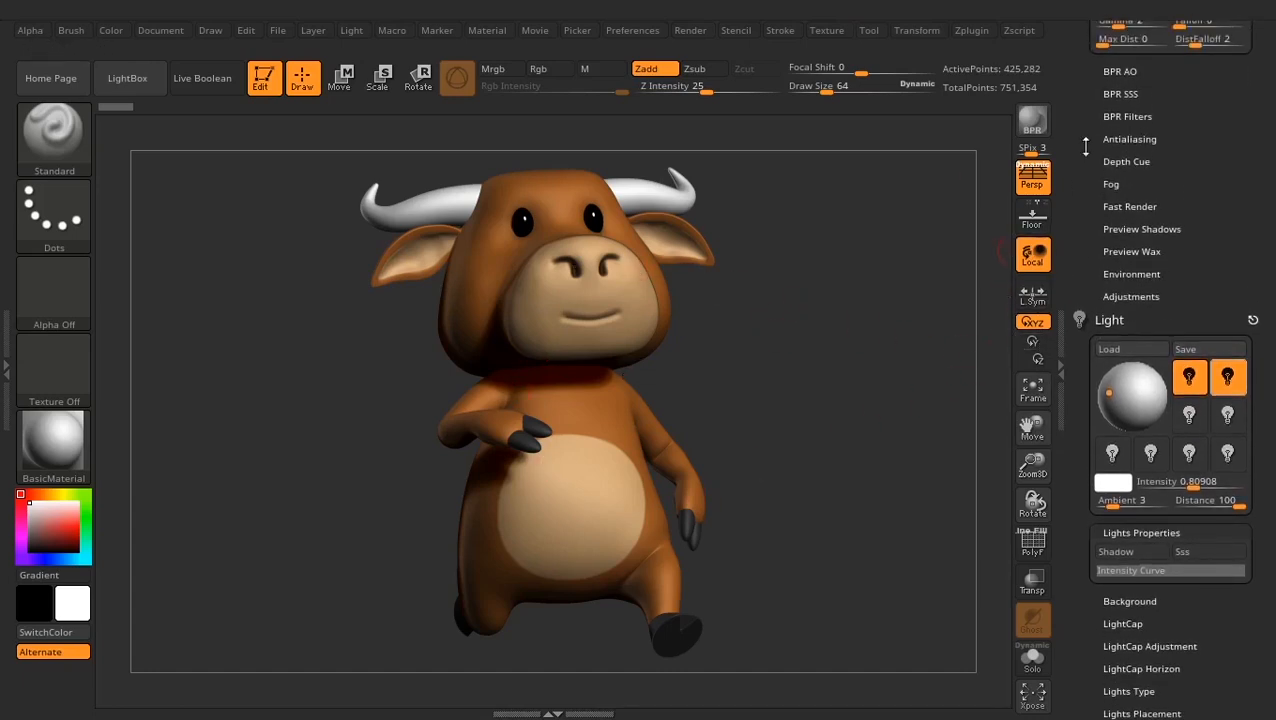
{"action": "scroll", "coordinate": [1083, 325], "scroll_direction": "up", "scroll_amount": 10}
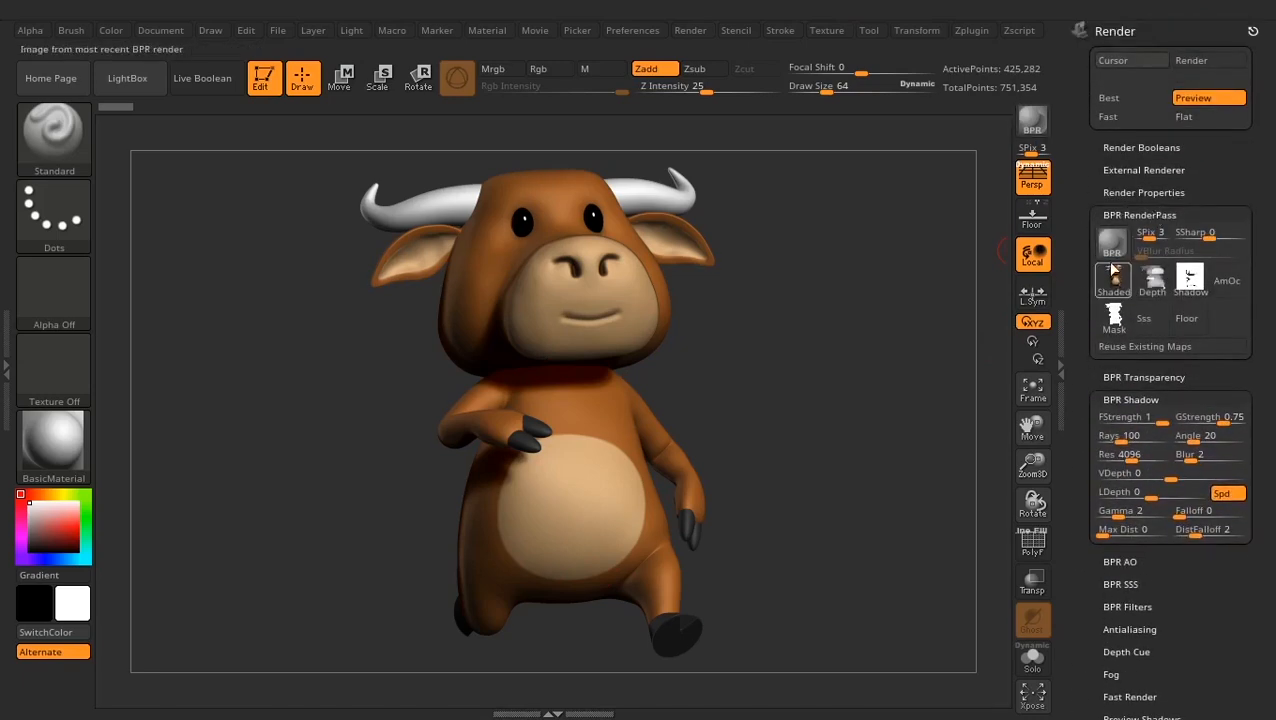
{"action": "mouse_move", "coordinate": [1117, 282]}
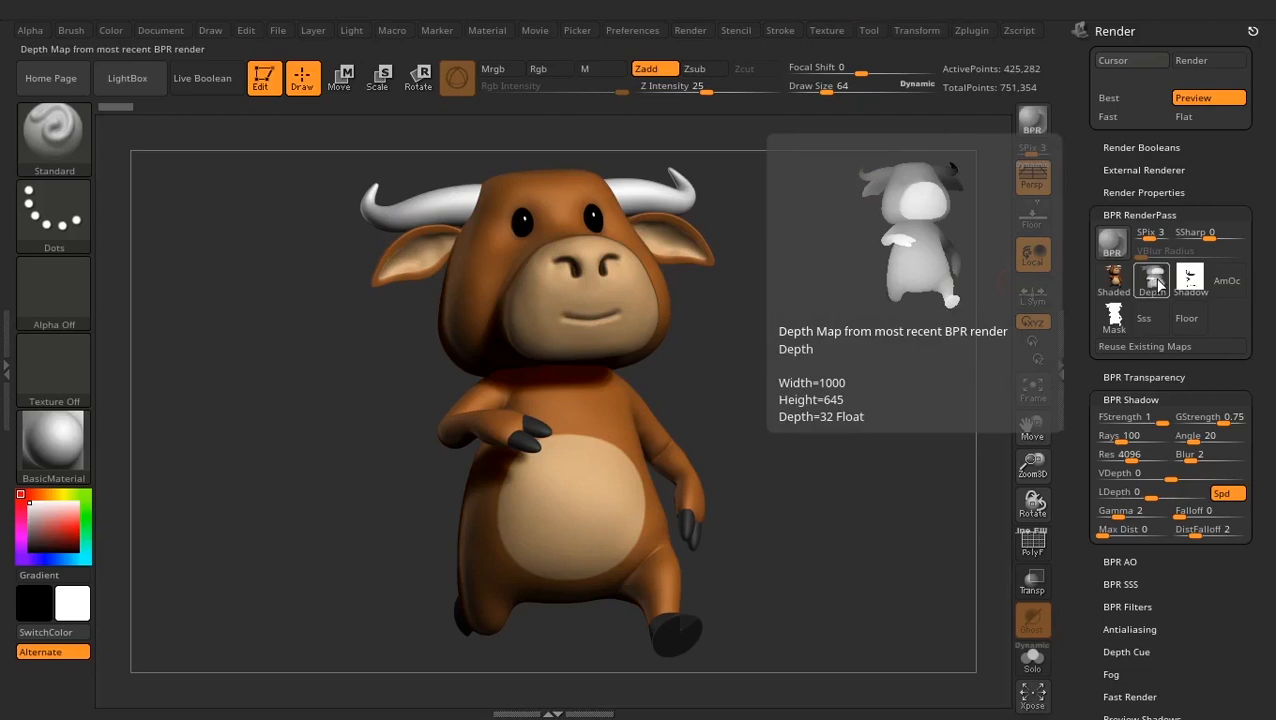
{"action": "mouse_move", "coordinate": [1190, 287]}
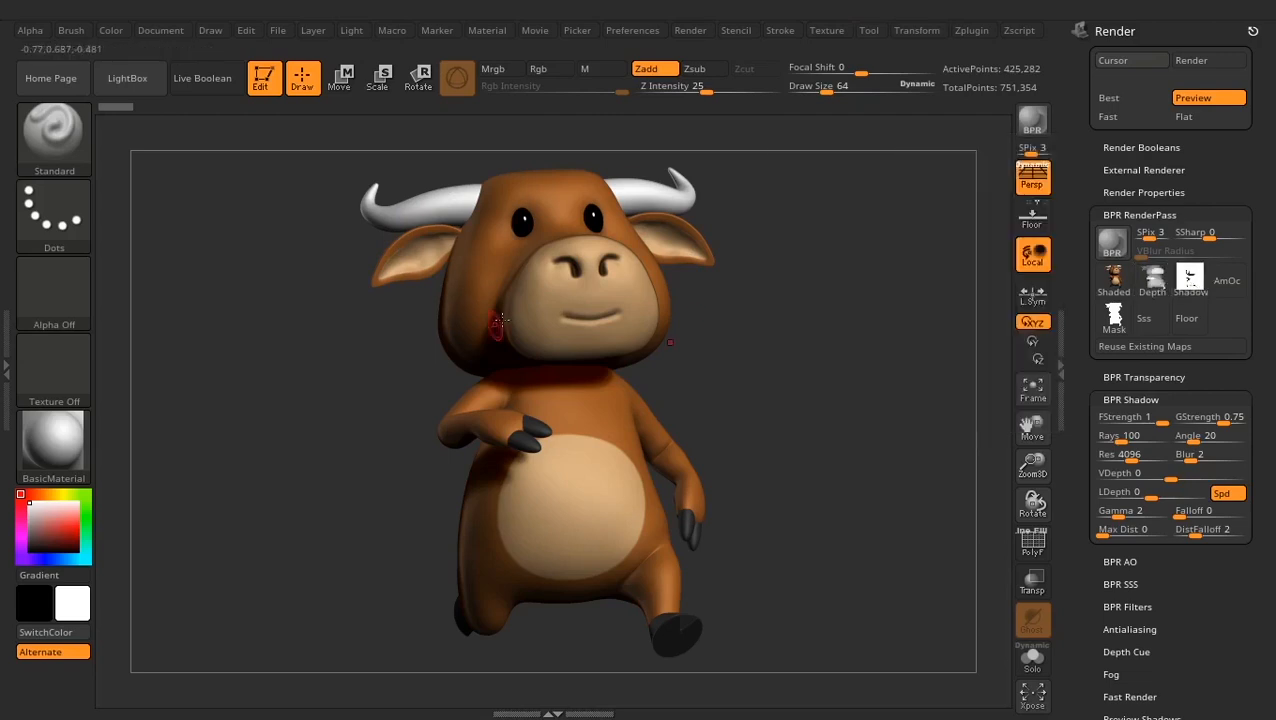
{"action": "mouse_move", "coordinate": [1118, 320]}
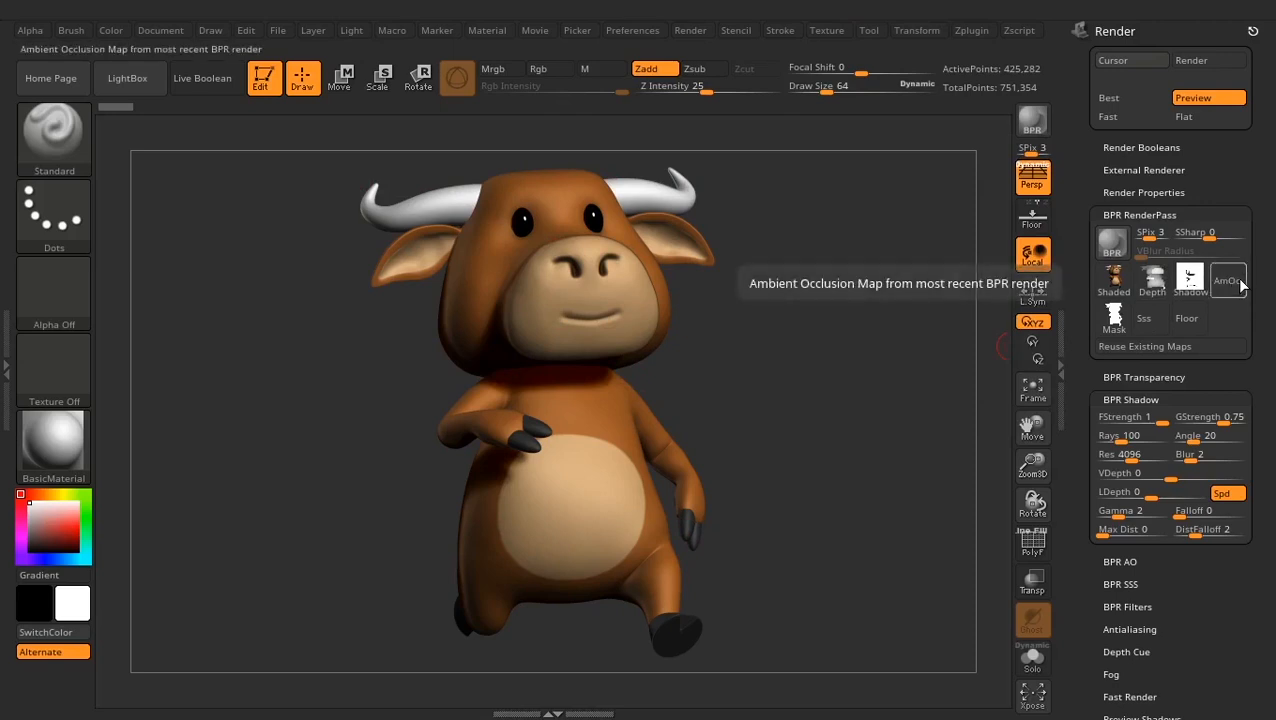
Enable ambient occlusion in the render properties and rerun the BPR render to generate an AO pass
{"action": "left_click_drag", "start_coordinate": [1087, 441], "coordinate": [1087, 414]}
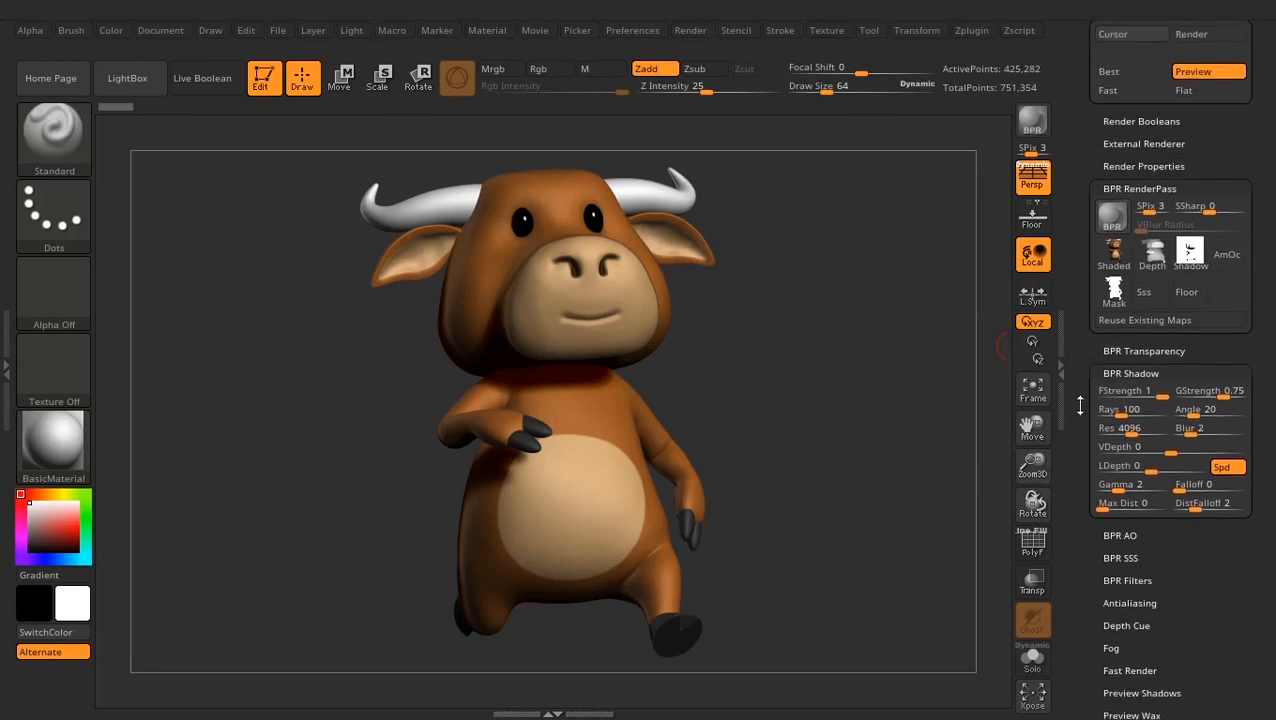
{"action": "left_click", "coordinate": [1143, 167], "text": "shift"}
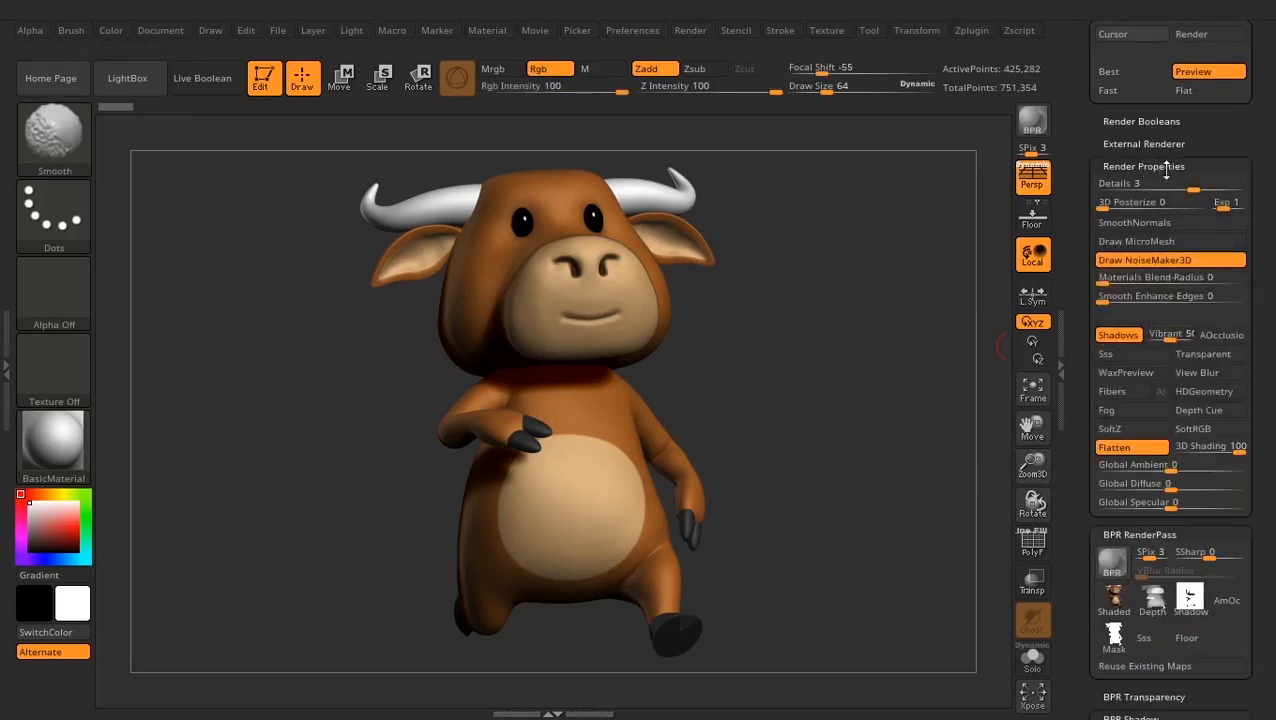
{"action": "left_click", "coordinate": [1218, 338]}
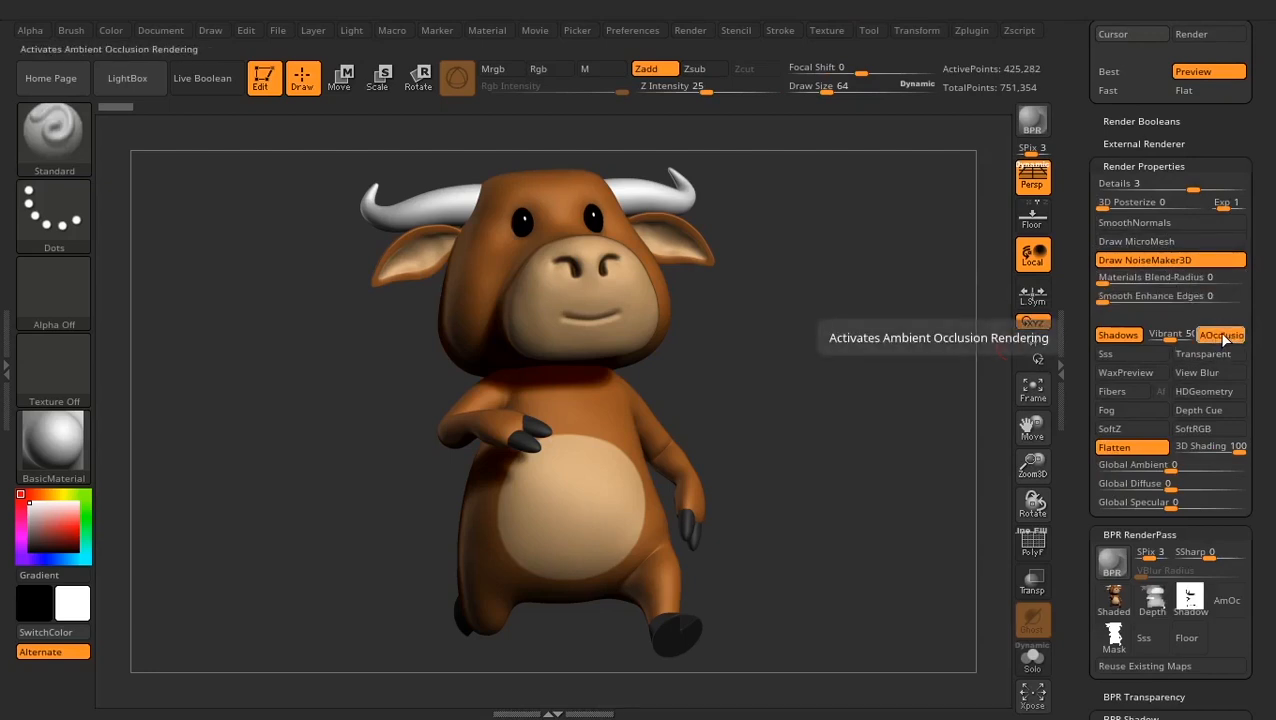
{"action": "left_click", "coordinate": [1034, 126]}
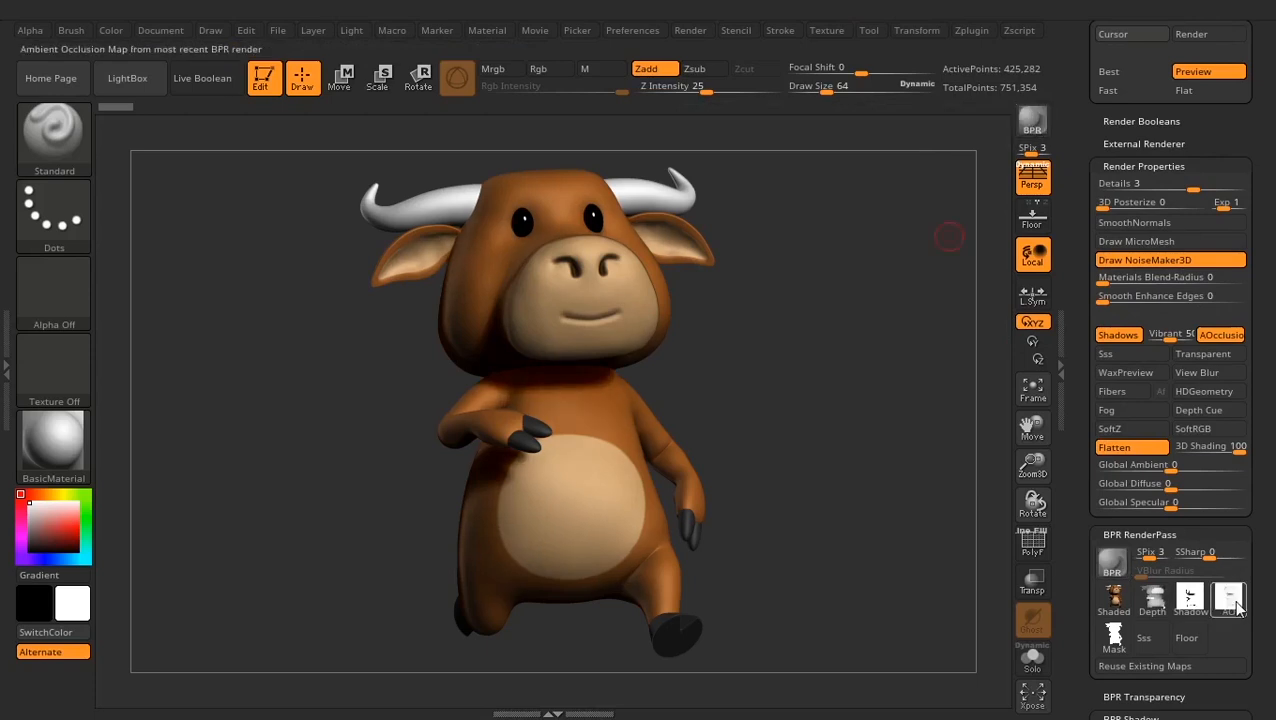
{"action": "mouse_move", "coordinate": [1229, 604]}
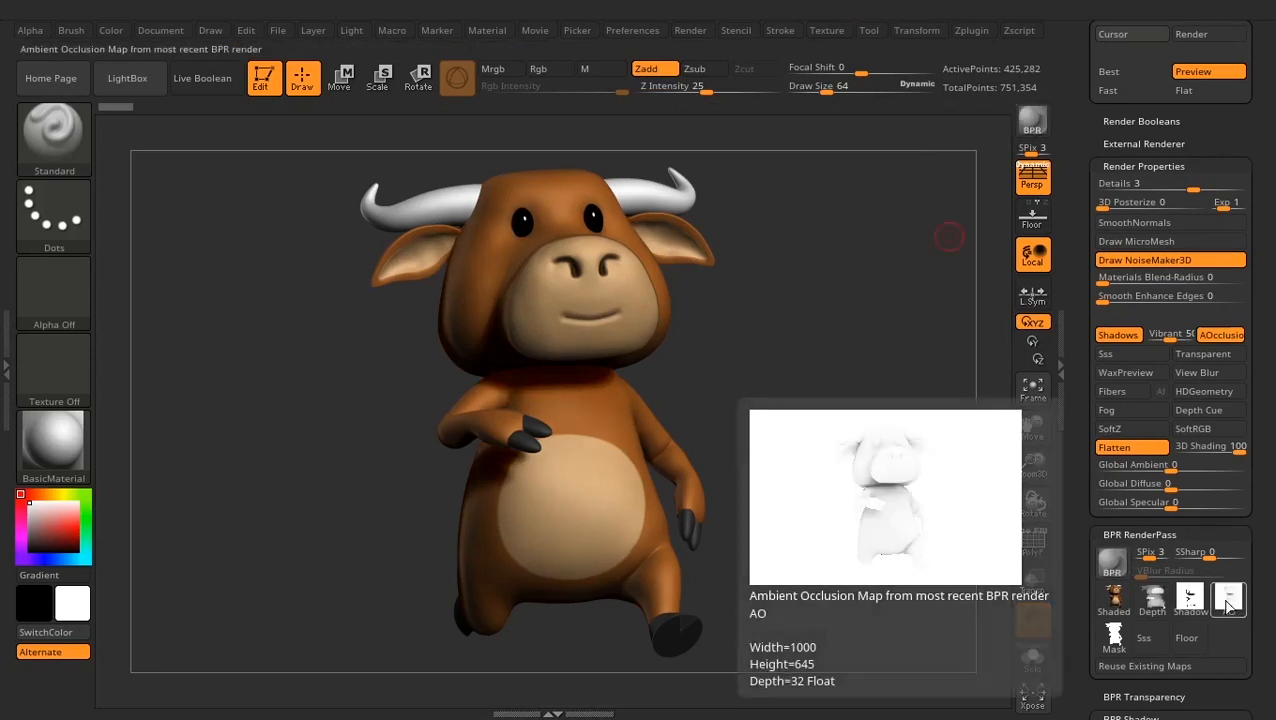
Export the Shaded render pass as a JPEG named BPR_Render in the tutorial folder, keeping the default export settings
{"action": "mouse_move", "coordinate": [1113, 612]}
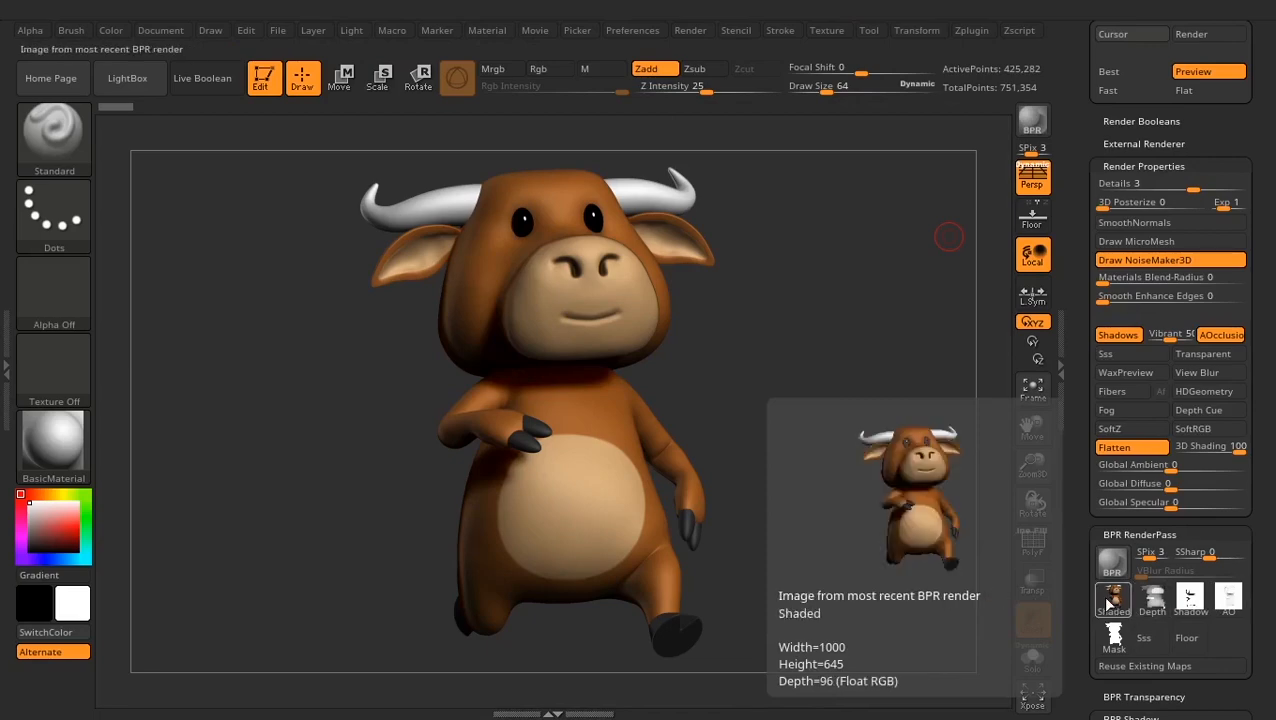
{"action": "left_click", "coordinate": [1110, 601]}
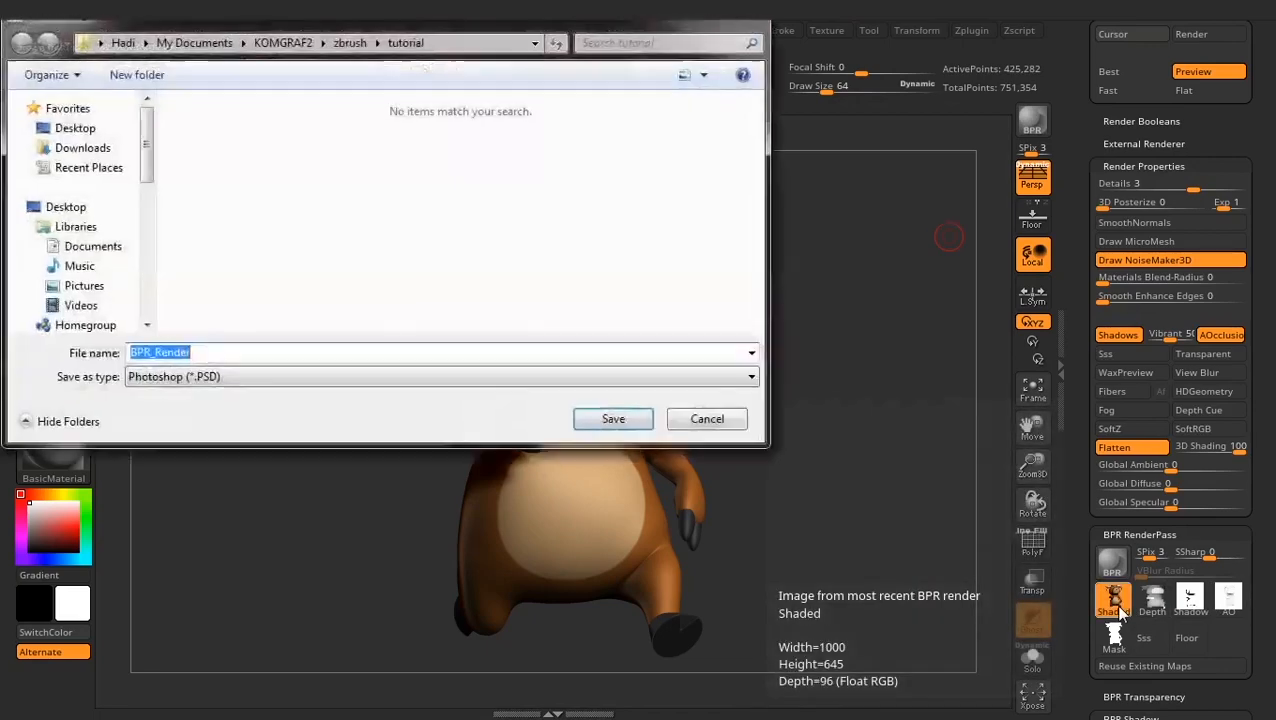
{"action": "left_click", "coordinate": [246, 377]}
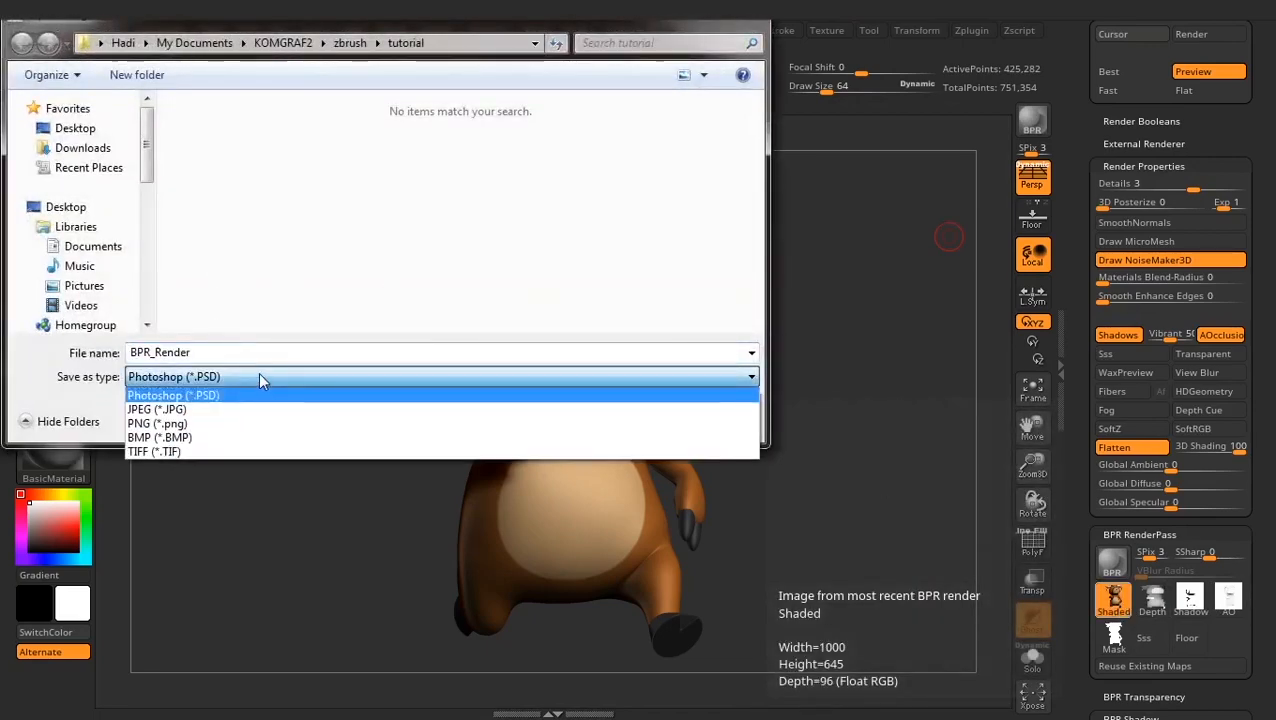
{"action": "left_click", "coordinate": [216, 411]}
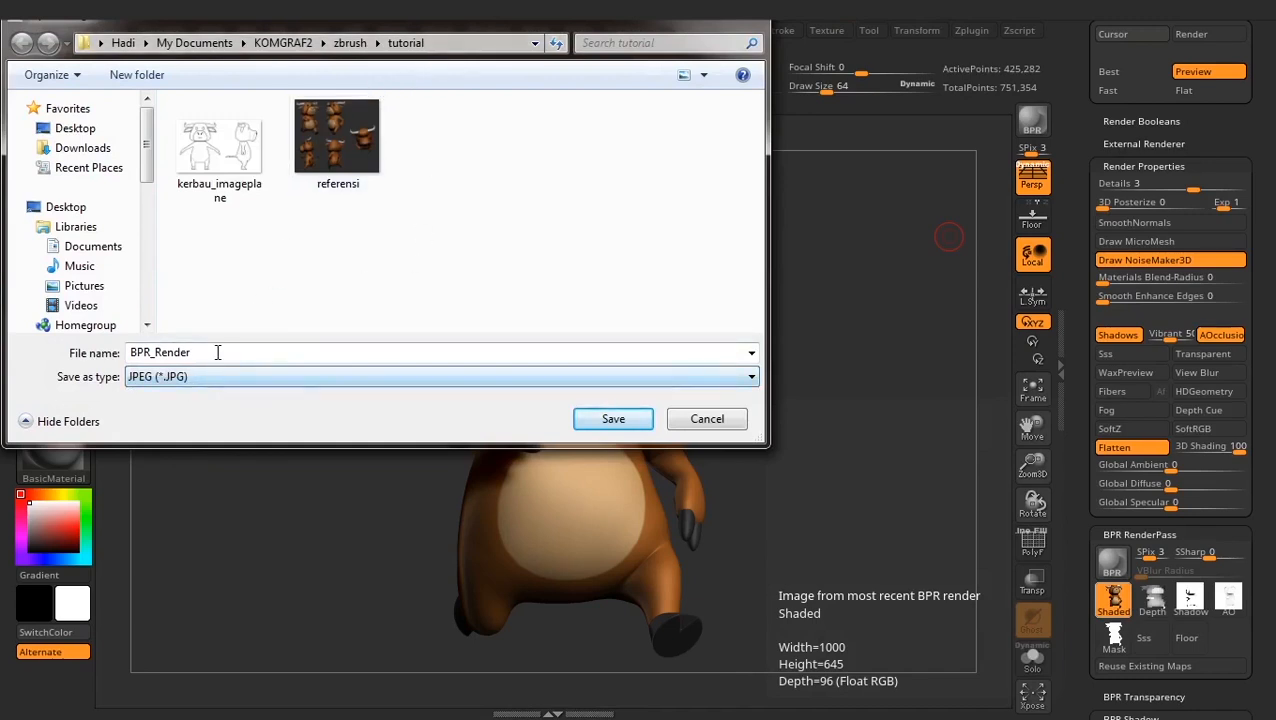
{"action": "double_click", "coordinate": [217, 352]}
{"action": "left_click", "coordinate": [238, 352]}
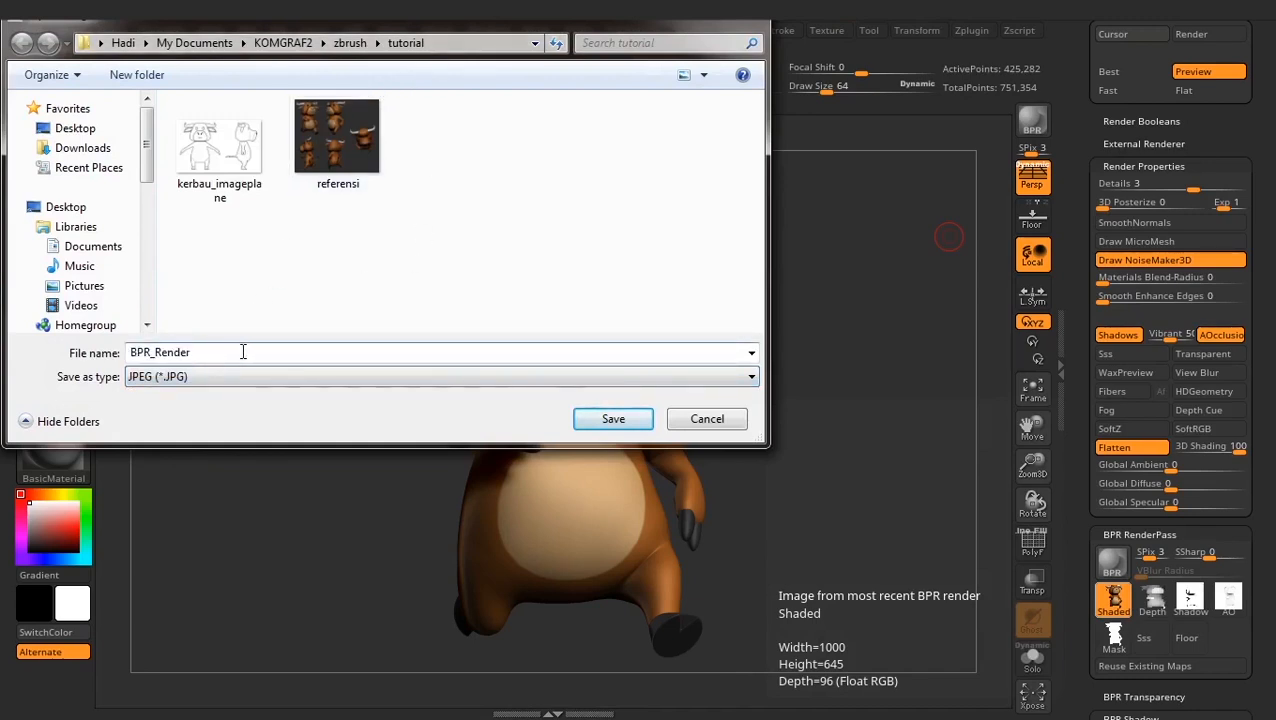
{"action": "left_click", "coordinate": [613, 419]}
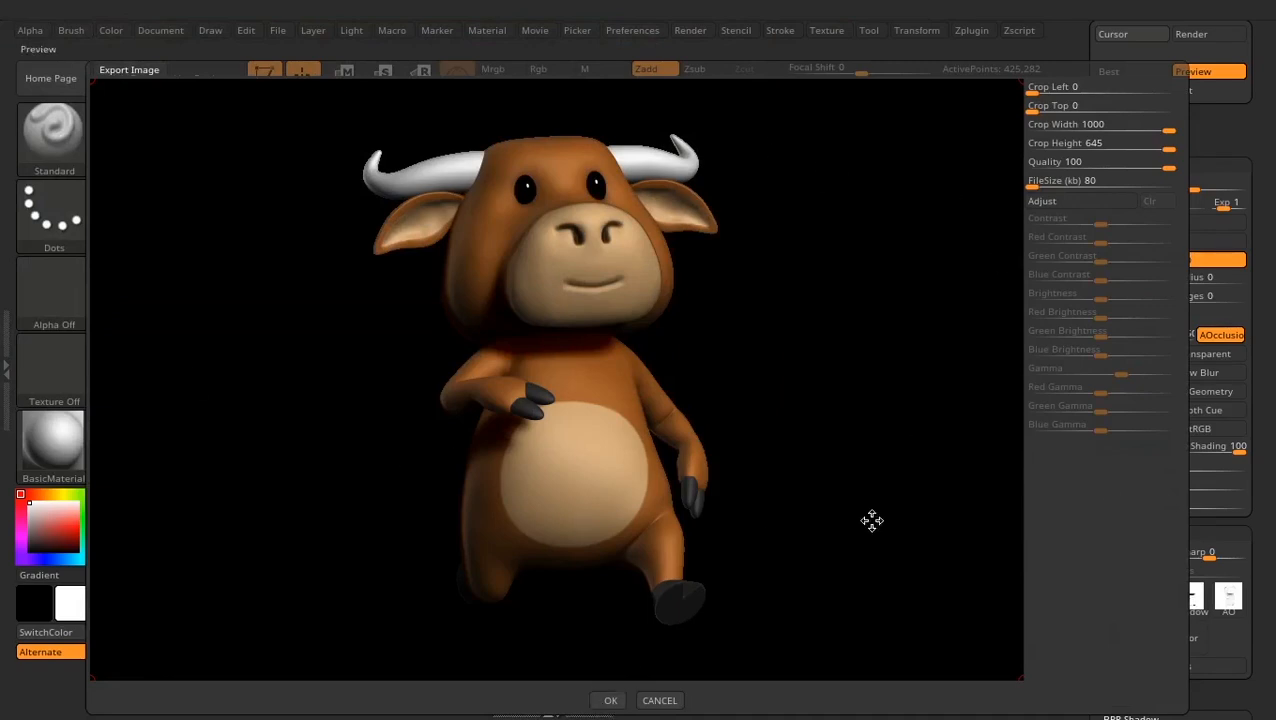
{"action": "left_click", "coordinate": [612, 701]}
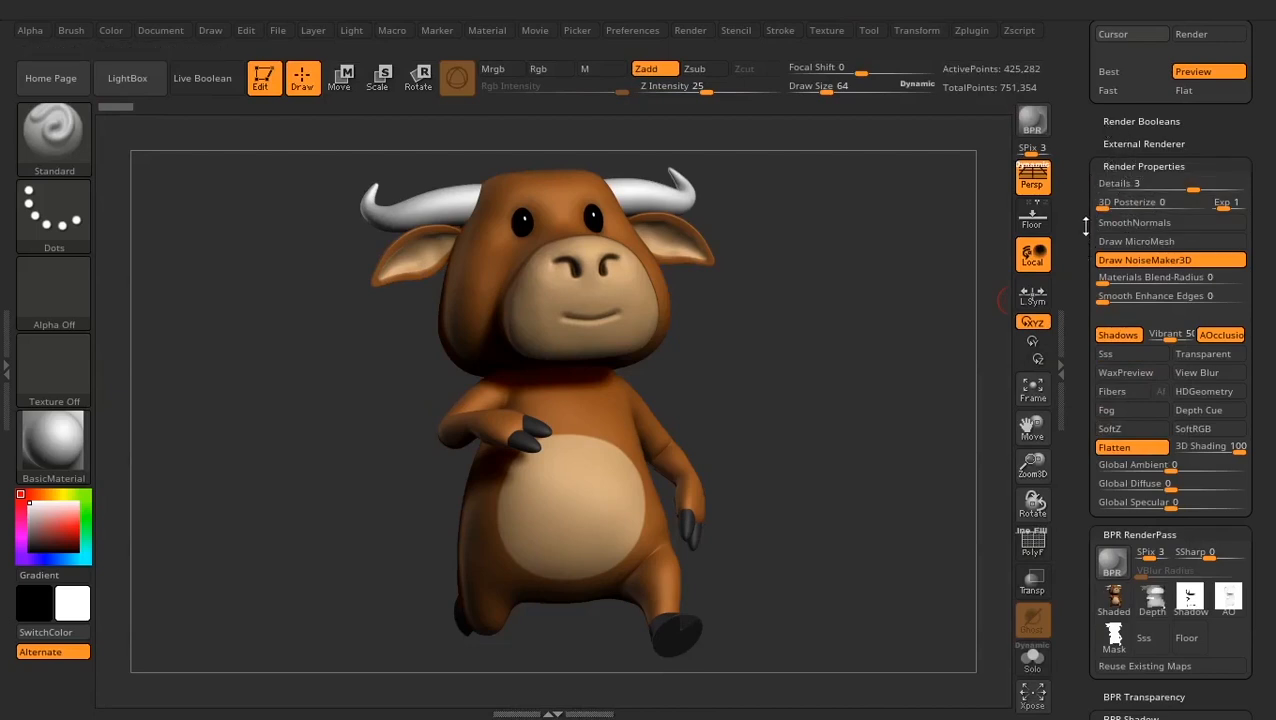
Export the Shaded render pass again as a Photoshop PSD file named BPR_Render
{"action": "mouse_move", "coordinate": [1079, 250]}
{"action": "left_mouse_down"}
{"action": "mouse_move", "coordinate": [1075, 281]}
{"action": "mouse_move", "coordinate": [1075, 236]}
{"action": "left_mouse_up"}
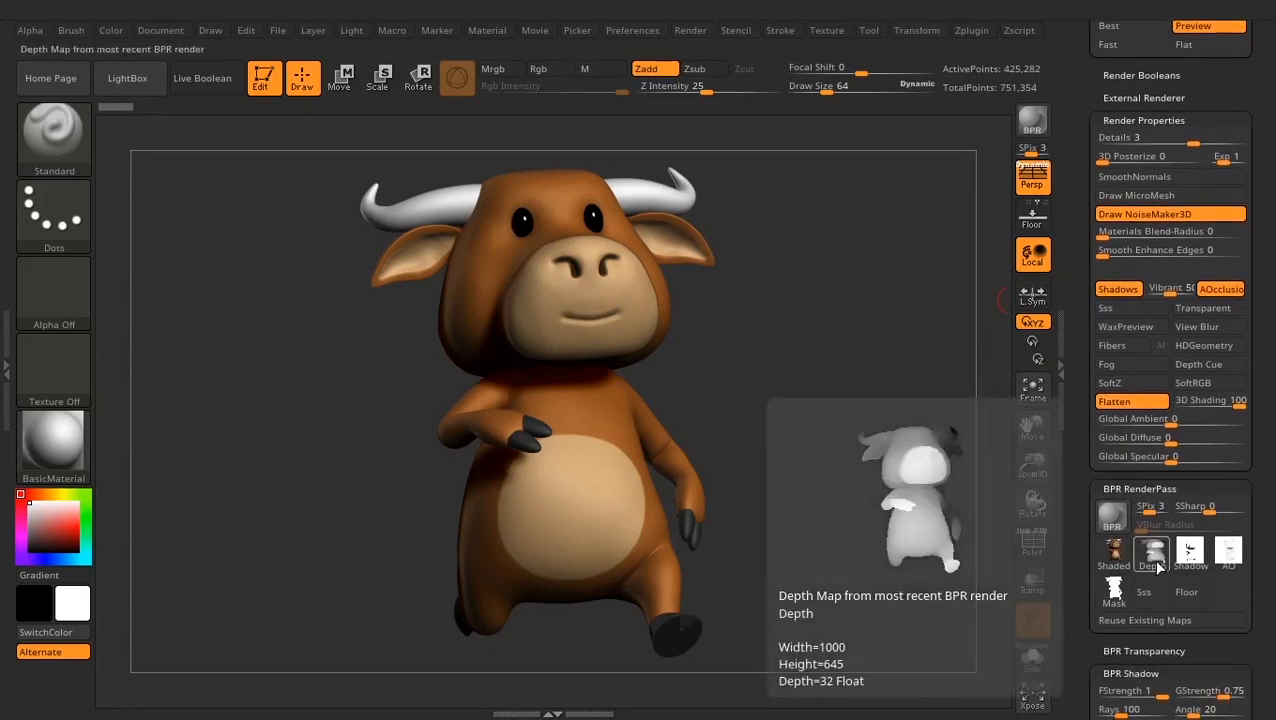
{"action": "left_click", "coordinate": [1125, 566]}
{"action": "left_click", "coordinate": [197, 377]}
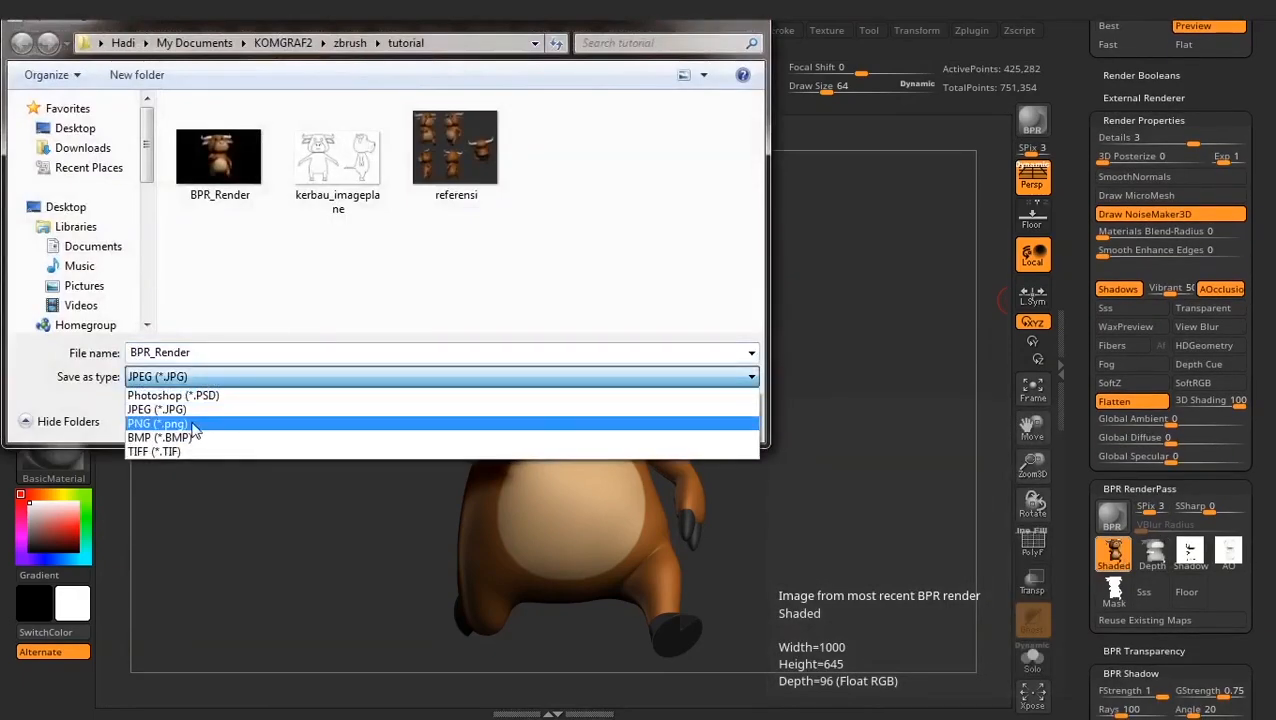
{"action": "left_click", "coordinate": [180, 396]}
{"action": "left_click", "coordinate": [609, 425]}
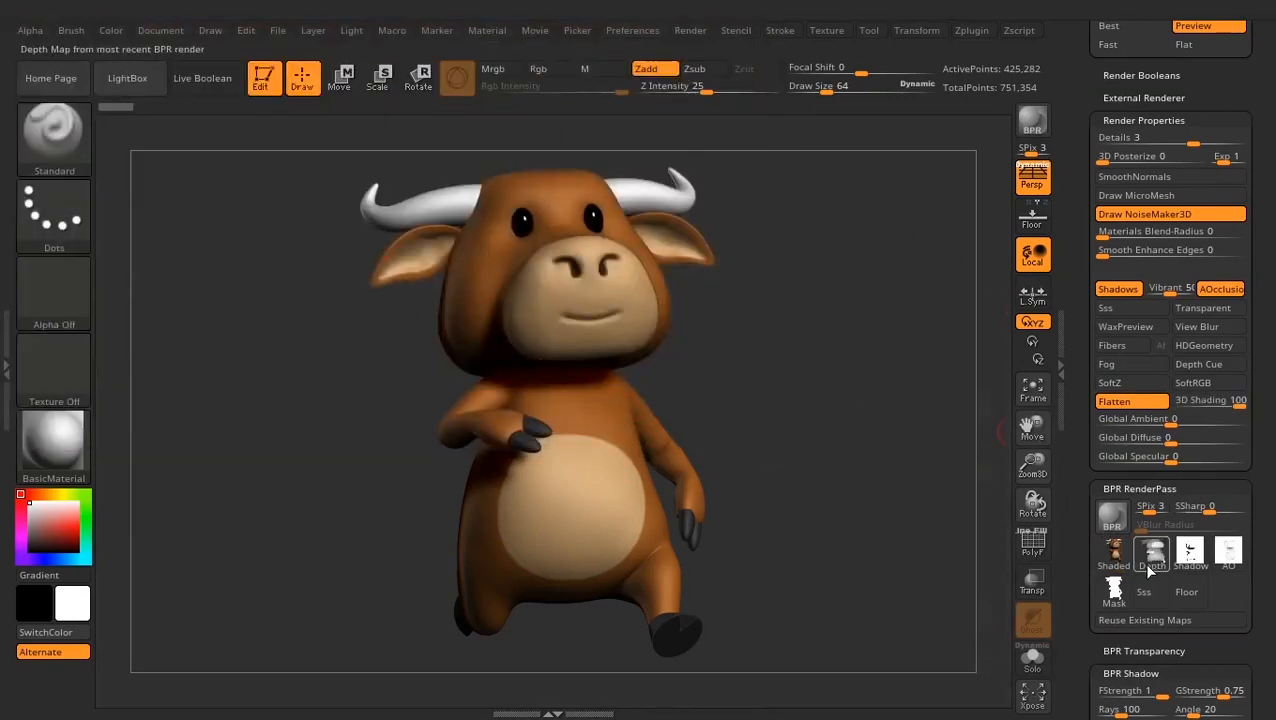
Save the Depth and Shadow render passes as Photoshop PSD files named BPR_Depth and BPR_Shadow
{"action": "mouse_move", "coordinate": [1155, 566]}
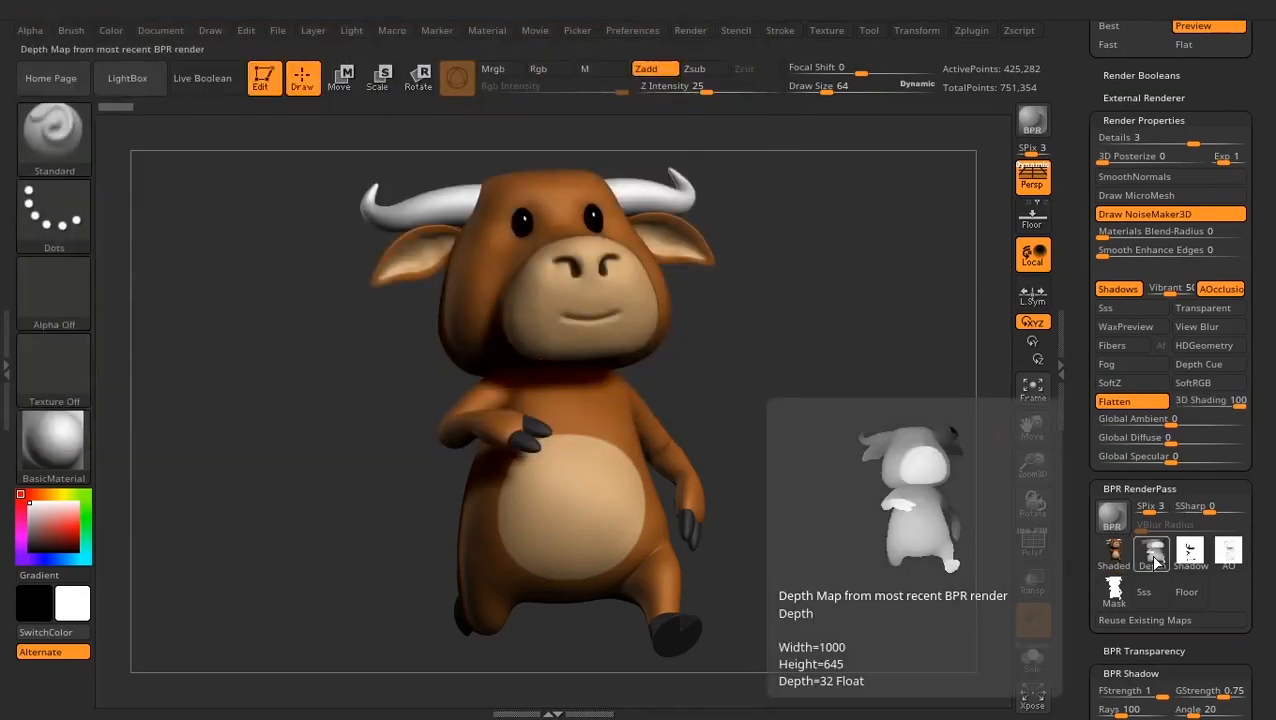
{"action": "left_click", "coordinate": [1155, 566]}
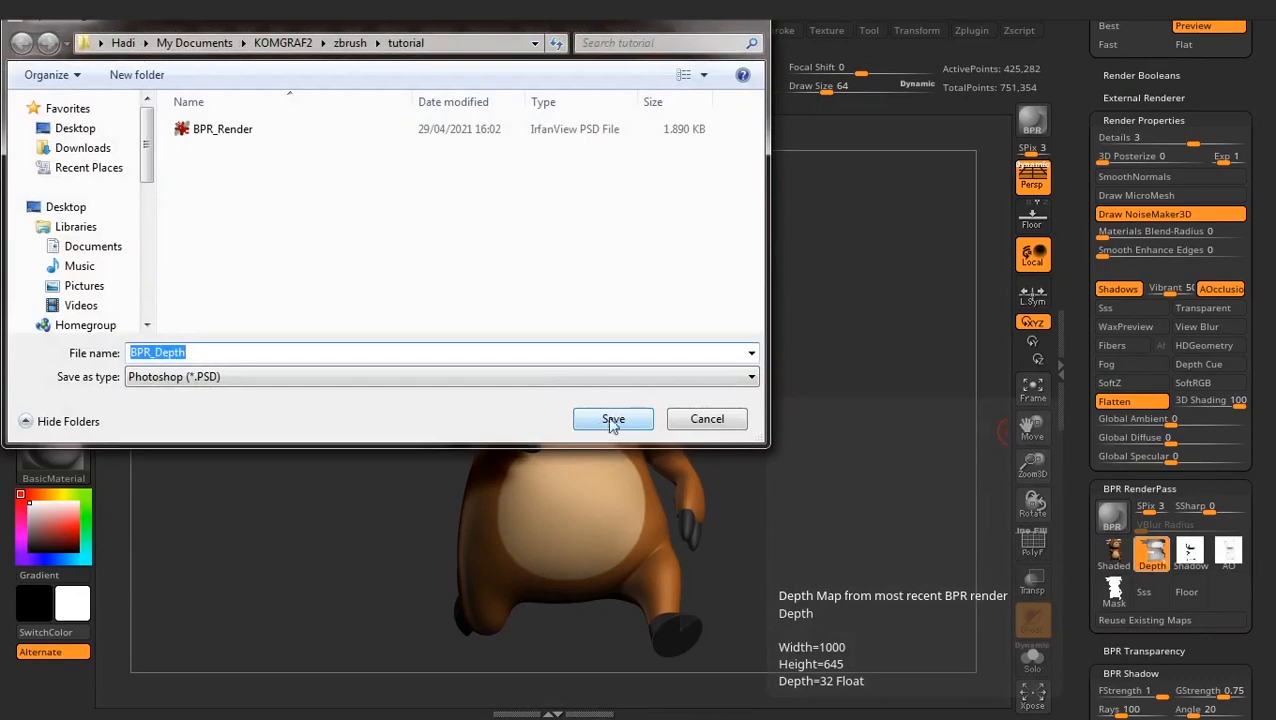
{"action": "left_click", "coordinate": [613, 420]}
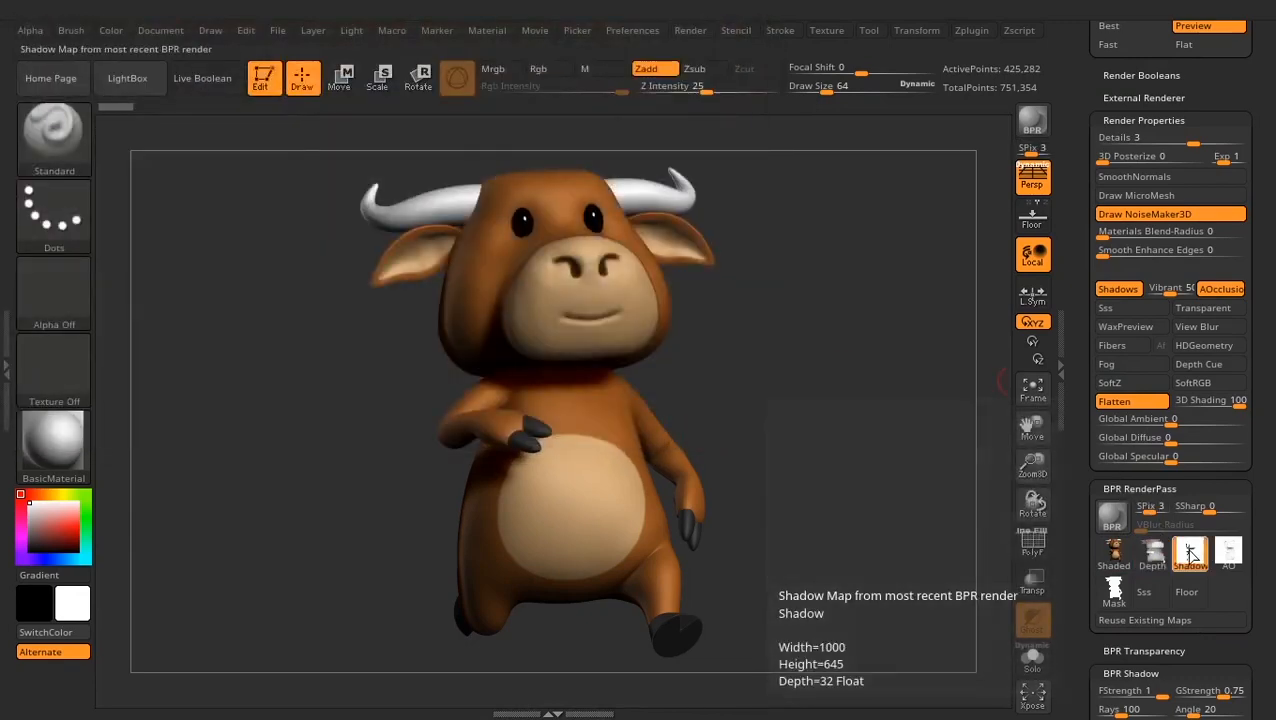
{"action": "left_click", "coordinate": [1190, 555]}
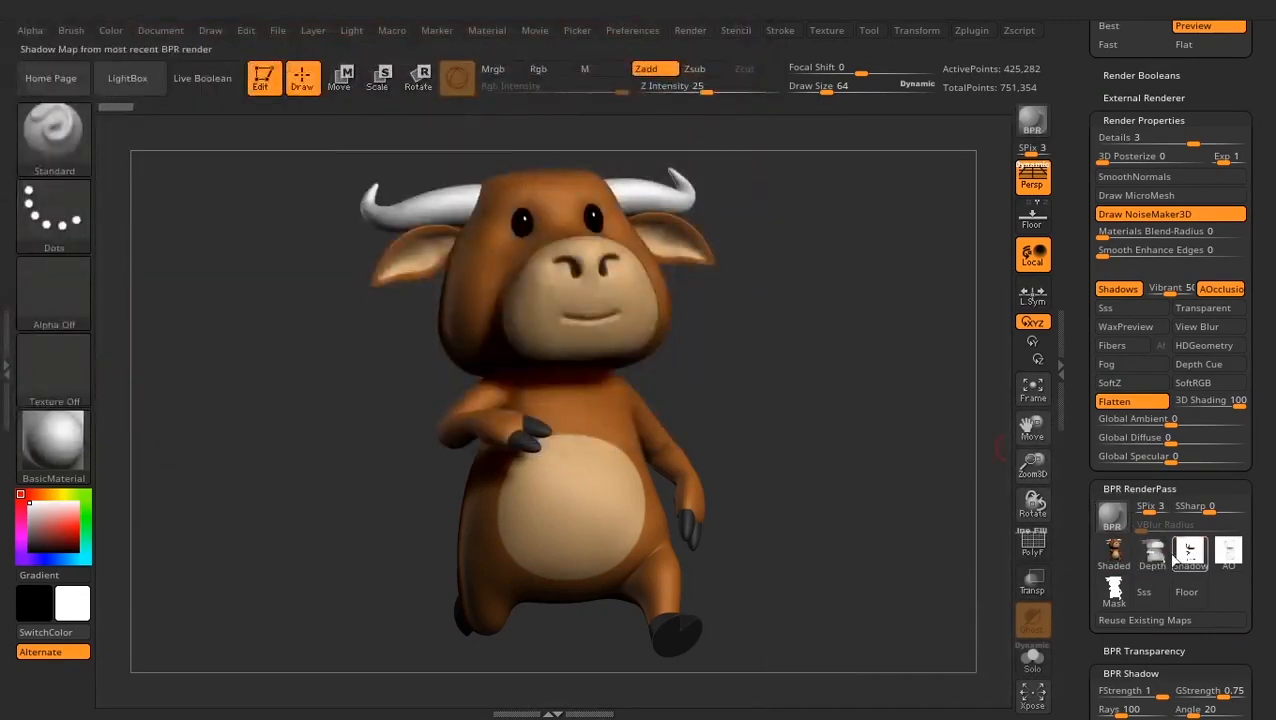
Save the ambient occlusion pass as the PSD file BPR_AO, and export the Mask pass too
{"action": "left_click", "coordinate": [1228, 552]}
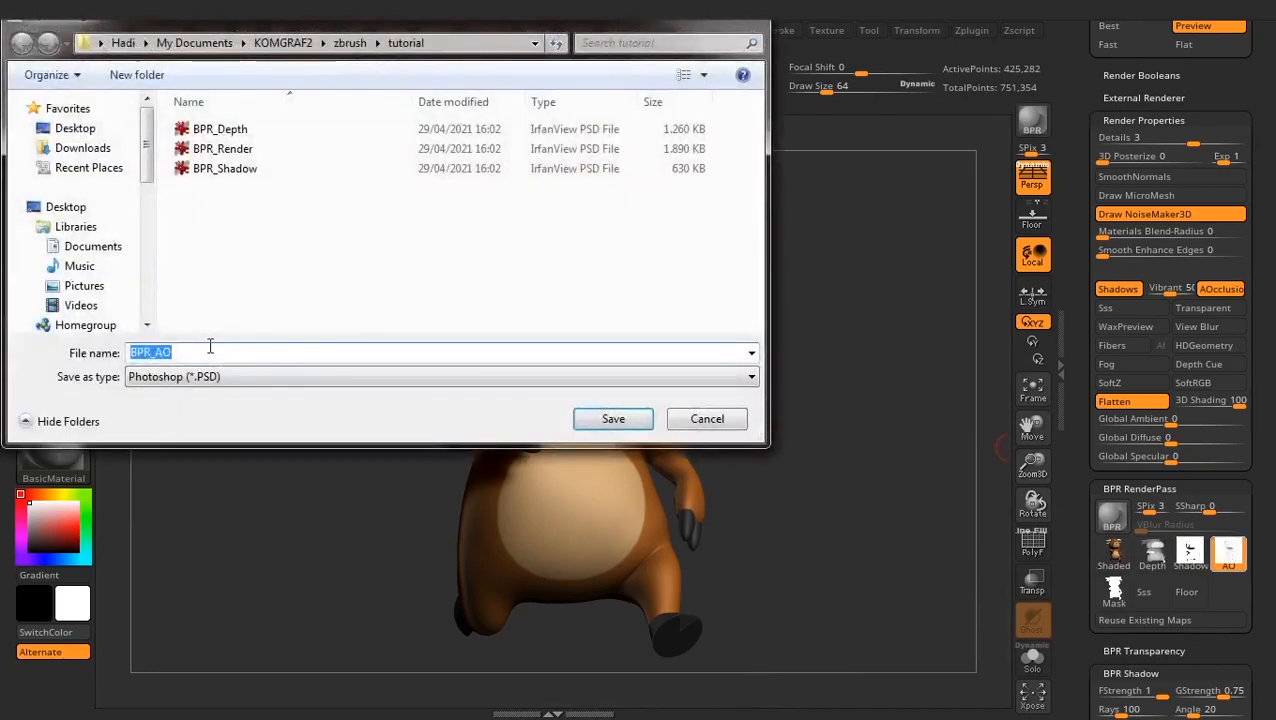
{"action": "left_click", "coordinate": [613, 420]}
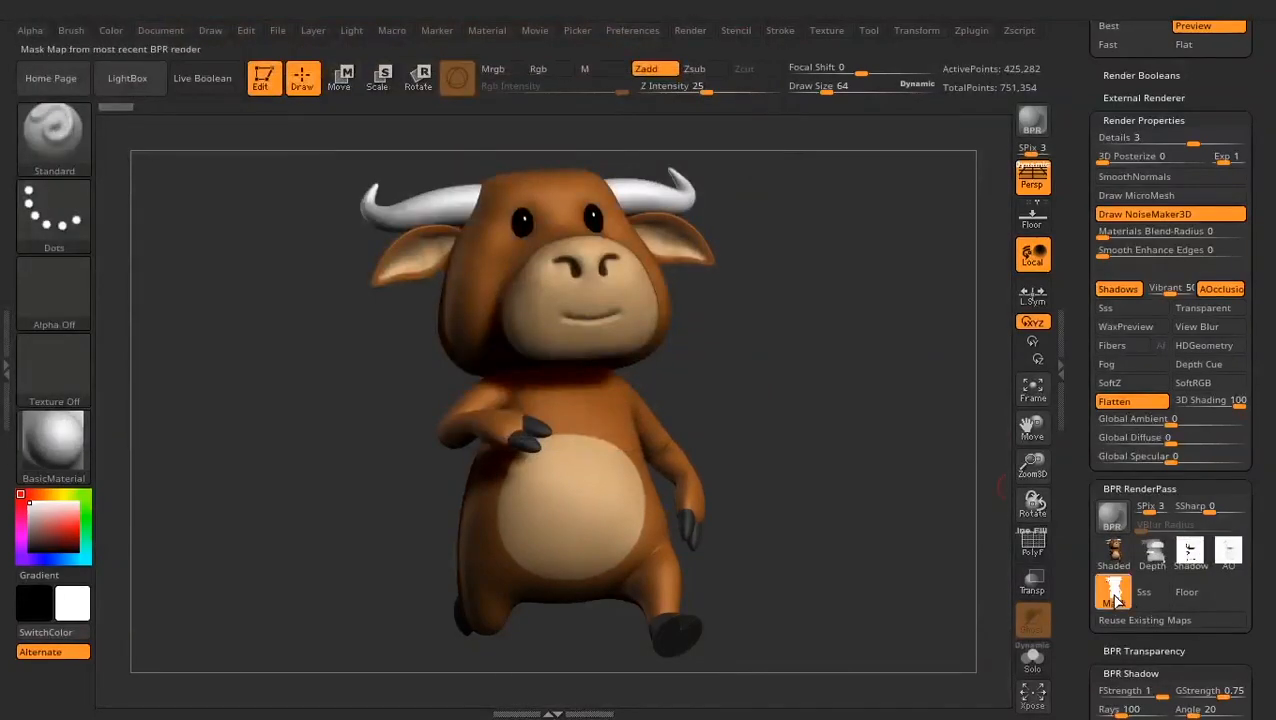
{"action": "left_click", "coordinate": [1113, 590]}
{"action": "left_click", "coordinate": [620, 415]}
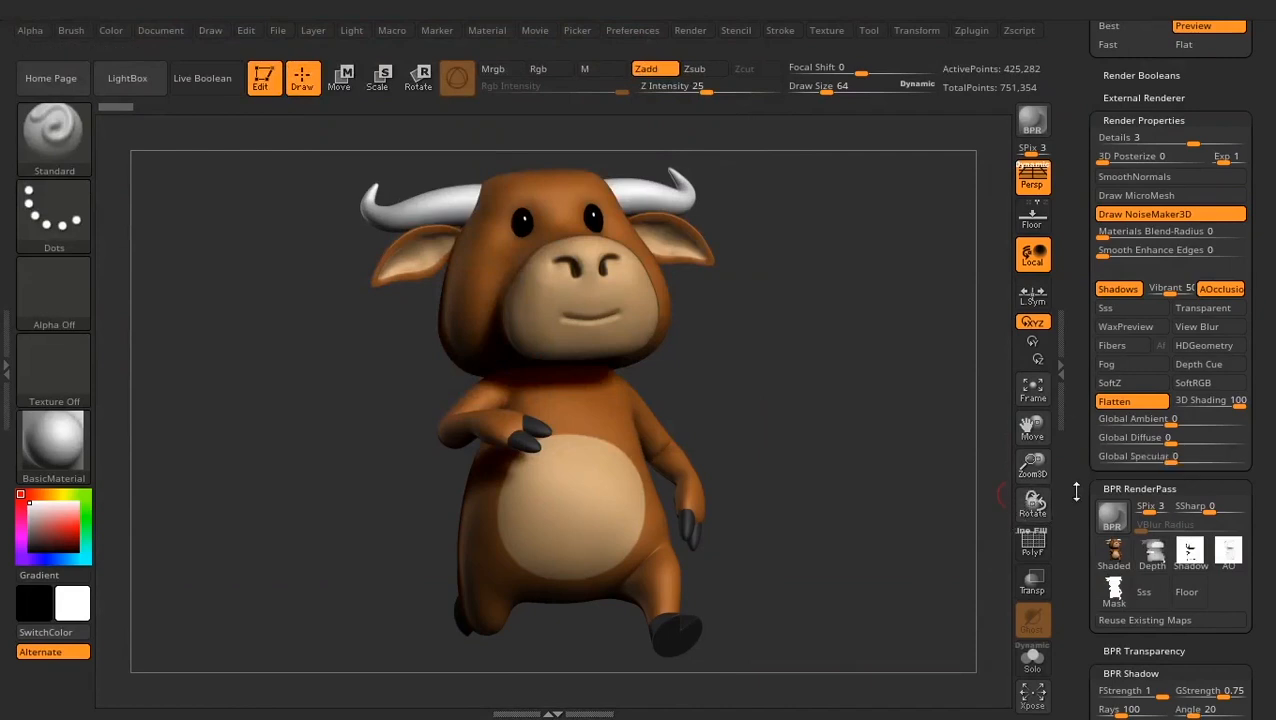
Disable shadow casting for the first light and switch that light off, leaving the second light on
{"action": "scroll", "coordinate": [1076, 491], "scroll_direction": "down", "scroll_amount": 5}
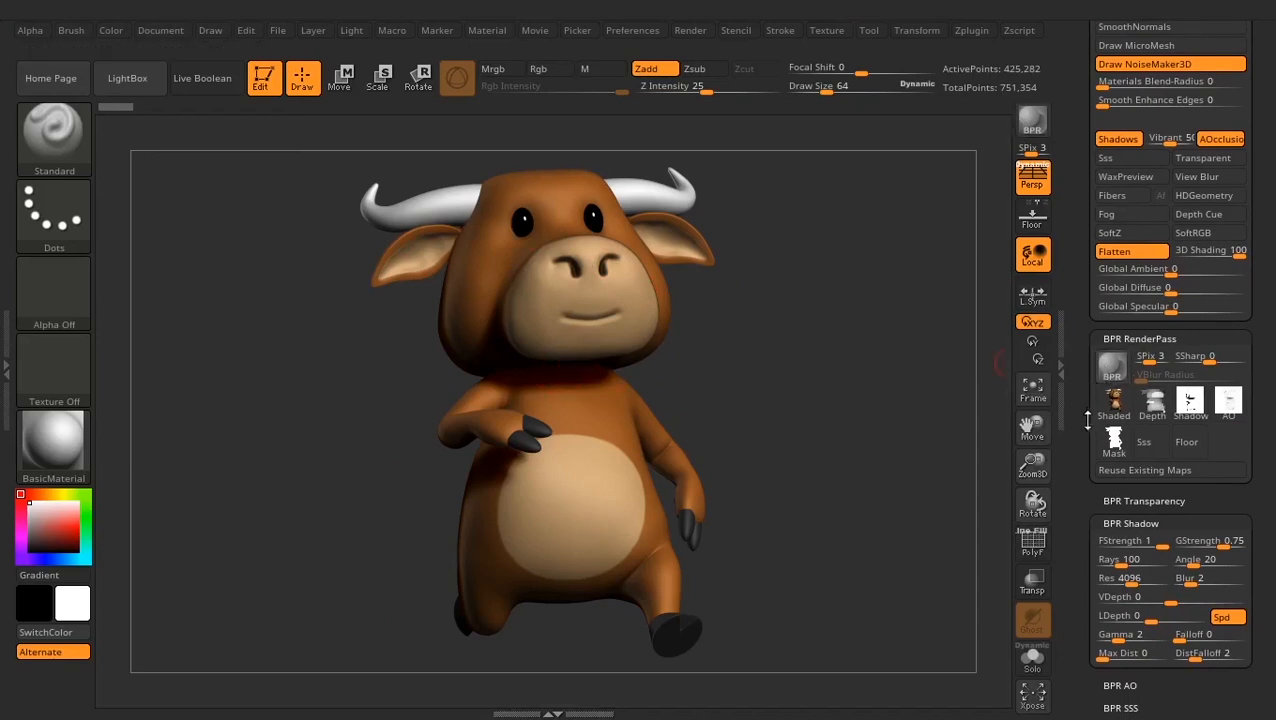
{"action": "scroll", "coordinate": [1087, 421], "scroll_direction": "down", "scroll_amount": 15}
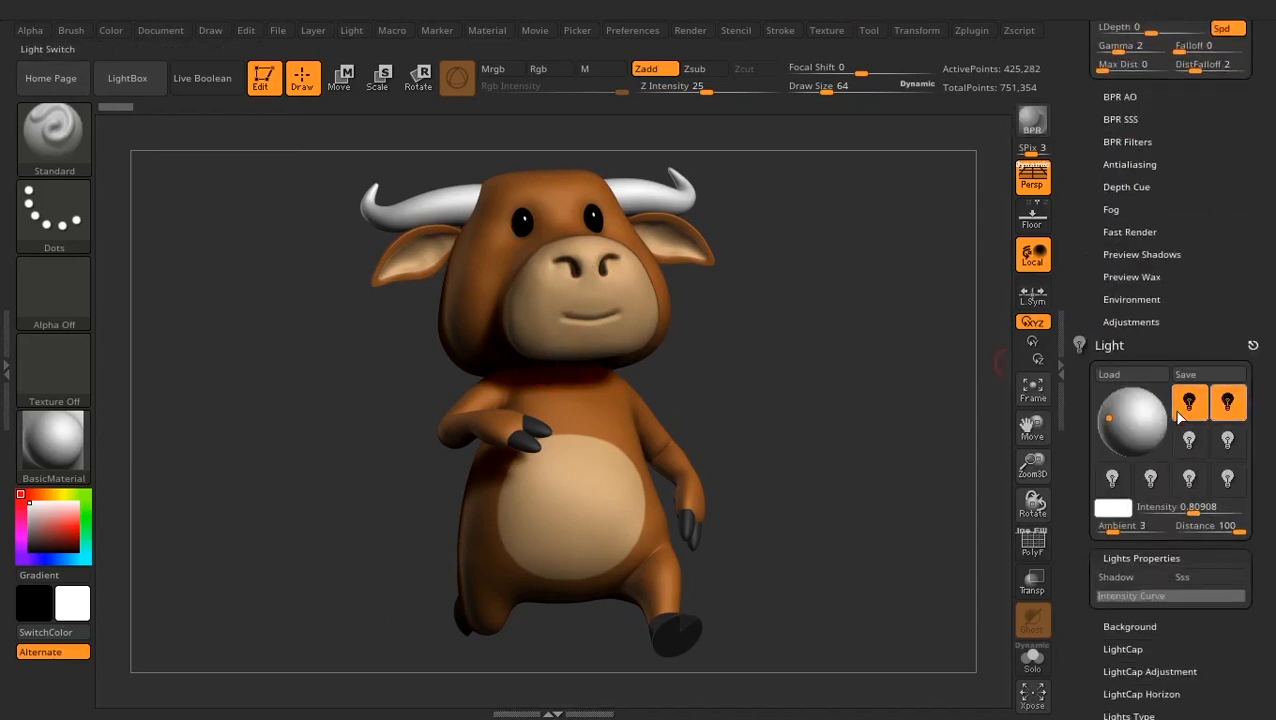
{"action": "left_click", "coordinate": [1125, 577]}
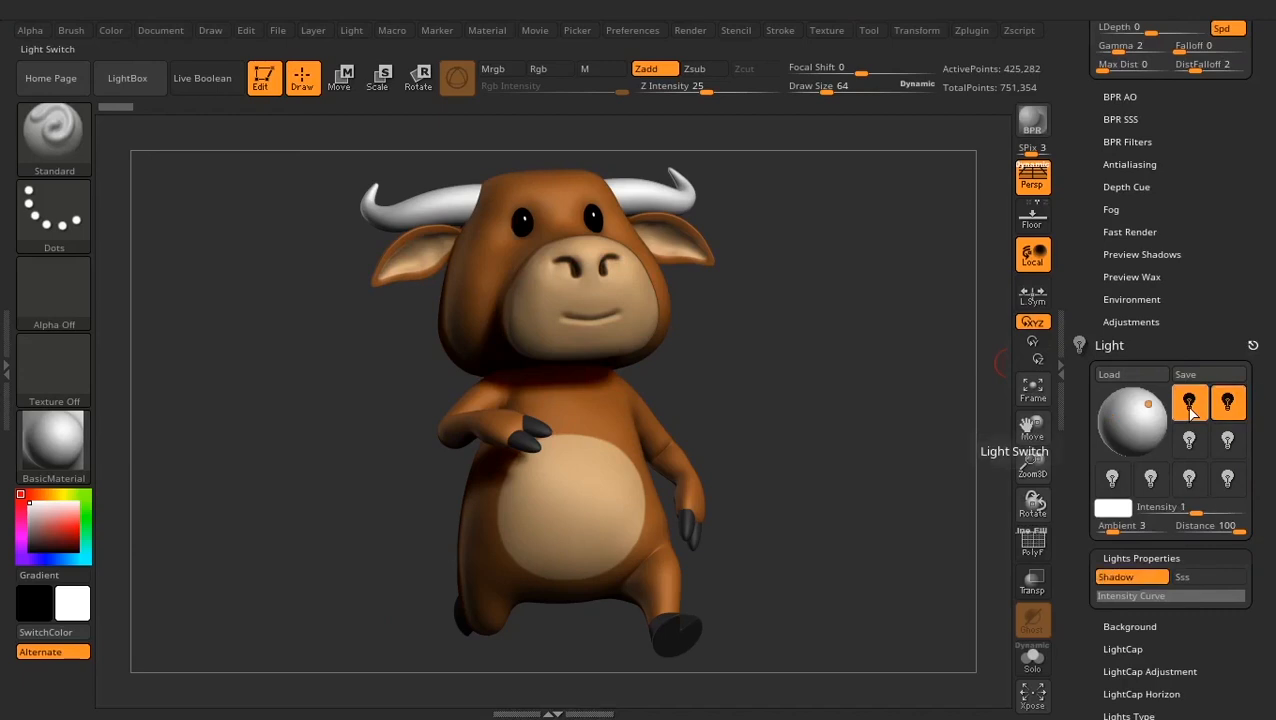
{"action": "left_click", "coordinate": [1133, 581]}
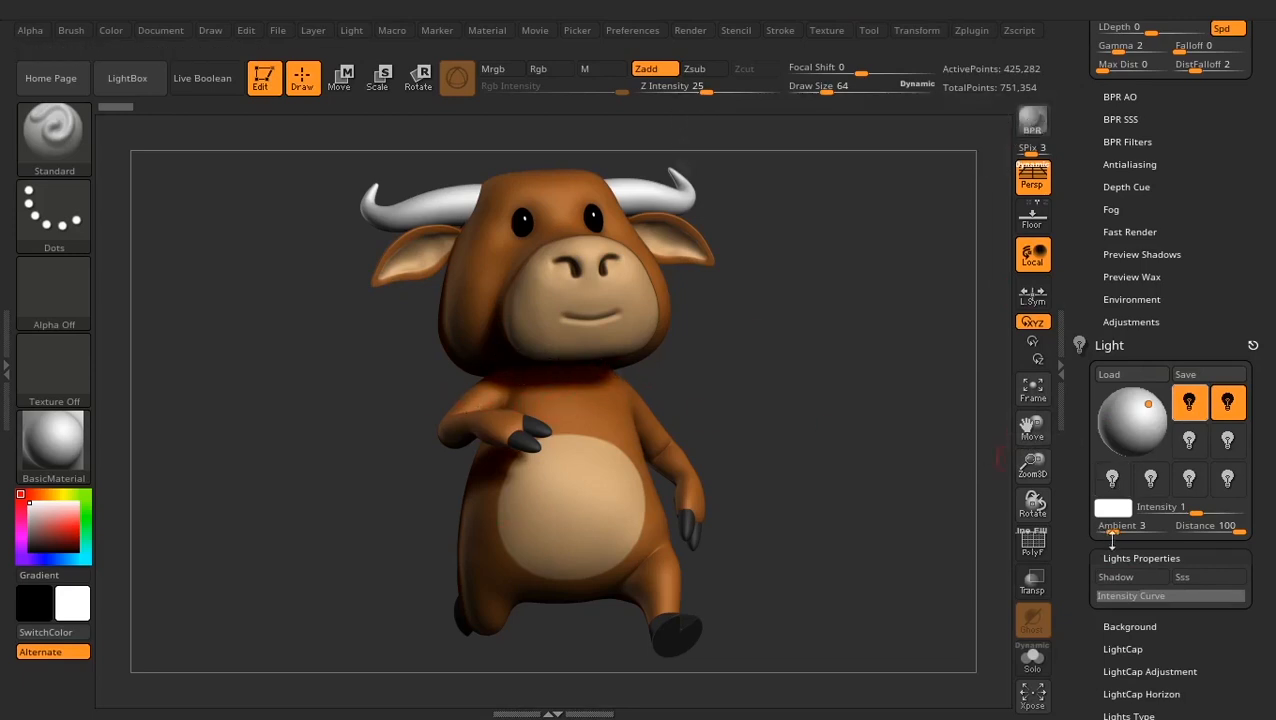
{"action": "left_click", "coordinate": [1190, 404]}
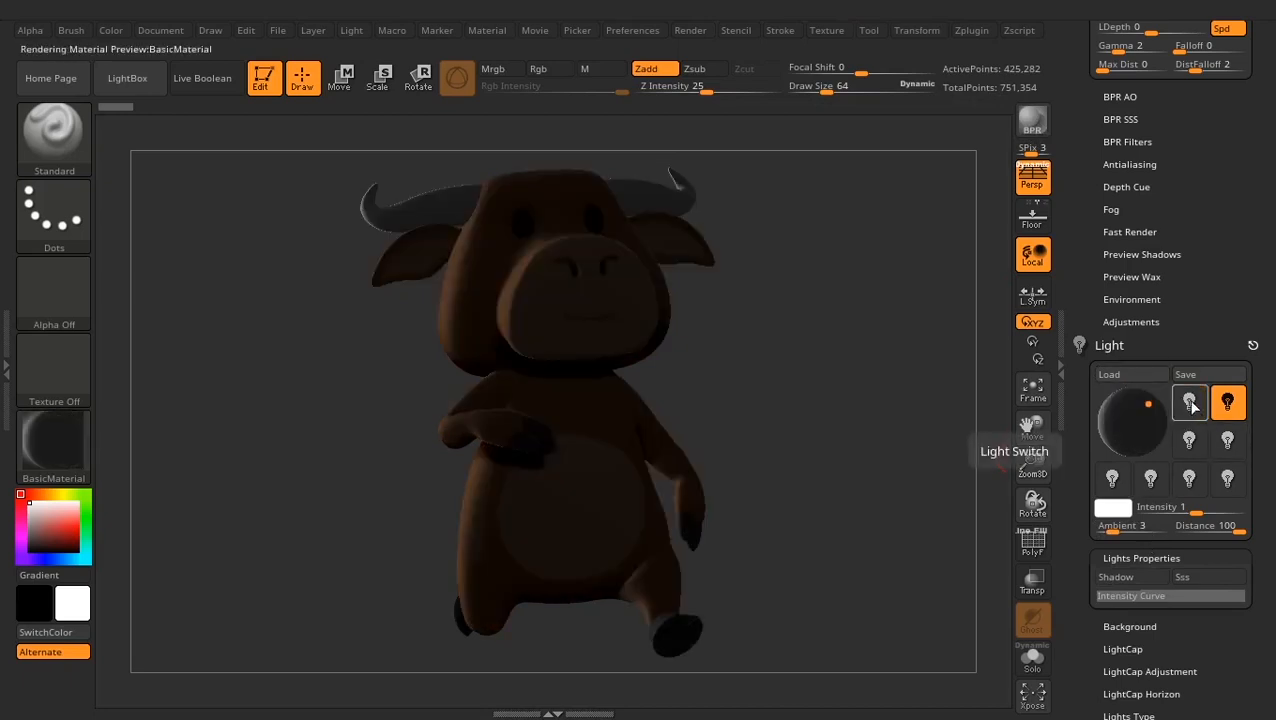
Switch the first light back on and run a BPR render of the bull without light shadows
{"action": "left_click", "coordinate": [1189, 406]}
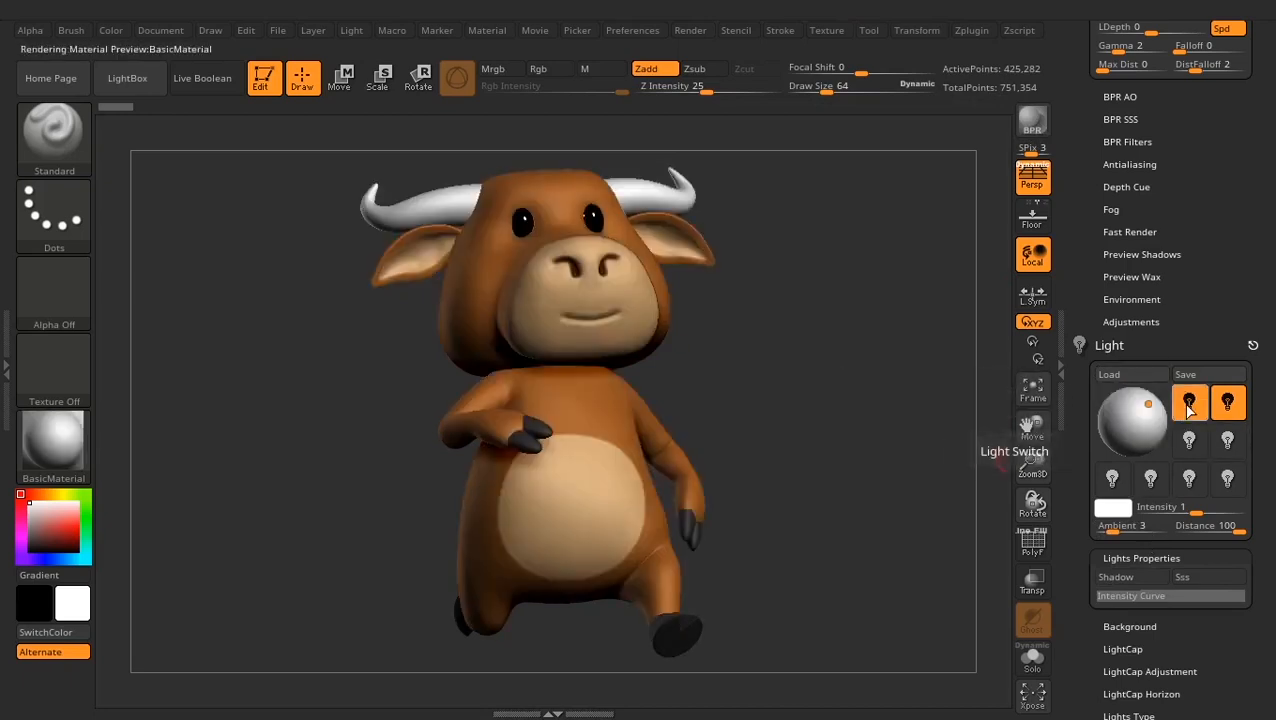
{"action": "left_click", "coordinate": [1028, 122]}
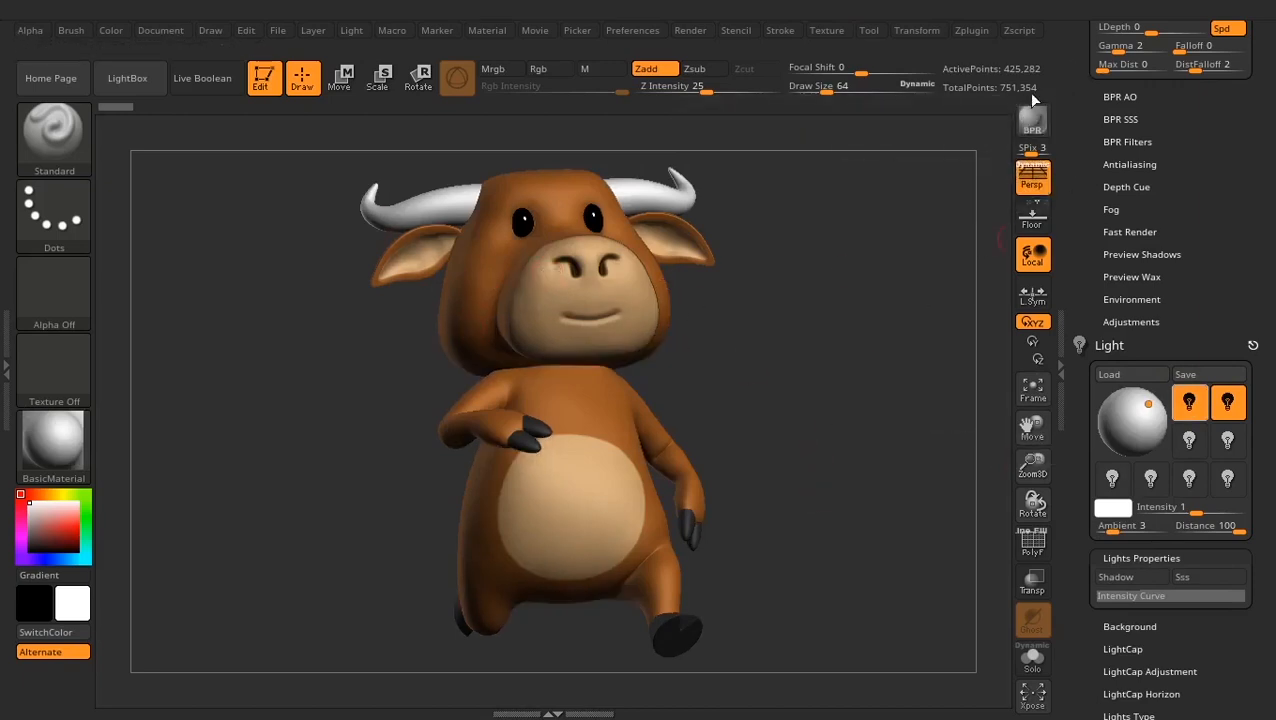
{"action": "left_click", "coordinate": [1035, 125]}
Export the Shaded render pass as a Photoshop PSD file named BPR_Render_noshadow
{"action": "left_click_drag", "start_coordinate": [1082, 138], "coordinate": [1090, 302]}
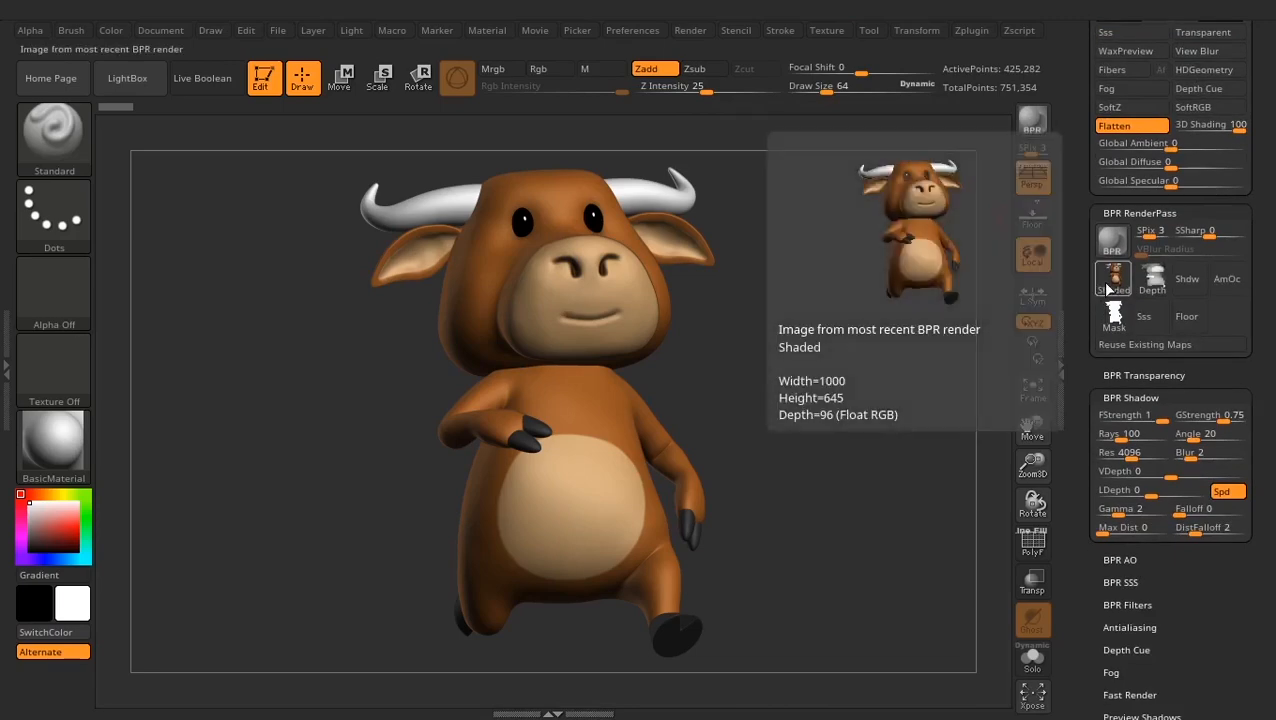
{"action": "left_click", "coordinate": [1104, 283]}
{"action": "left_click", "coordinate": [217, 353]}
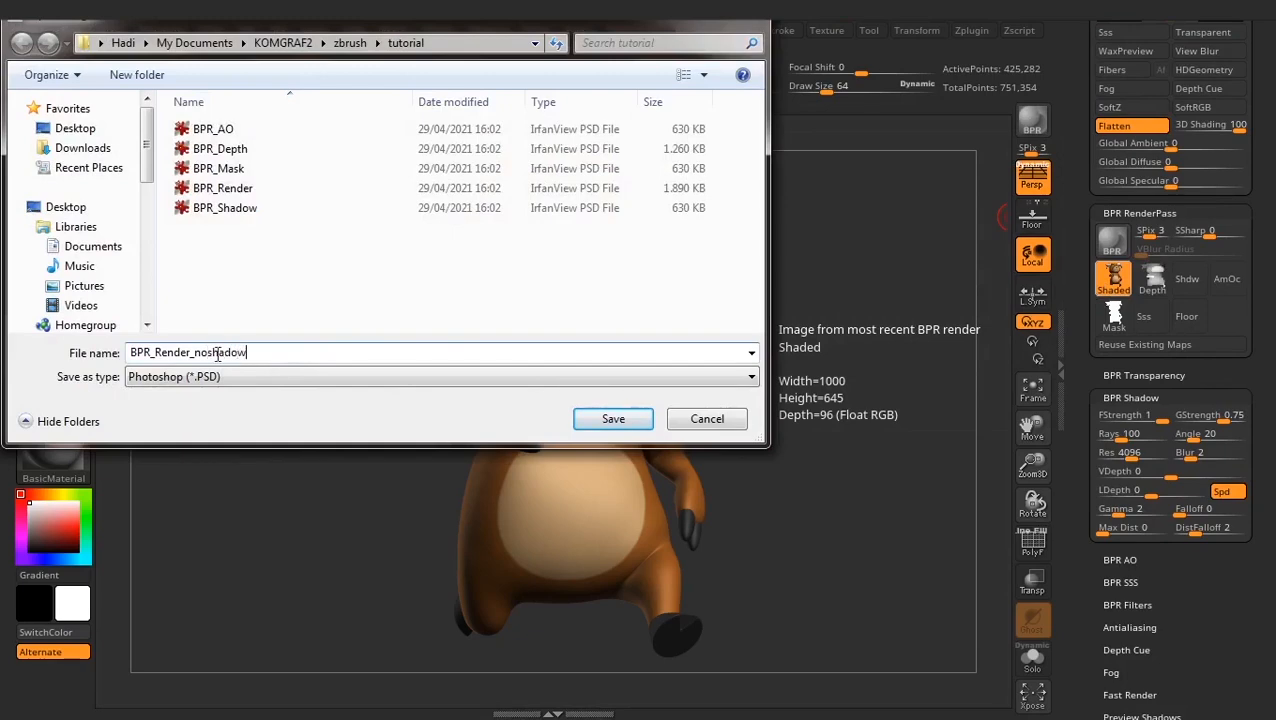
{"action": "left_click", "coordinate": [613, 419]}
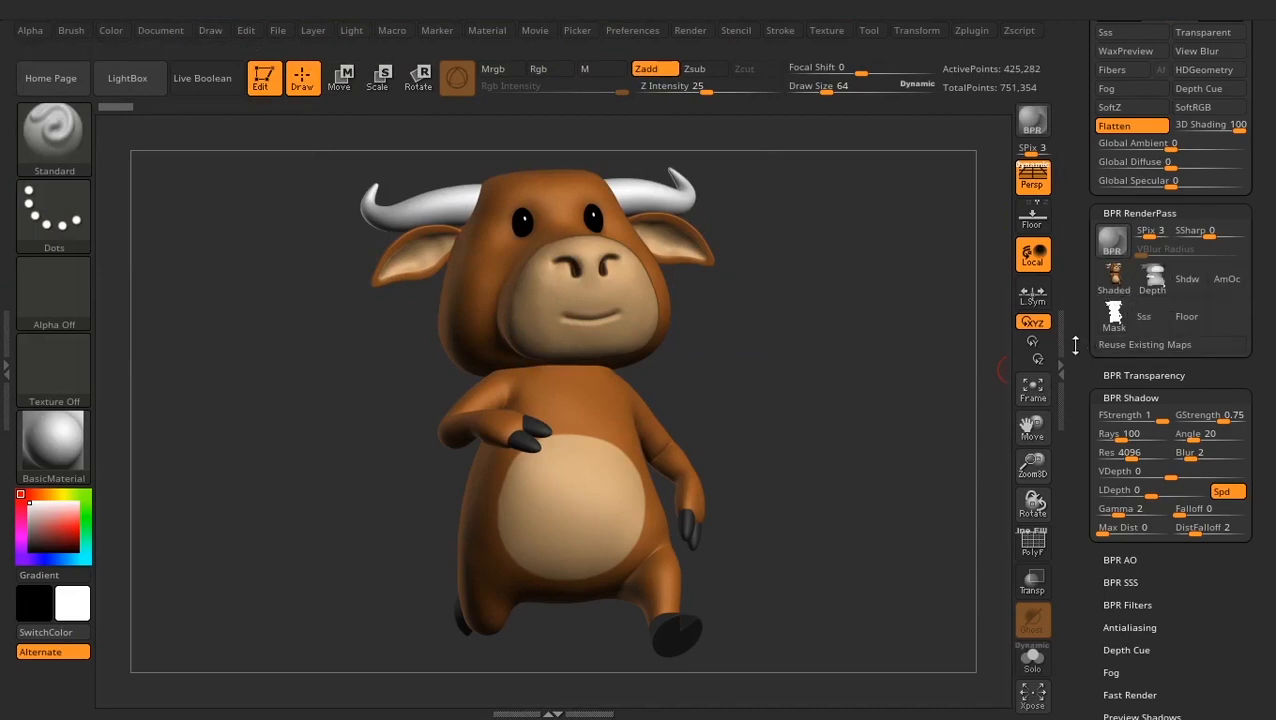
Switch on the third light and turn off the first and second lights, leaving the third one selected
{"action": "left_click_drag", "start_coordinate": [1086, 355], "coordinate": [1084, 205]}
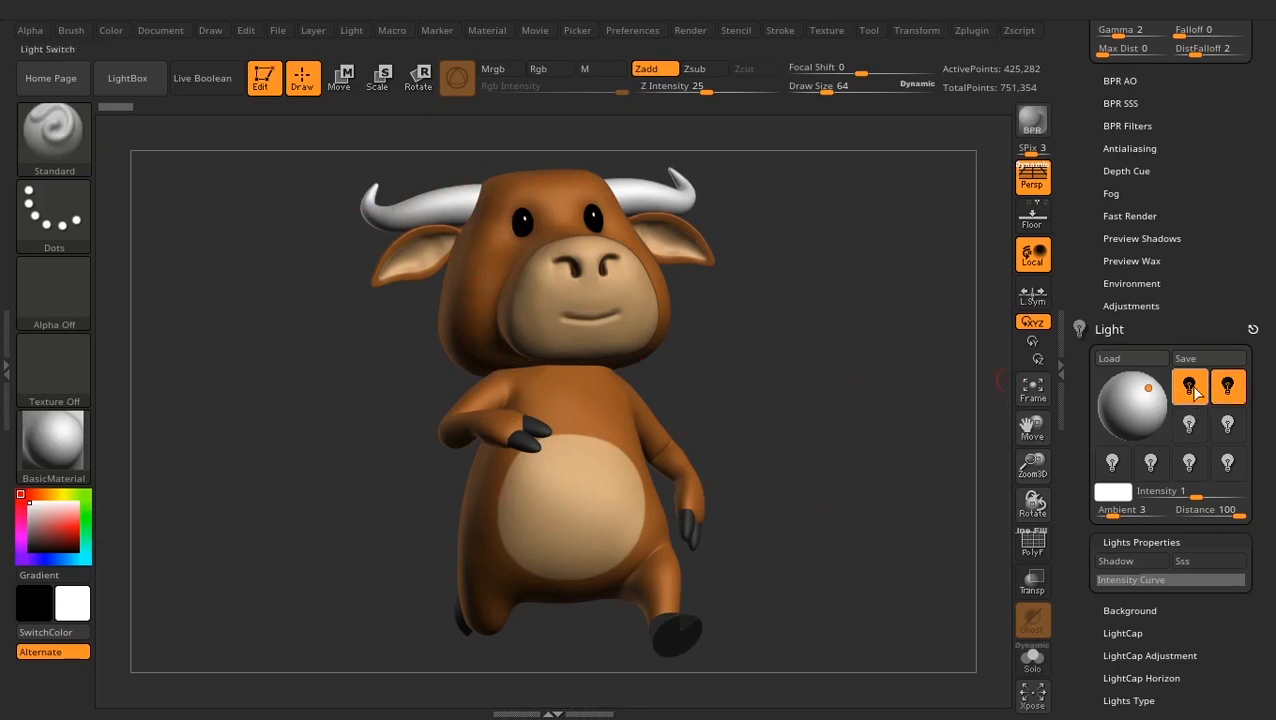
{"action": "left_click", "coordinate": [1190, 428]}
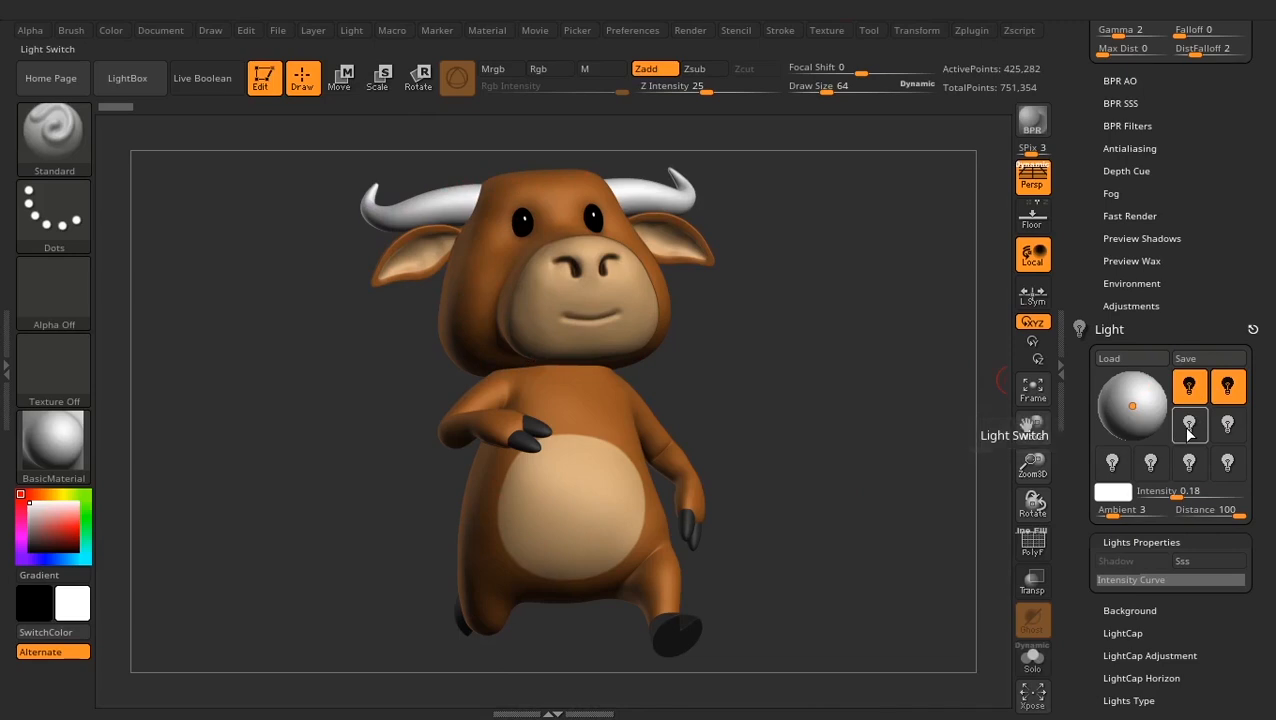
{"action": "left_click", "coordinate": [1190, 428]}
{"action": "double_click", "coordinate": [1191, 387]}
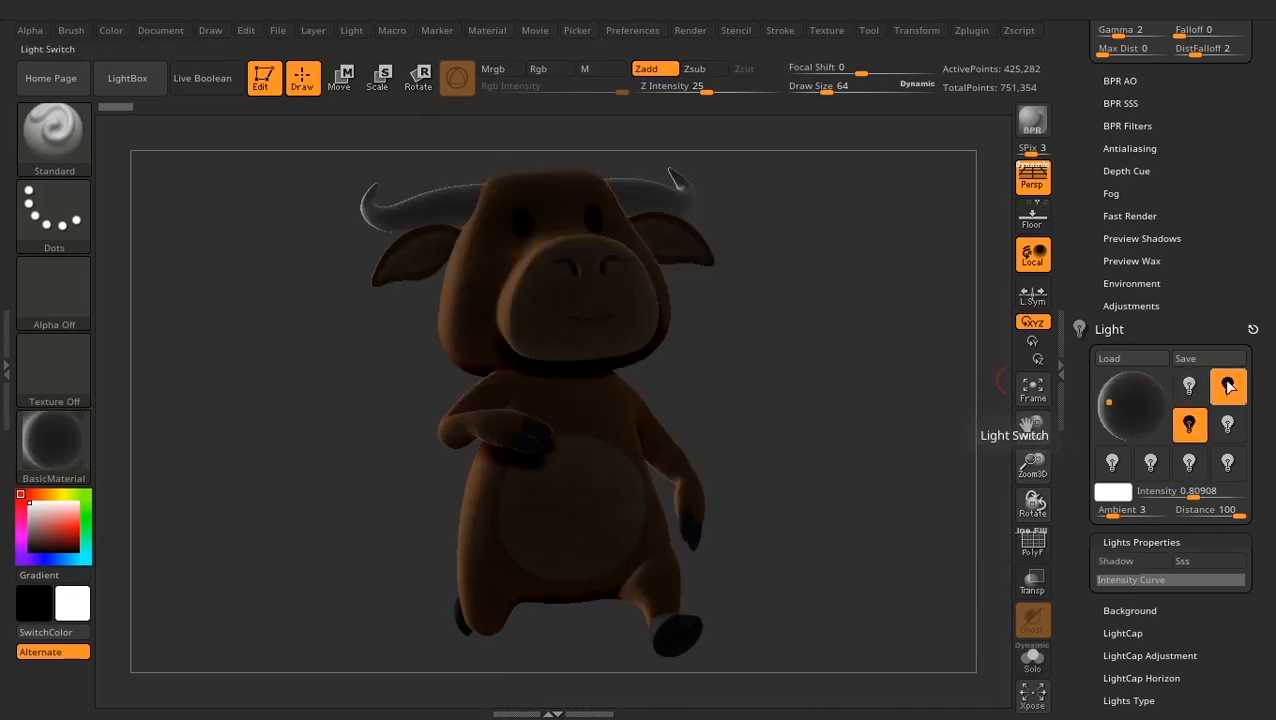
{"action": "double_click", "coordinate": [1228, 387]}
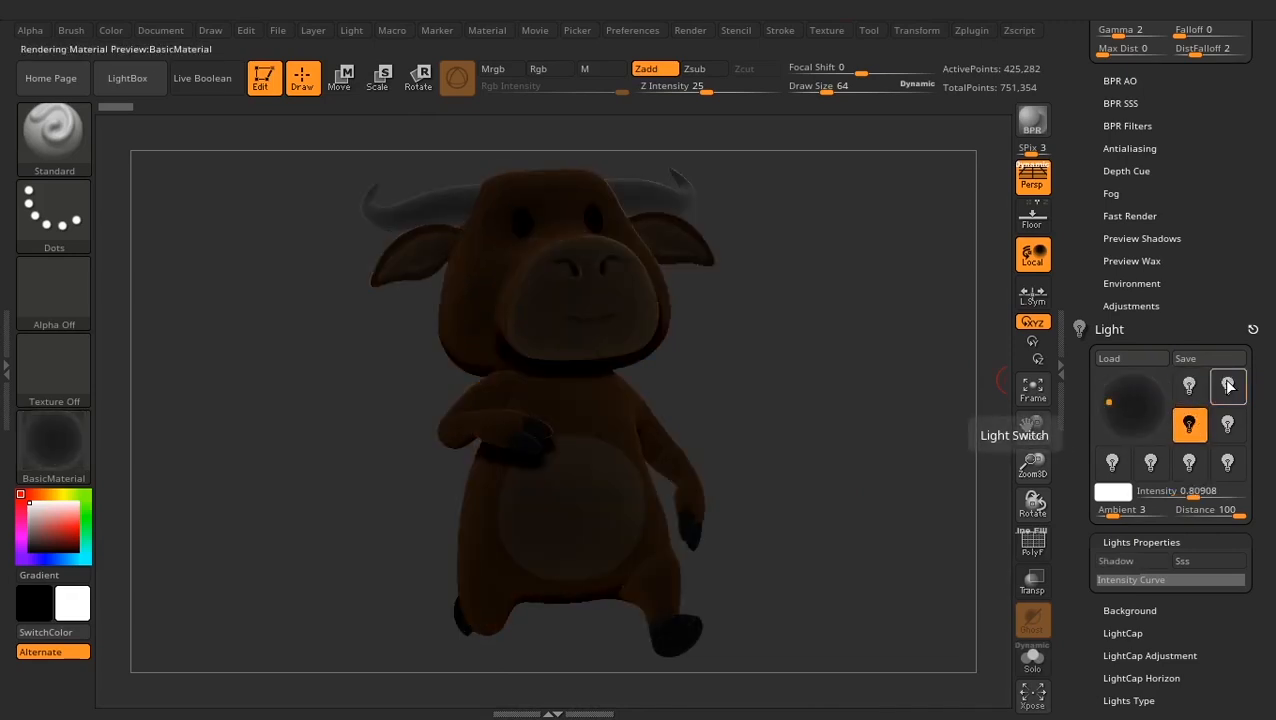
{"action": "left_click", "coordinate": [1189, 426]}
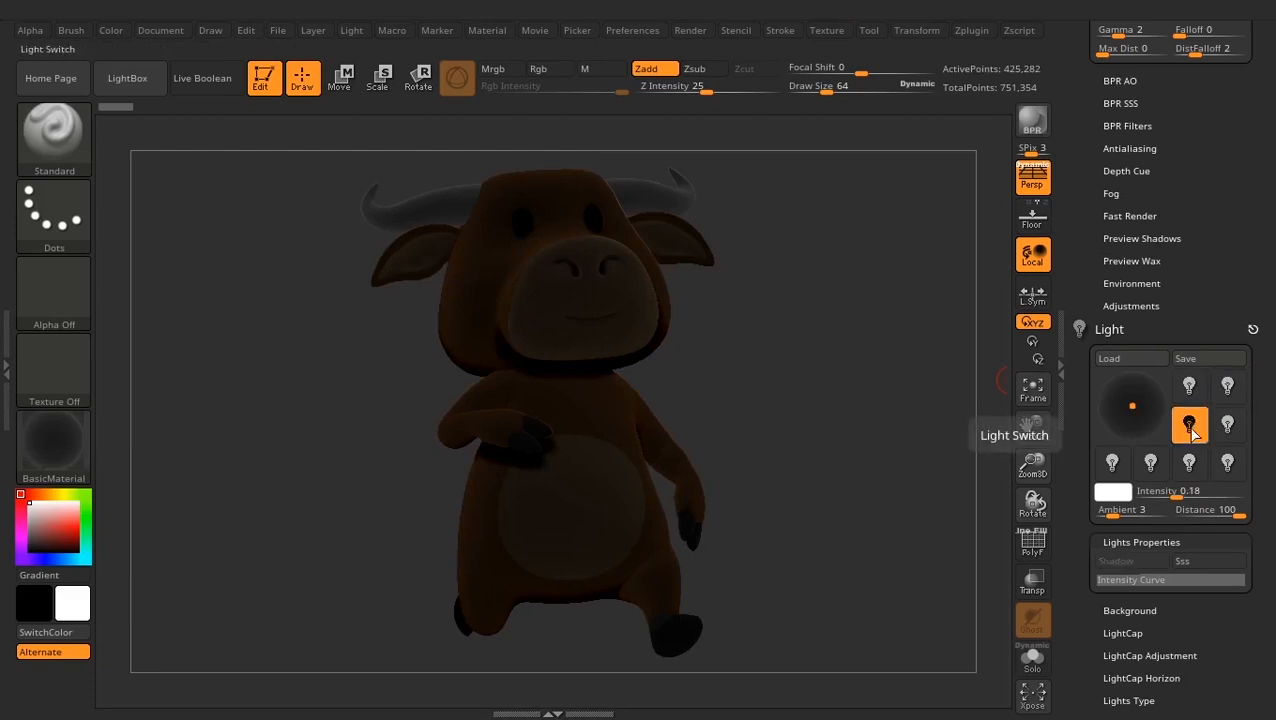
Compare the light types of the three lights and turn off Radial for the third light, leaving it as Sun
{"action": "scroll", "coordinate": [1129, 487], "scroll_direction": "down", "scroll_amount": 3}
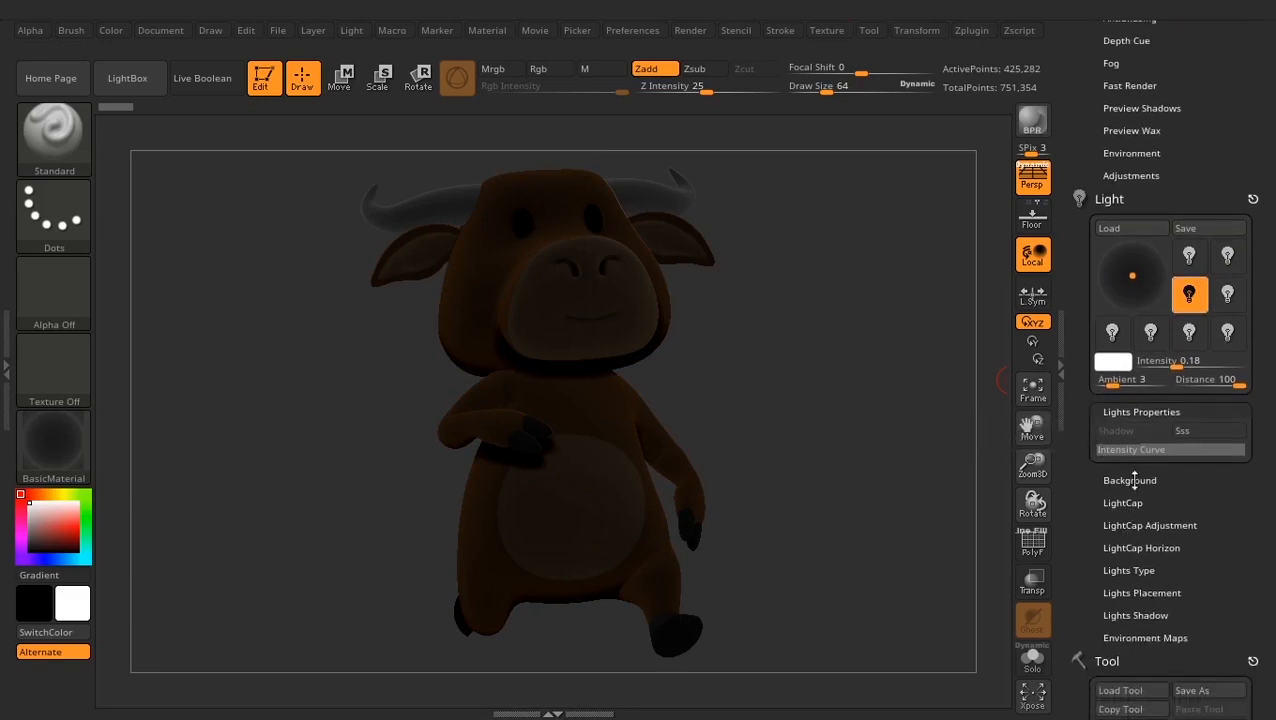
{"action": "left_click", "coordinate": [1138, 570], "text": "shift"}
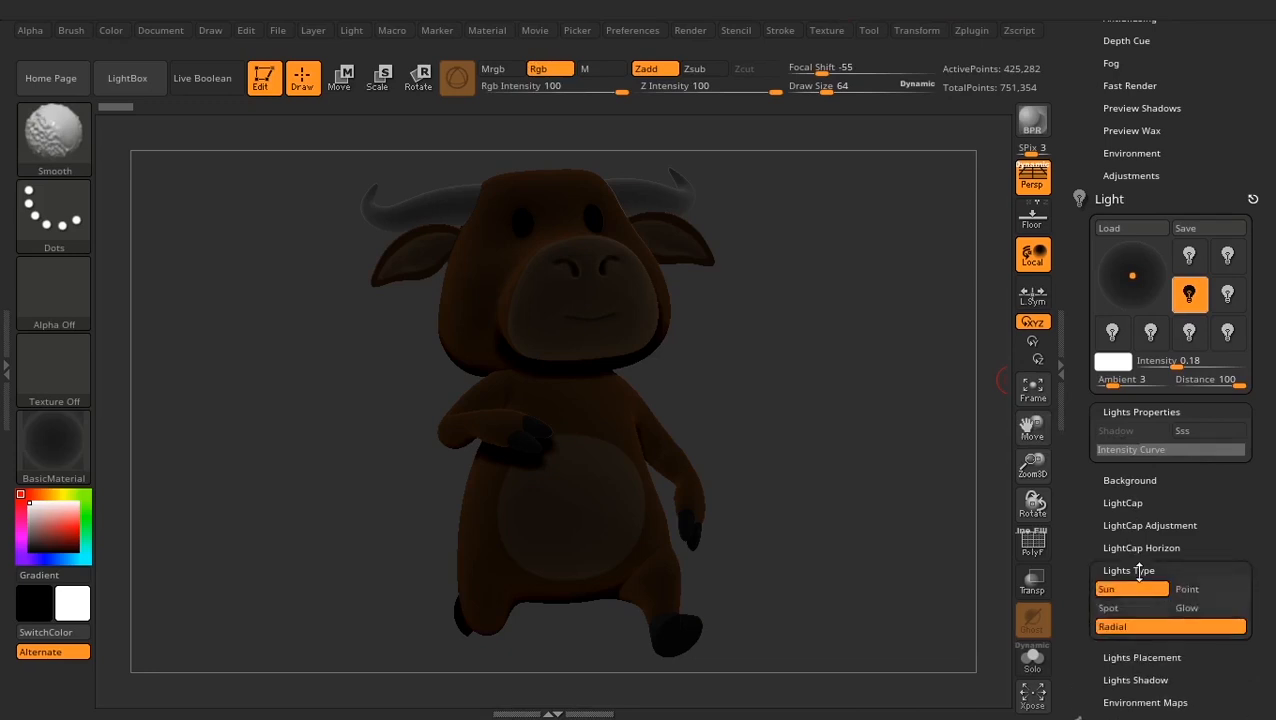
{"action": "scroll", "coordinate": [1080, 510], "scroll_direction": "down", "scroll_amount": 1}
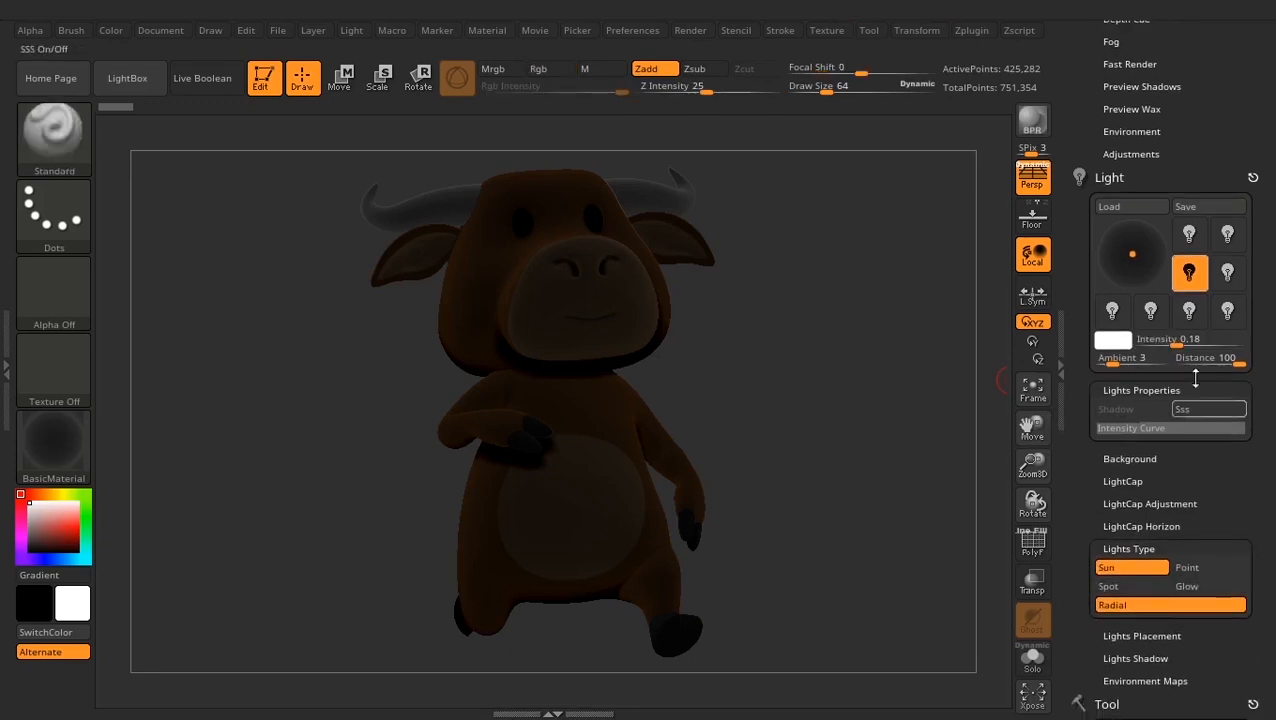
{"action": "left_click", "coordinate": [1188, 238]}
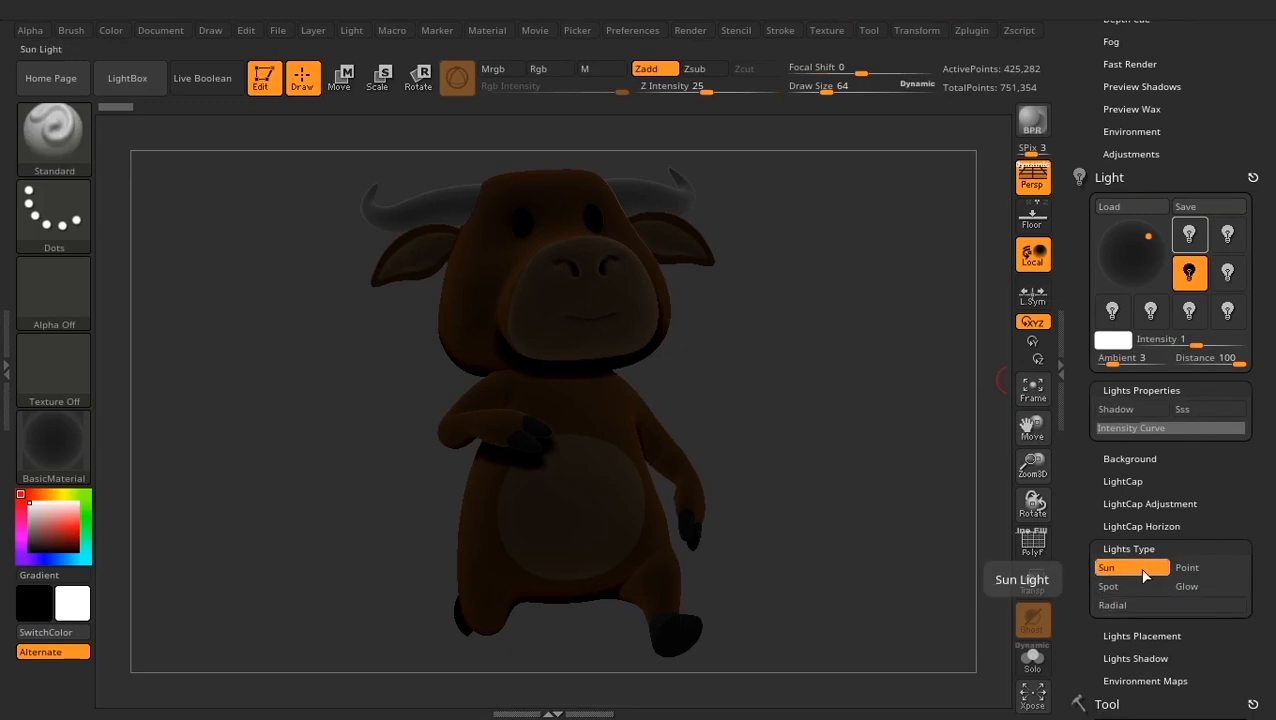
{"action": "left_click", "coordinate": [1229, 234]}
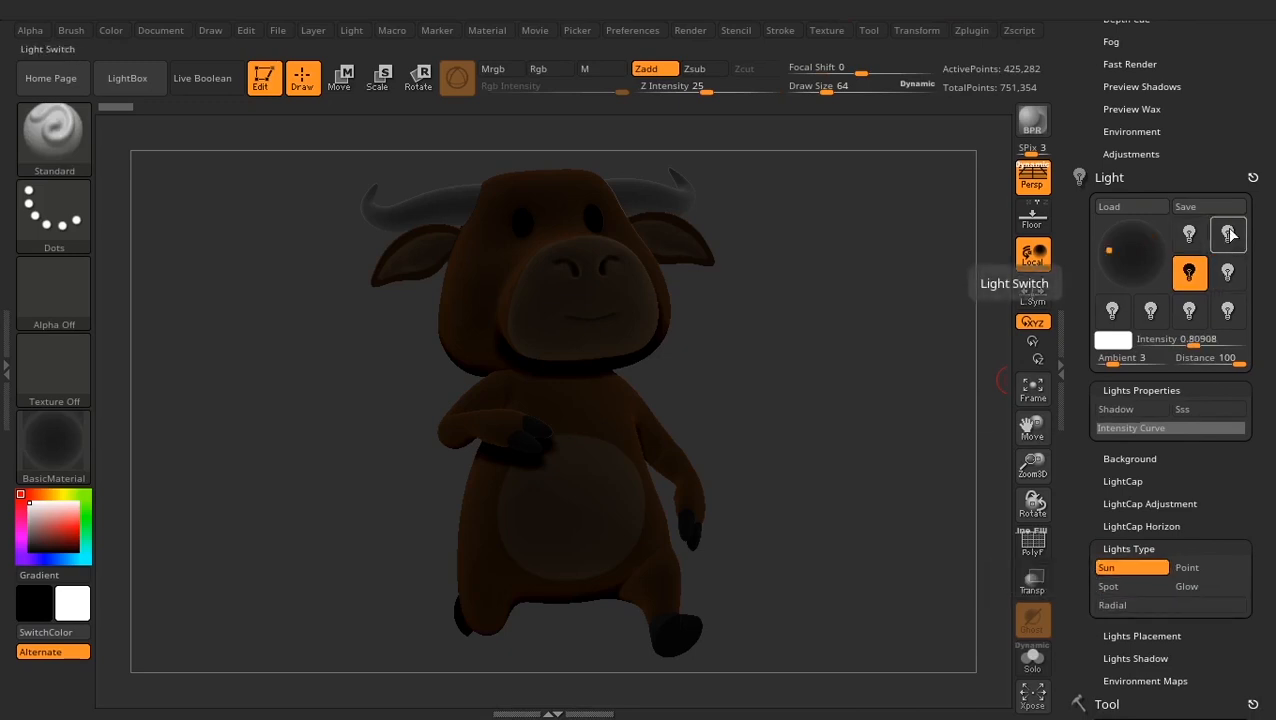
{"action": "left_click", "coordinate": [1196, 284]}
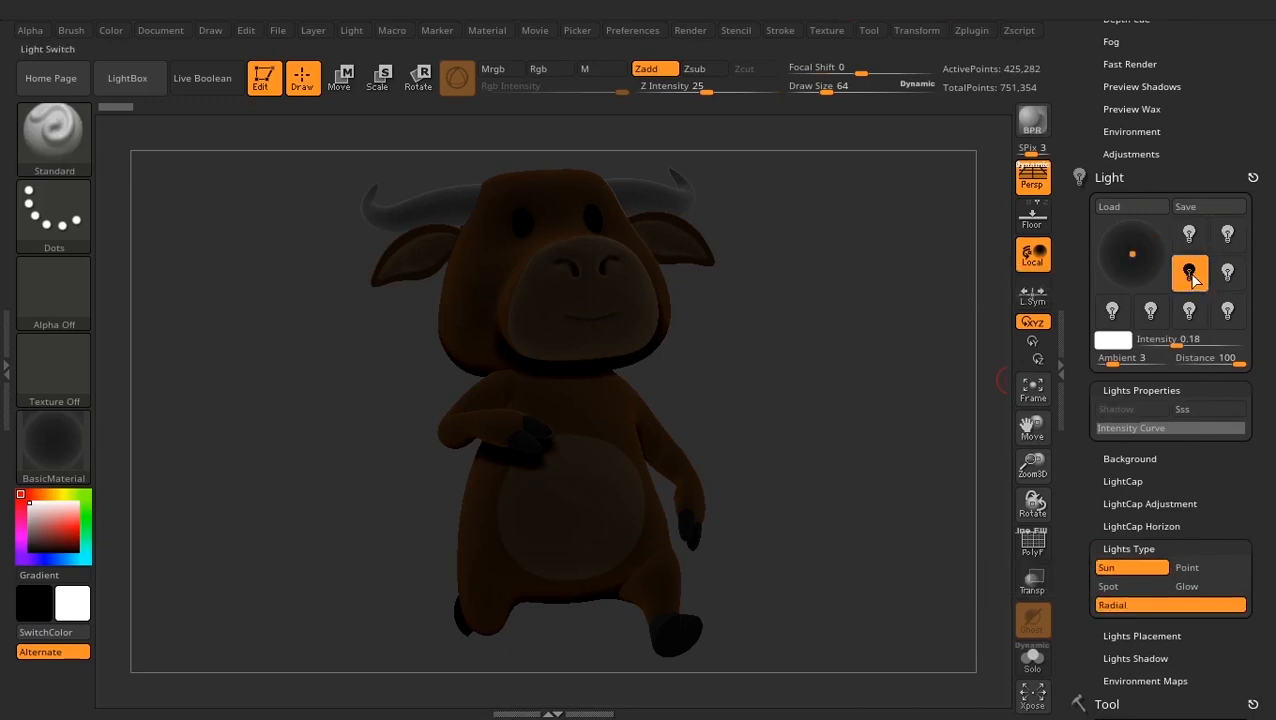
{"action": "left_click", "coordinate": [1149, 607]}
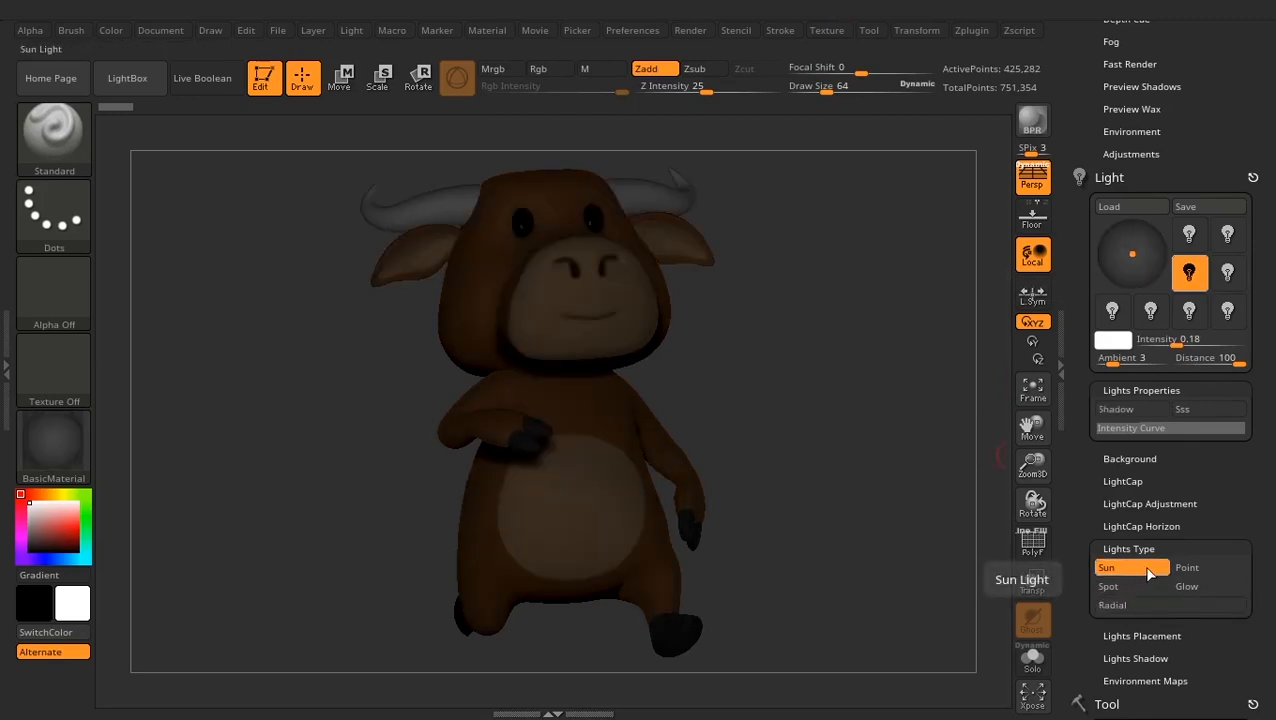
Raise the third light's intensity to about 2.34
{"action": "left_click", "coordinate": [1228, 234]}
{"action": "left_click", "coordinate": [1228, 234]}
{"action": "left_click", "coordinate": [1190, 238]}
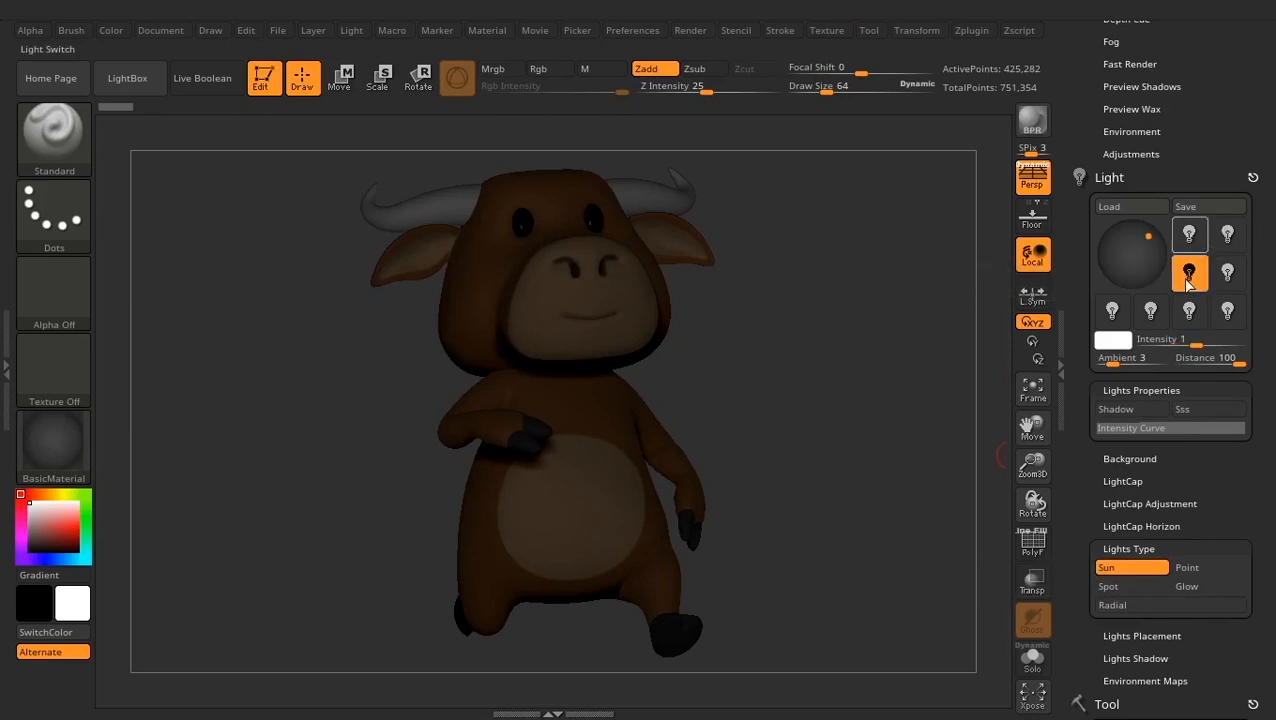
{"action": "left_click", "coordinate": [1187, 277]}
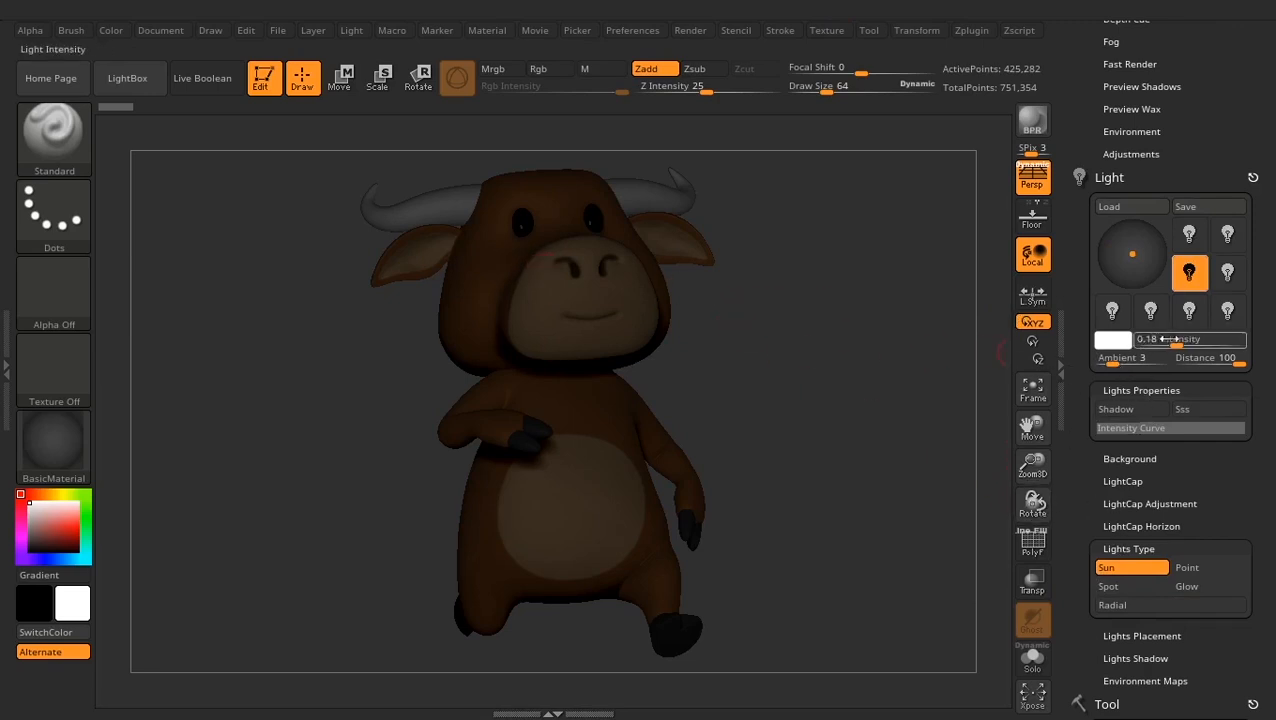
{"action": "left_click_drag", "start_coordinate": [1180, 340], "coordinate": [1212, 340]}
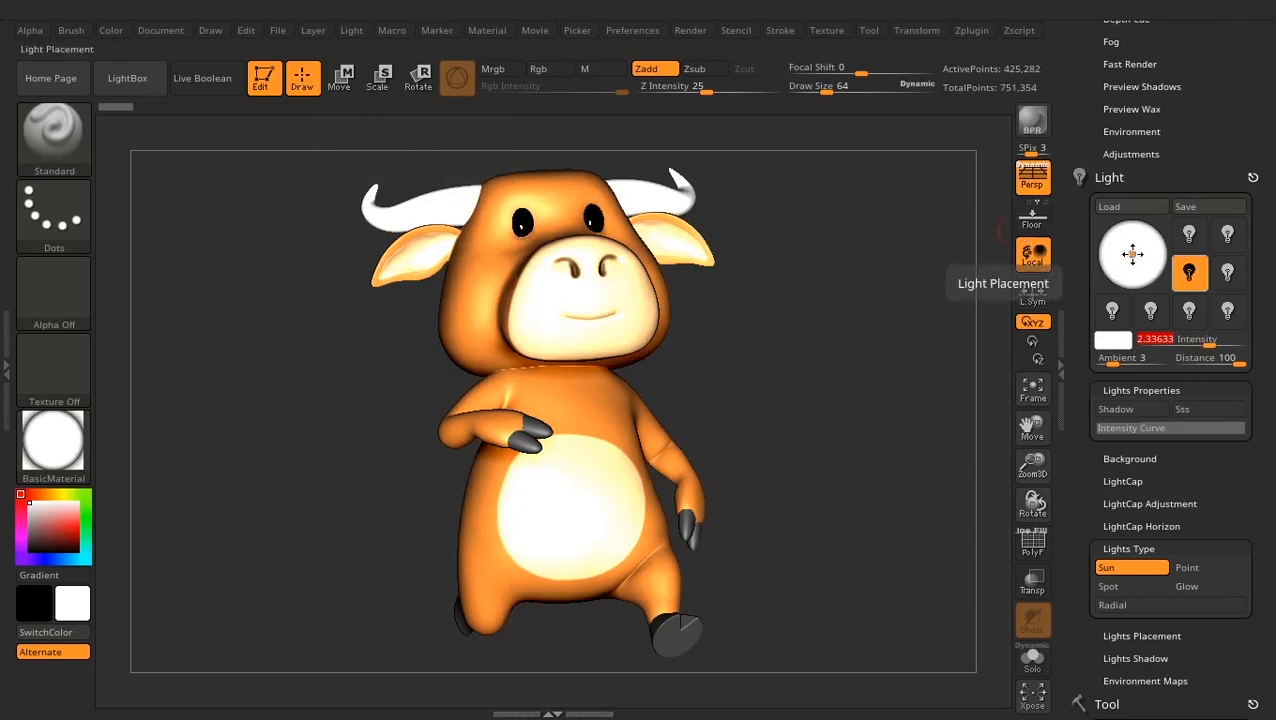
Place the third light behind the bull towards its upper left as a rim light, and run a BPR render
{"action": "left_click_drag", "start_coordinate": [1133, 254], "coordinate": [1133, 251]}
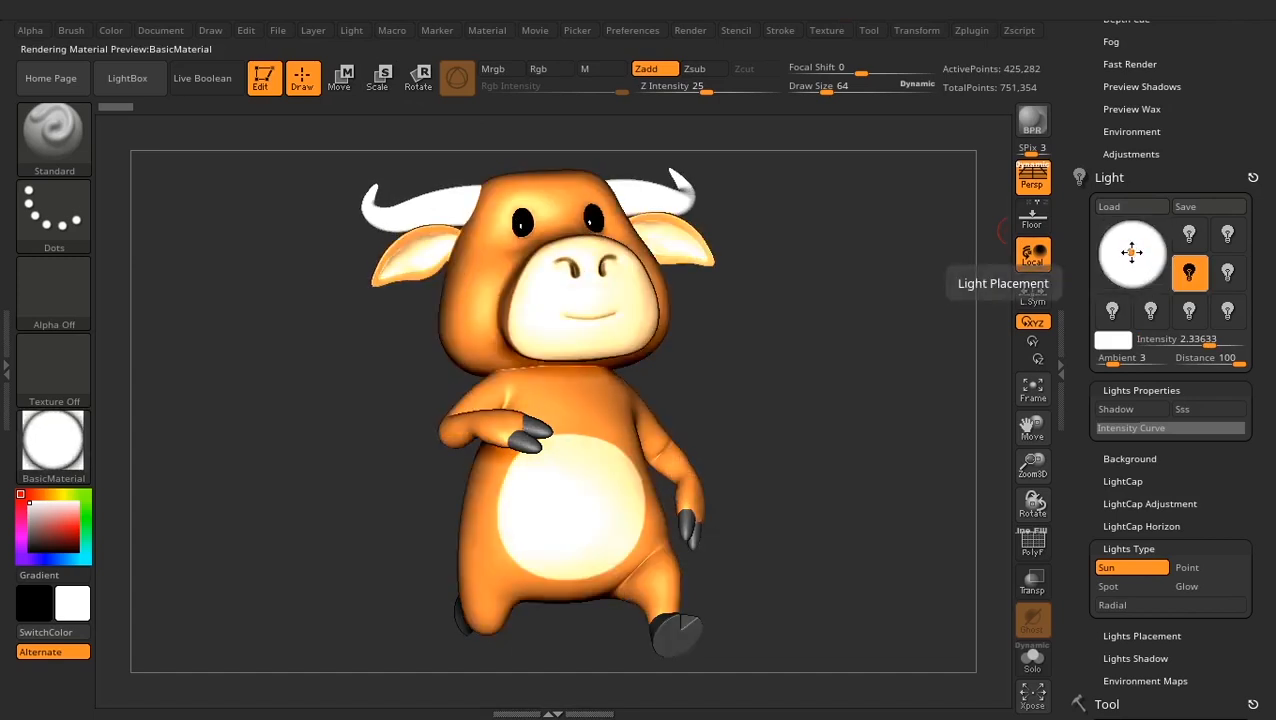
{"action": "left_click", "coordinate": [1130, 252]}
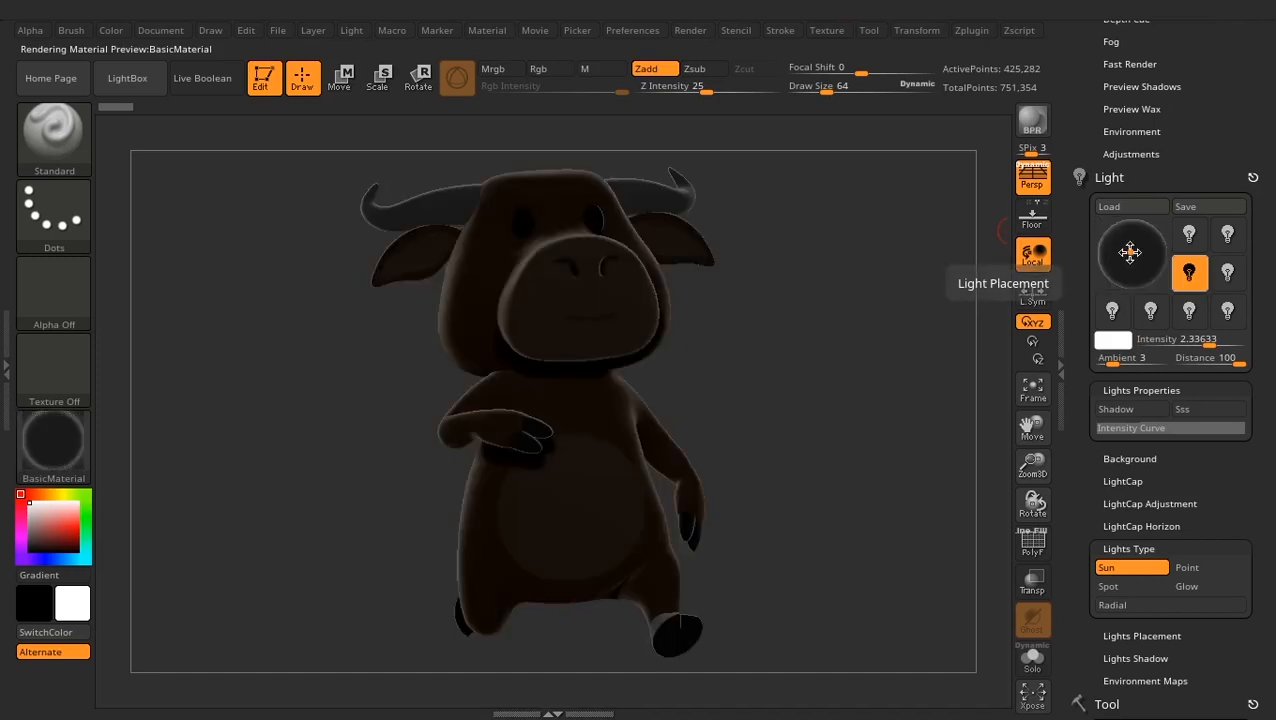
{"action": "left_click", "coordinate": [1128, 254]}
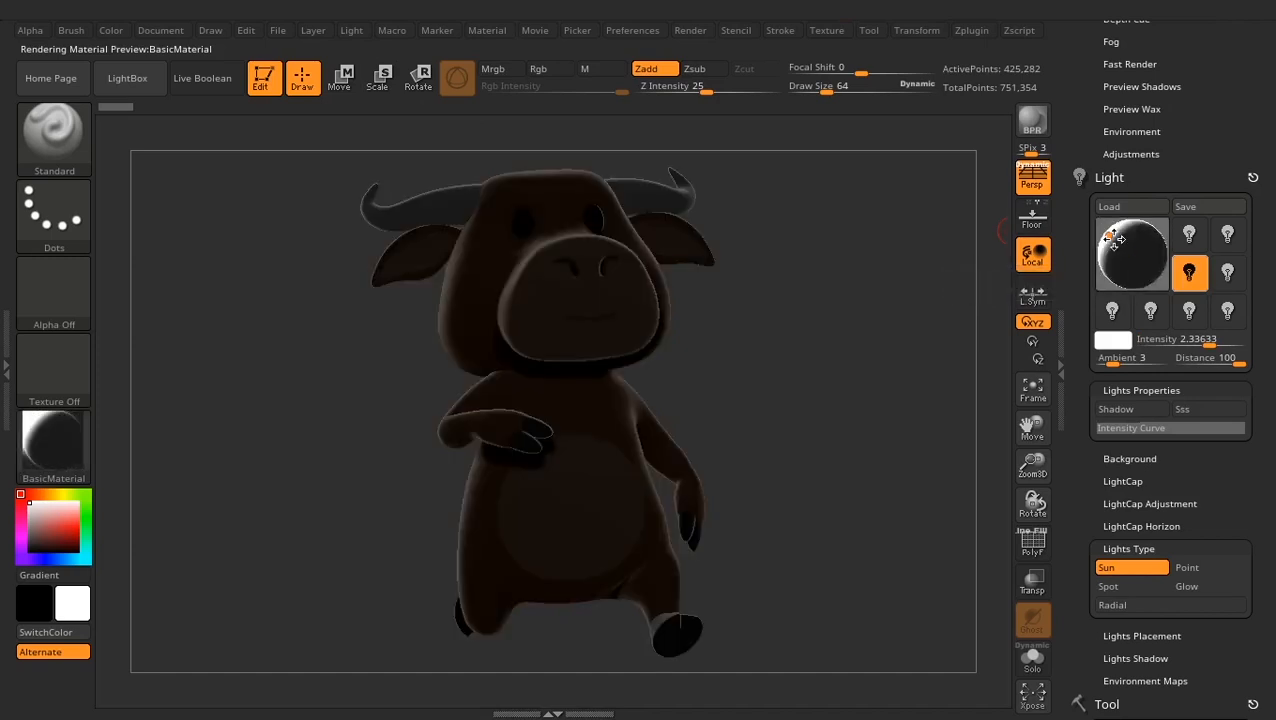
{"action": "left_click", "coordinate": [1134, 251]}
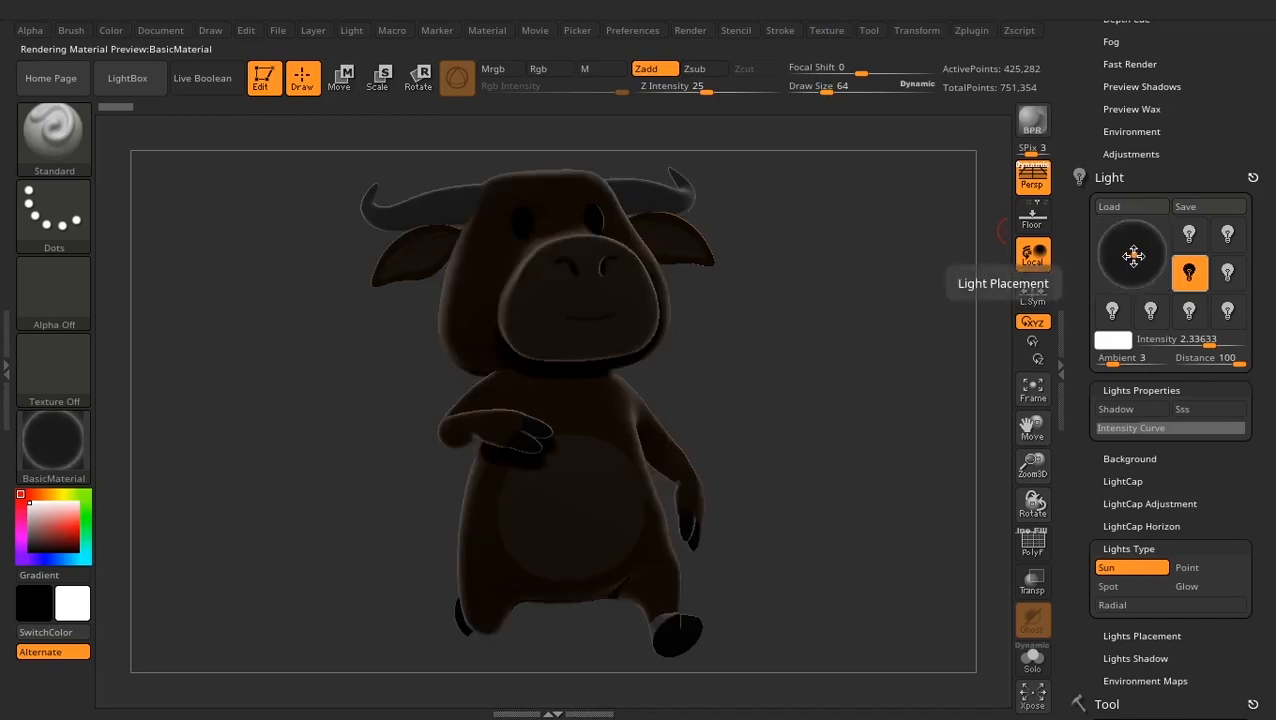
{"action": "left_click", "coordinate": [1133, 256]}
{"action": "left_click", "coordinate": [1133, 256]}
{"action": "left_click", "coordinate": [1133, 256]}
{"action": "left_click", "coordinate": [1133, 256]}
{"action": "left_click", "coordinate": [1133, 256]}
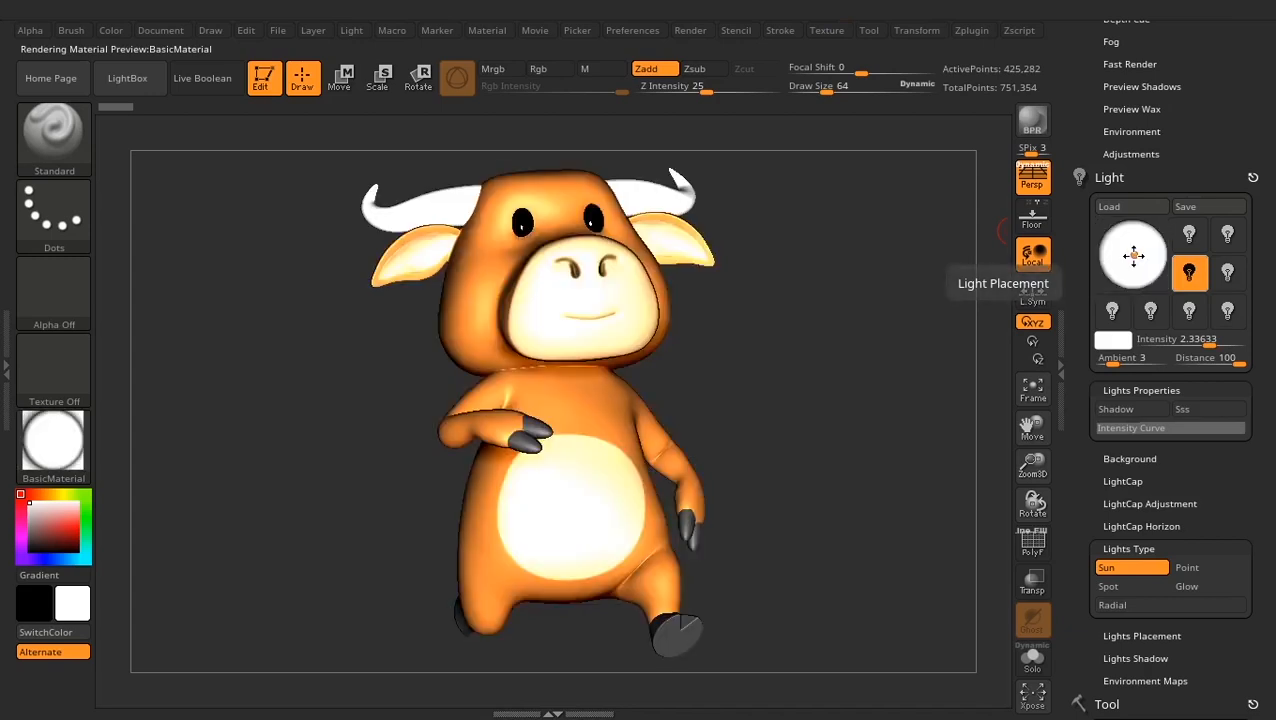
{"action": "left_click", "coordinate": [1133, 256]}
{"action": "left_click_drag", "start_coordinate": [1139, 256], "coordinate": [1122, 244]}
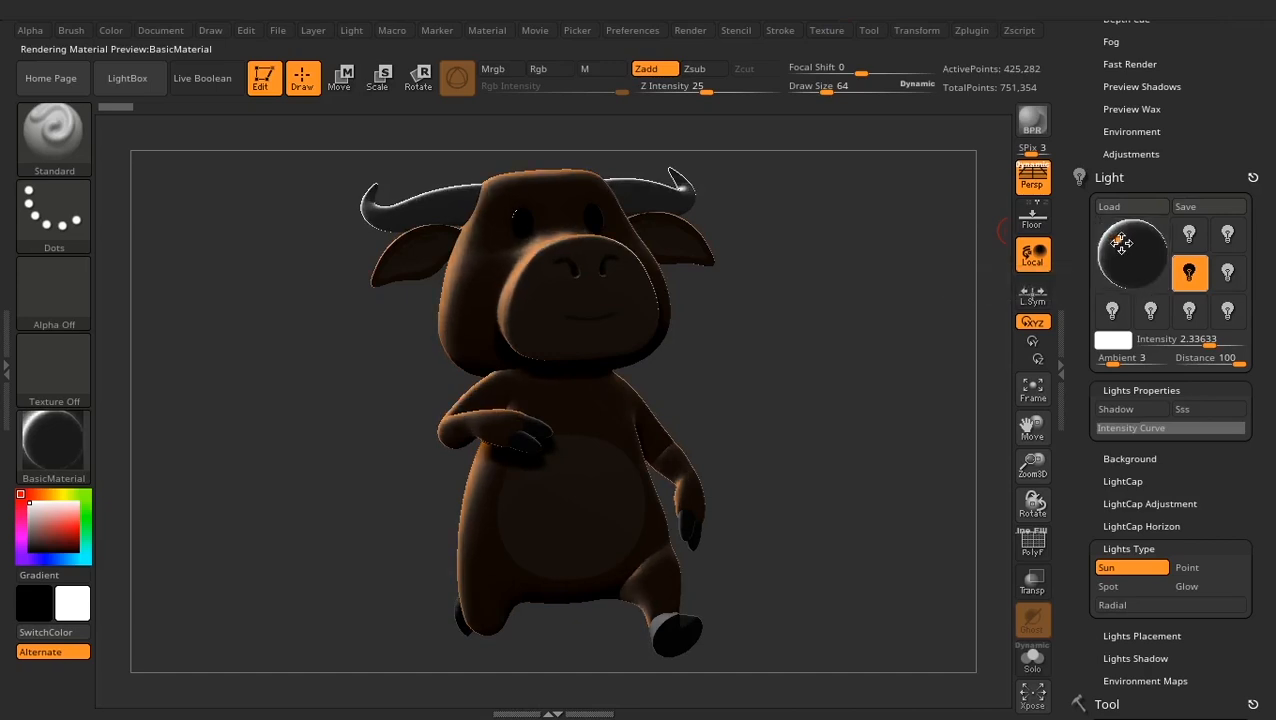
{"action": "left_click", "coordinate": [1048, 124]}
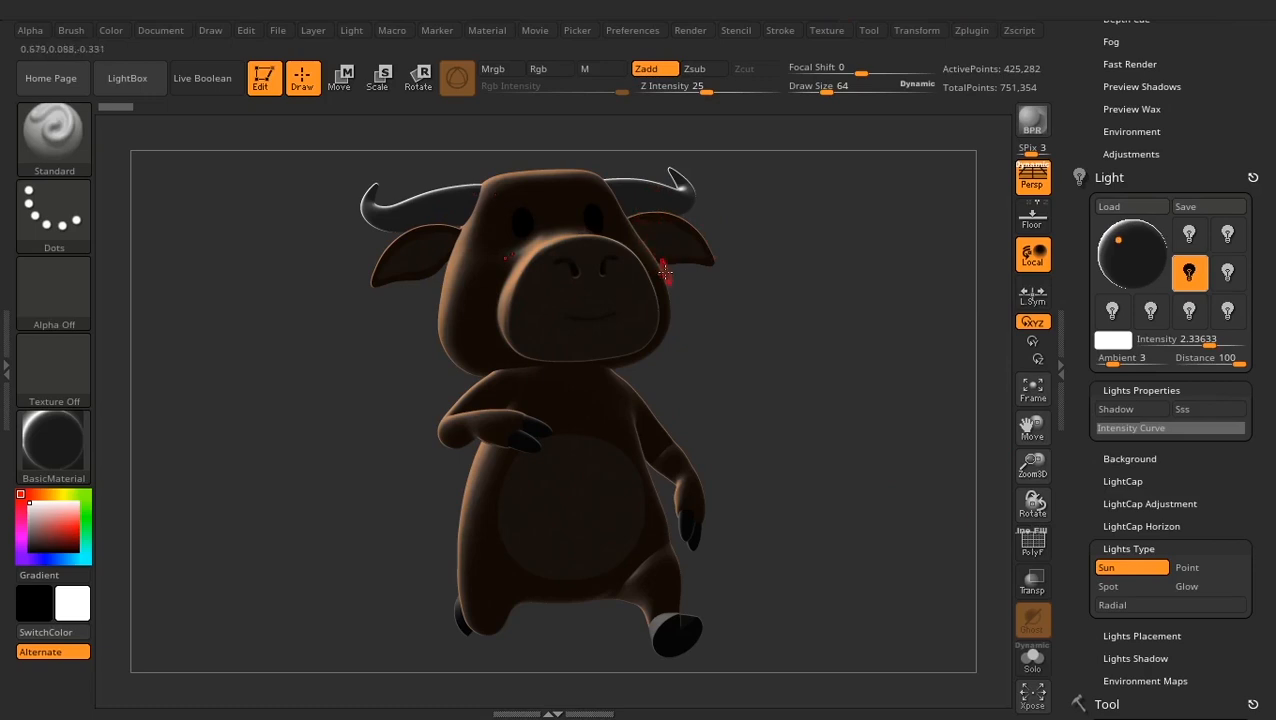
Turn off the polypaint colour display on all subtools, from 05_transpose and Mata down to Buntut
{"action": "left_click_drag", "start_coordinate": [1078, 477], "coordinate": [1081, 345]}
{"action": "left_click_drag", "start_coordinate": [1081, 459], "coordinate": [1084, 300]}
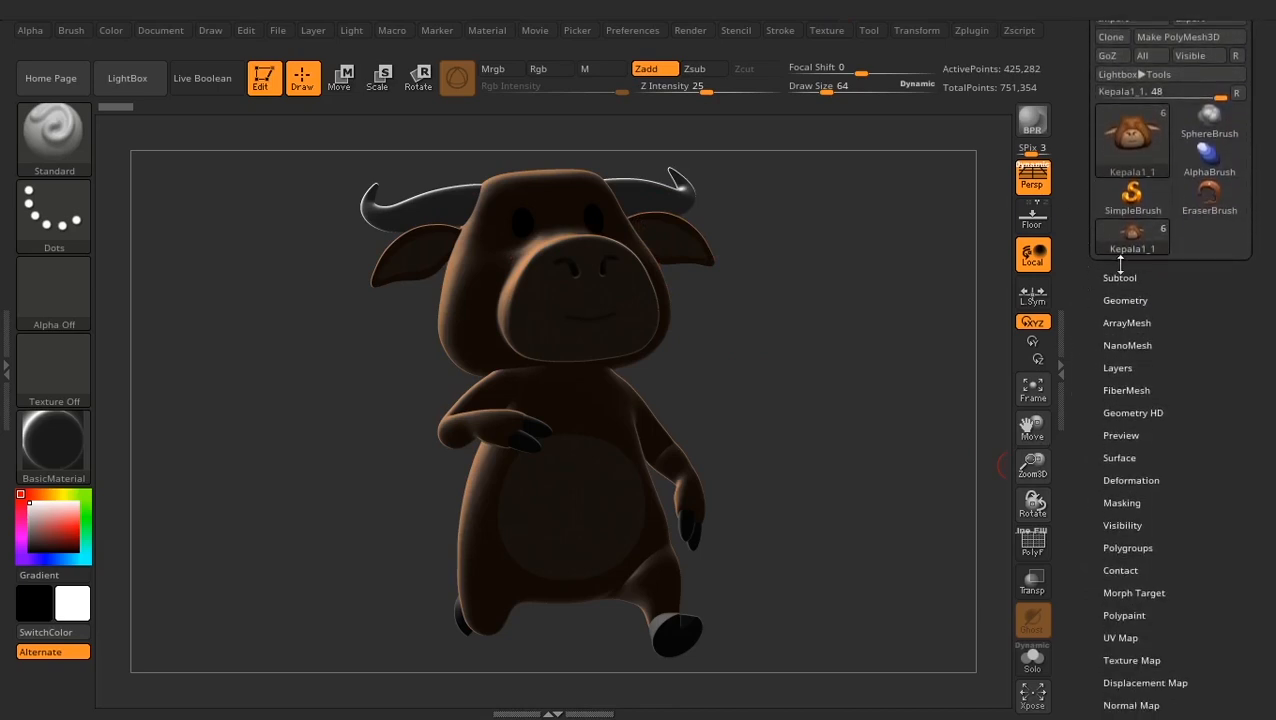
{"action": "left_click", "coordinate": [1120, 277]}
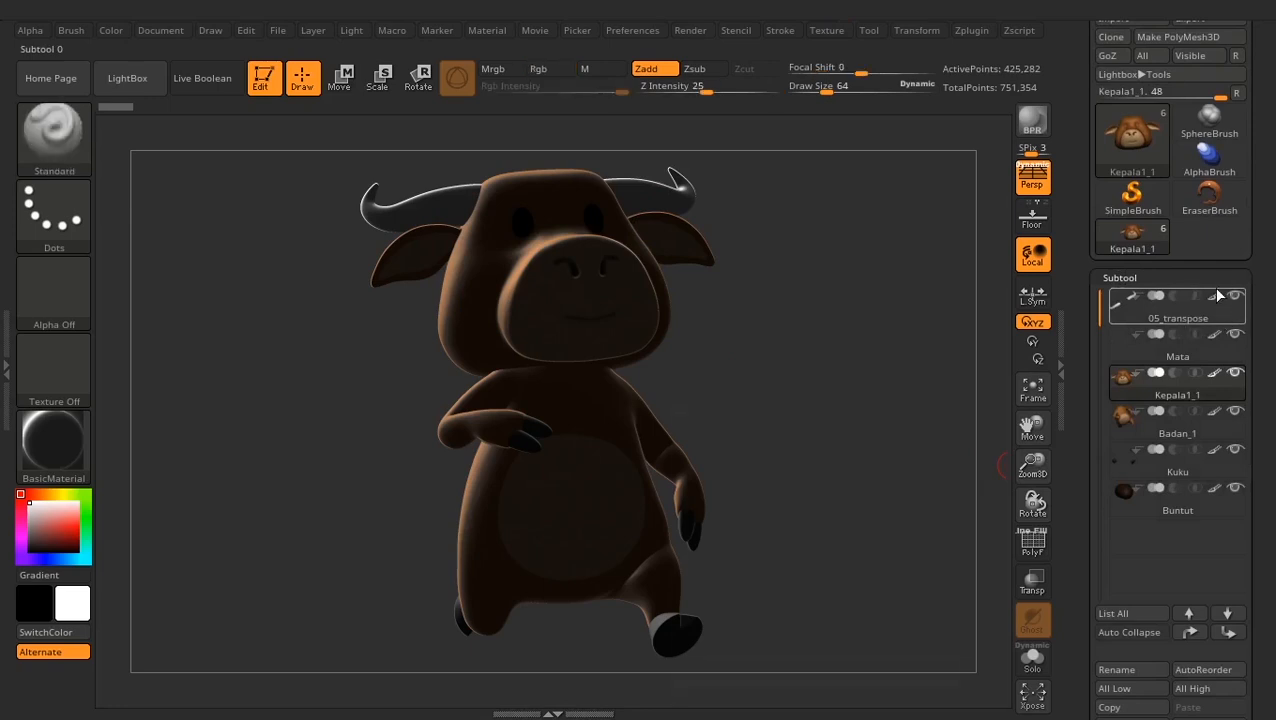
{"action": "mouse_move", "coordinate": [1124, 305]}
{"action": "left_click", "coordinate": [1214, 373]}
{"action": "left_click", "coordinate": [1214, 411]}
{"action": "left_click", "coordinate": [1214, 449]}
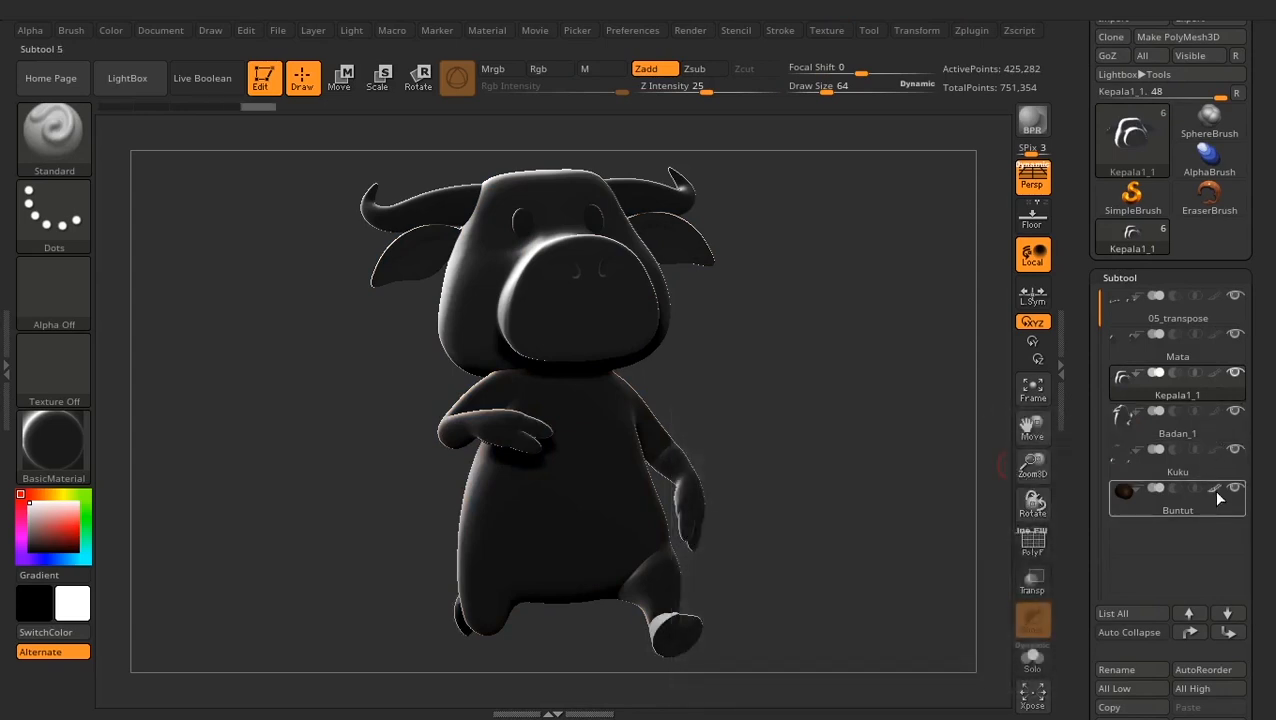
{"action": "left_click", "coordinate": [1212, 487]}
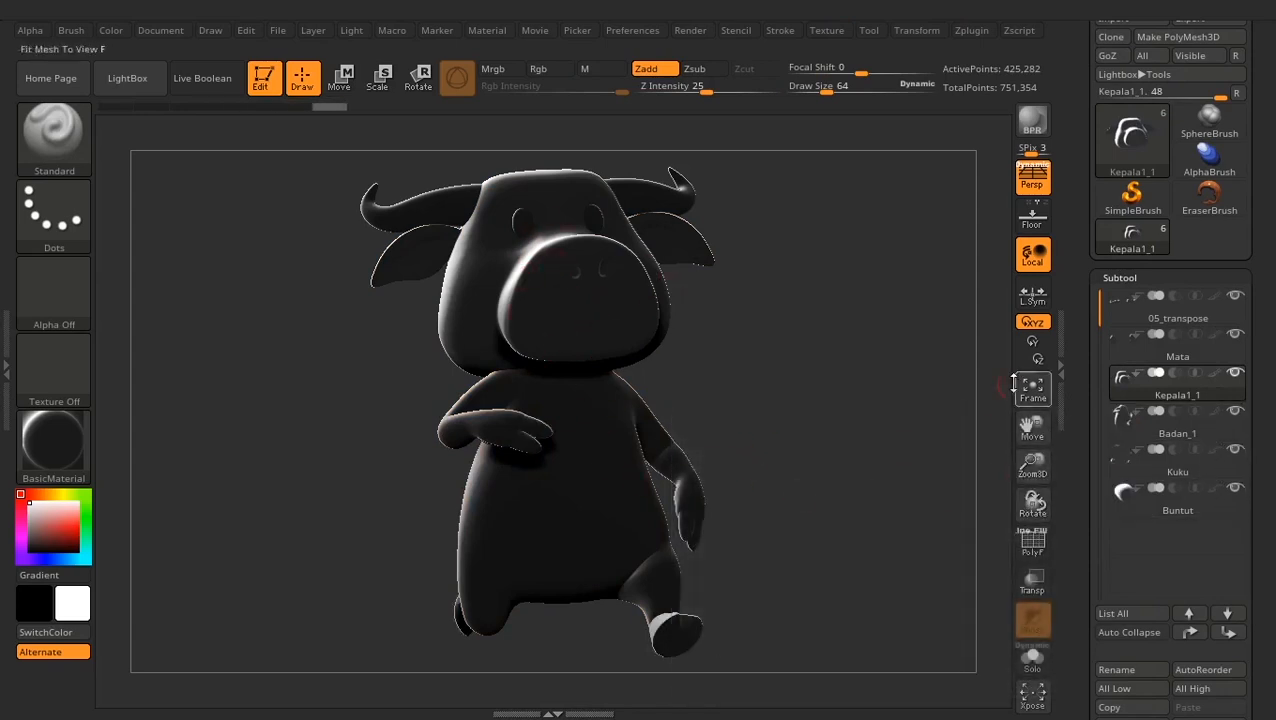
Set the main colour to near-black so the unpainted bull subtools appear black
{"action": "scroll", "coordinate": [1096, 424], "scroll_direction": "up", "scroll_amount": 5}
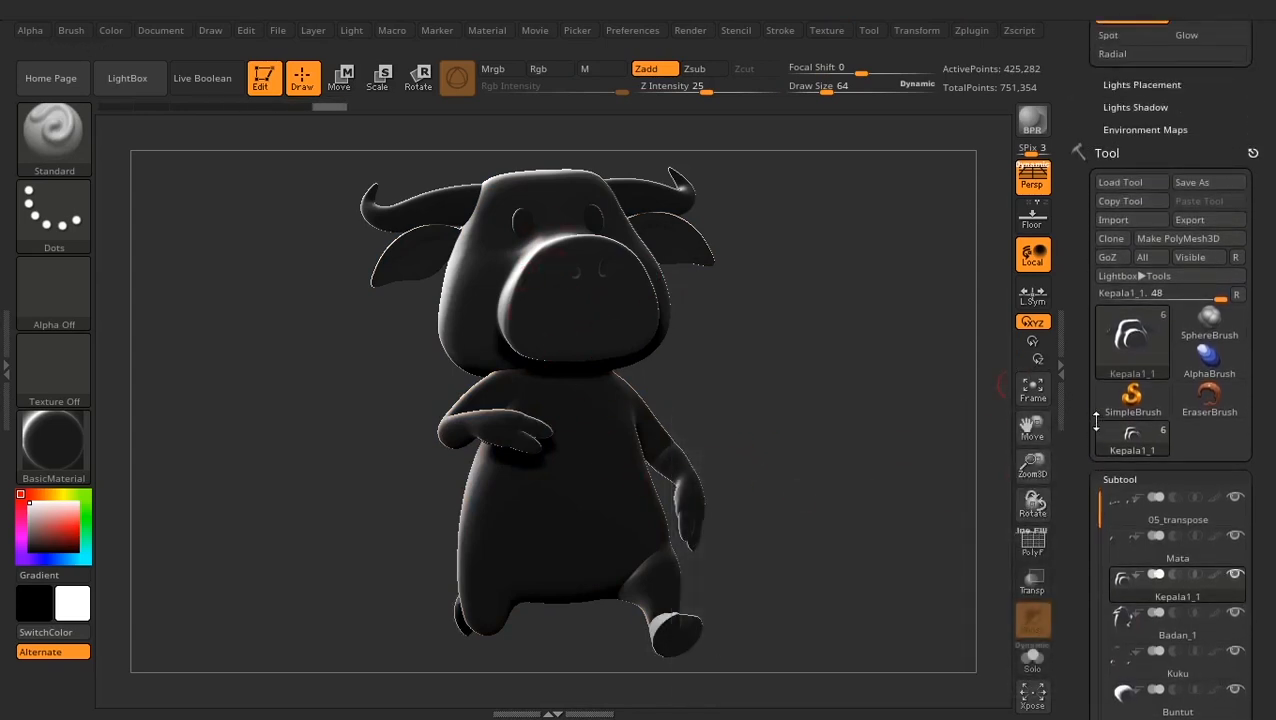
{"action": "scroll", "coordinate": [1096, 424], "scroll_direction": "down", "scroll_amount": 3}
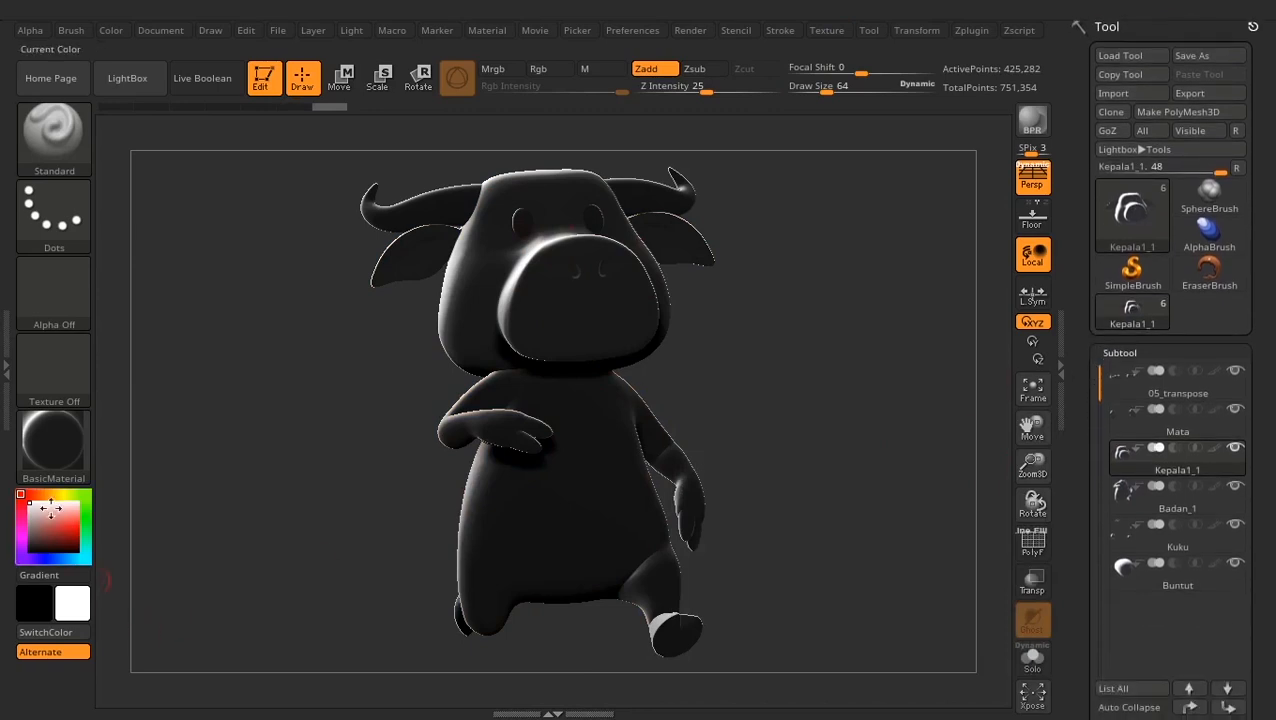
{"action": "left_click", "coordinate": [41, 515]}
{"action": "left_click_drag", "start_coordinate": [41, 515], "coordinate": [8, 550]}
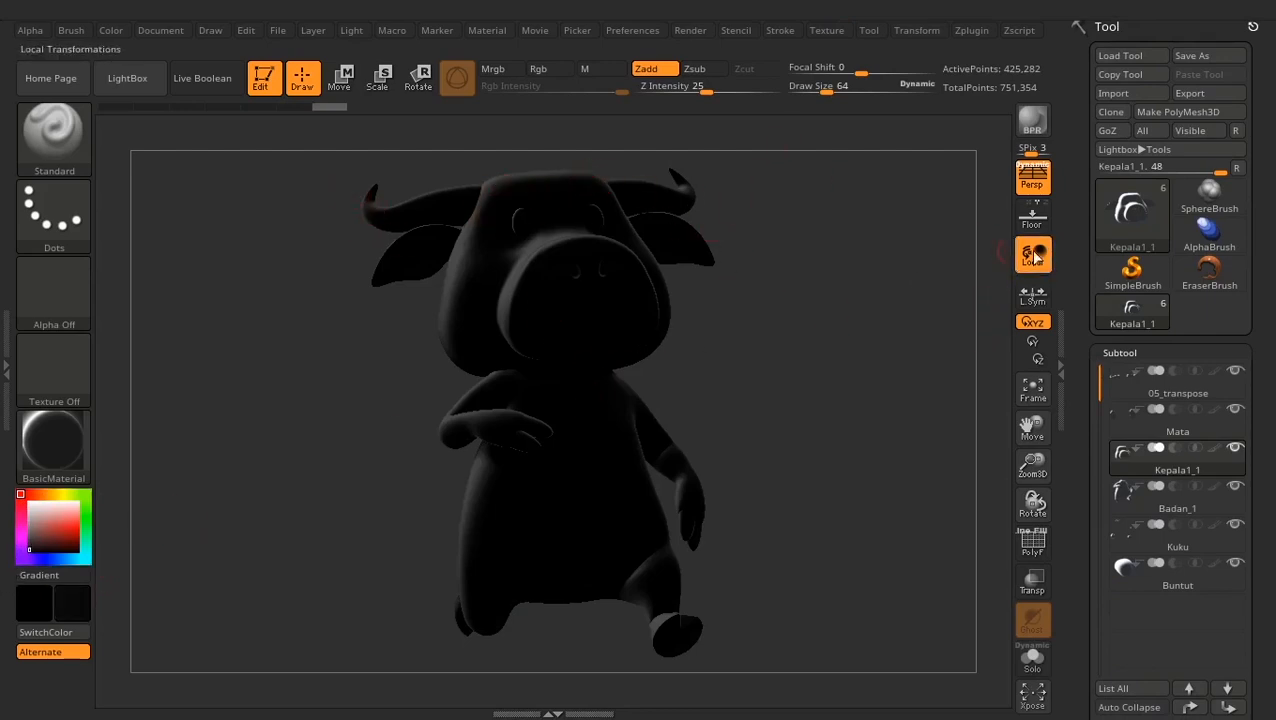
{"action": "left_click_drag", "start_coordinate": [1073, 198], "coordinate": [1090, 482]}
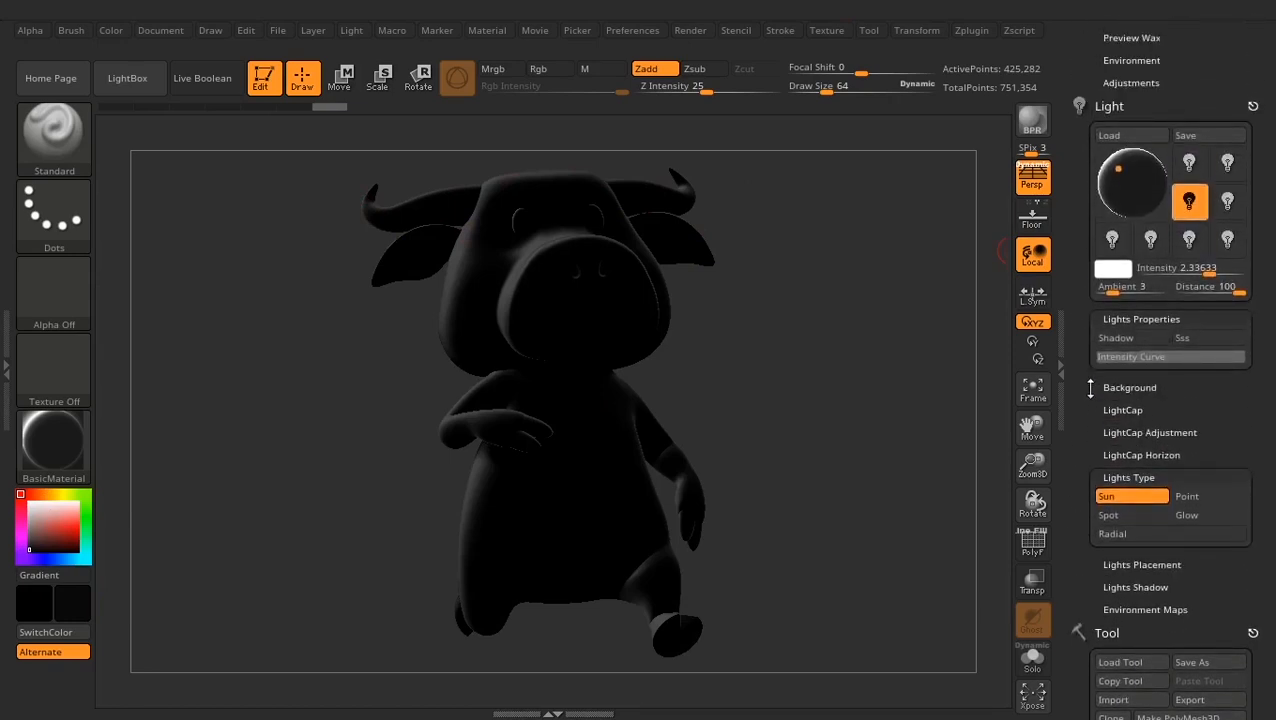
Set the third light's intensity to 5 and shift it farther left behind the bull to widen the rim along its left outline
{"action": "mouse_move", "coordinate": [1150, 268]}
{"action": "left_mouse_down"}
{"action": "mouse_move", "coordinate": [1218, 269]}
{"action": "mouse_move", "coordinate": [1172, 268]}
{"action": "left_mouse_up"}
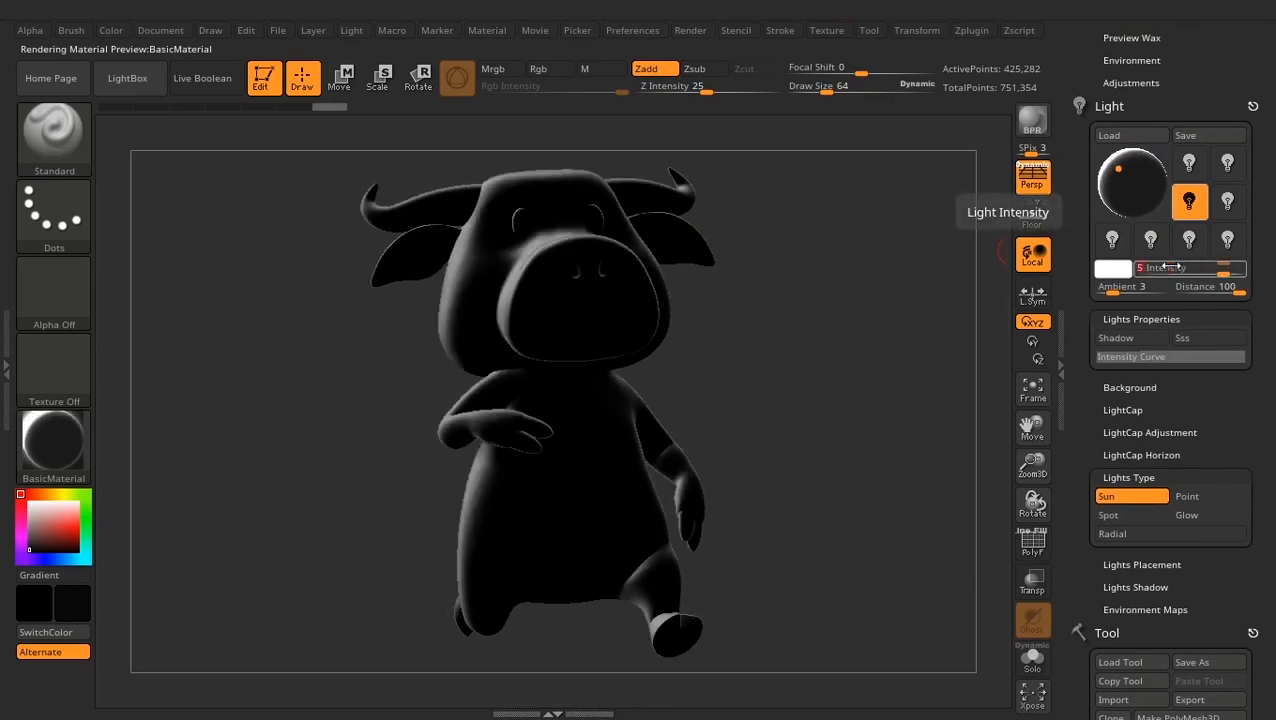
{"action": "left_click_drag", "start_coordinate": [1117, 167], "coordinate": [1118, 174]}
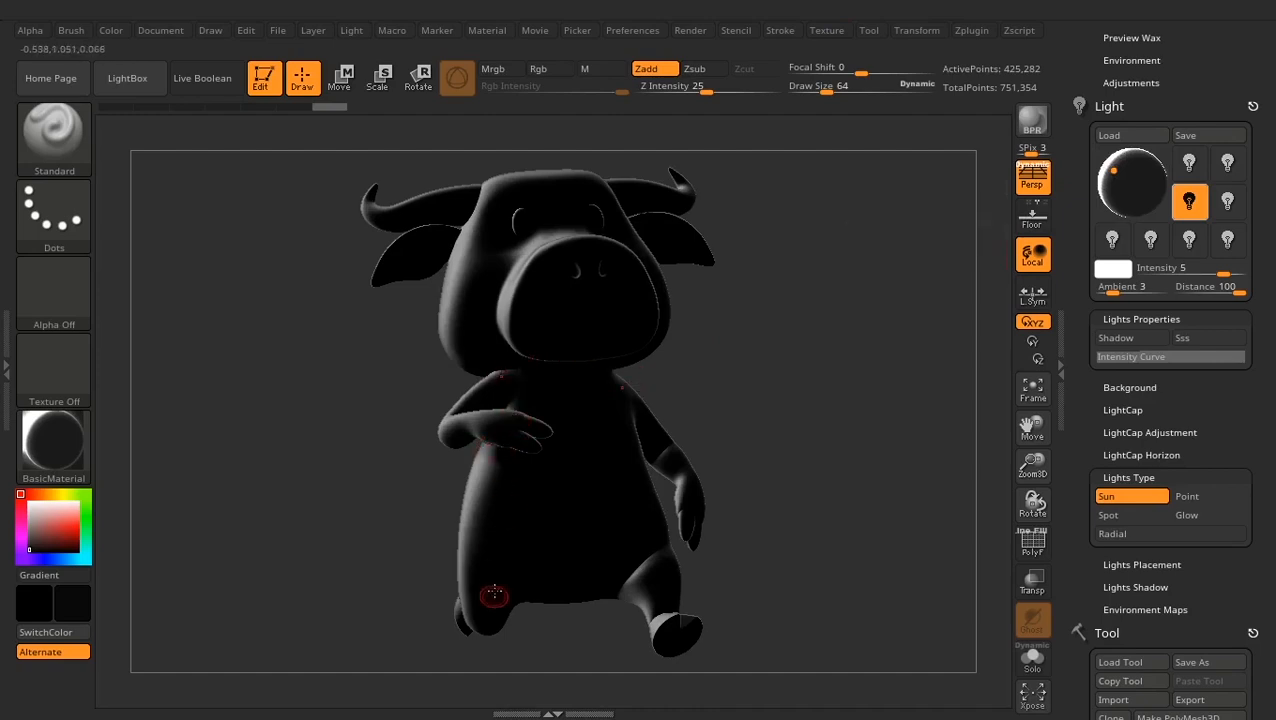
{"action": "left_click", "coordinate": [1107, 168]}
{"action": "left_click", "coordinate": [1108, 170]}
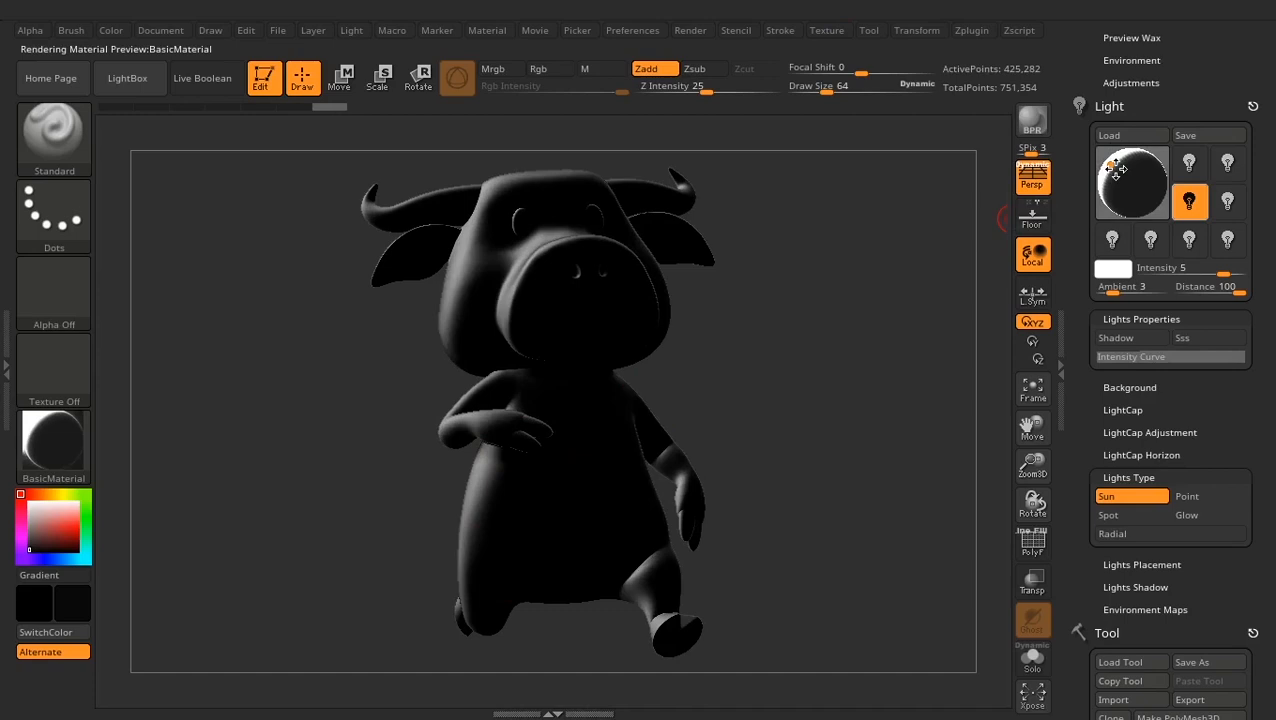
{"action": "left_click_drag", "start_coordinate": [1116, 169], "coordinate": [1112, 176]}
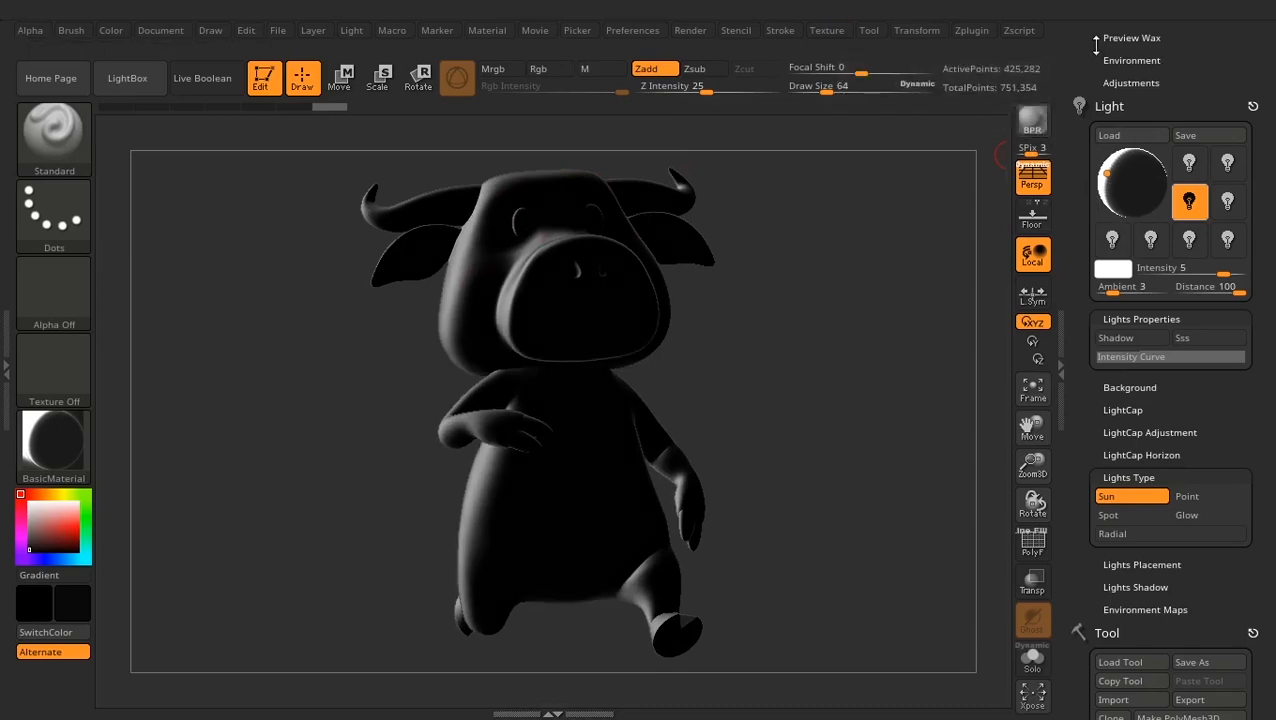
Export the Shaded BPR pass as a PSD named BPR_Rimlight01
{"action": "mouse_move", "coordinate": [1096, 44]}
{"action": "left_mouse_down"}
{"action": "mouse_move", "coordinate": [1120, 310]}
{"action": "mouse_move", "coordinate": [1122, 255]}
{"action": "left_mouse_up"}
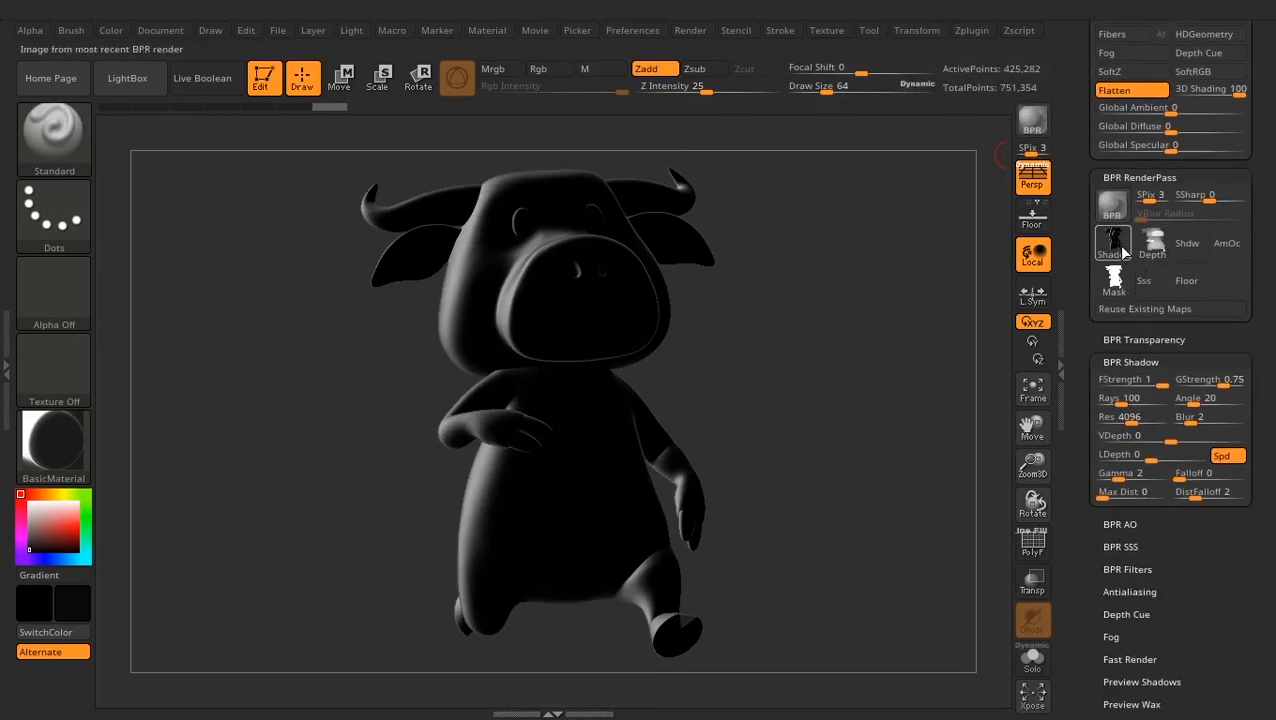
{"action": "left_click", "coordinate": [1122, 250]}
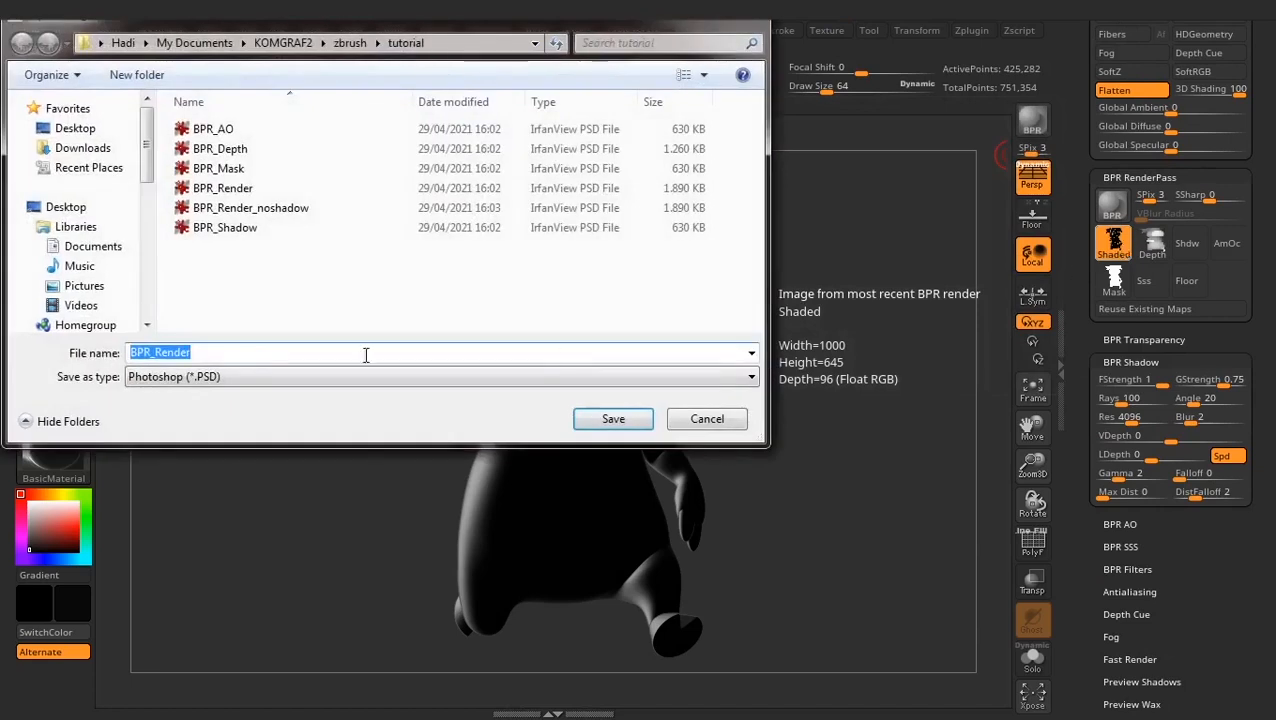
{"action": "left_click", "coordinate": [210, 354]}
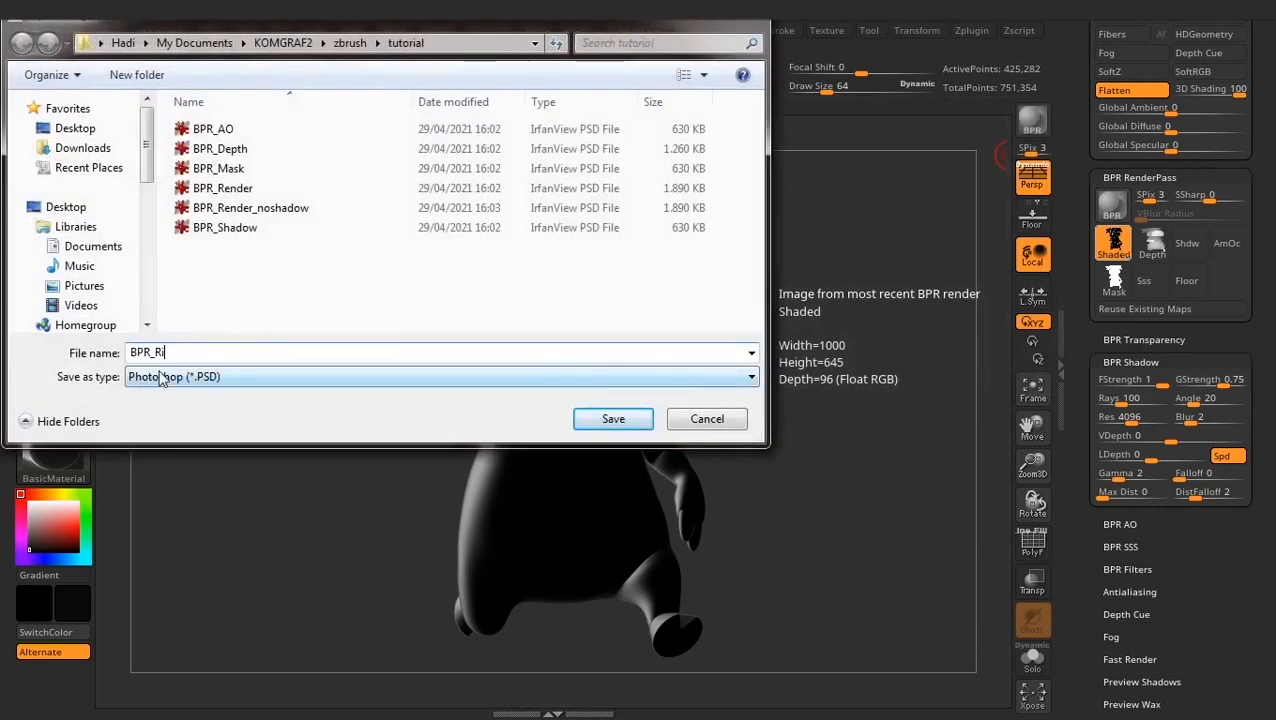
{"action": "type", "text": "imlight01"}
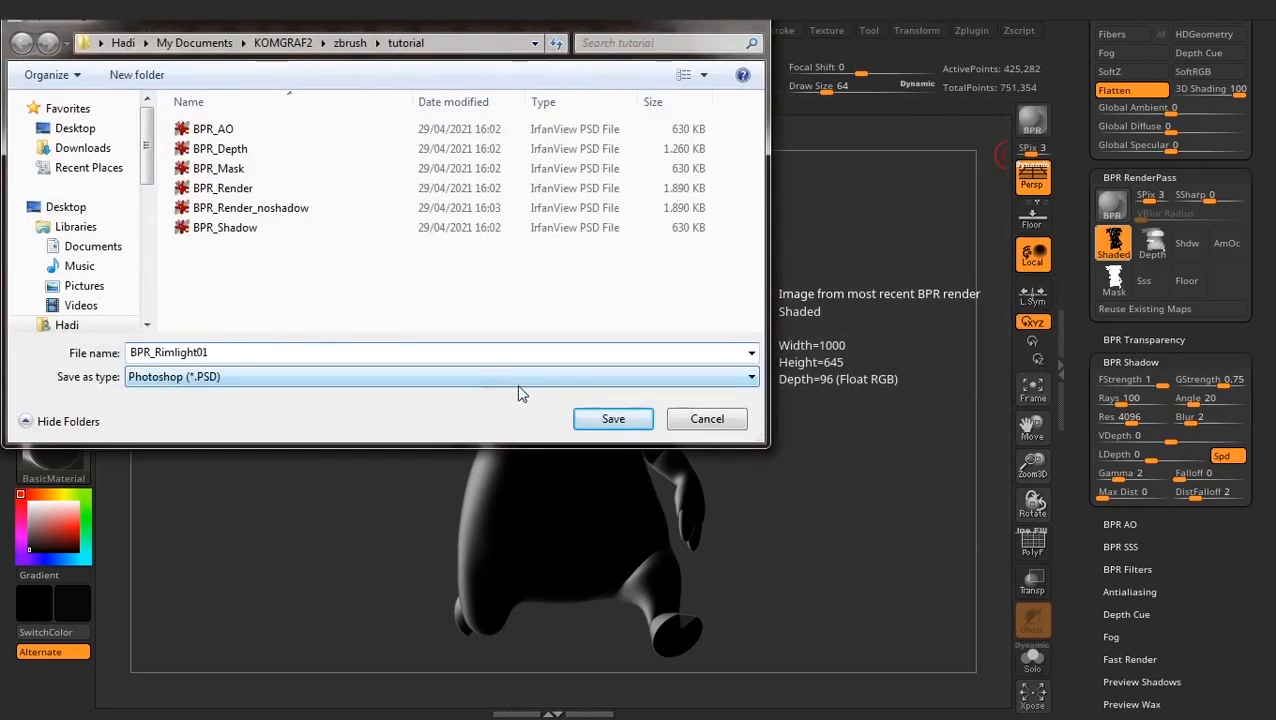
{"action": "left_click", "coordinate": [608, 420]}
Move the third light behind the bull's right side to rim that outline, and run a BPR render
{"action": "scroll", "coordinate": [1084, 556], "scroll_direction": "down", "scroll_amount": 10}
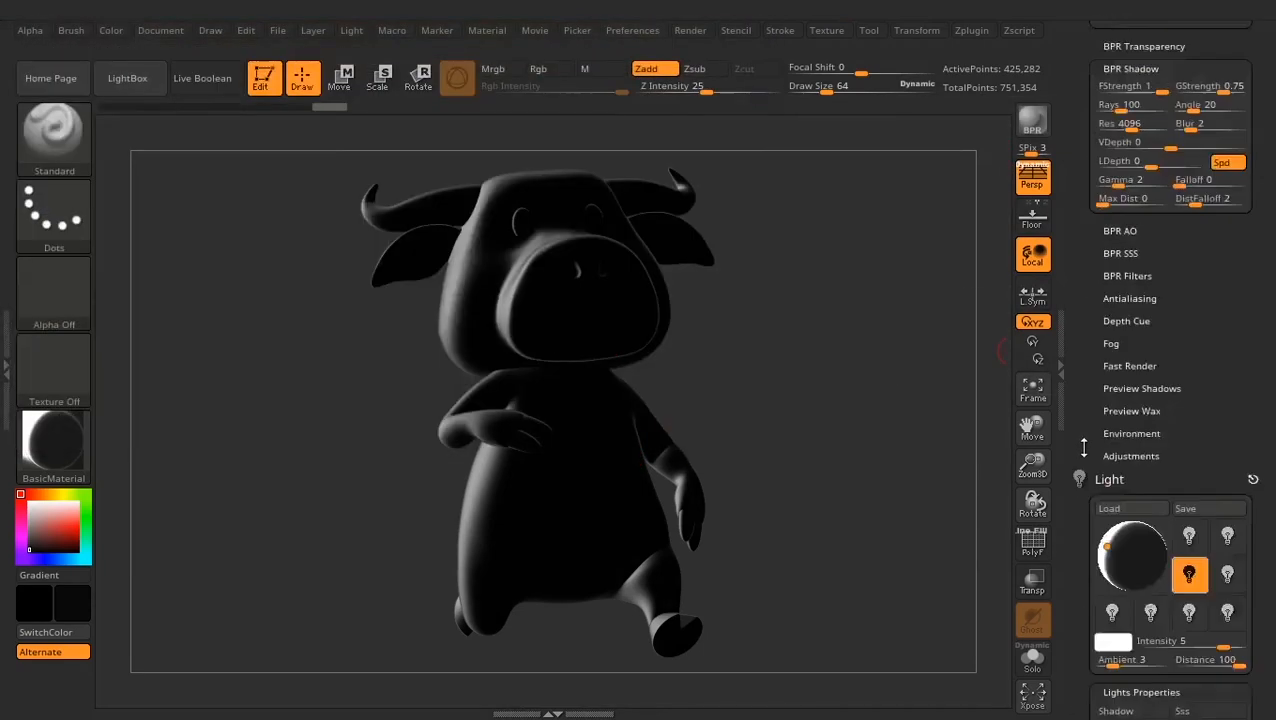
{"action": "mouse_move", "coordinate": [1123, 270]}
{"action": "left_mouse_down"}
{"action": "mouse_move", "coordinate": [1161, 292]}
{"action": "mouse_move", "coordinate": [1150, 283]}
{"action": "left_mouse_up"}
{"action": "left_click", "coordinate": [1148, 284]}
{"action": "left_click", "coordinate": [1153, 289]}
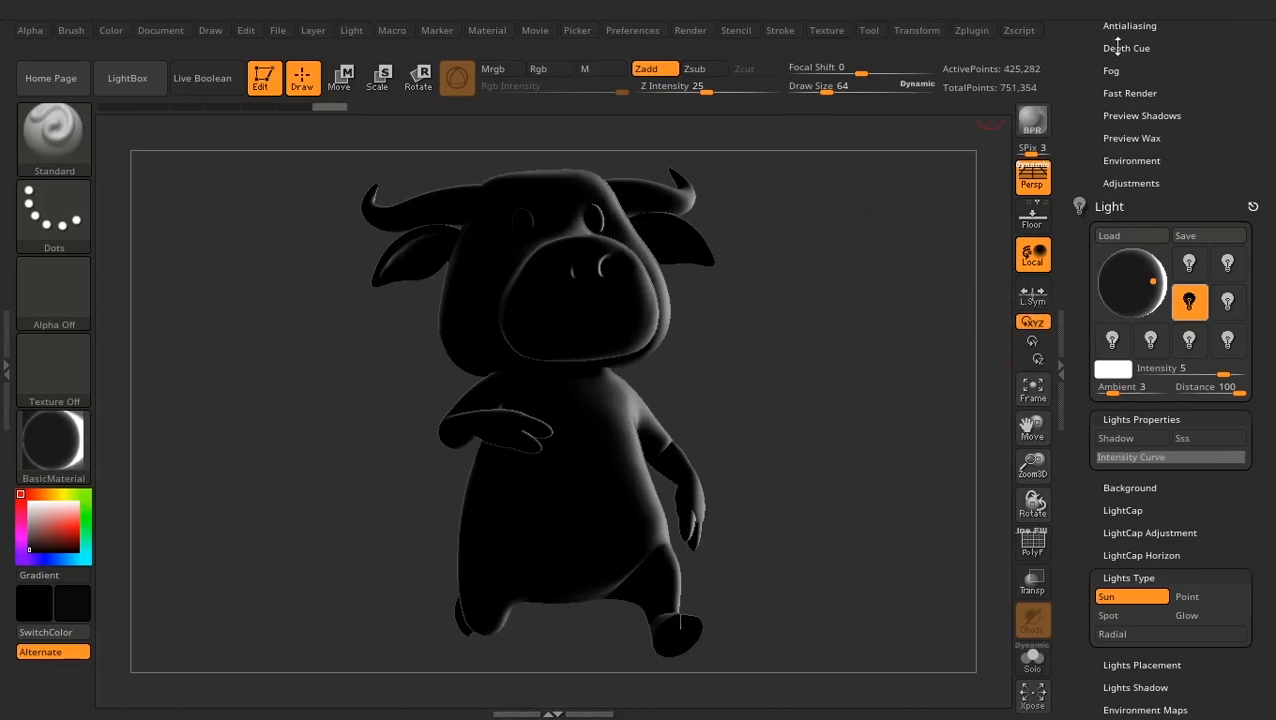
{"action": "left_click_drag", "start_coordinate": [1084, 72], "coordinate": [1082, 322]}
{"action": "left_click", "coordinate": [1036, 122]}
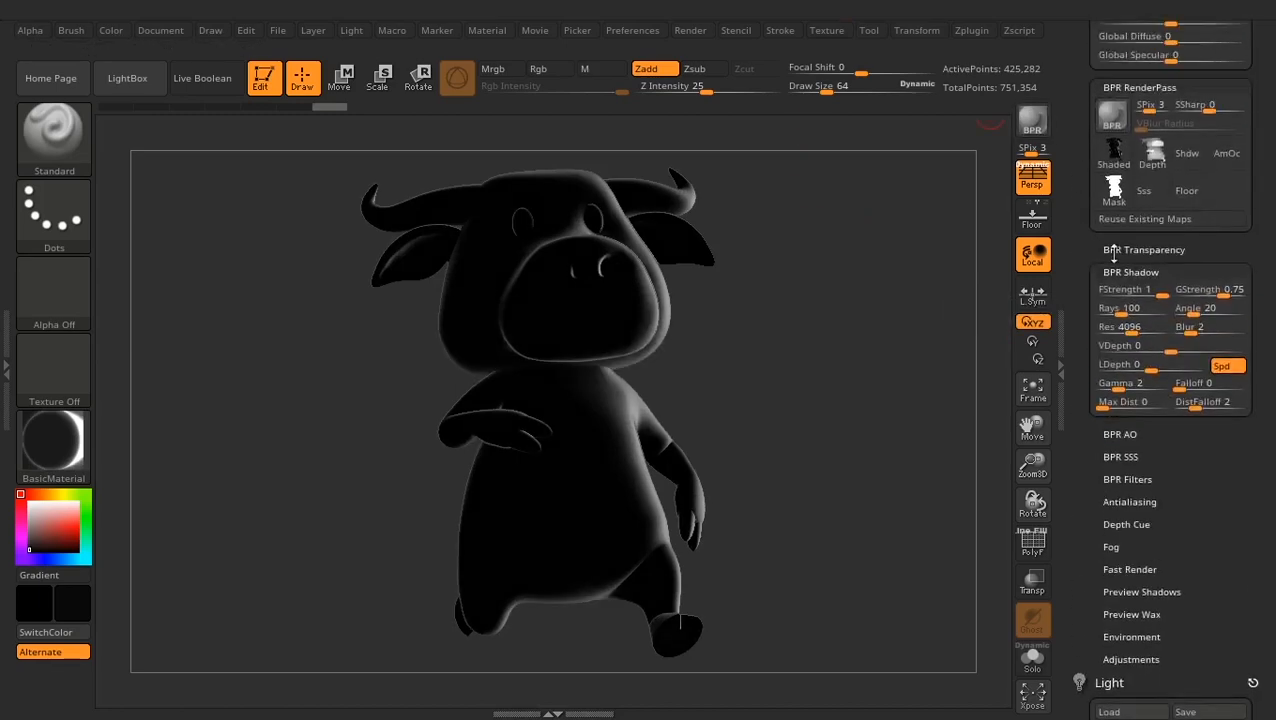
Export the new Shaded BPR pass as a PSD named BPR_Rimlight02
{"action": "left_click", "coordinate": [1110, 158]}
{"action": "left_click", "coordinate": [232, 226]}
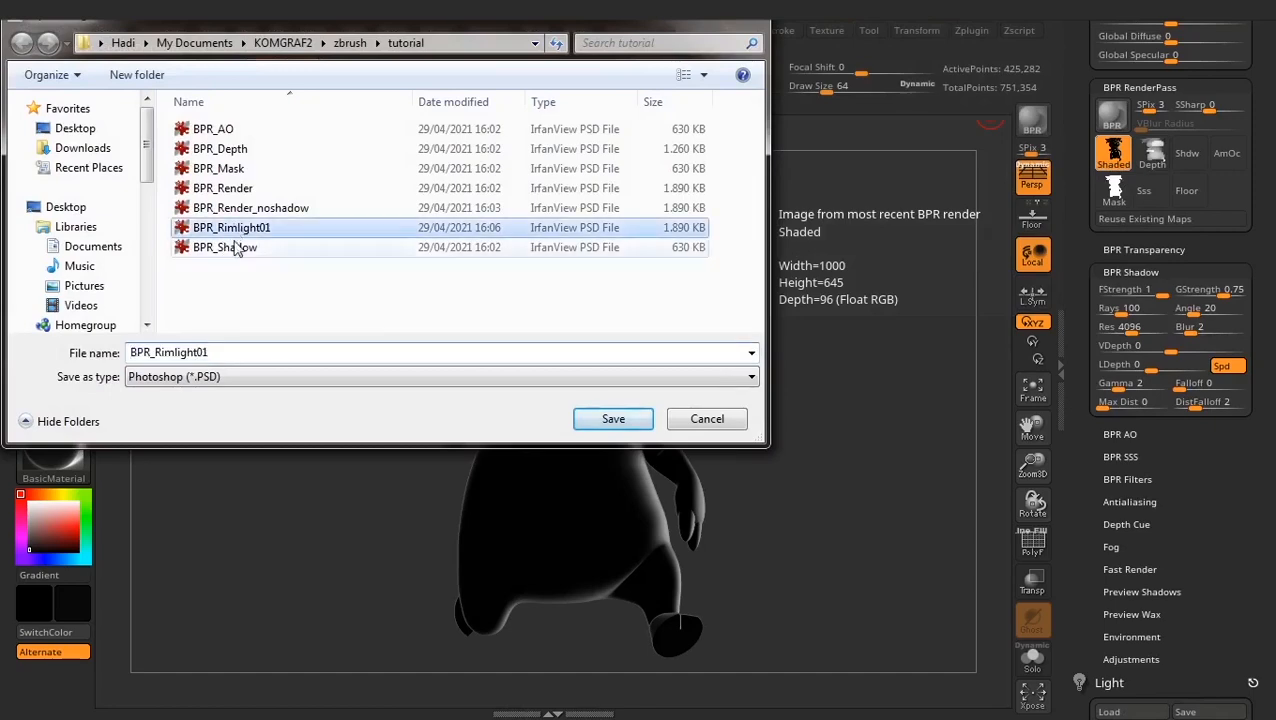
{"action": "double_click", "coordinate": [232, 348]}
{"action": "left_click", "coordinate": [223, 352]}
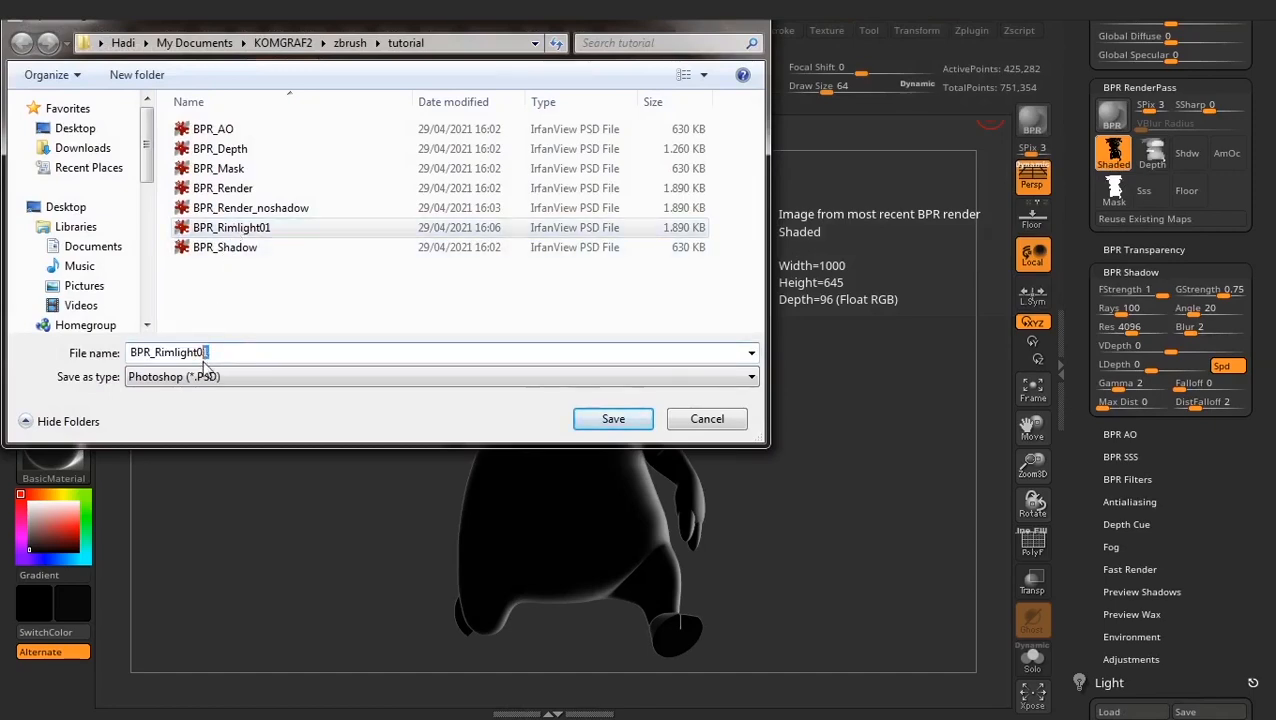
{"action": "type", "text": "2"}
{"action": "left_click", "coordinate": [612, 419]}
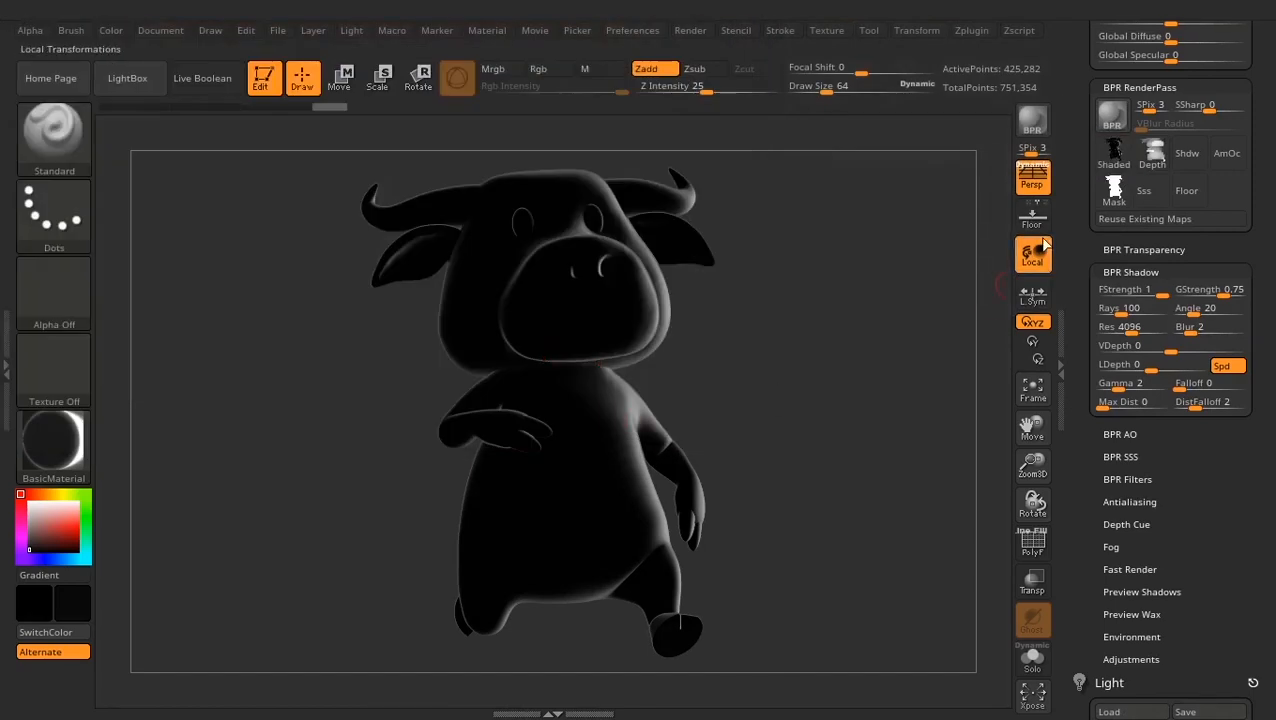
Switch the first and second lights back on and turn off the third light used for the rim
{"action": "left_click", "coordinate": [1109, 682]}
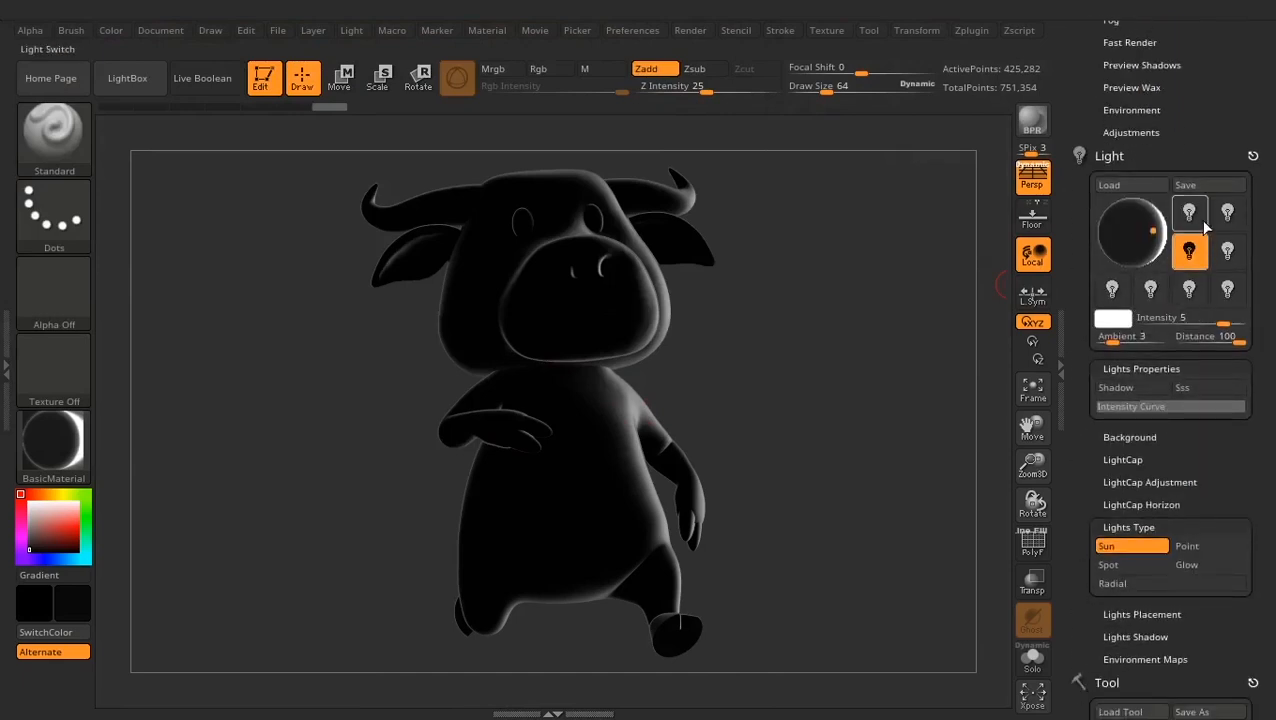
{"action": "left_click", "coordinate": [1192, 215]}
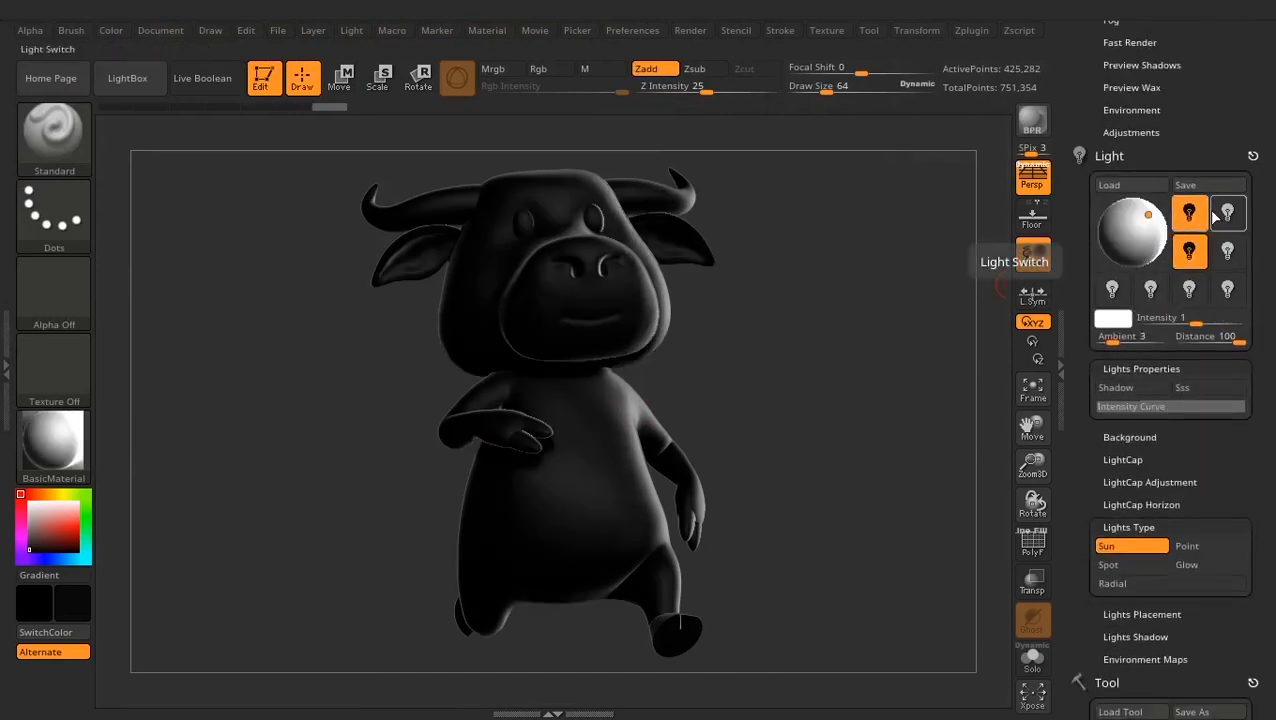
{"action": "left_click", "coordinate": [1225, 214]}
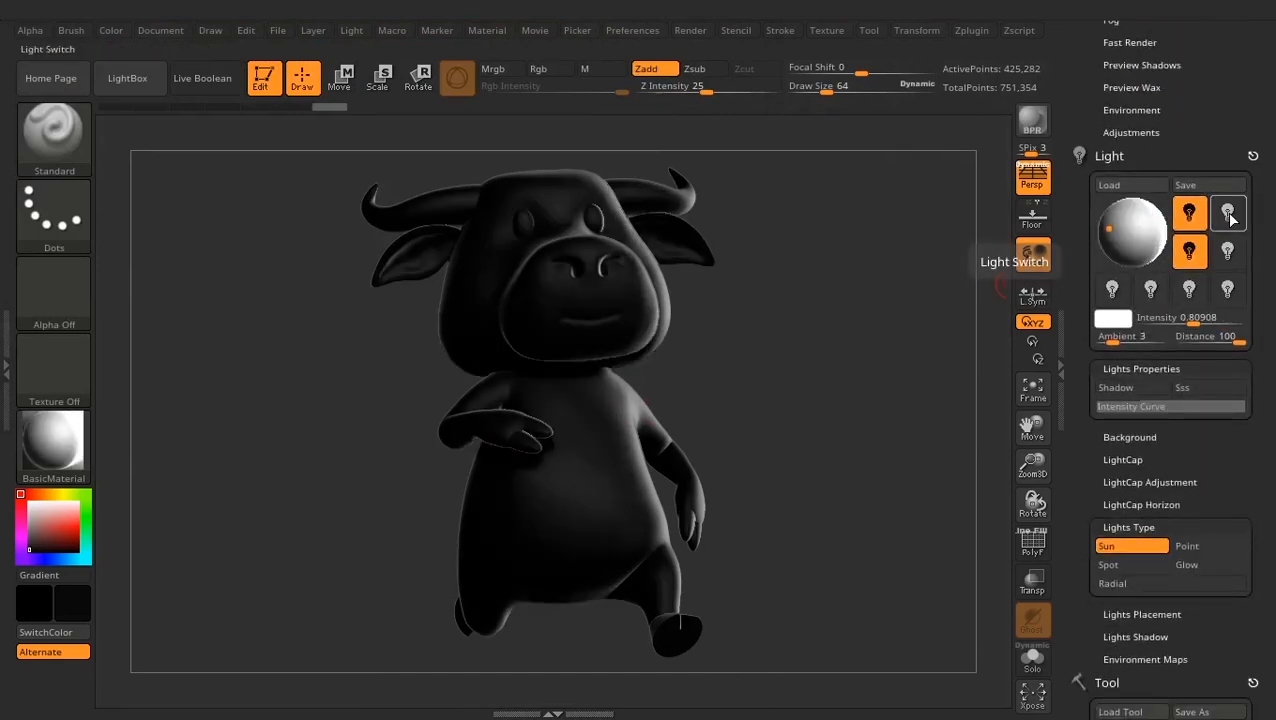
{"action": "left_click", "coordinate": [1187, 254]}
Turn the polypaint colour display back on for all the bull's subtools, starting from 05_transpose
{"action": "left_click_drag", "start_coordinate": [1078, 430], "coordinate": [1080, 229]}
{"action": "left_click", "coordinate": [1214, 379]}
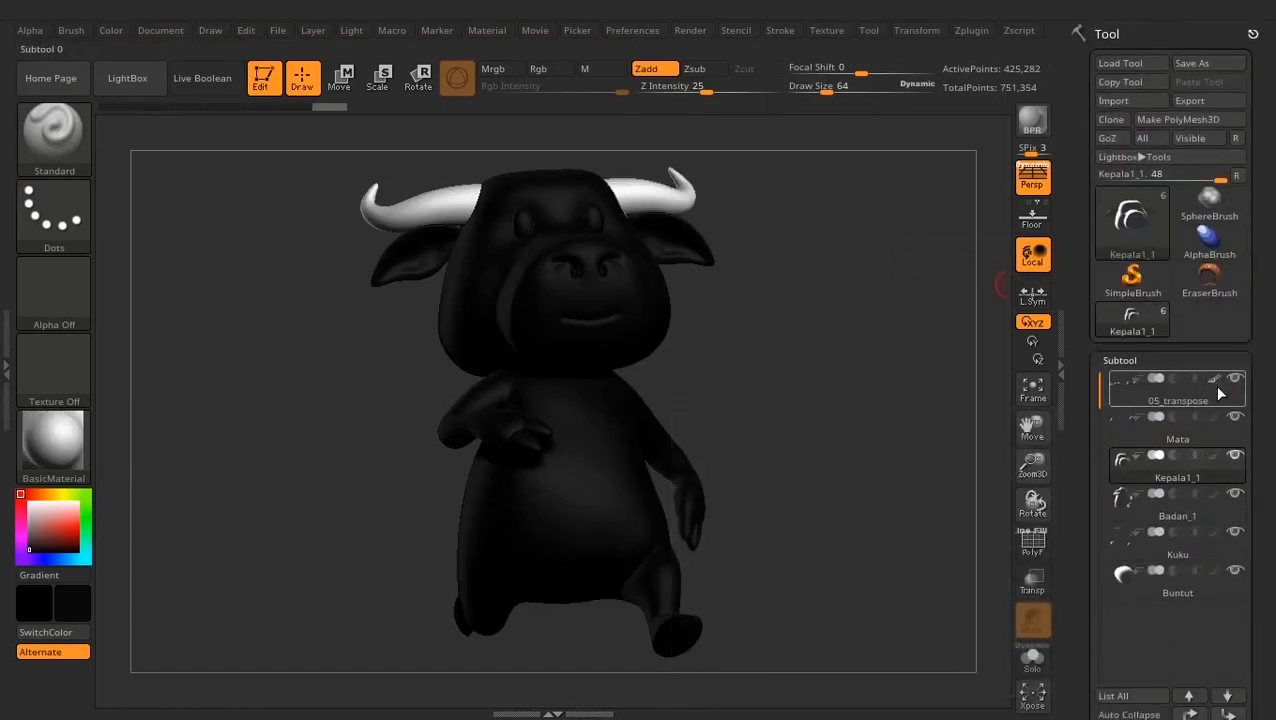
{"action": "left_click", "coordinate": [1216, 417]}
{"action": "left_click", "coordinate": [1214, 456]}
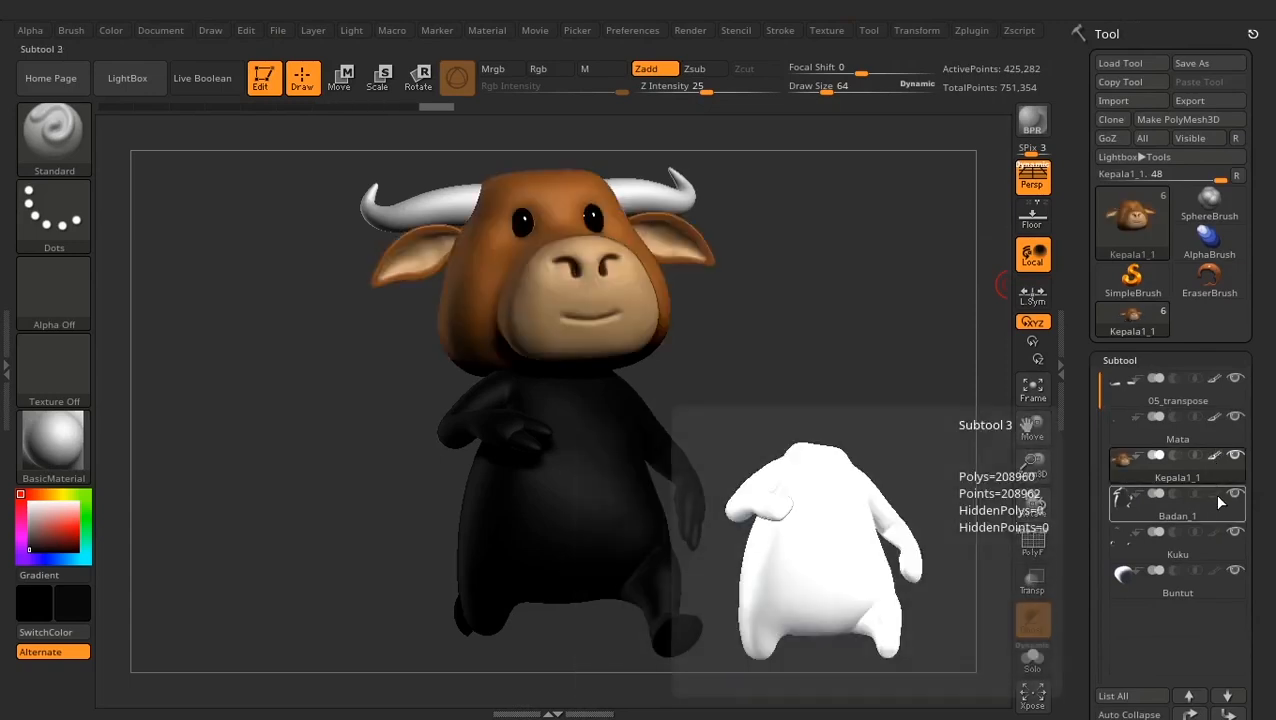
{"action": "left_click", "coordinate": [1214, 494]}
{"action": "left_click", "coordinate": [1214, 532]}
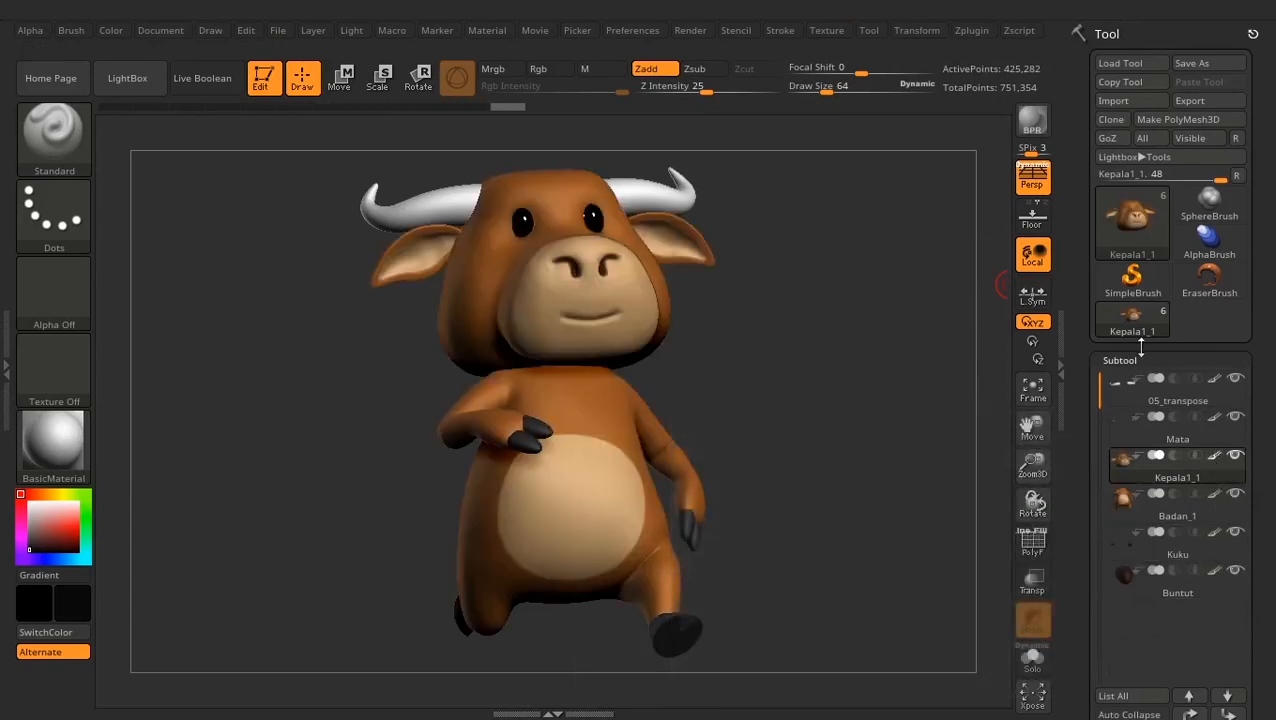
Review the render properties, BPR passes, camera angle of view, light settings and subtool list
{"action": "left_click_drag", "start_coordinate": [1078, 261], "coordinate": [1076, 524]}
{"action": "left_click_drag", "start_coordinate": [1076, 173], "coordinate": [1081, 369]}
{"action": "left_click_drag", "start_coordinate": [1081, 567], "coordinate": [1080, 301]}
{"action": "left_click_drag", "start_coordinate": [1072, 112], "coordinate": [1078, 239]}
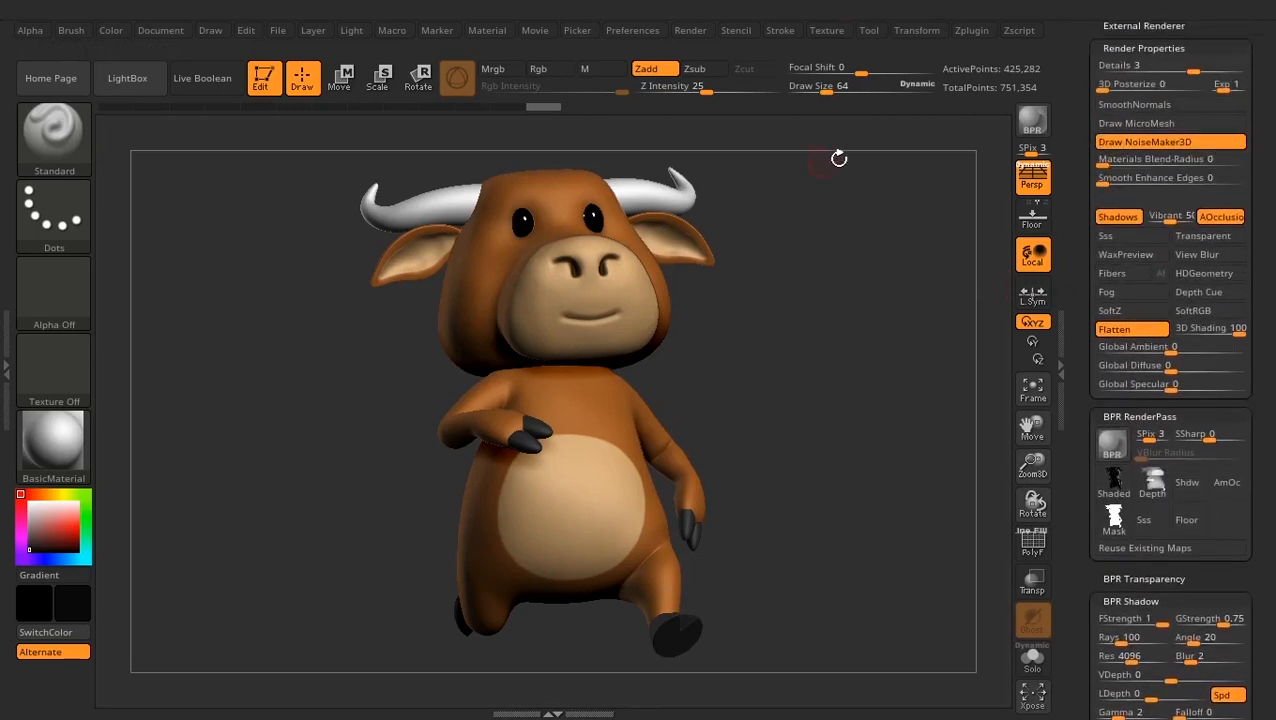
{"action": "left_click", "coordinate": [210, 30]}
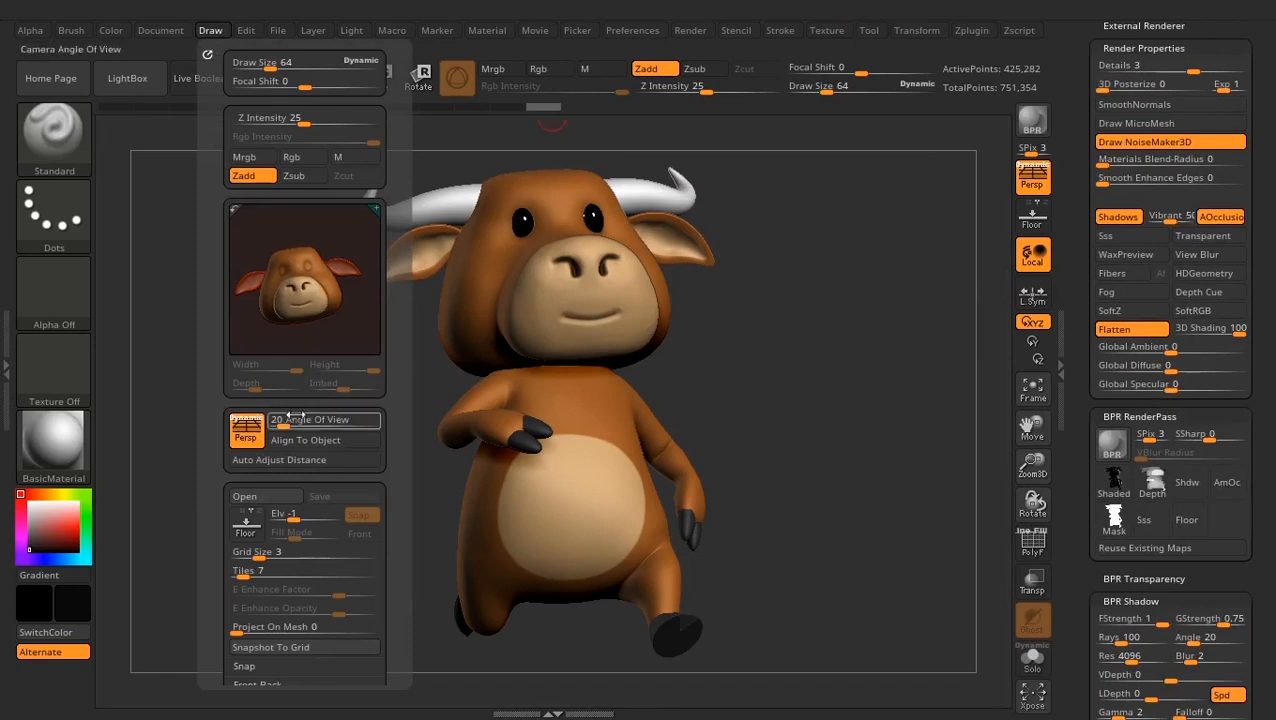
{"action": "left_click", "coordinate": [158, 30]}
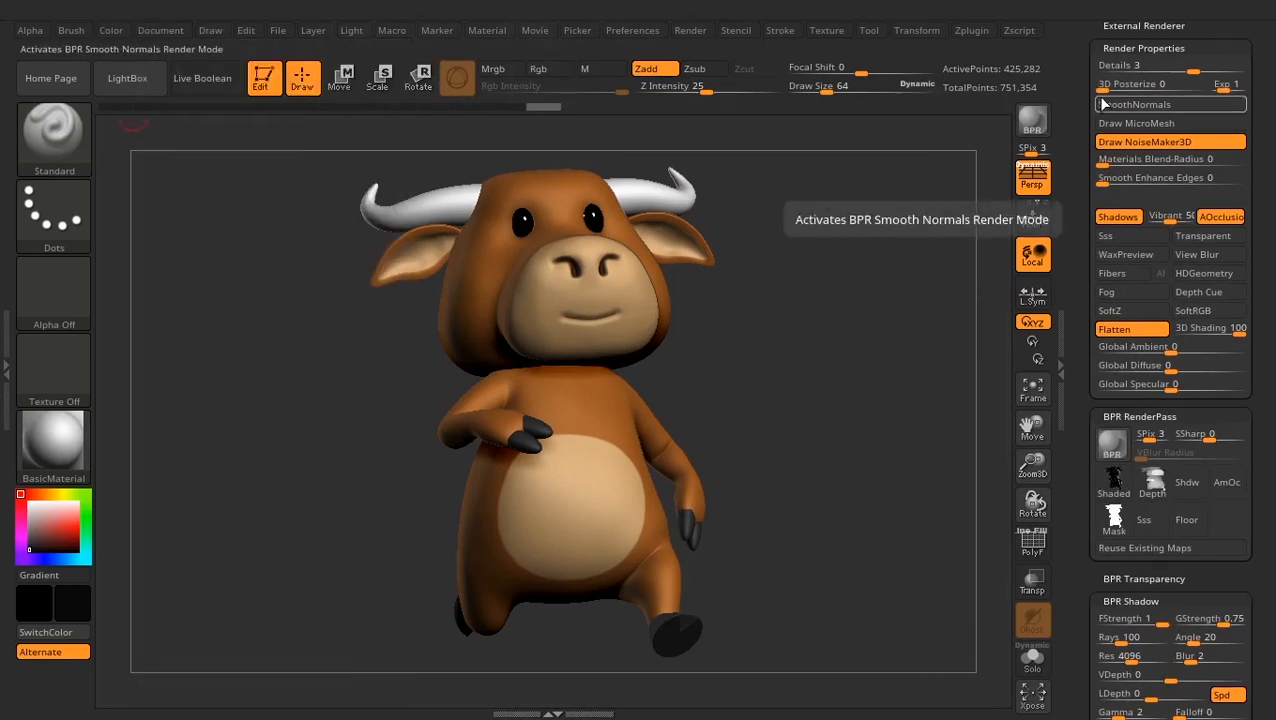
{"action": "left_click_drag", "start_coordinate": [1086, 82], "coordinate": [1062, 58]}
{"action": "left_click_drag", "start_coordinate": [1078, 290], "coordinate": [1070, 106]}
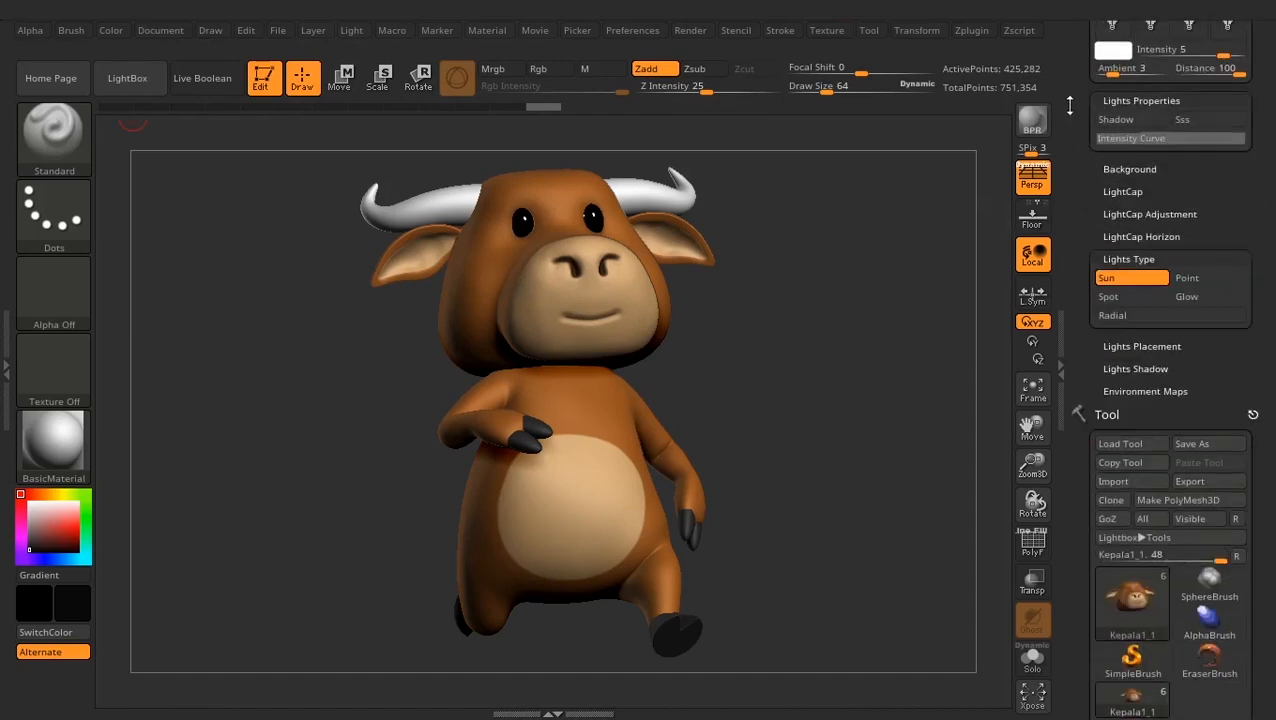
{"action": "left_click_drag", "start_coordinate": [1083, 331], "coordinate": [1080, 95]}
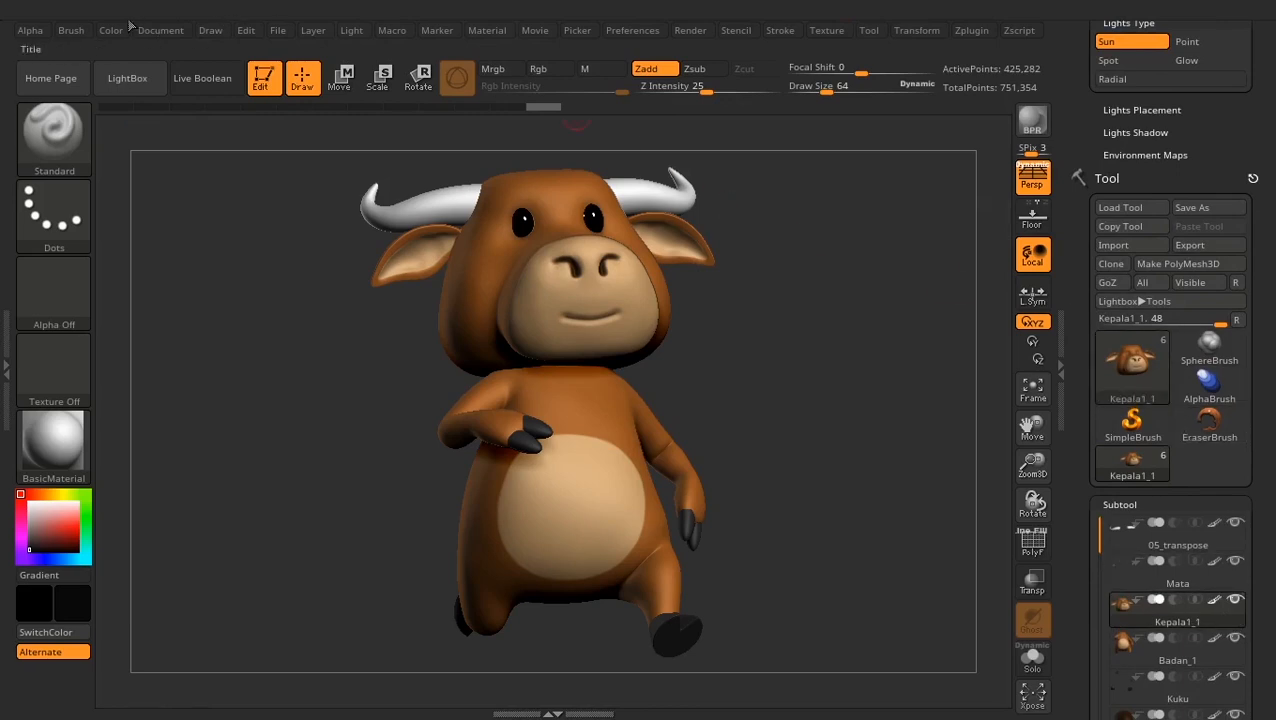
Save the project as a ZBrush Project file named 06_lighting
{"action": "left_click", "coordinate": [280, 31]}
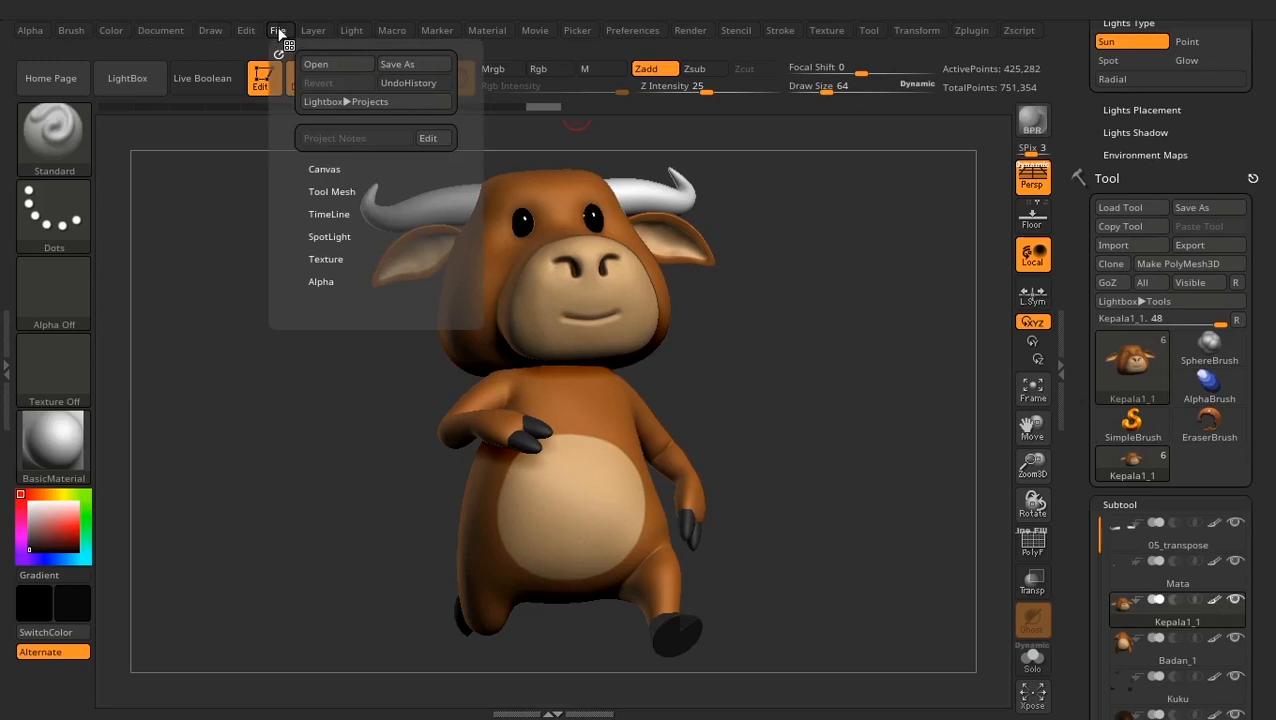
{"action": "left_click", "coordinate": [414, 83]}
{"action": "left_click", "coordinate": [416, 85]}
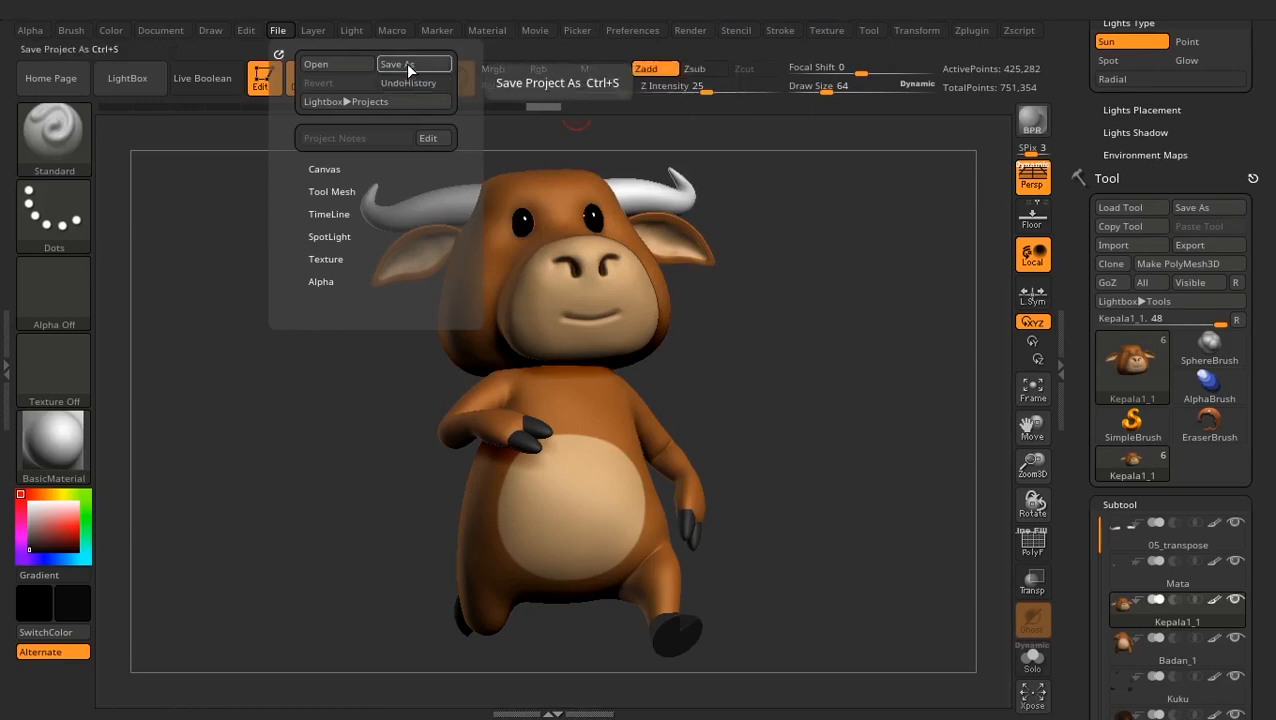
{"action": "left_click", "coordinate": [408, 66]}
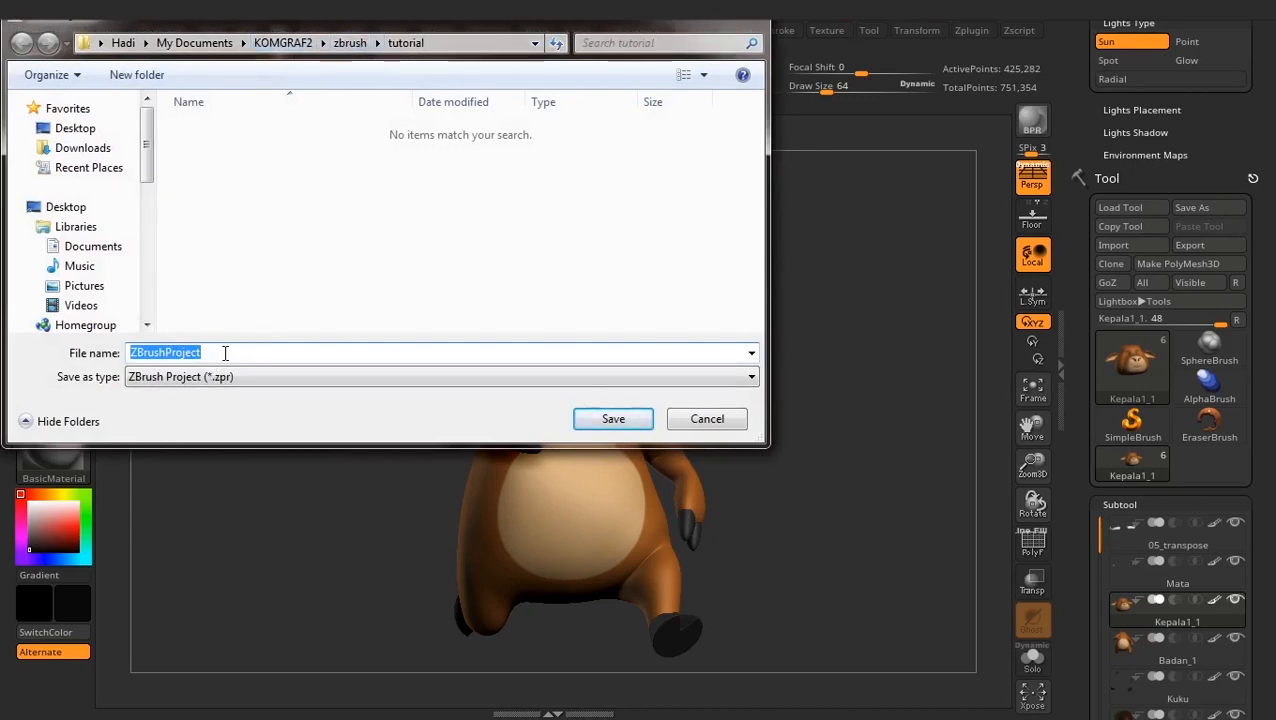
{"action": "type", "text": "06_lighting"}
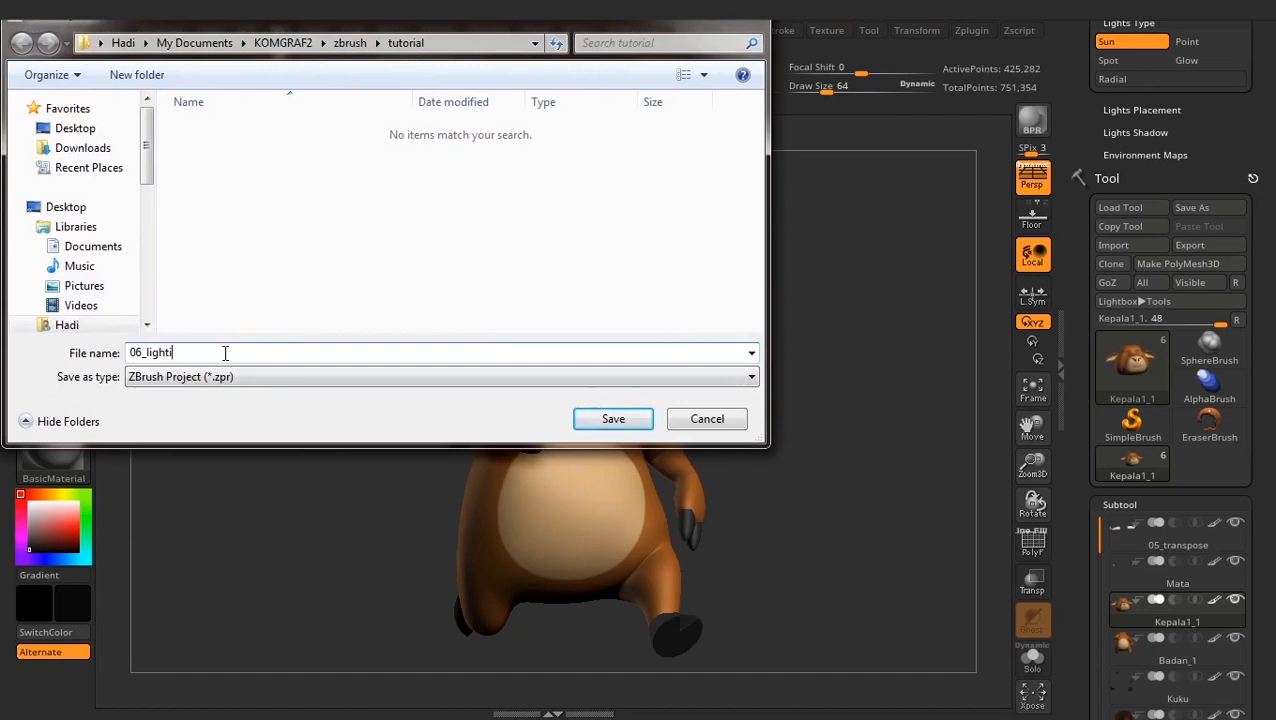
{"action": "left_click", "coordinate": [622, 424]}
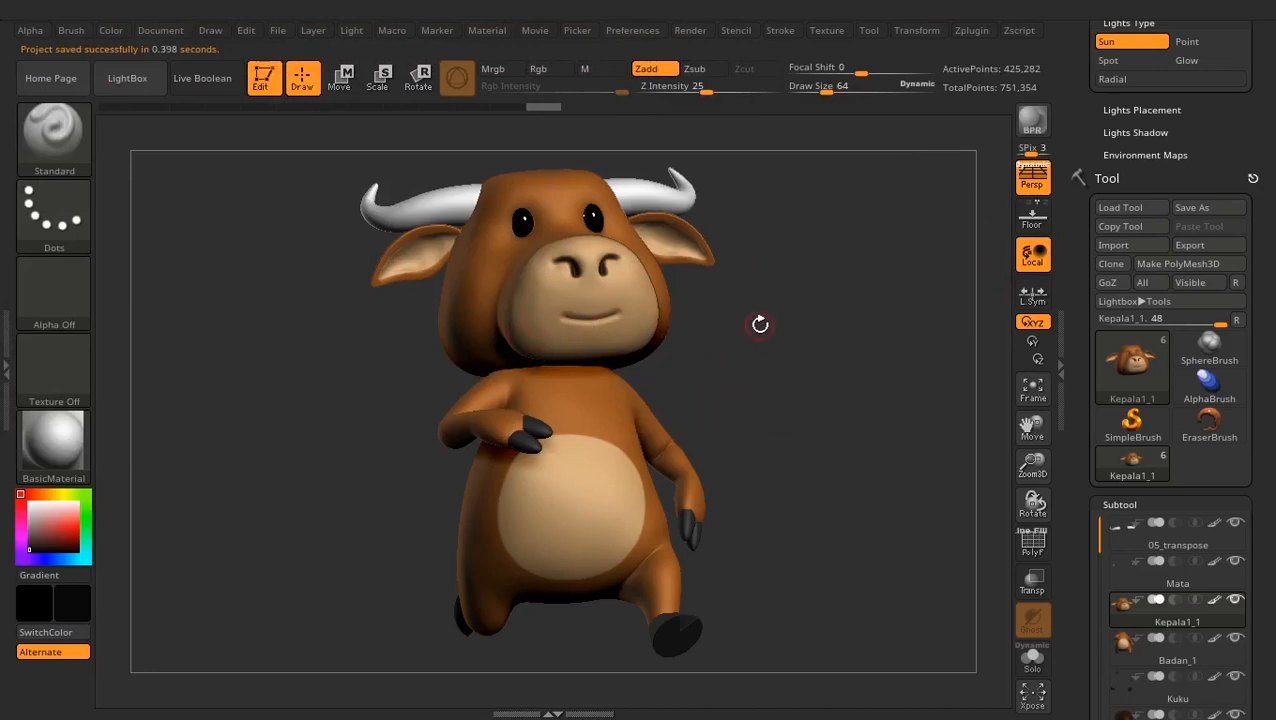
{"action": "left_click_drag", "start_coordinate": [1077, 427], "coordinate": [1082, 268]}
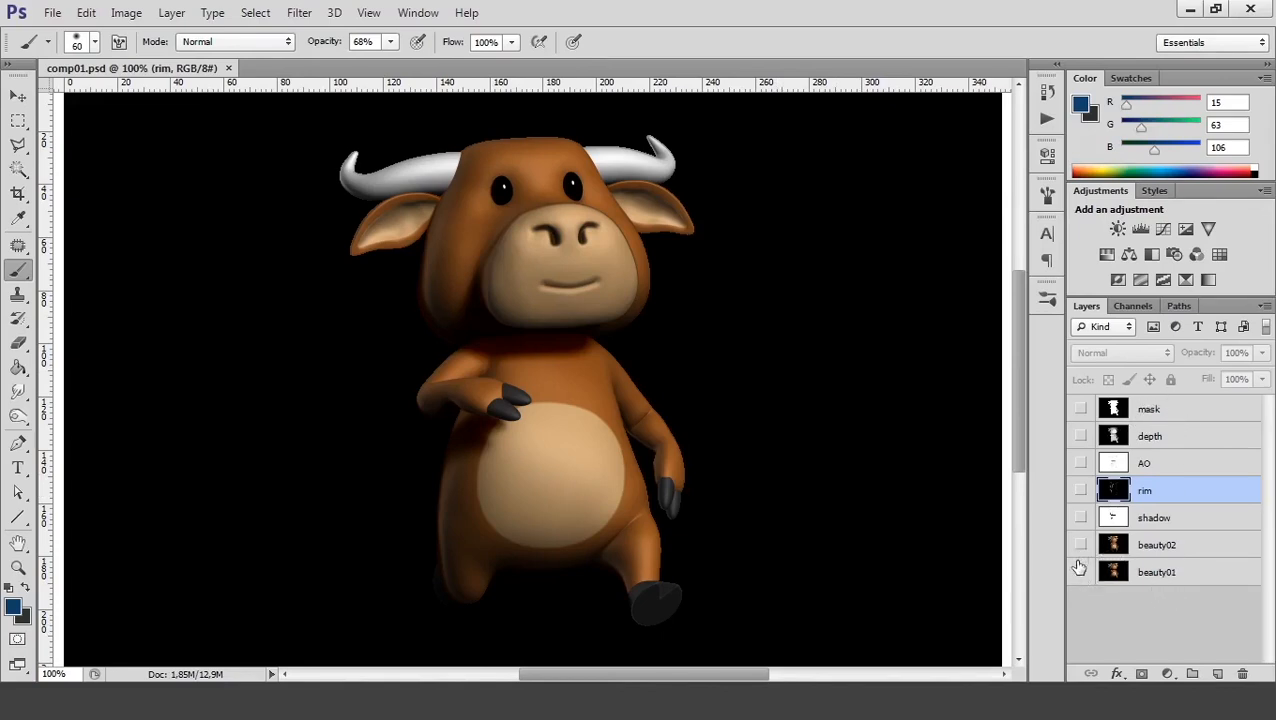
Turn on the layers one by one from beauty01 and beauty02 through shadow, rim, AO and depth up to mask
{"action": "left_click", "coordinate": [1081, 572]}
{"action": "left_click", "coordinate": [1081, 545]}
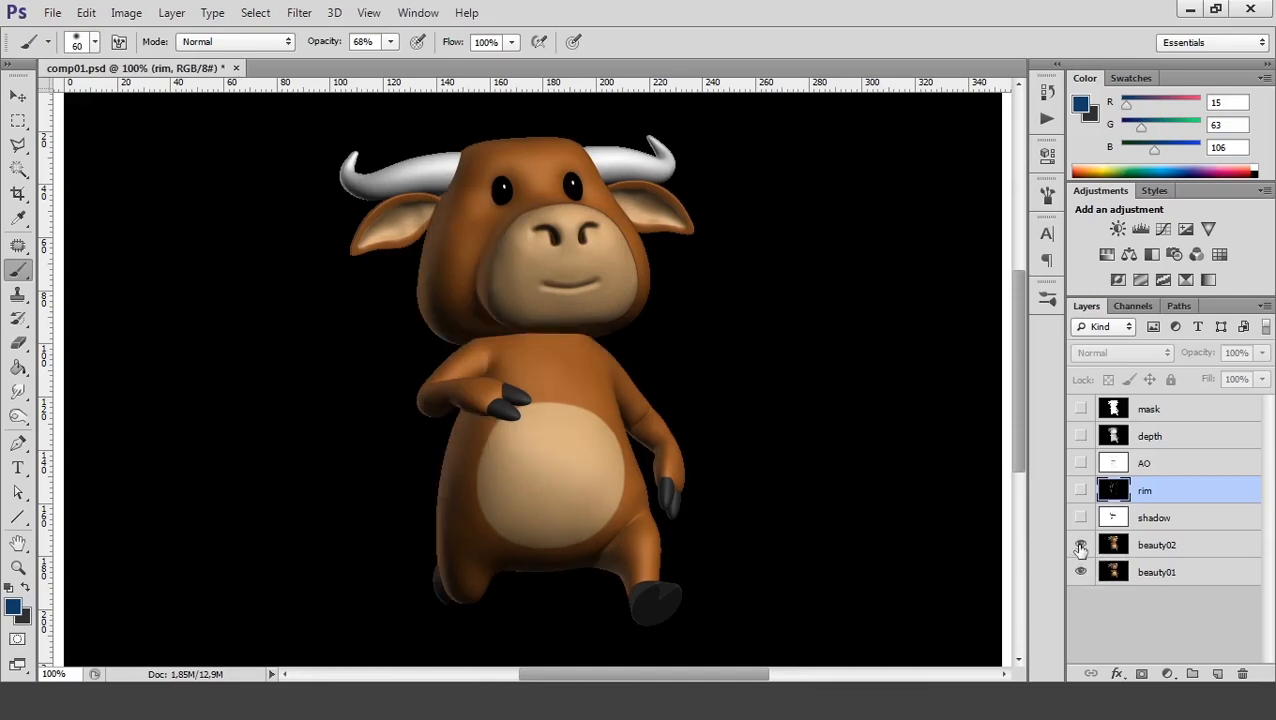
{"action": "left_click", "coordinate": [1081, 517]}
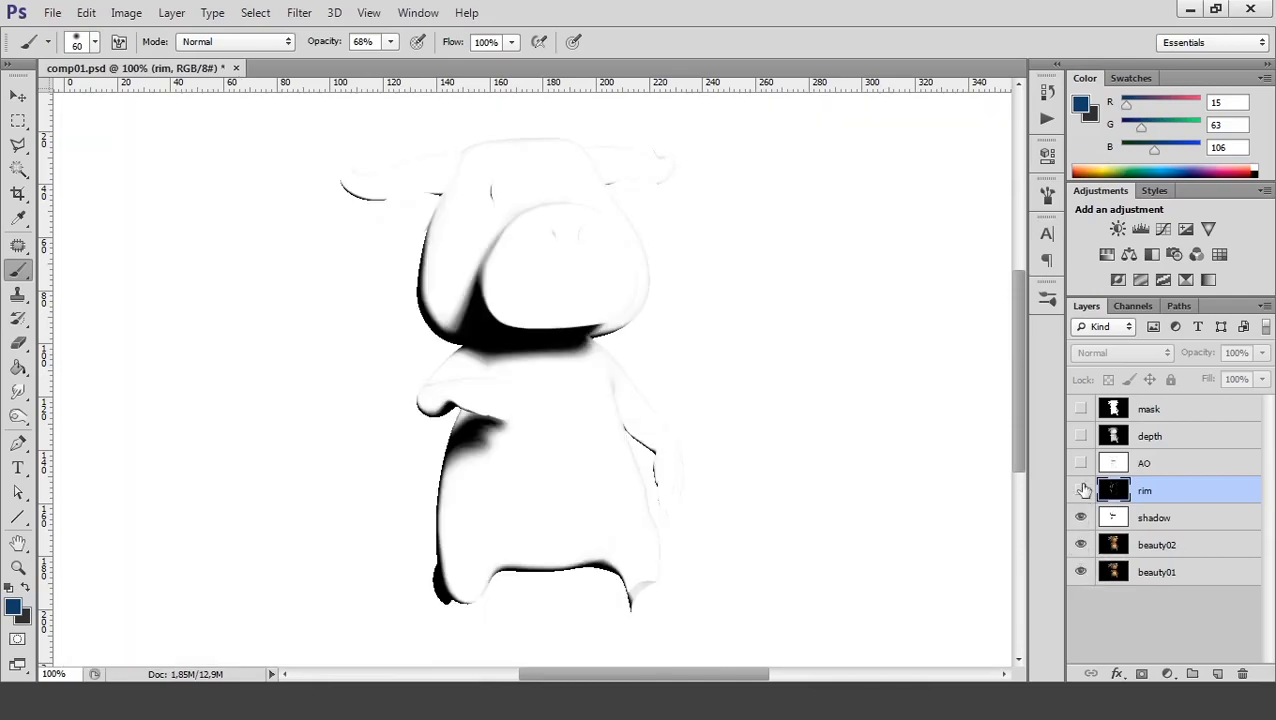
{"action": "left_click", "coordinate": [1081, 490]}
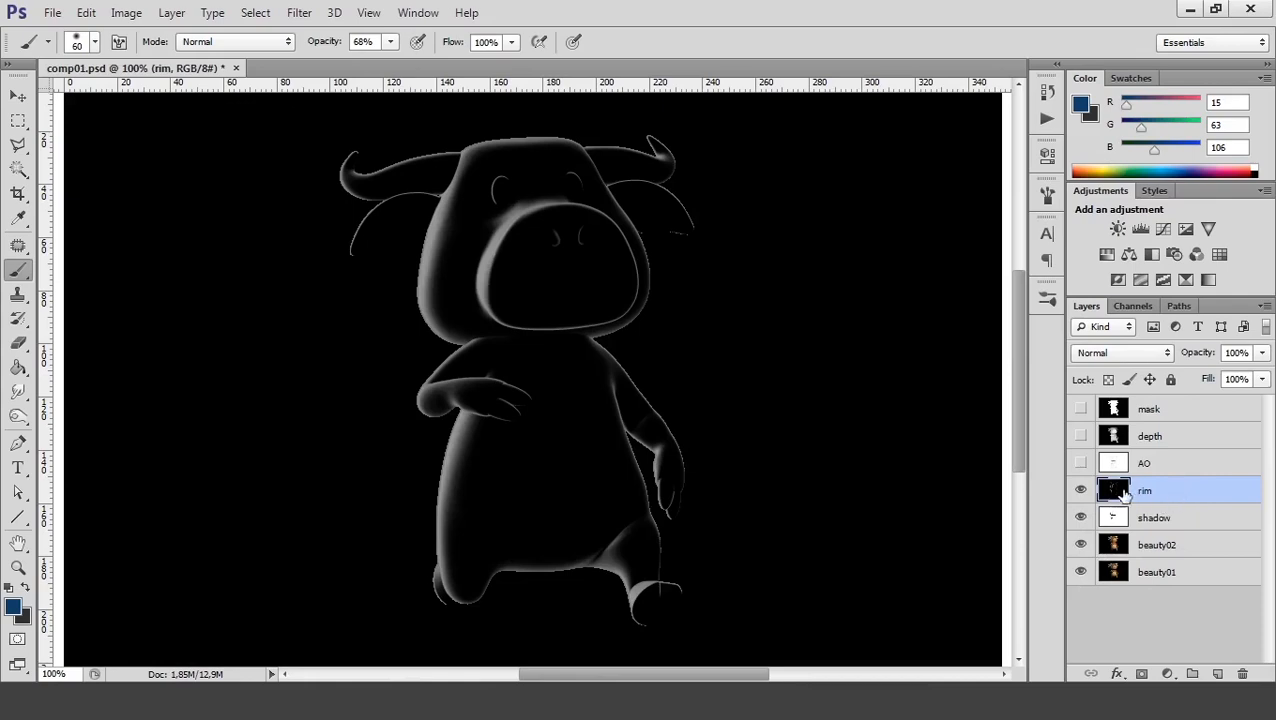
{"action": "left_click", "coordinate": [1080, 463]}
{"action": "left_click", "coordinate": [1080, 436]}
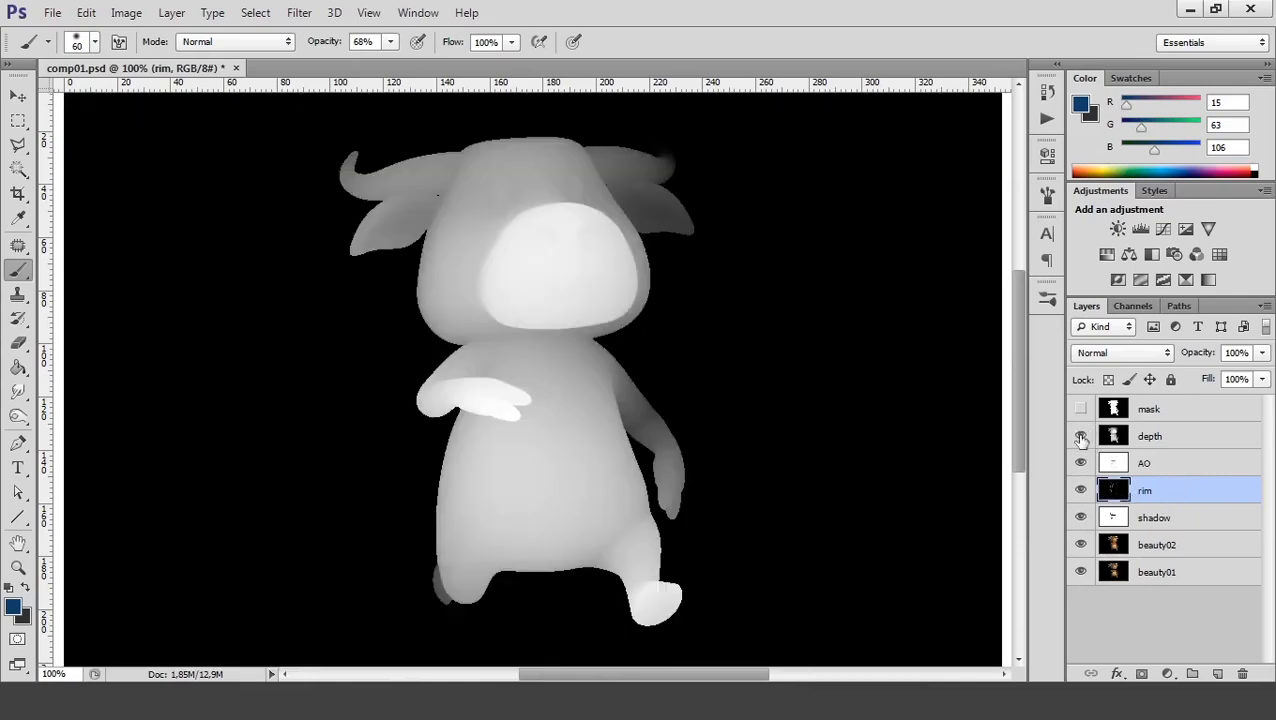
{"action": "left_click", "coordinate": [1080, 410]}
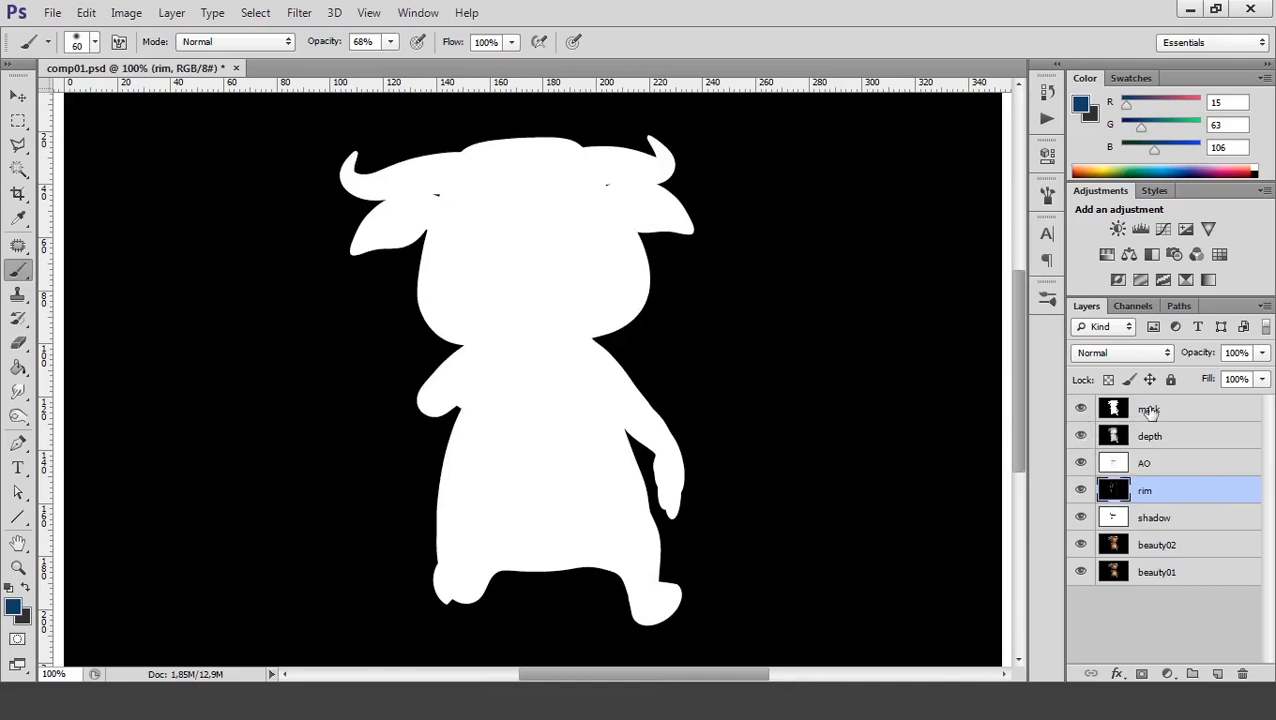
{"action": "left_click", "coordinate": [1150, 410]}
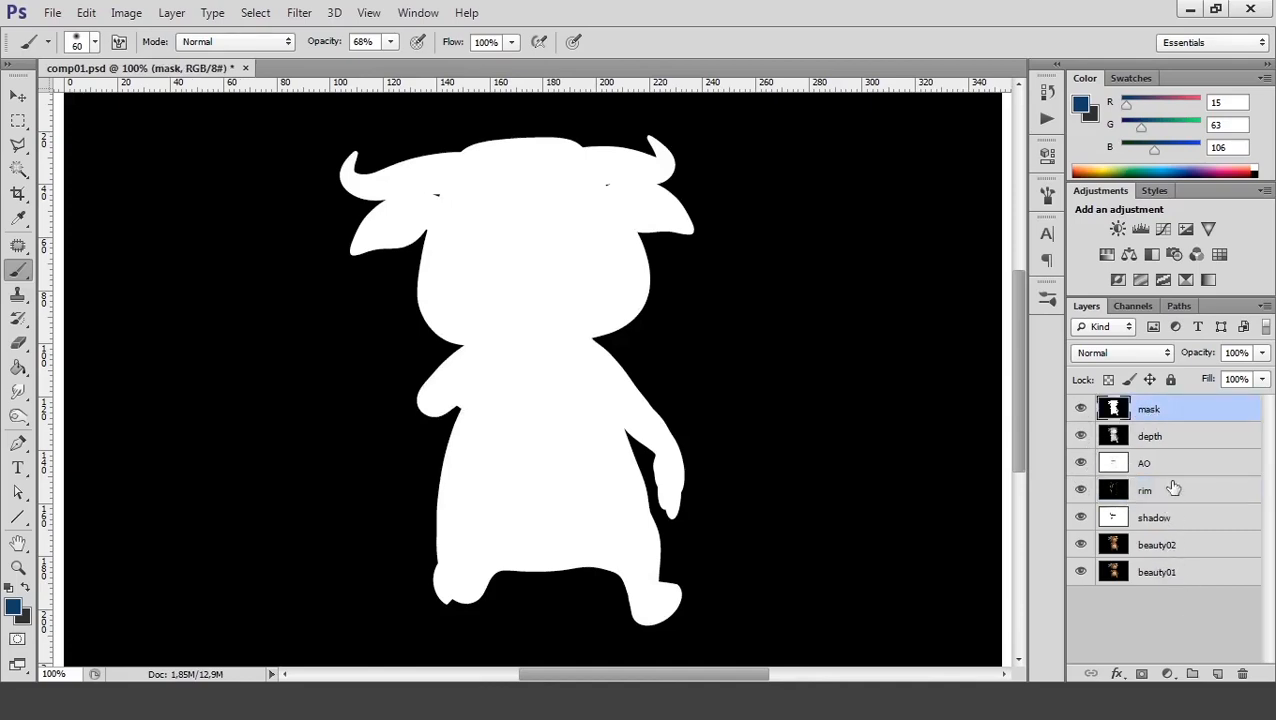
Create a new group below the depth layer and place AO, rim, shadow, beauty02 and beauty01 inside it
{"action": "left_click", "coordinate": [1177, 466]}
{"action": "left_click", "coordinate": [1165, 572], "text": "shift"}
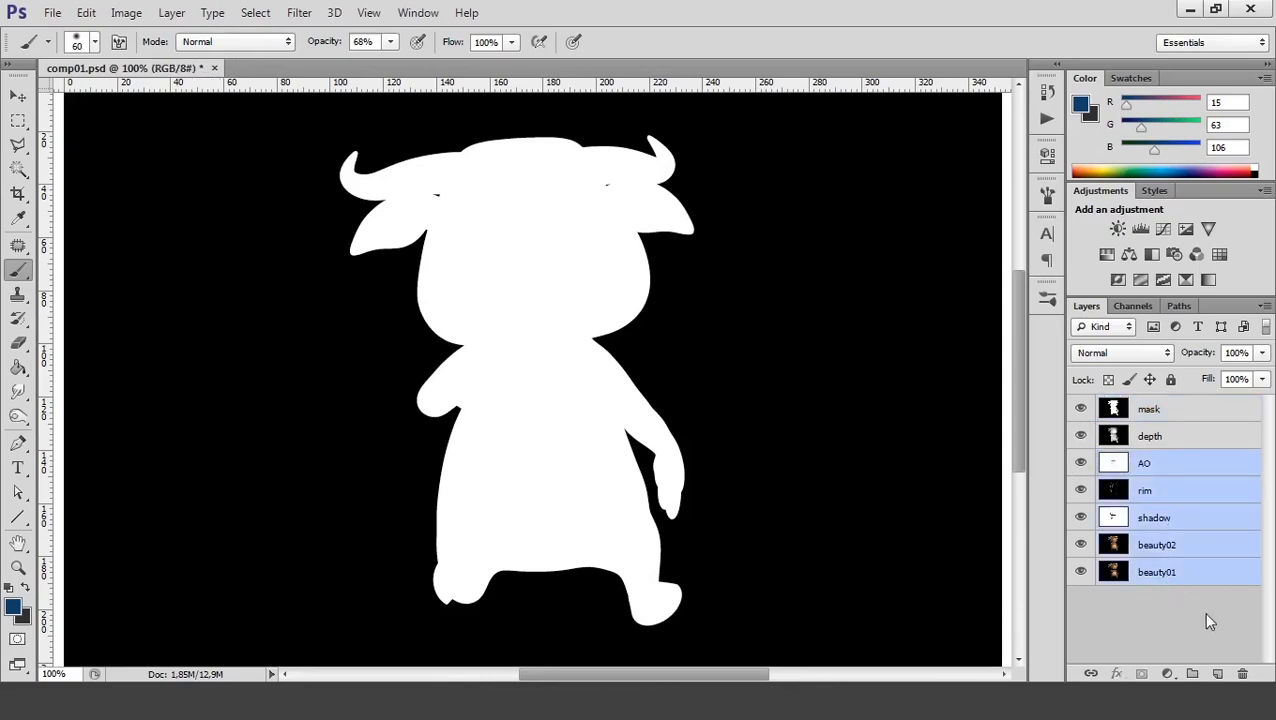
{"action": "left_click", "coordinate": [1192, 673]}
{"action": "left_click", "coordinate": [1168, 486]}
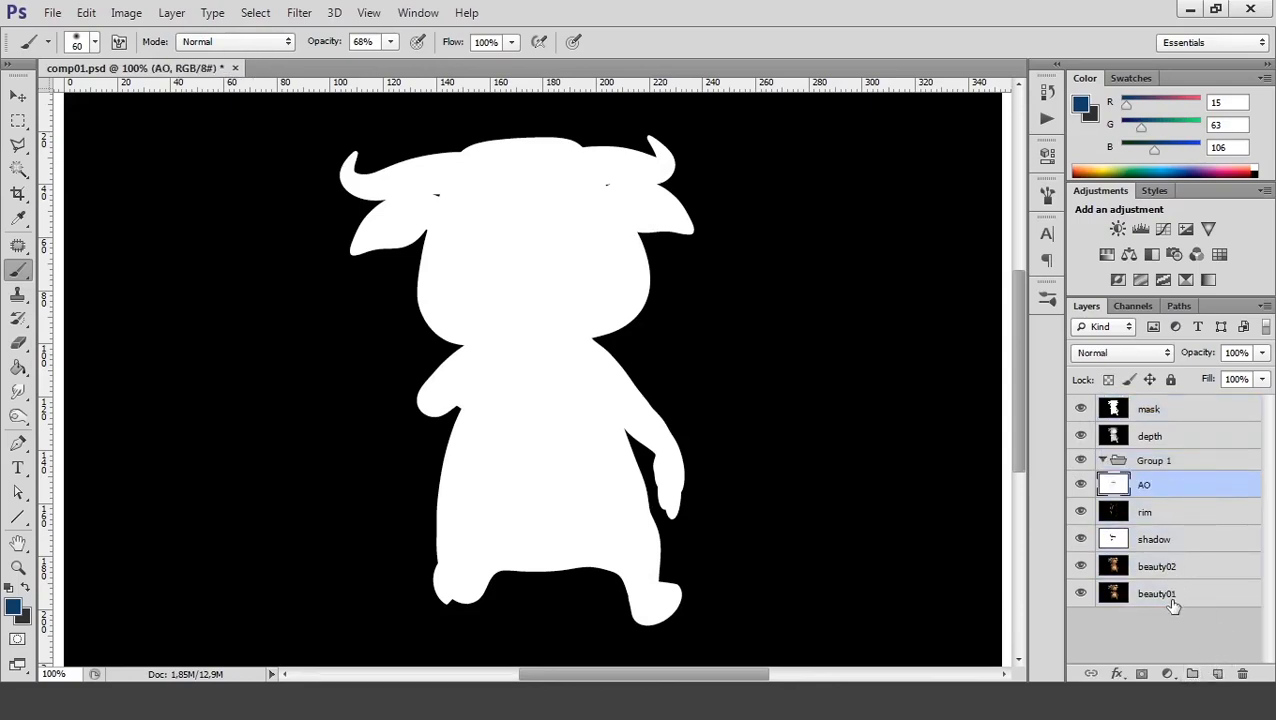
{"action": "left_click", "coordinate": [1168, 597], "text": "shift"}
{"action": "mouse_move", "coordinate": [1160, 486]}
{"action": "left_mouse_down"}
{"action": "mouse_move", "coordinate": [1176, 458]}
{"action": "mouse_move", "coordinate": [1167, 466]}
{"action": "left_mouse_up"}
{"action": "left_click", "coordinate": [1166, 462]}
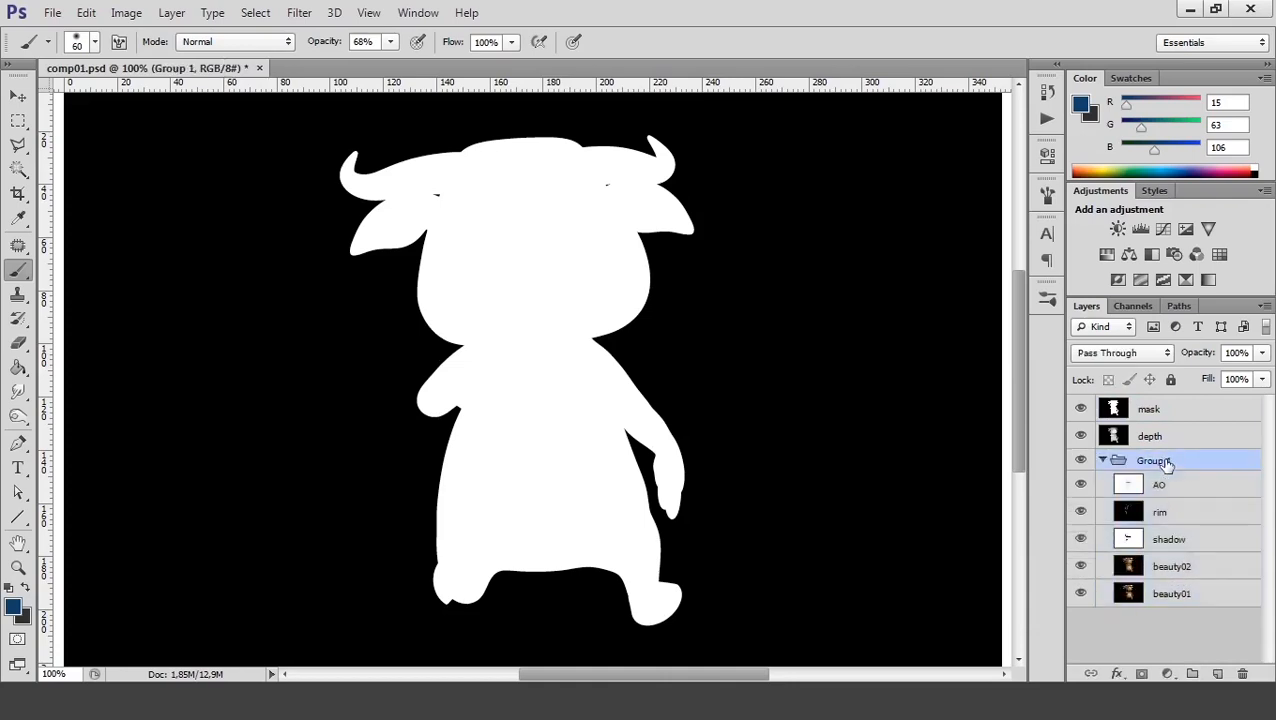
Add a layer mask to the group and paste the mask layer's black-and-white silhouette into it
{"action": "left_click", "coordinate": [1145, 408]}
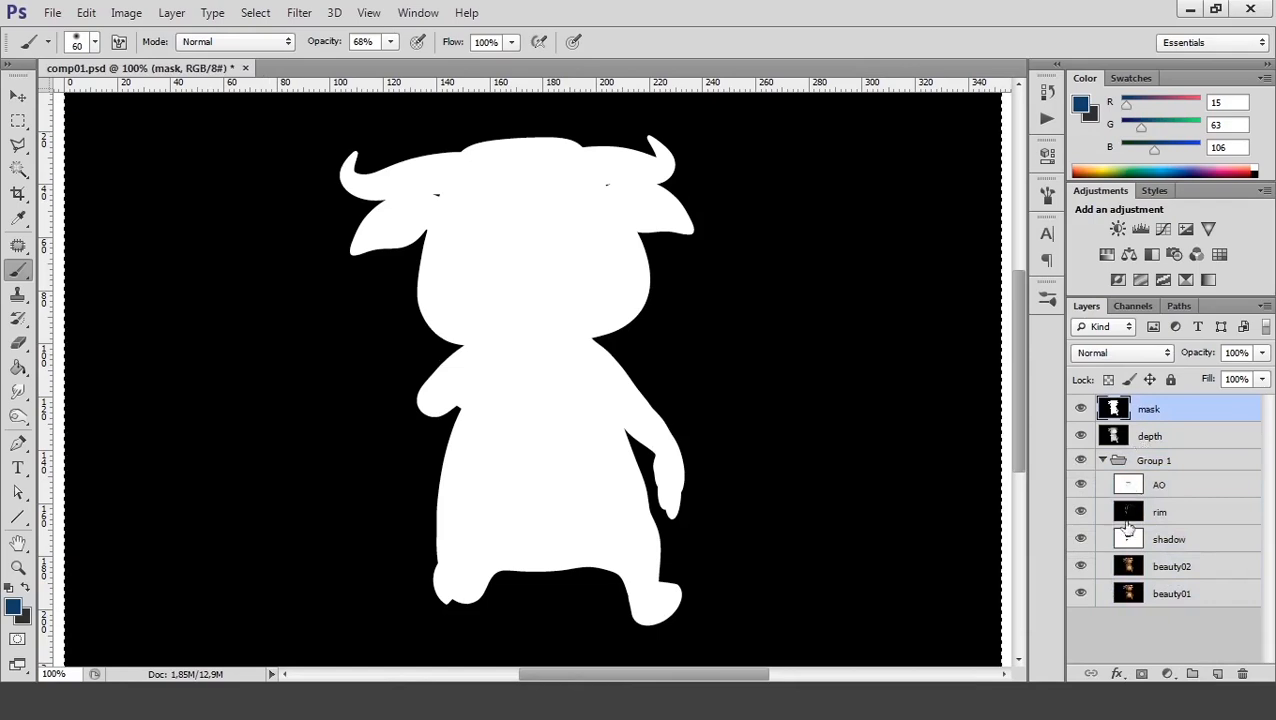
{"action": "left_click", "coordinate": [1158, 462]}
{"action": "left_click", "coordinate": [1141, 673]}
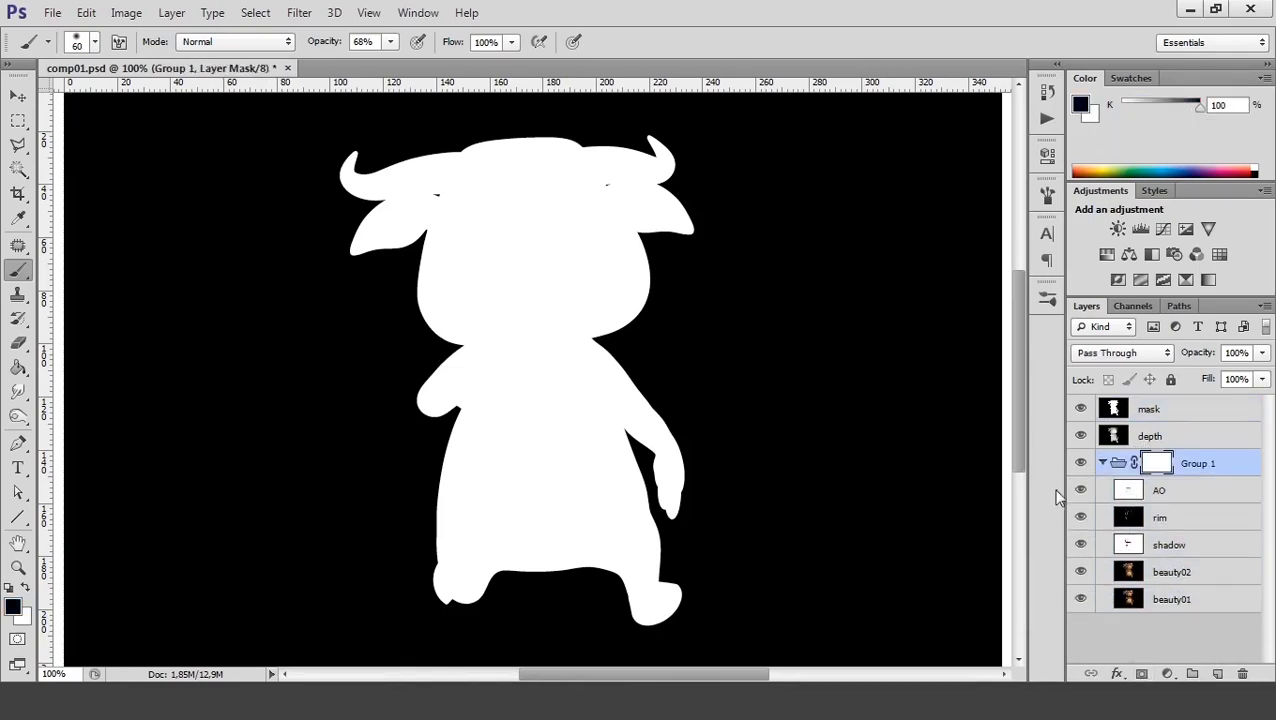
{"action": "left_click", "coordinate": [1133, 306]}
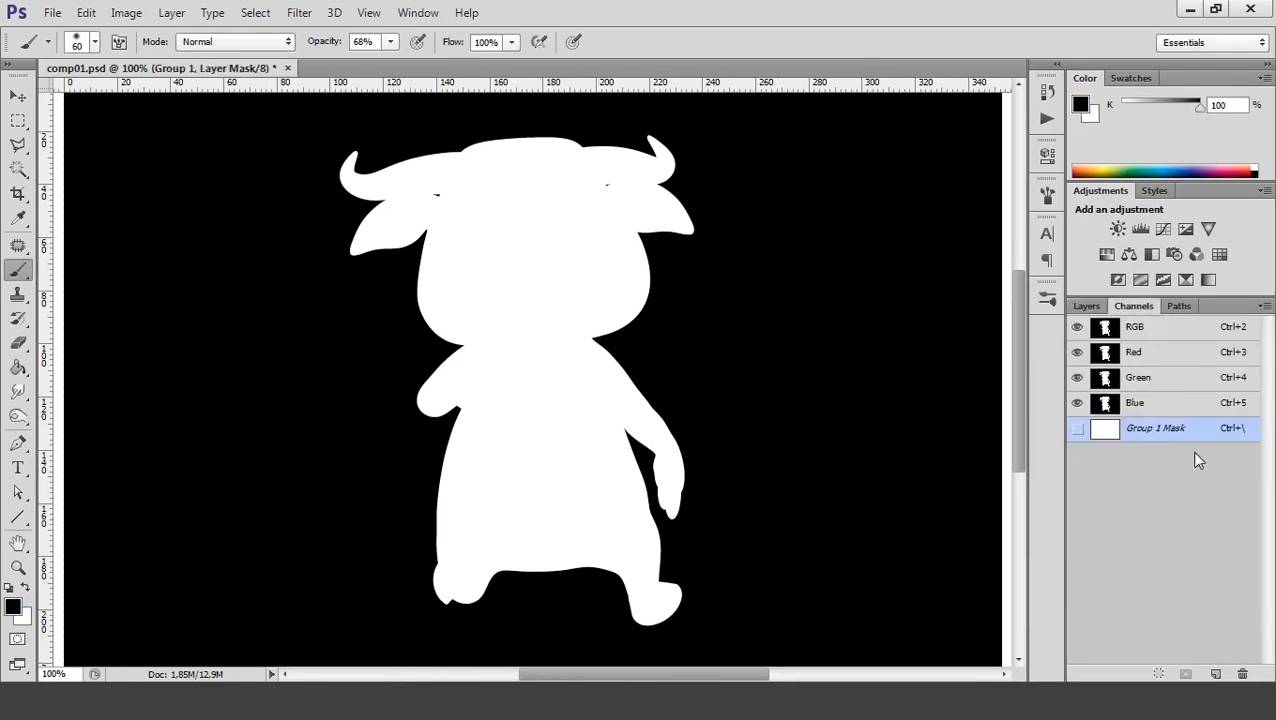
{"action": "key", "text": "x"}
{"action": "left_click", "coordinate": [1077, 428]}
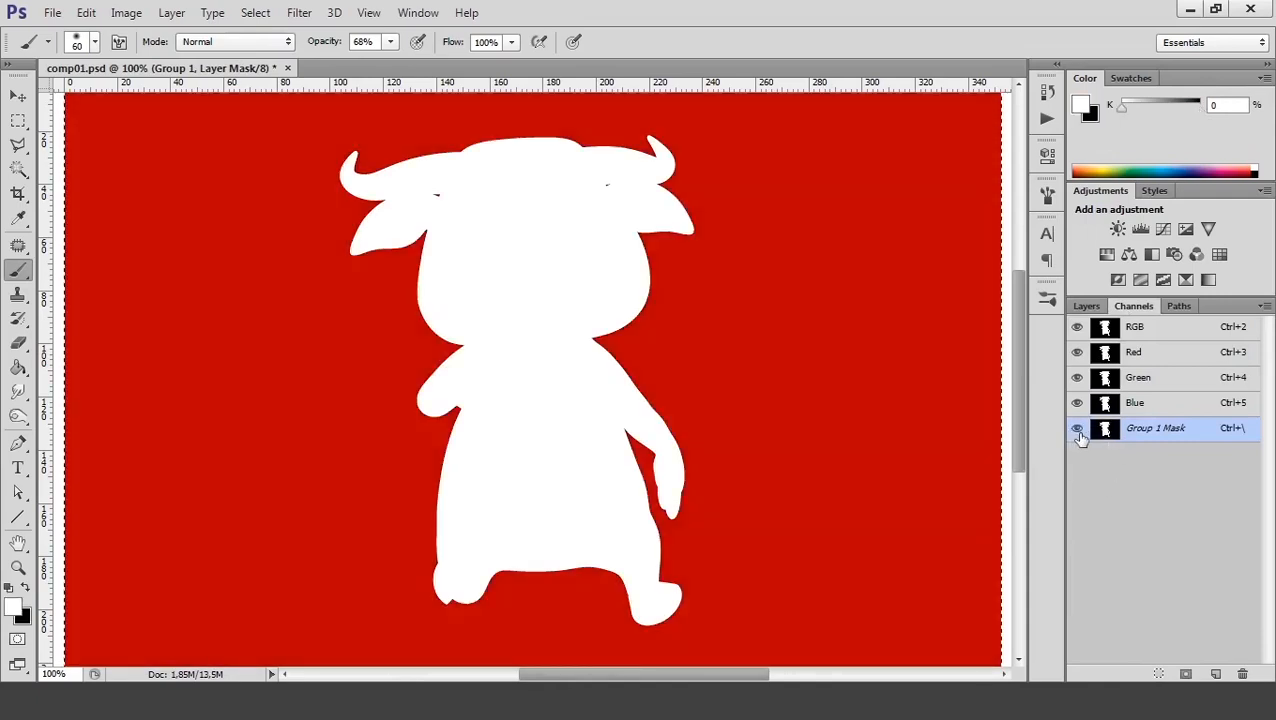
{"action": "left_click", "coordinate": [1077, 429]}
{"action": "left_click", "coordinate": [1086, 306]}
Hide the mask, depth, AO, rim and shadow layers, leaving only the two beauty layers shown in the group
{"action": "left_click", "coordinate": [1150, 412]}
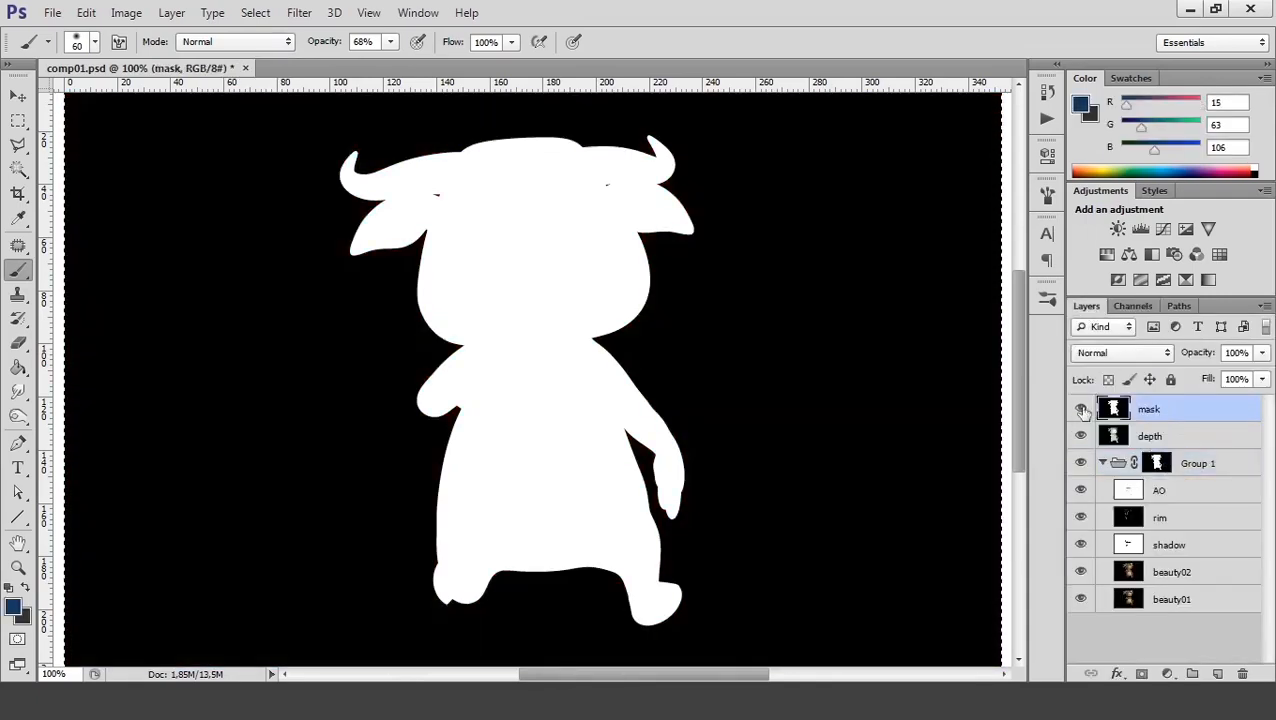
{"action": "left_click", "coordinate": [1081, 409]}
{"action": "left_click", "coordinate": [1081, 436]}
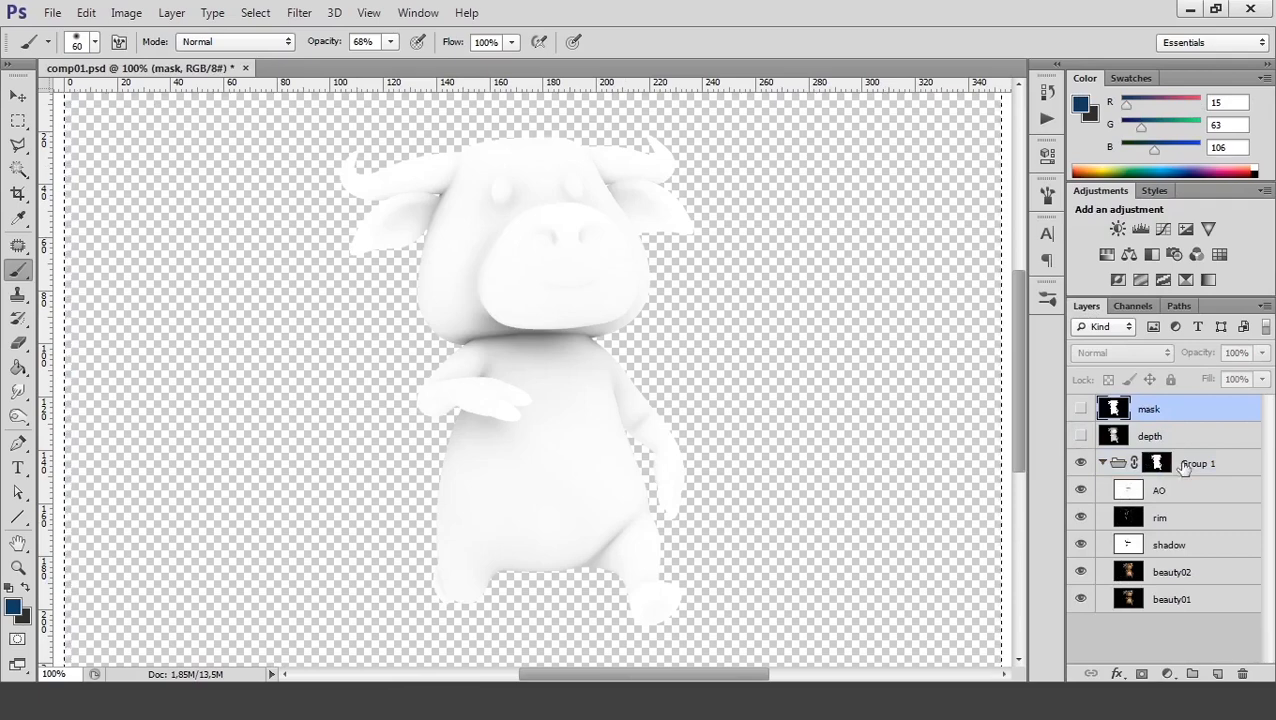
{"action": "left_click", "coordinate": [1190, 464]}
{"action": "left_click", "coordinate": [1080, 490]}
{"action": "left_click", "coordinate": [1080, 517]}
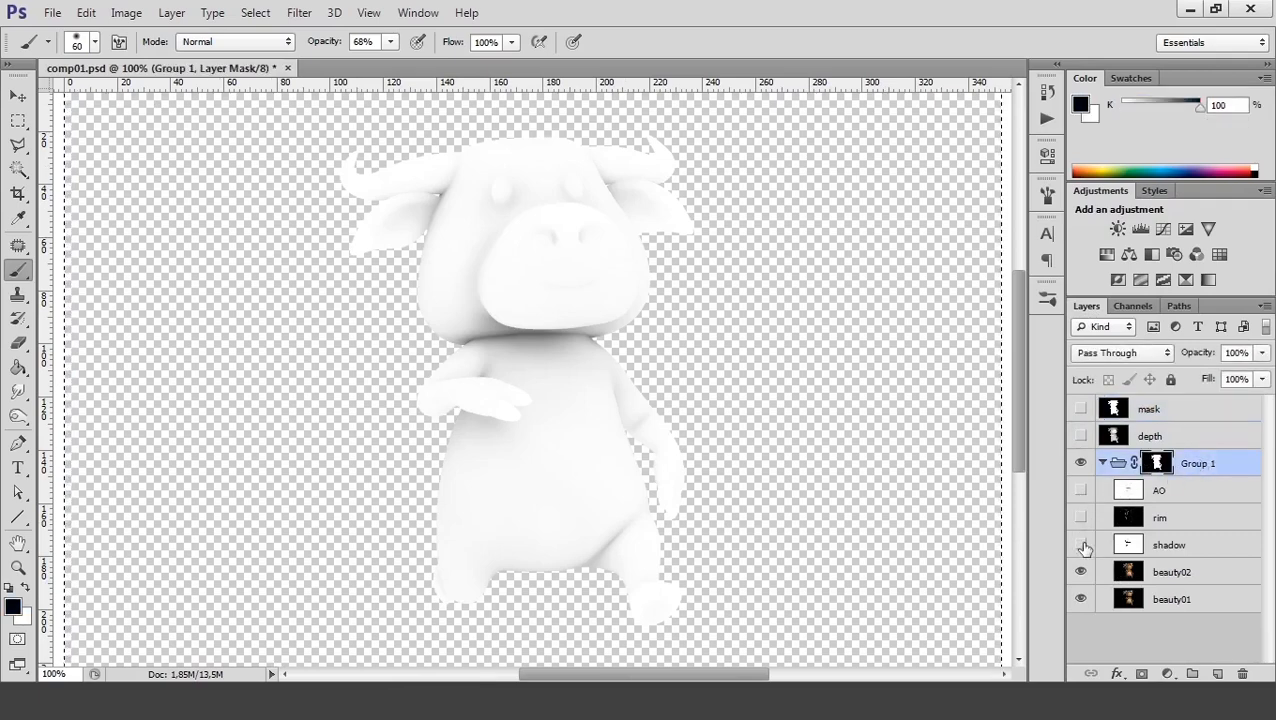
{"action": "left_click", "coordinate": [1081, 545]}
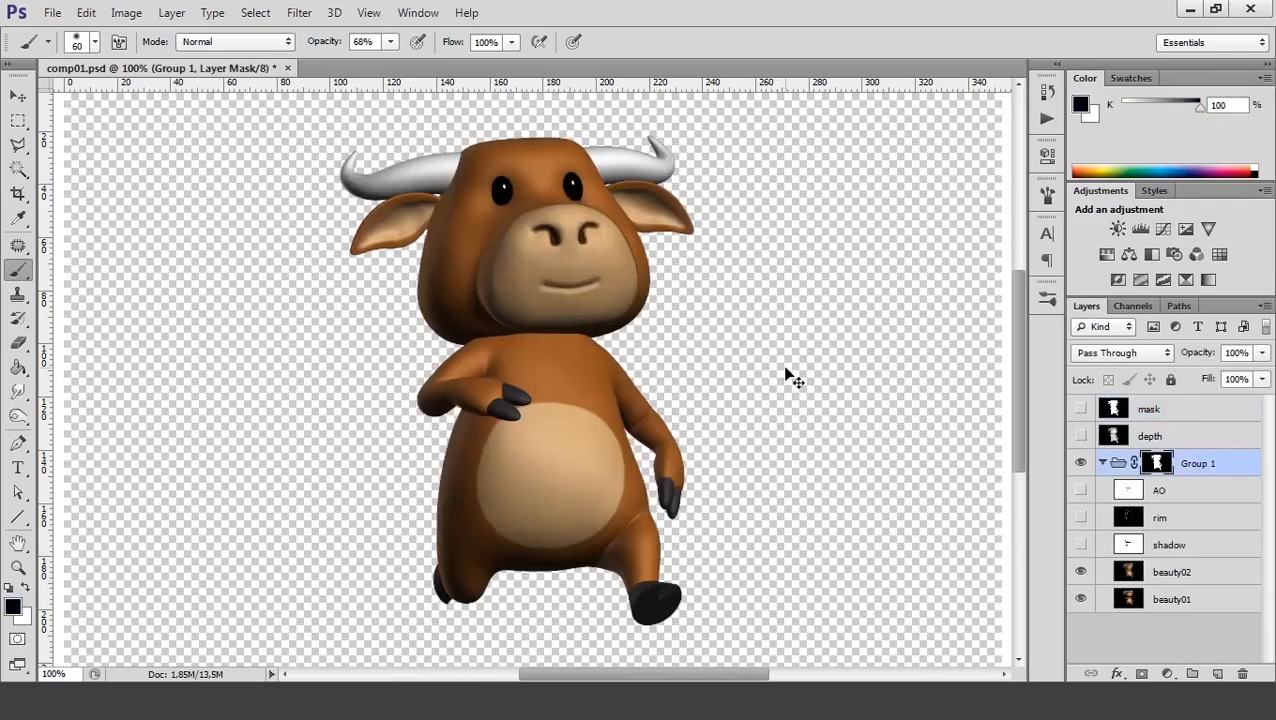
Add a new layer beneath the group and name it BG
{"action": "left_click", "coordinate": [1218, 675]}
{"action": "left_click_drag", "start_coordinate": [1195, 495], "coordinate": [1205, 635]}
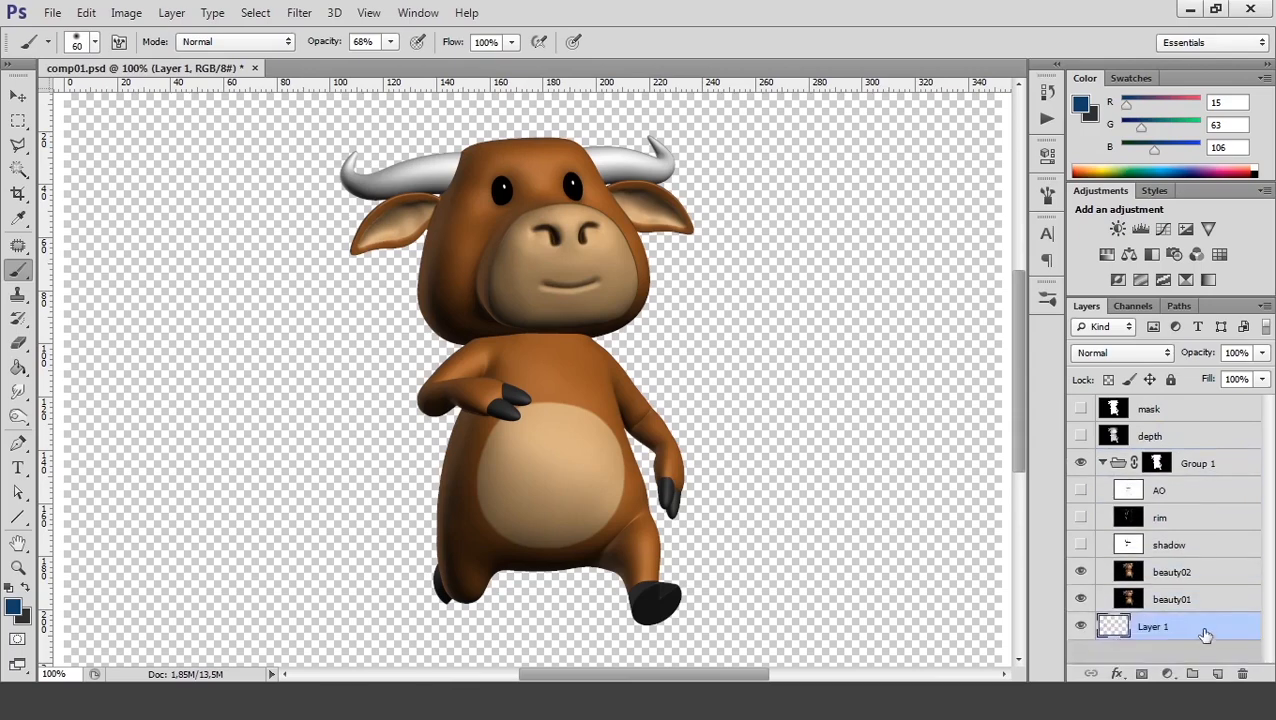
{"action": "double_click", "coordinate": [1150, 627]}
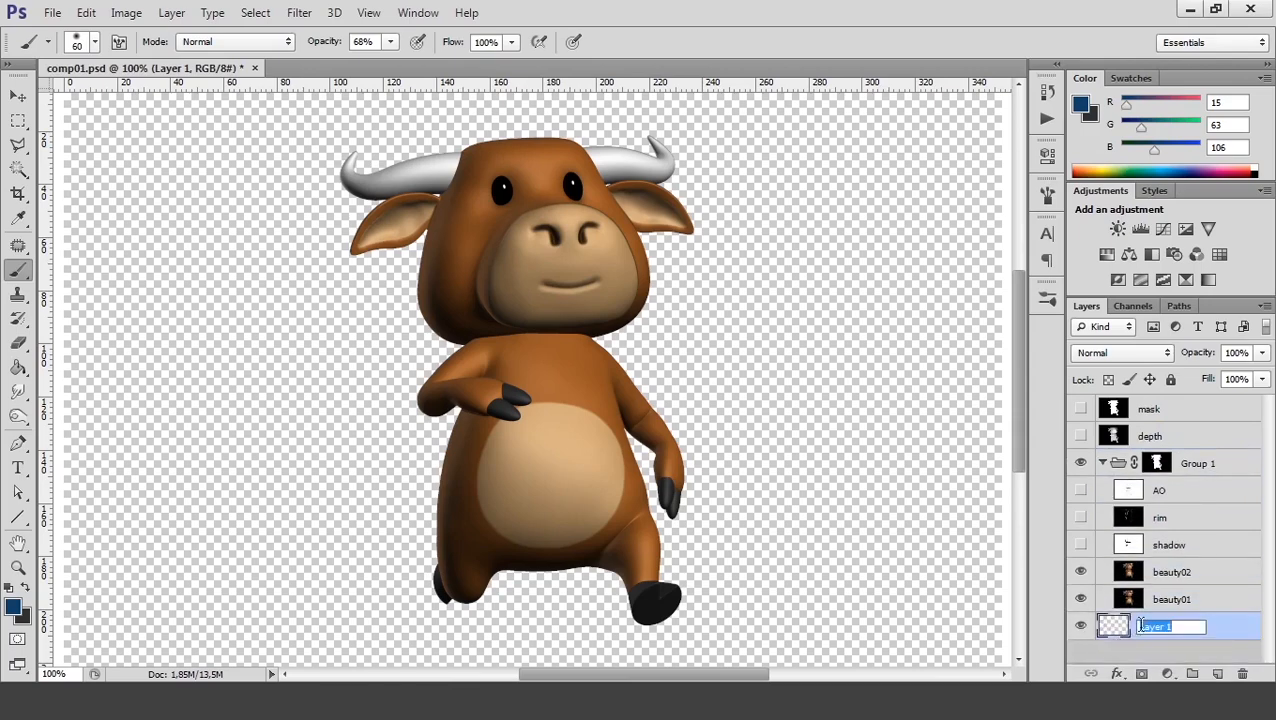
{"action": "type", "text": "BG"}
{"action": "key", "text": "Return"}
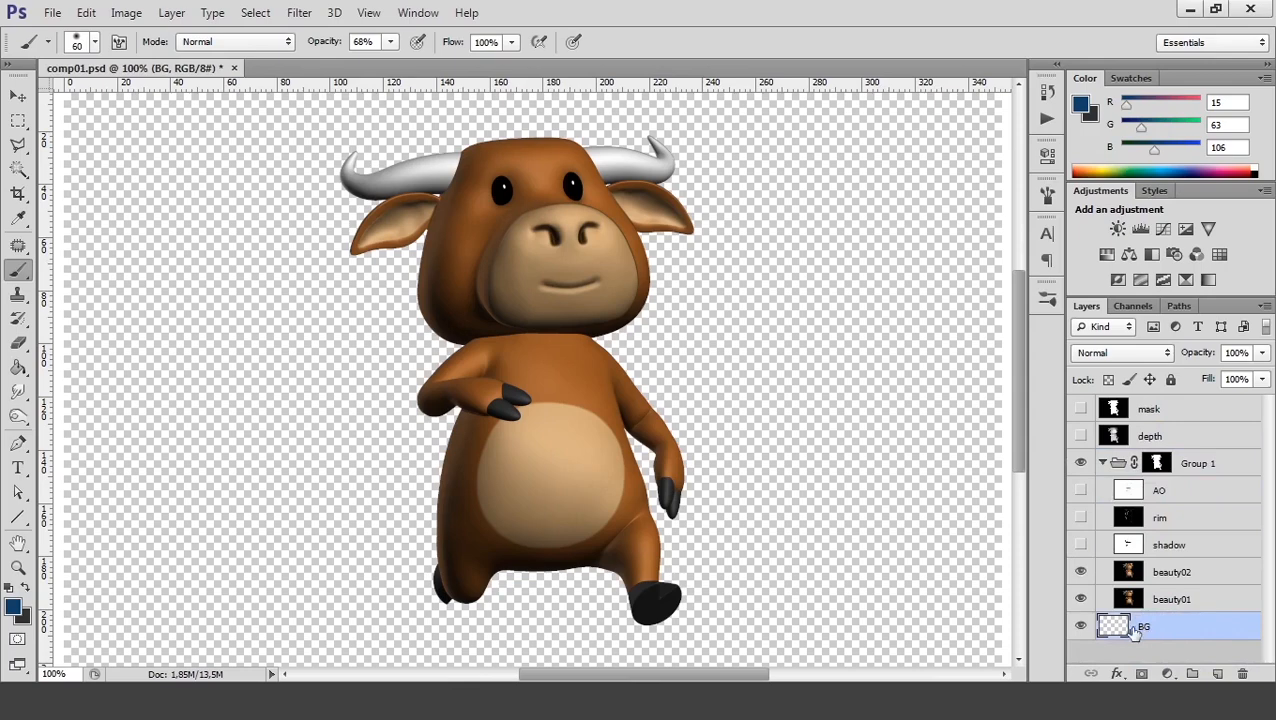
Set the background colour to dark grey #464a4e and the foreground colour to mid grey #757575
{"action": "left_click", "coordinate": [13, 610]}
{"action": "mouse_move", "coordinate": [267, 416]}
{"action": "left_mouse_down"}
{"action": "mouse_move", "coordinate": [258, 440]}
{"action": "mouse_move", "coordinate": [97, 459]}
{"action": "mouse_move", "coordinate": [87, 439]}
{"action": "left_mouse_up"}
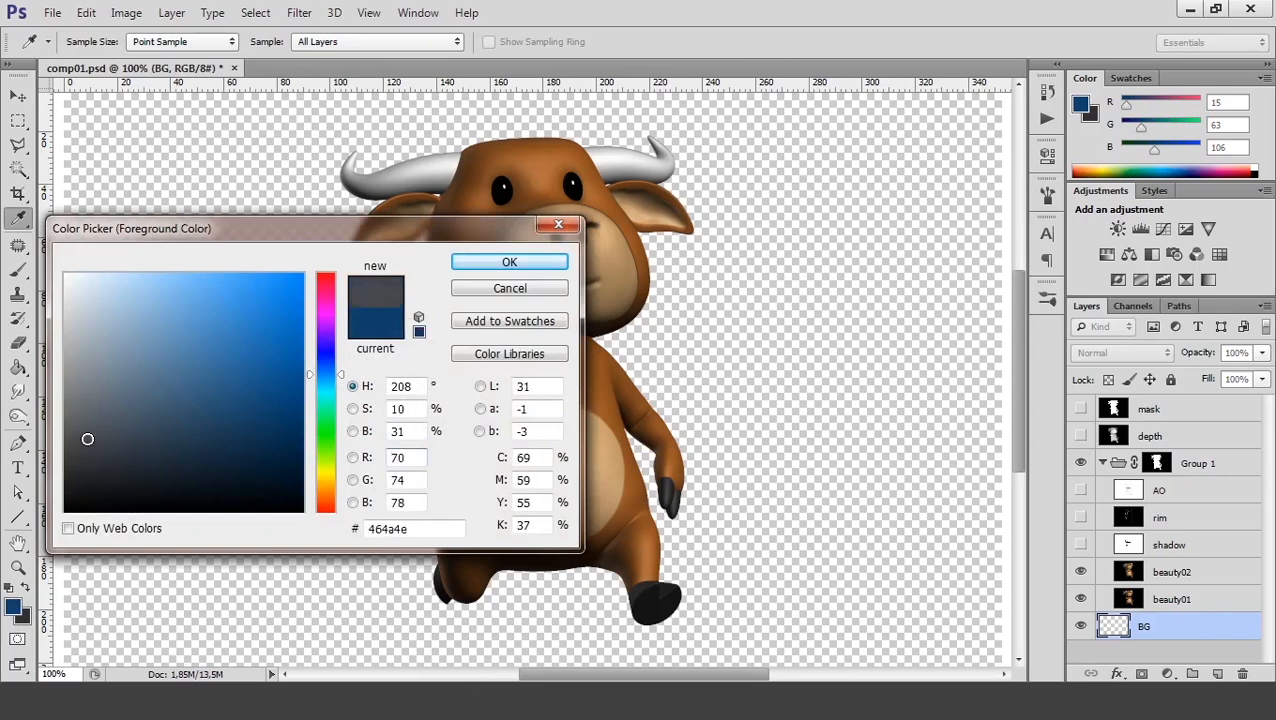
{"action": "left_click", "coordinate": [496, 267]}
{"action": "left_click", "coordinate": [26, 588]}
{"action": "left_click", "coordinate": [17, 611]}
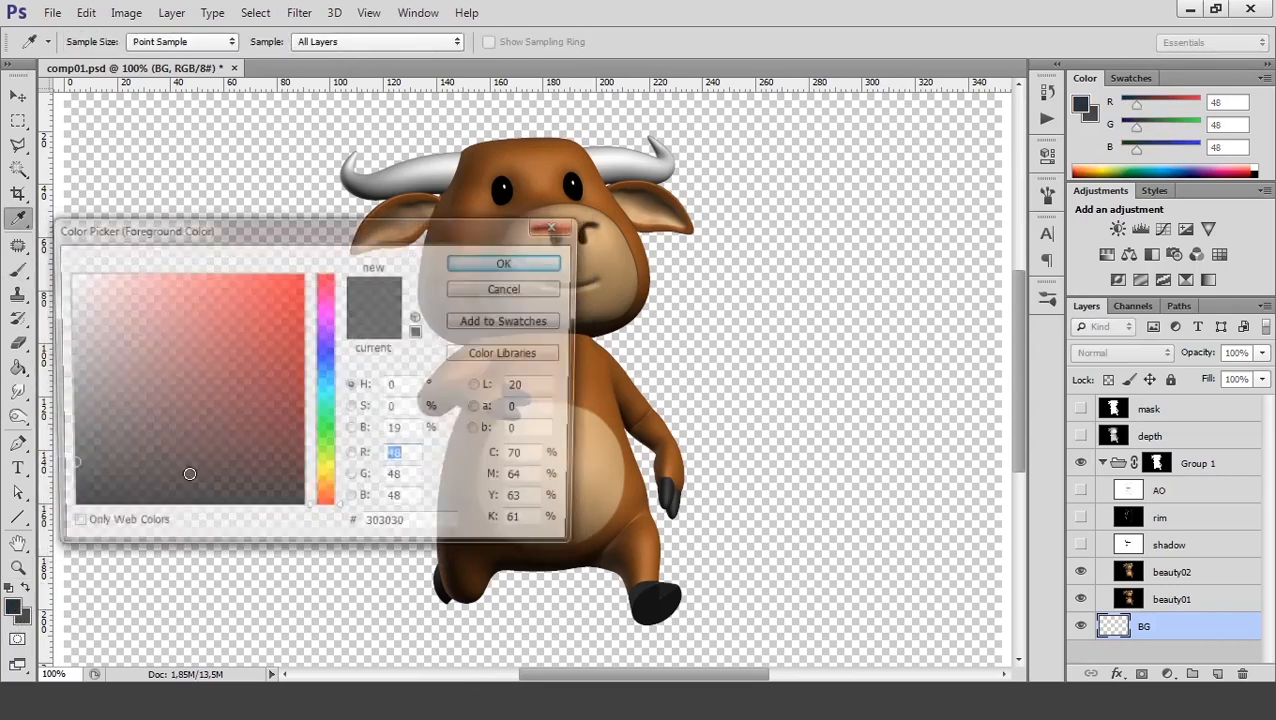
{"action": "left_click_drag", "start_coordinate": [83, 424], "coordinate": [24, 401]}
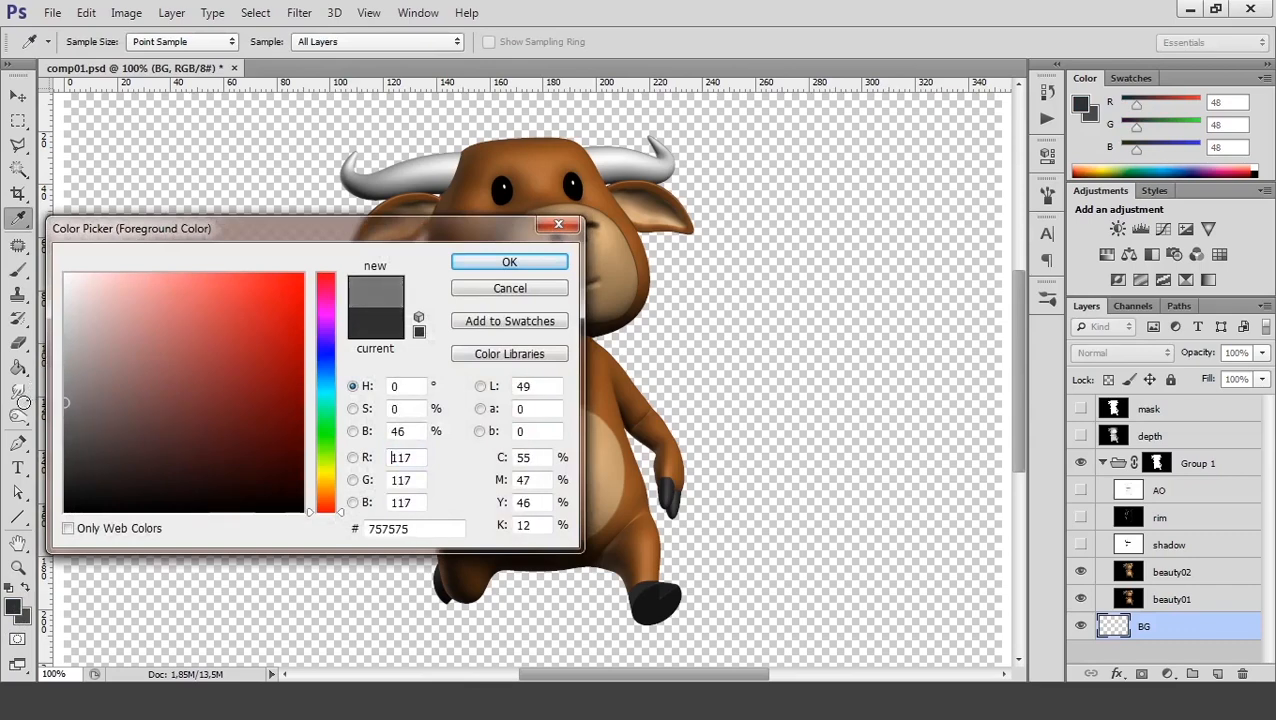
{"action": "left_click", "coordinate": [503, 262]}
Fill the BG layer with a radial gradient spreading from the bull's belly toward the canvas's upper-right area
{"action": "left_click_drag", "start_coordinate": [18, 367], "coordinate": [90, 373]}
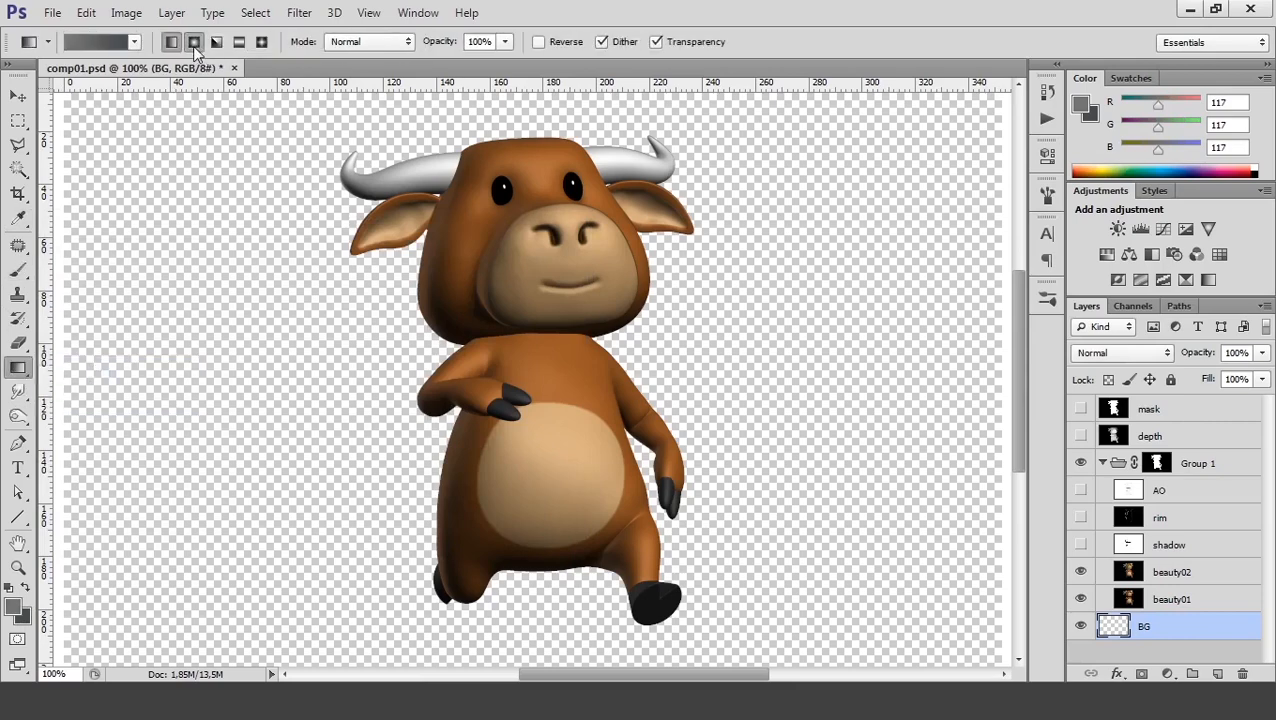
{"action": "left_click", "coordinate": [193, 41]}
{"action": "left_click_drag", "start_coordinate": [766, 331], "coordinate": [828, 262]}
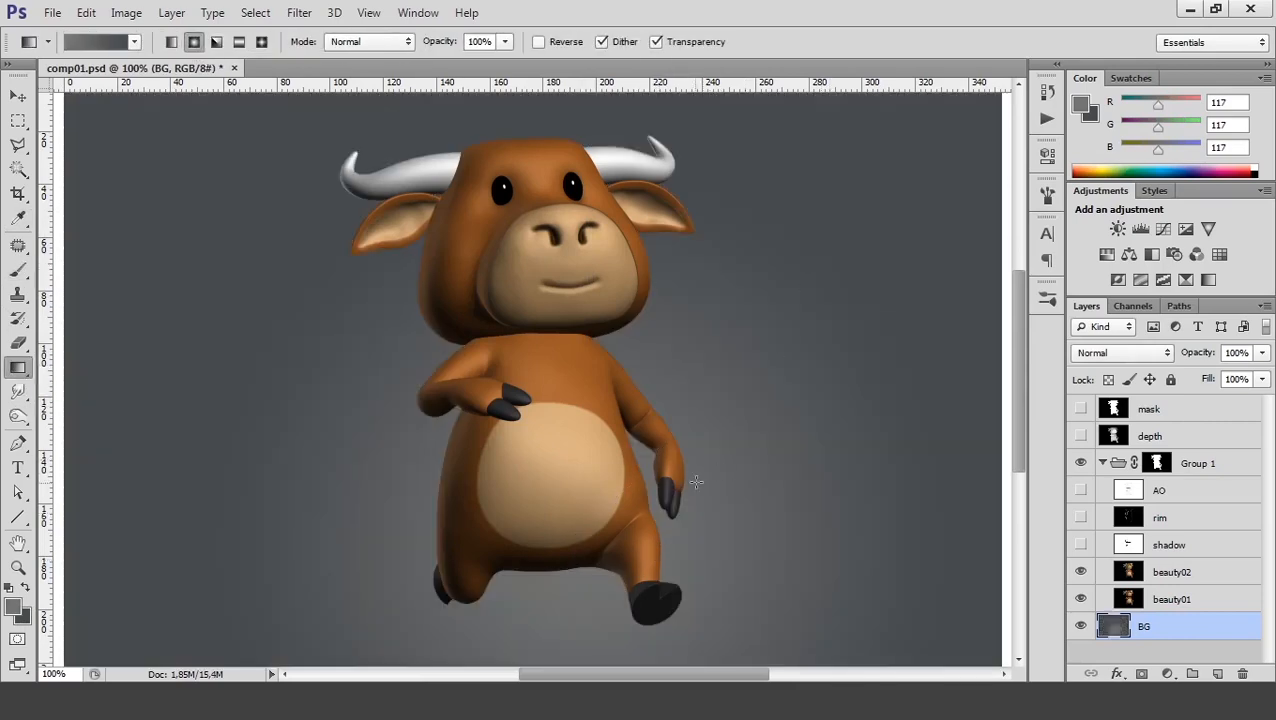
{"action": "left_click_drag", "start_coordinate": [547, 533], "coordinate": [891, 154]}
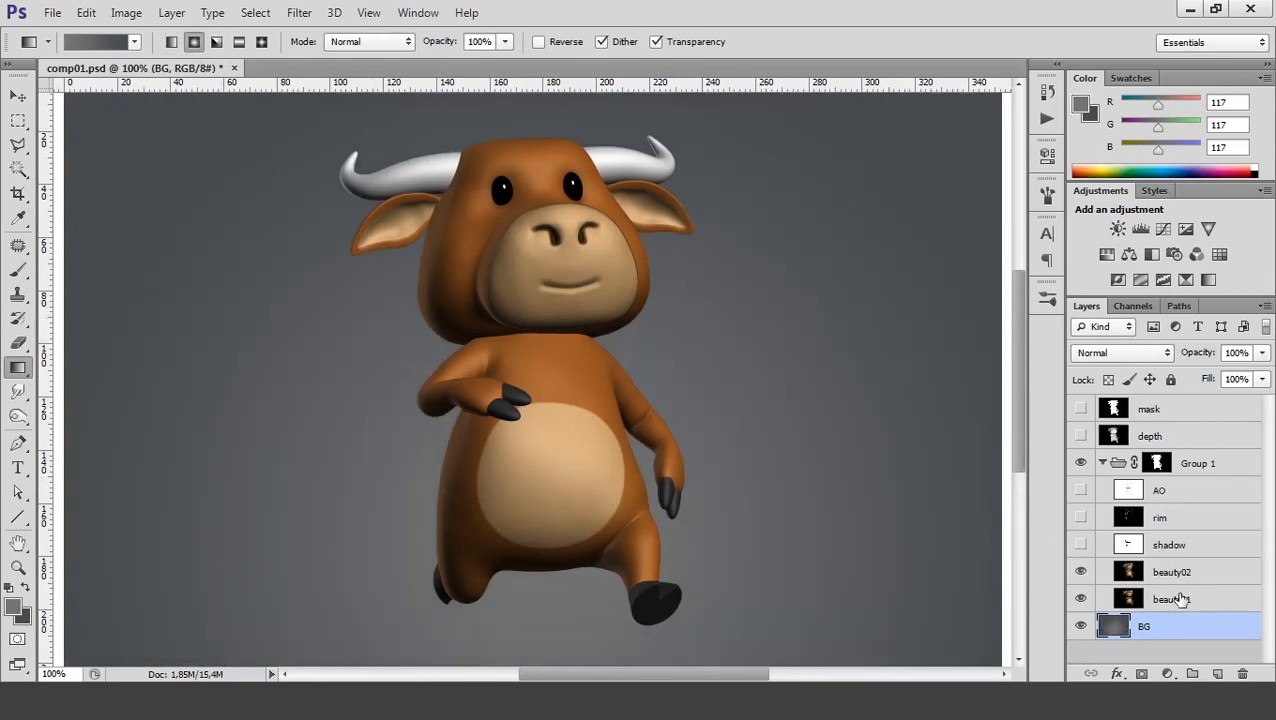
Hide beauty01, show the shadow layer over beauty02 and set its blend mode to Multiply
{"action": "left_click", "coordinate": [1080, 574]}
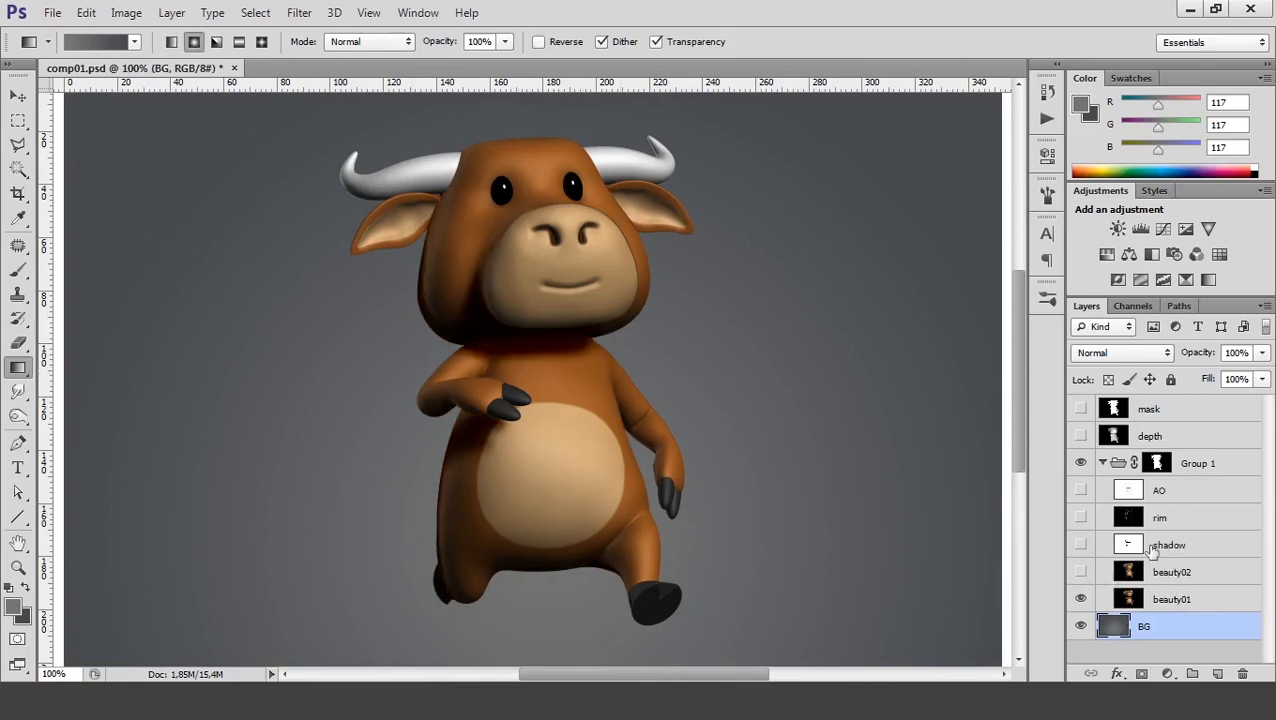
{"action": "left_click", "coordinate": [1080, 573]}
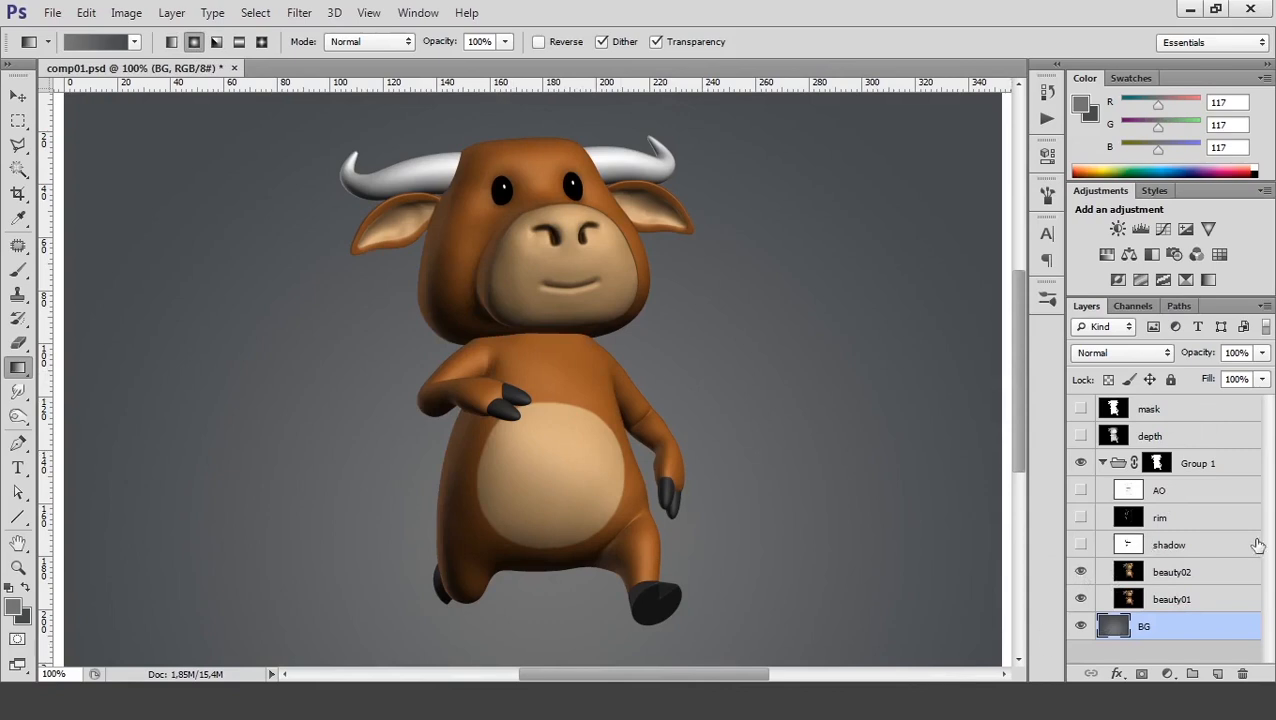
{"action": "left_click", "coordinate": [1170, 548]}
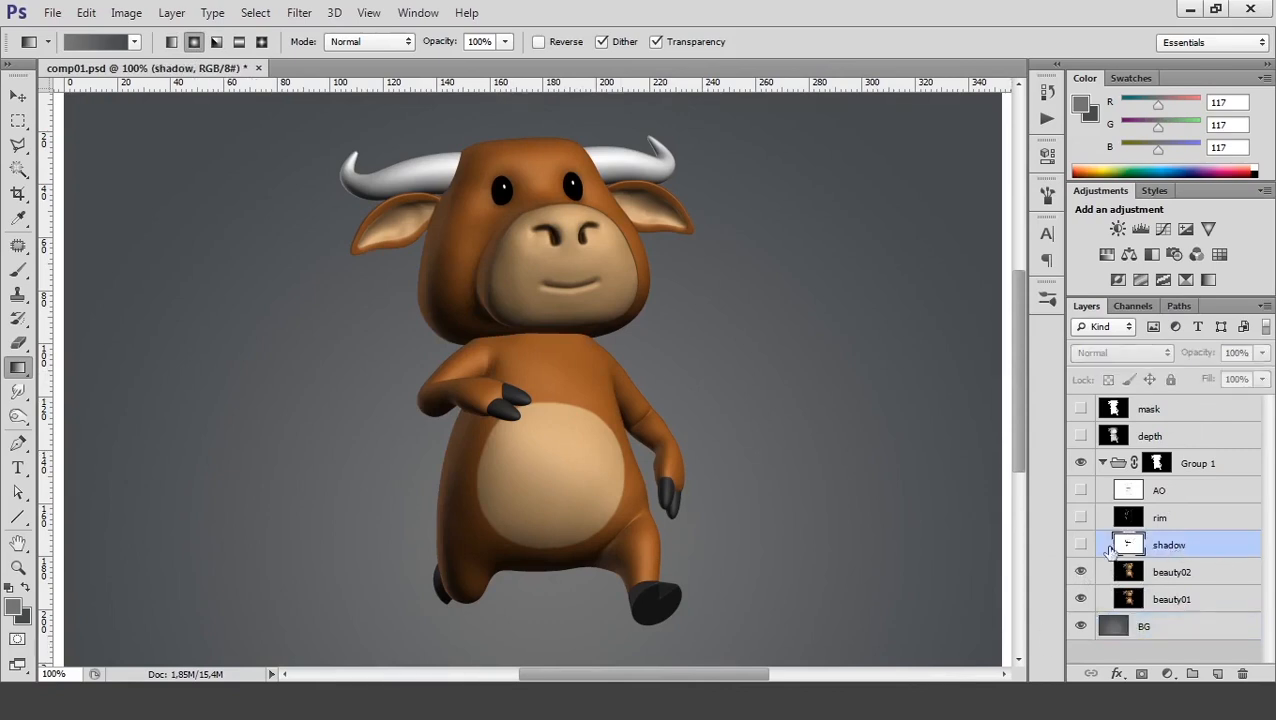
{"action": "left_click", "coordinate": [1080, 599]}
{"action": "left_click", "coordinate": [1080, 545]}
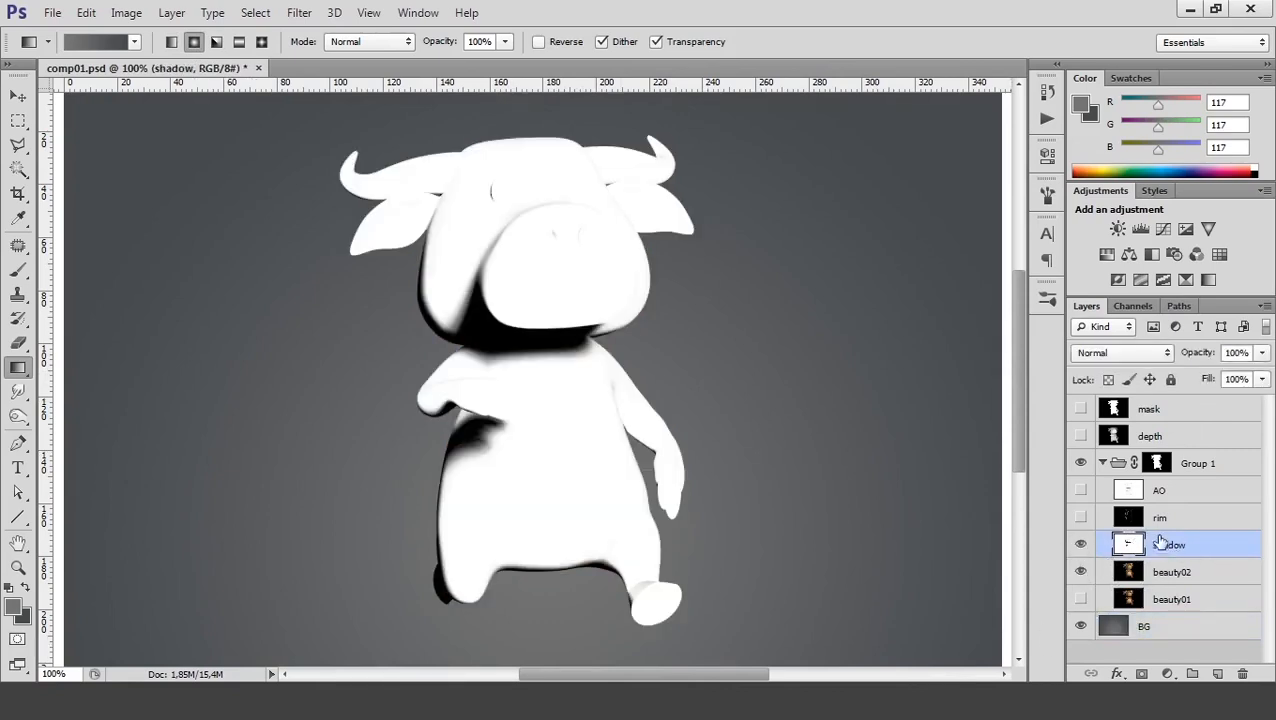
{"action": "left_click", "coordinate": [1150, 355]}
{"action": "left_click", "coordinate": [1108, 70]}
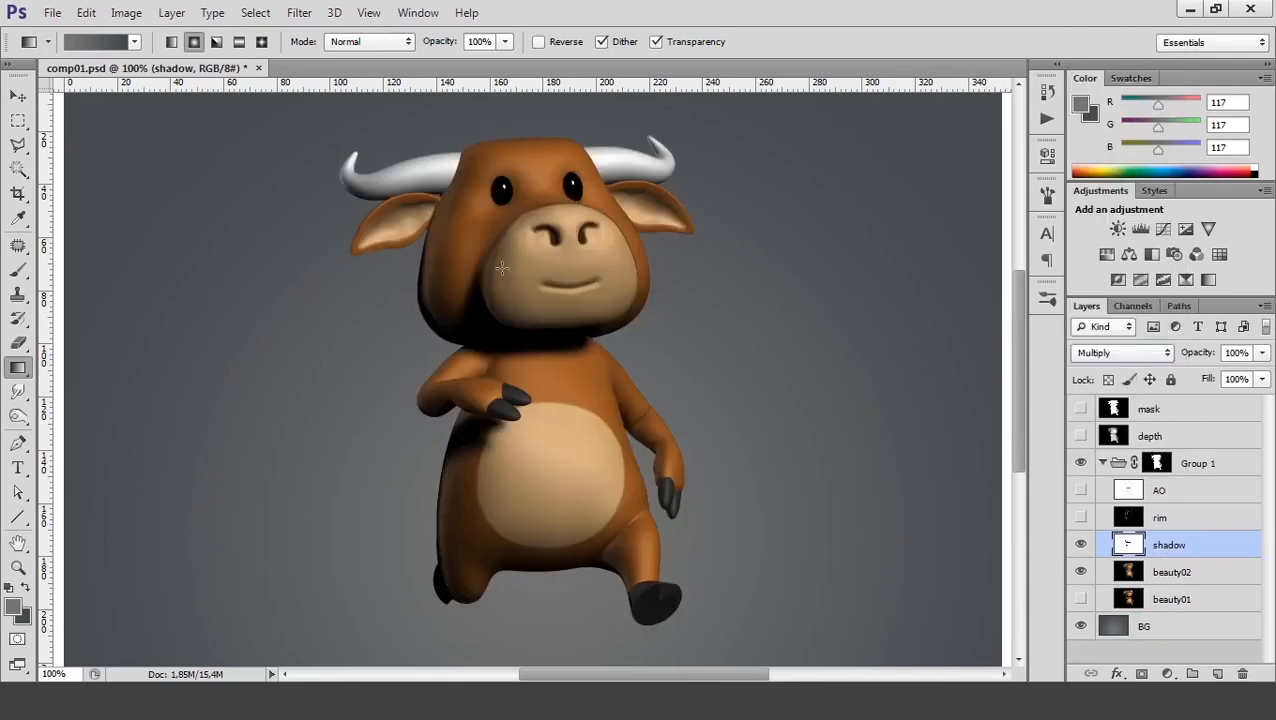
Compare the shadow layer with the beauty passes and set its opacity to 66%
{"action": "left_click_drag", "start_coordinate": [1080, 546], "coordinate": [1081, 573]}
{"action": "left_click", "coordinate": [1081, 600]}
{"action": "left_click", "coordinate": [1263, 354]}
{"action": "left_click_drag", "start_coordinate": [1232, 373], "coordinate": [1226, 378]}
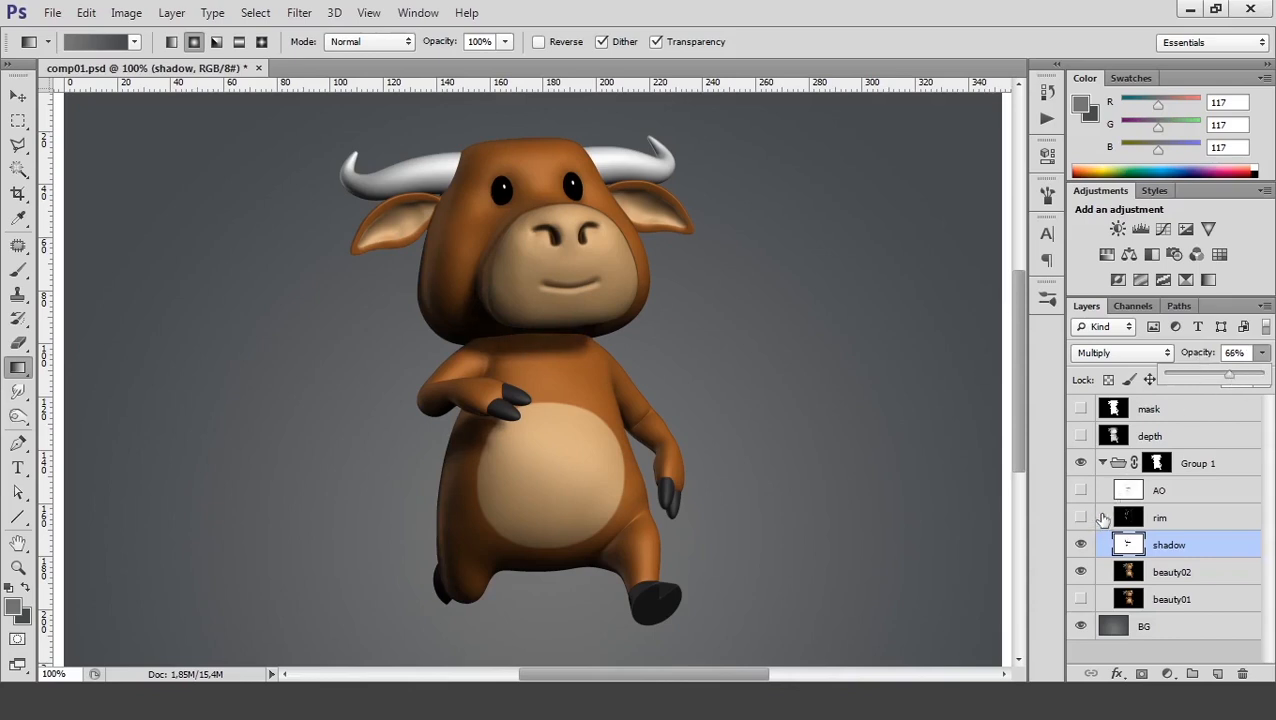
{"action": "left_click", "coordinate": [1154, 521]}
{"action": "left_click", "coordinate": [1158, 520]}
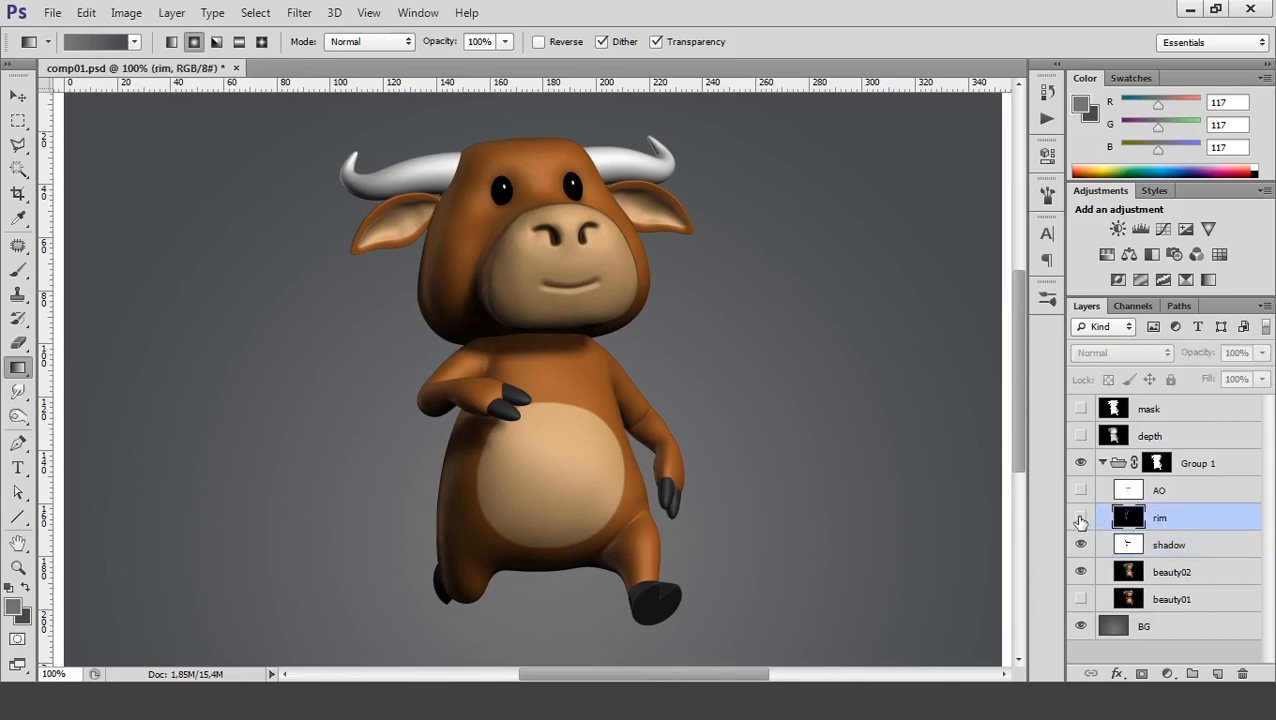
{"action": "left_click", "coordinate": [1080, 518]}
{"action": "left_click", "coordinate": [1080, 518]}
Show the AO layer, set its blend mode to Multiply and compare the bull with and without it
{"action": "left_click", "coordinate": [1080, 490]}
{"action": "left_click", "coordinate": [1196, 492]}
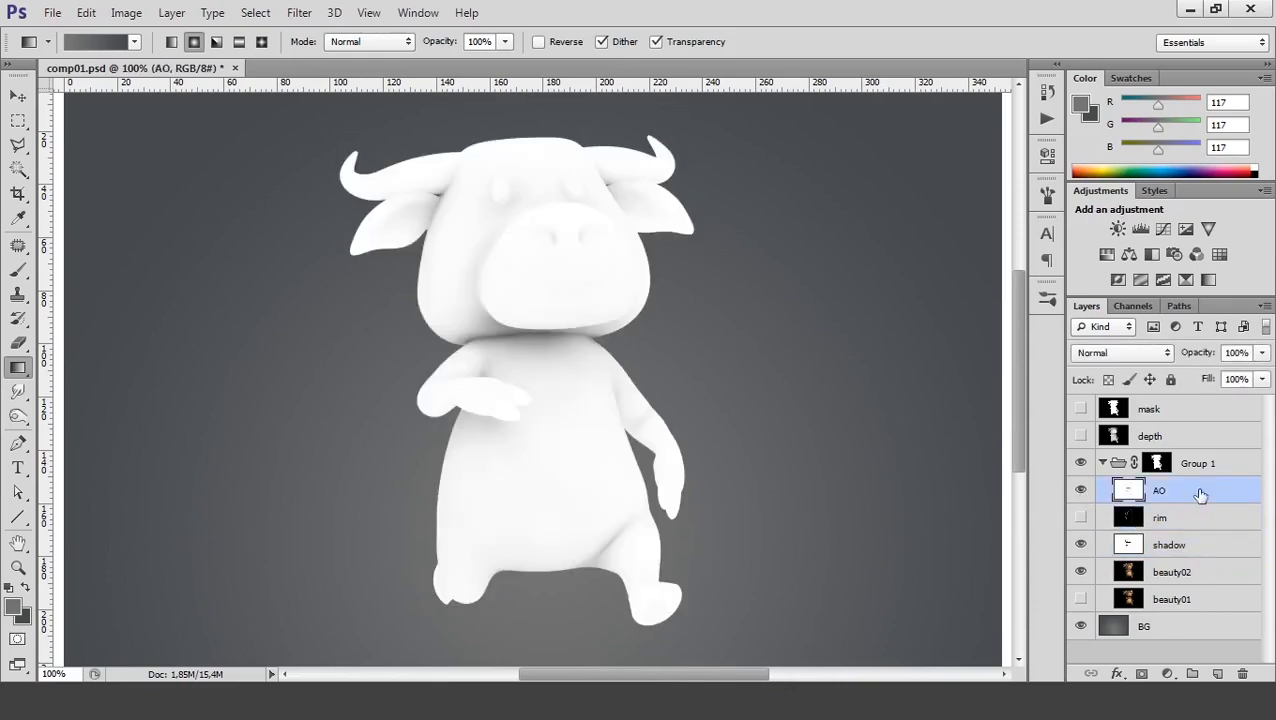
{"action": "left_click", "coordinate": [1118, 353]}
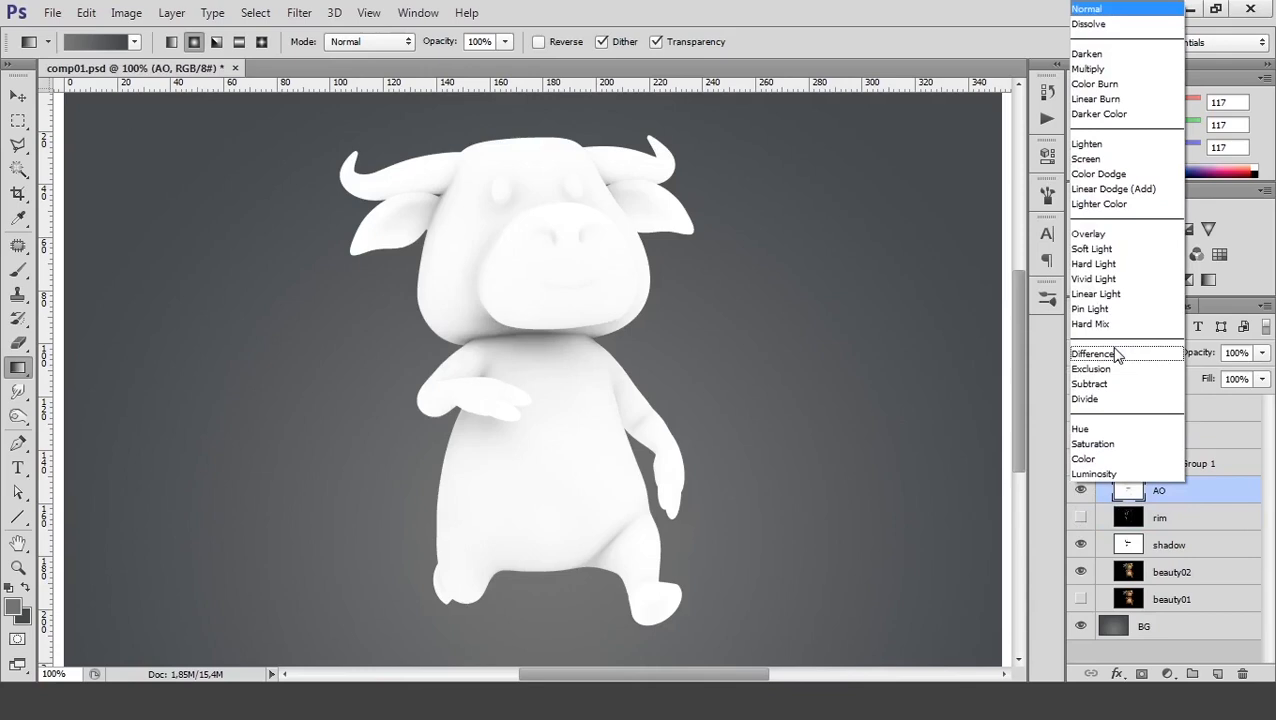
{"action": "left_click", "coordinate": [1100, 71]}
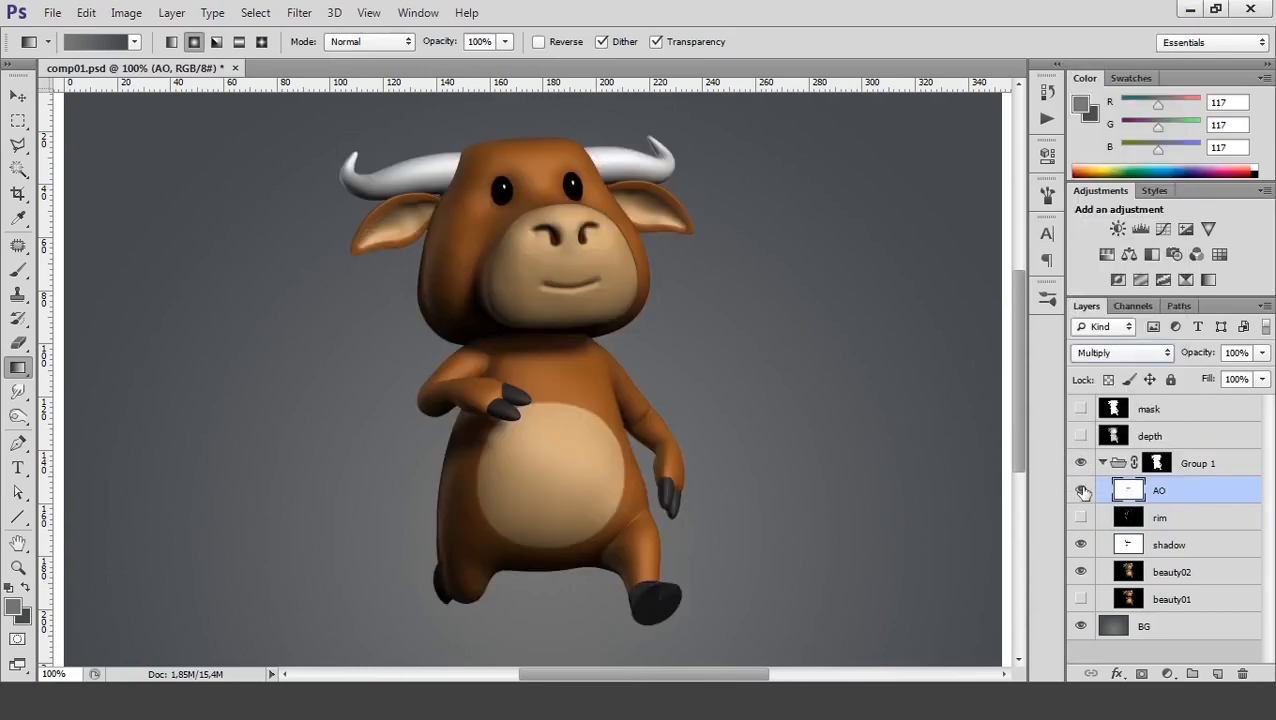
{"action": "left_click", "coordinate": [1082, 490]}
{"action": "left_click", "coordinate": [1082, 490]}
{"action": "left_click", "coordinate": [1082, 490]}
{"action": "left_click", "coordinate": [1082, 490]}
{"action": "left_click", "coordinate": [1081, 490]}
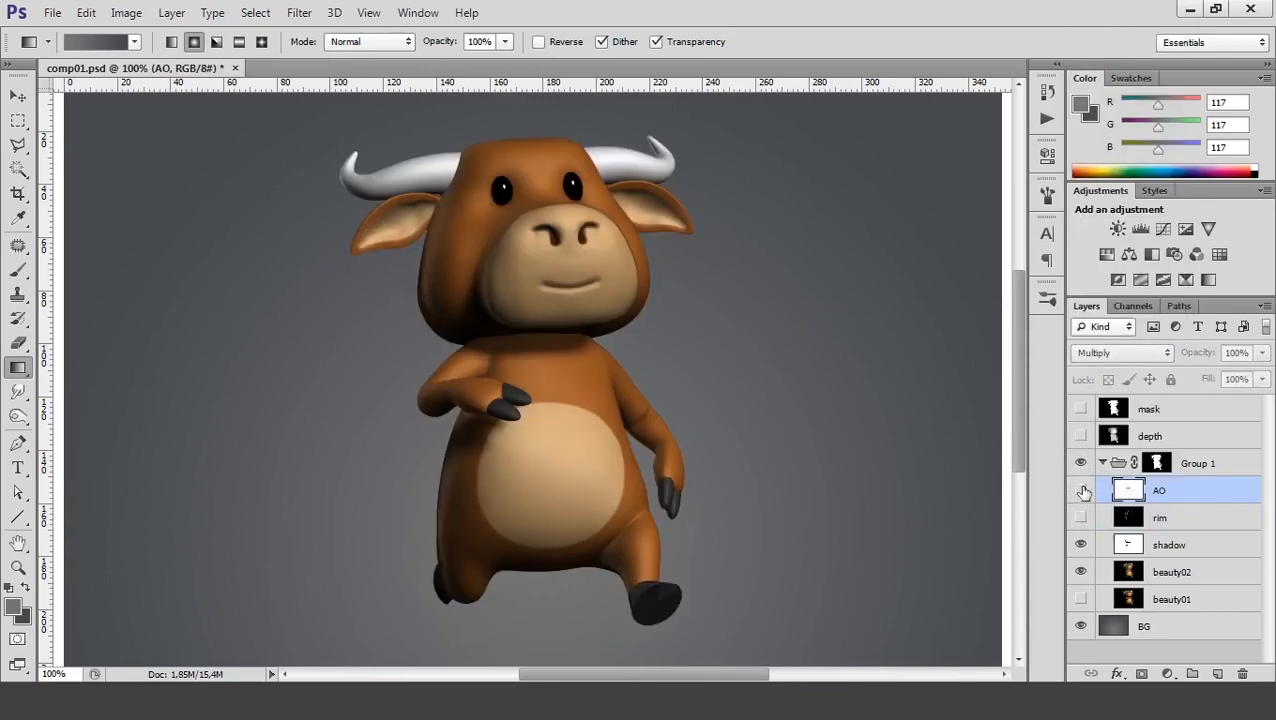
{"action": "left_click", "coordinate": [1081, 490]}
{"action": "left_click", "coordinate": [1081, 490]}
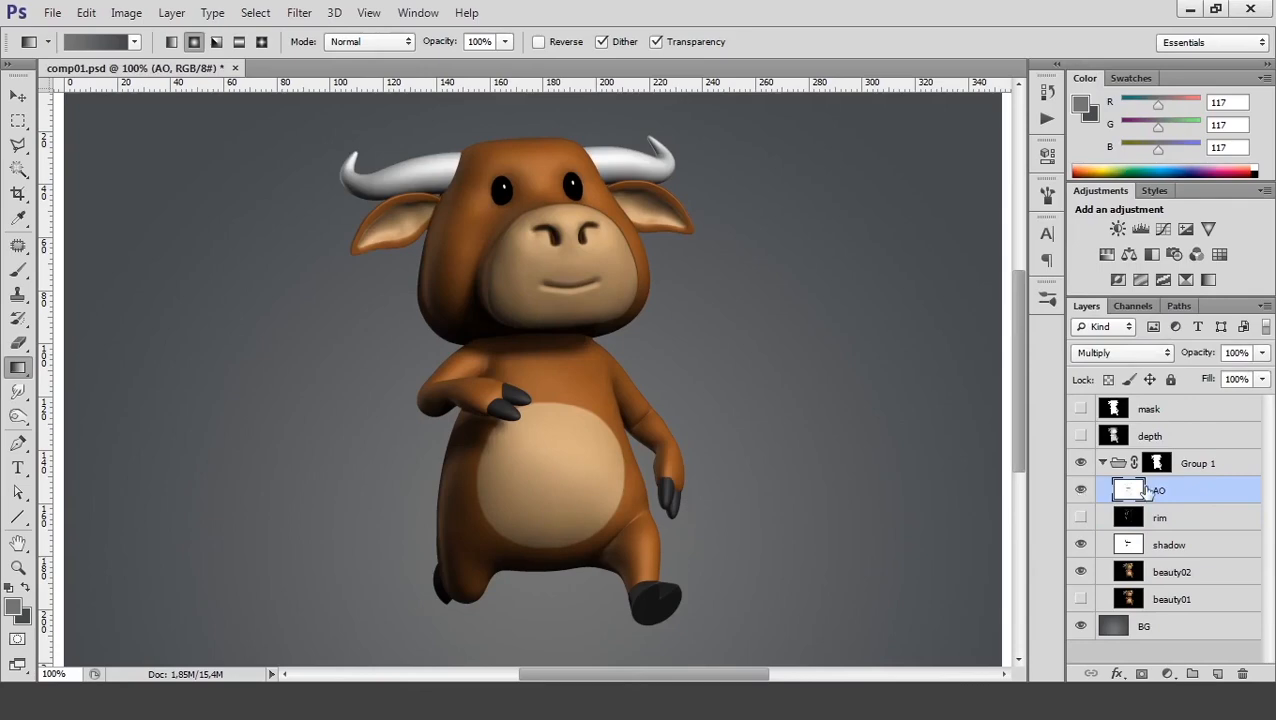
Darken the AO layer by raising its black input level with Levels, and set the layer's opacity to 80%
{"action": "key", "text": "ctrl+l"}
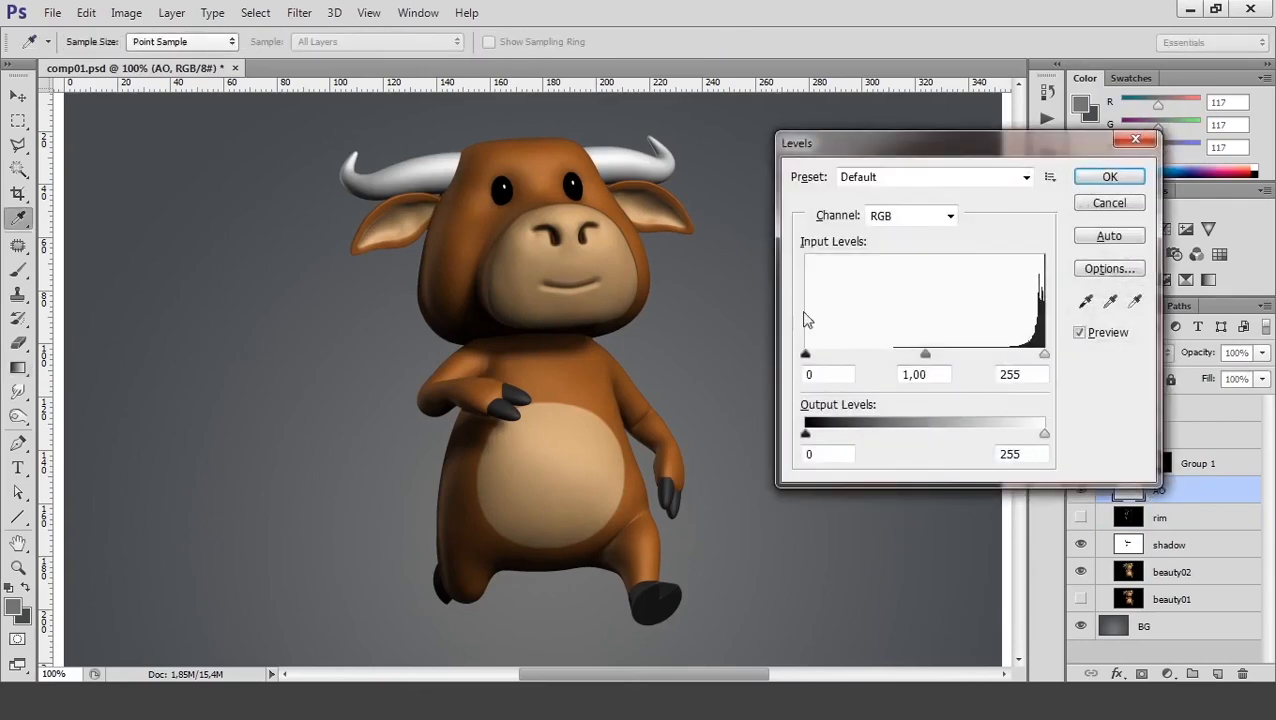
{"action": "left_click_drag", "start_coordinate": [810, 356], "coordinate": [942, 356]}
{"action": "left_click", "coordinate": [1108, 178]}
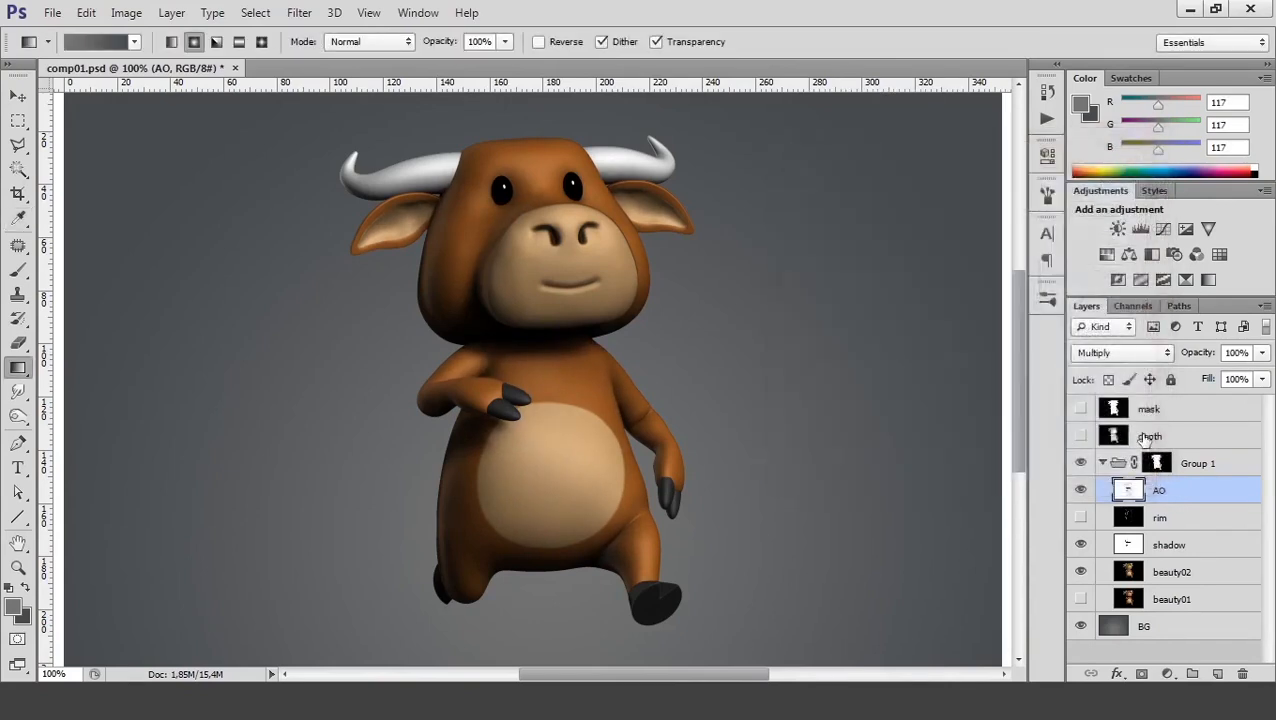
{"action": "left_click", "coordinate": [1263, 353]}
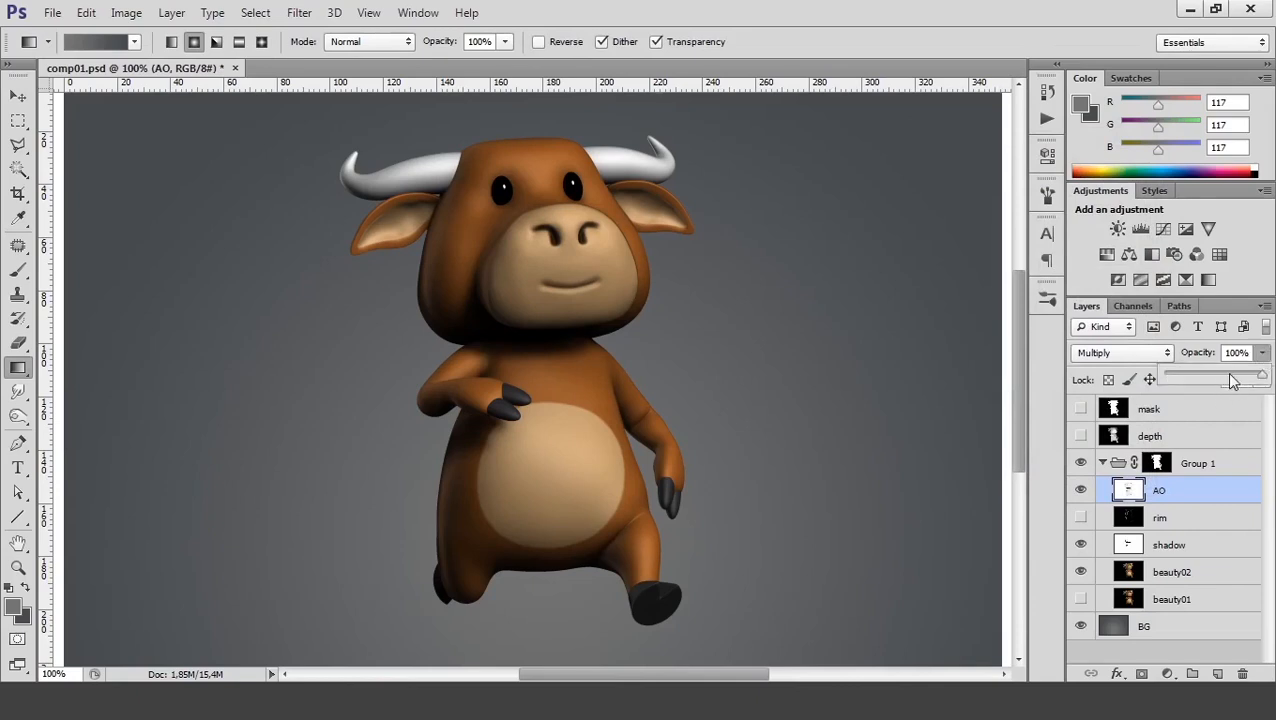
{"action": "left_click_drag", "start_coordinate": [1232, 380], "coordinate": [1246, 378]}
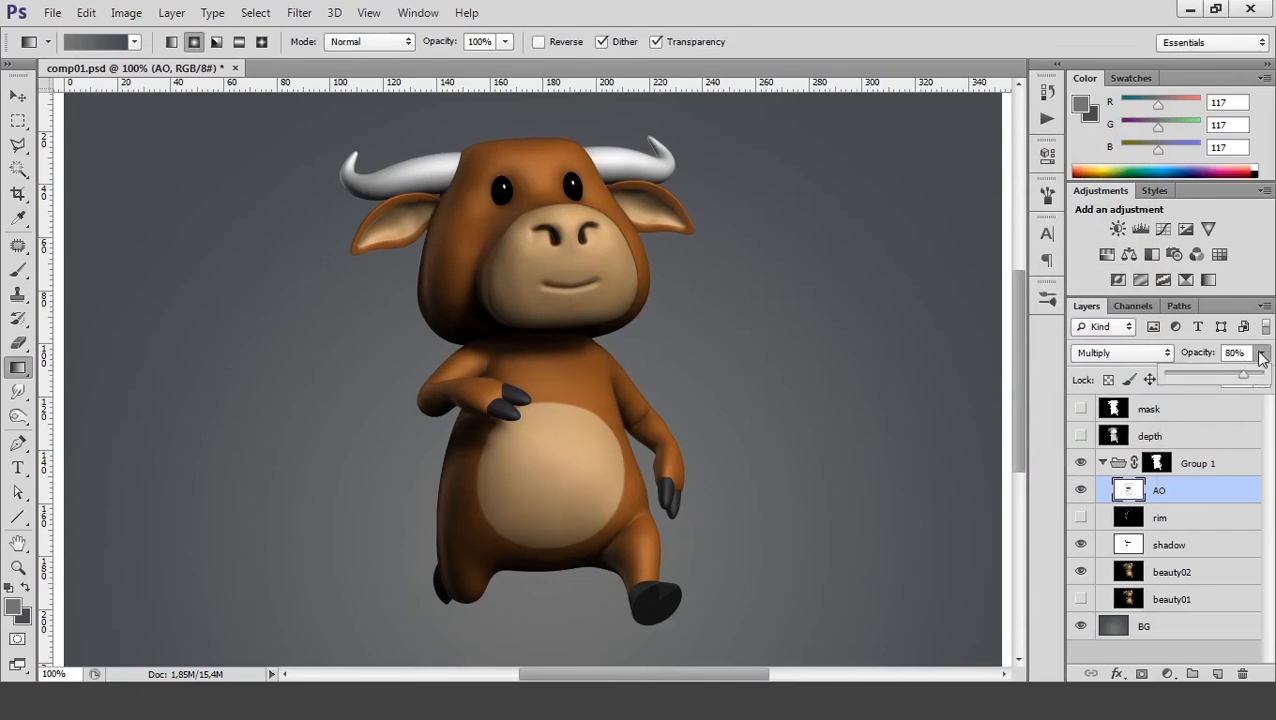
{"action": "left_click", "coordinate": [1262, 358]}
Show the rim layer, preview it with the Screen blend mode and return it to Normal
{"action": "left_click", "coordinate": [1080, 518]}
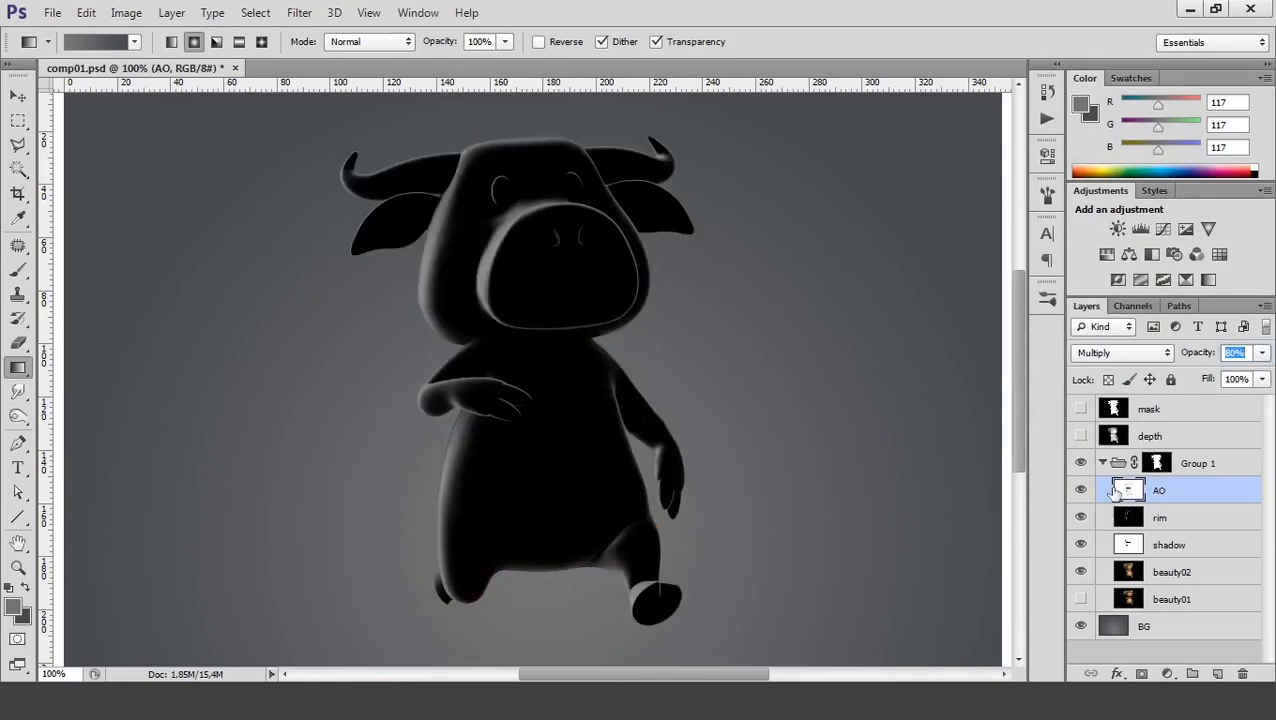
{"action": "left_click", "coordinate": [1162, 518]}
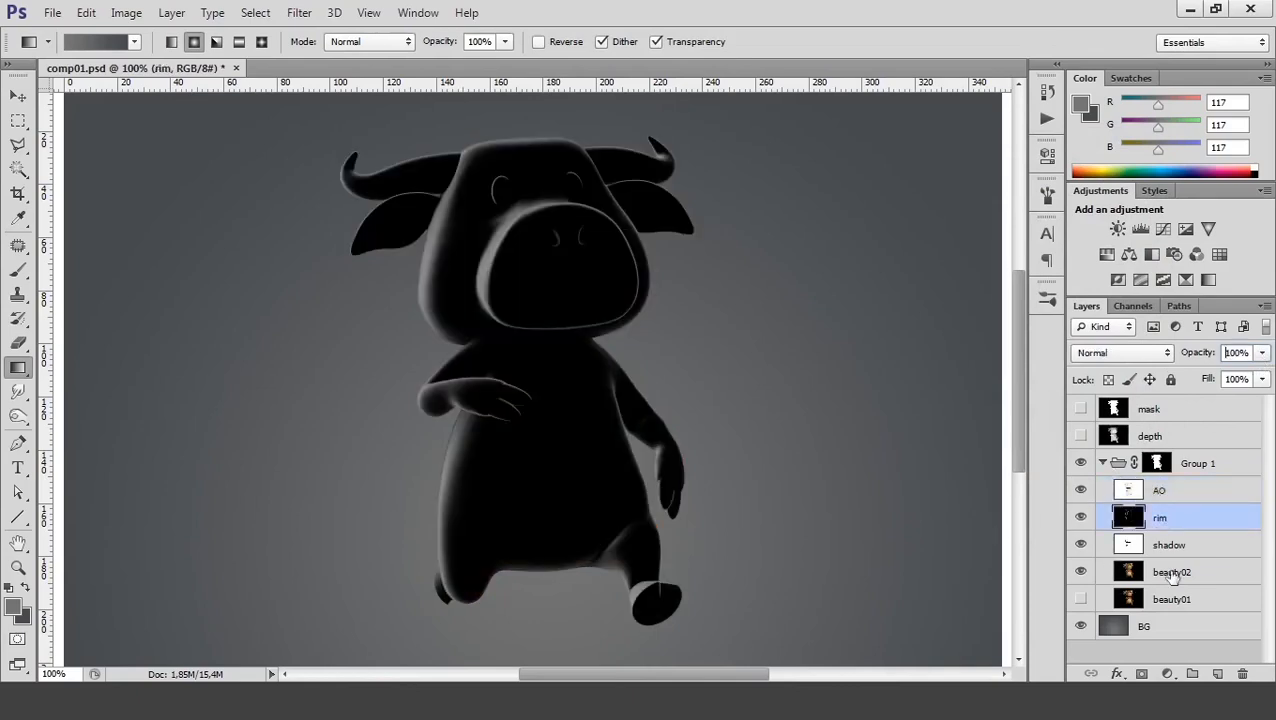
{"action": "left_click", "coordinate": [1122, 354]}
{"action": "left_click", "coordinate": [1092, 160]}
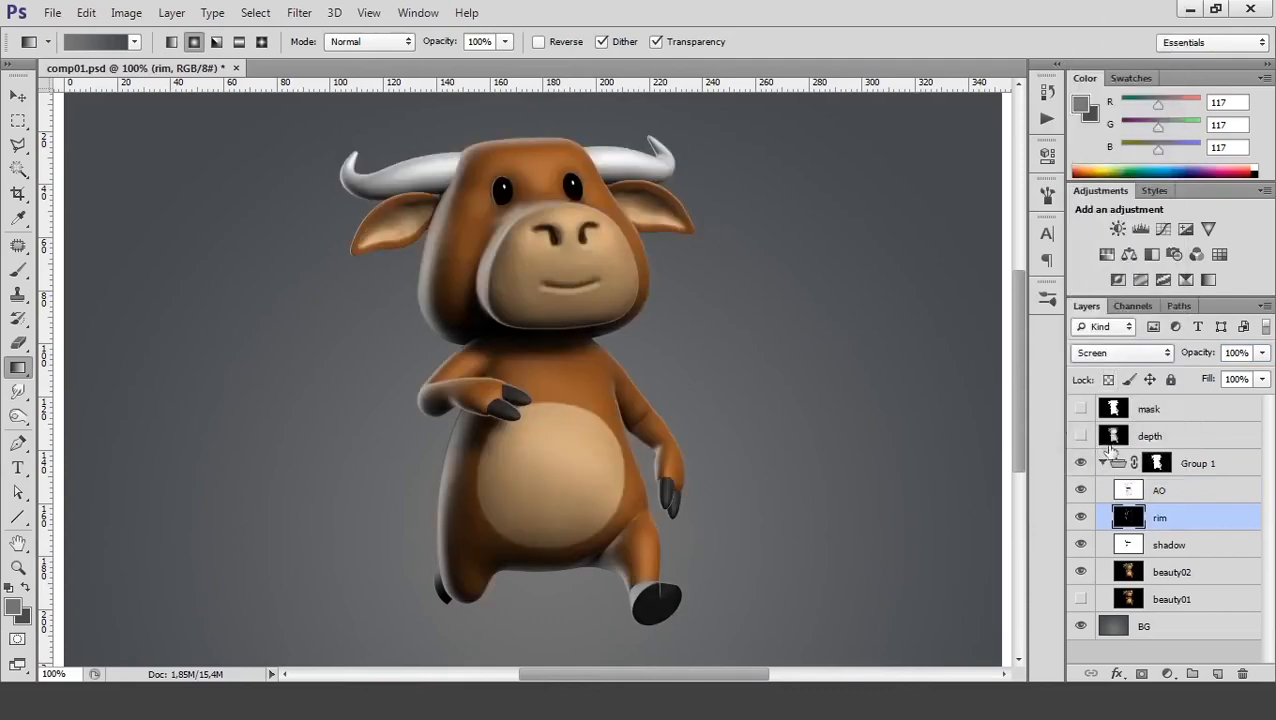
{"action": "left_click", "coordinate": [1155, 353]}
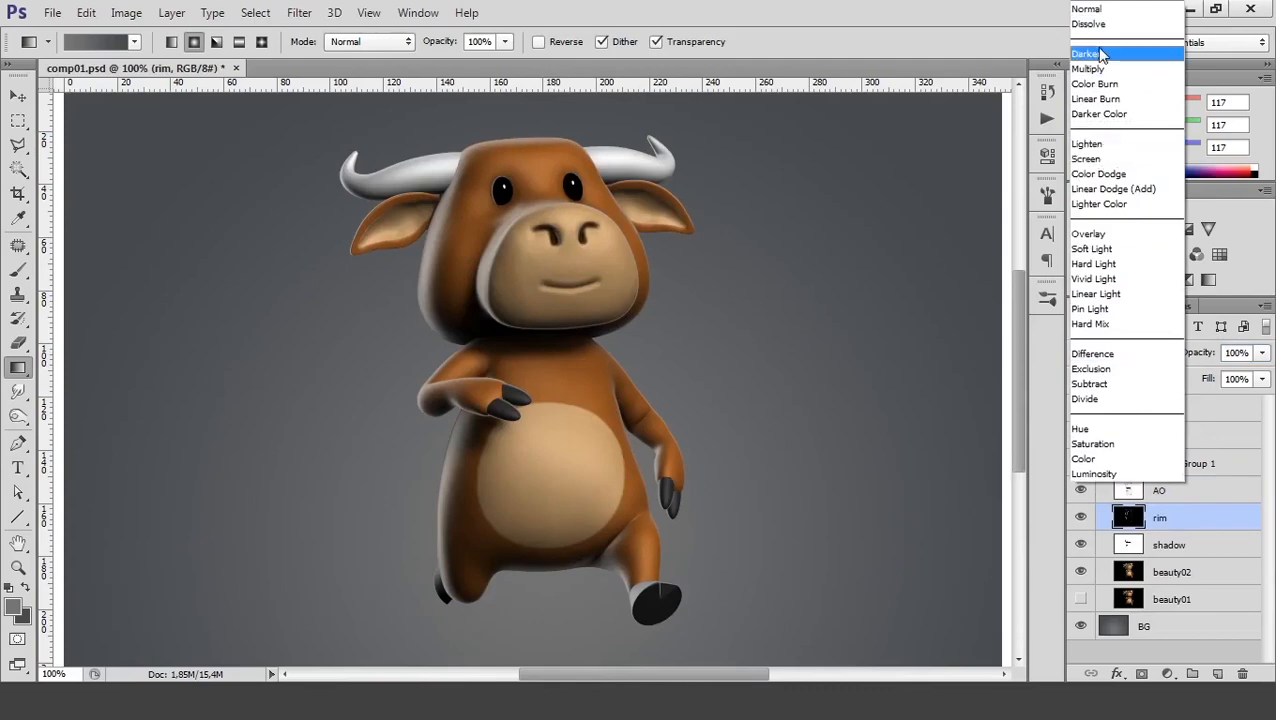
{"action": "left_click", "coordinate": [1090, 9]}
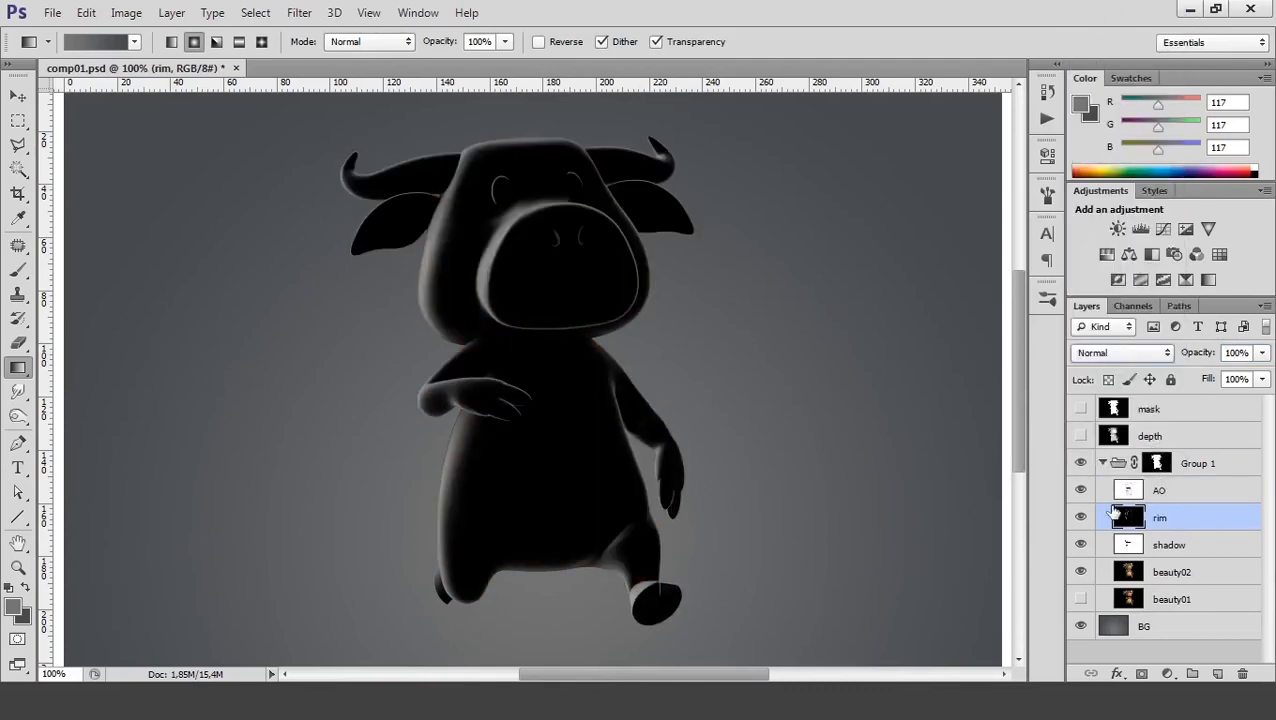
Tighten and brighten the rim layer with Levels, using a midtone value of 0.22 and a white input of 132
{"action": "key", "text": "ctrl+l"}
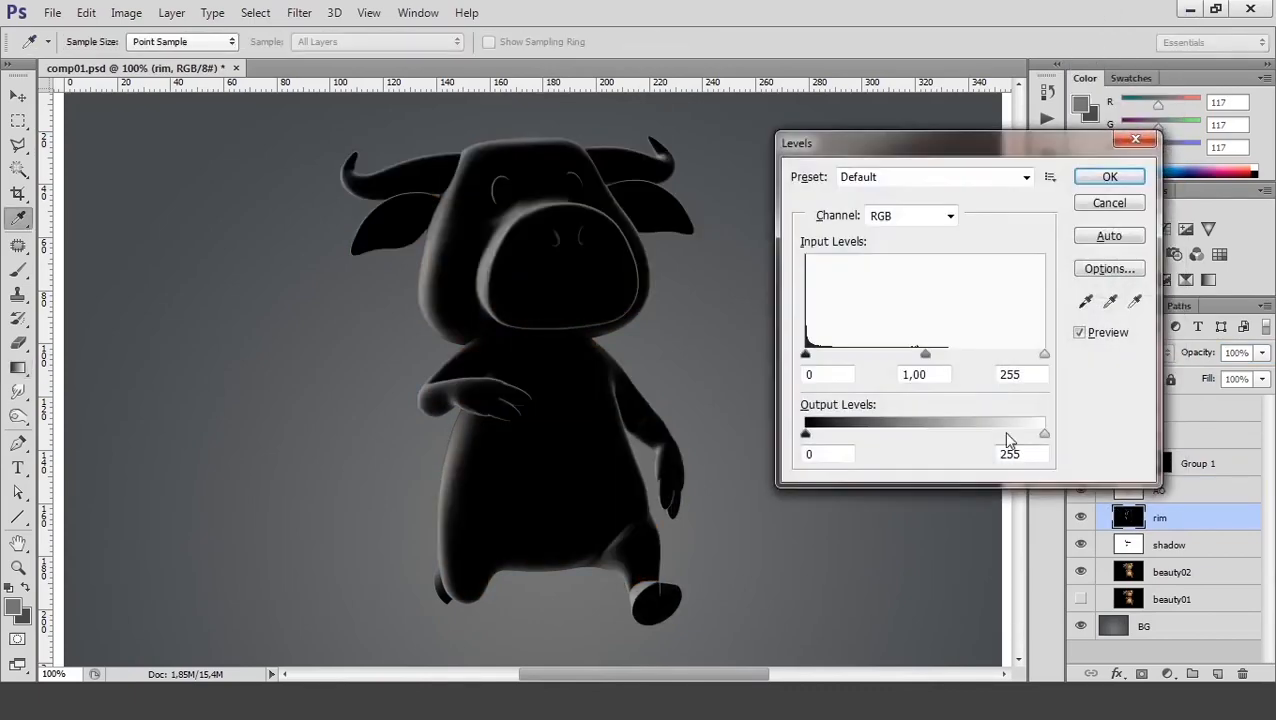
{"action": "left_click_drag", "start_coordinate": [1045, 356], "coordinate": [914, 352]}
{"action": "left_click", "coordinate": [1110, 177]}
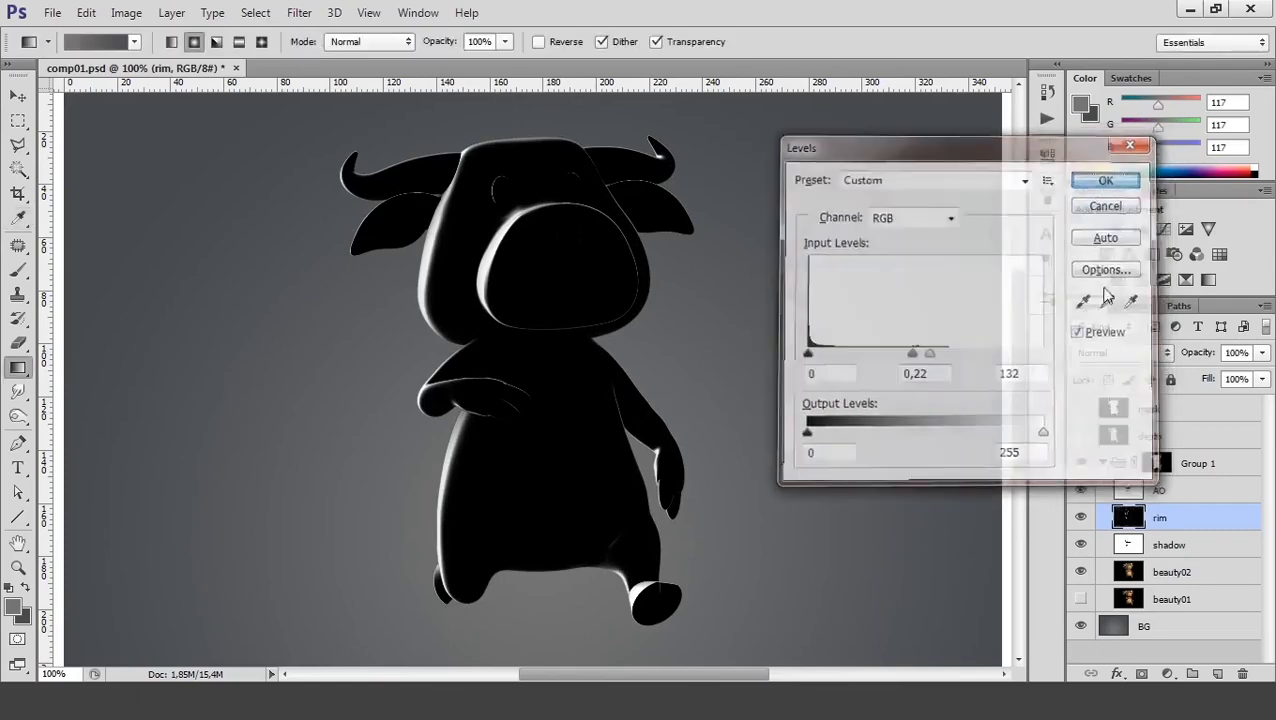
Set the rim layer's blend mode to Screen and its opacity to 88%
{"action": "left_click", "coordinate": [1145, 353]}
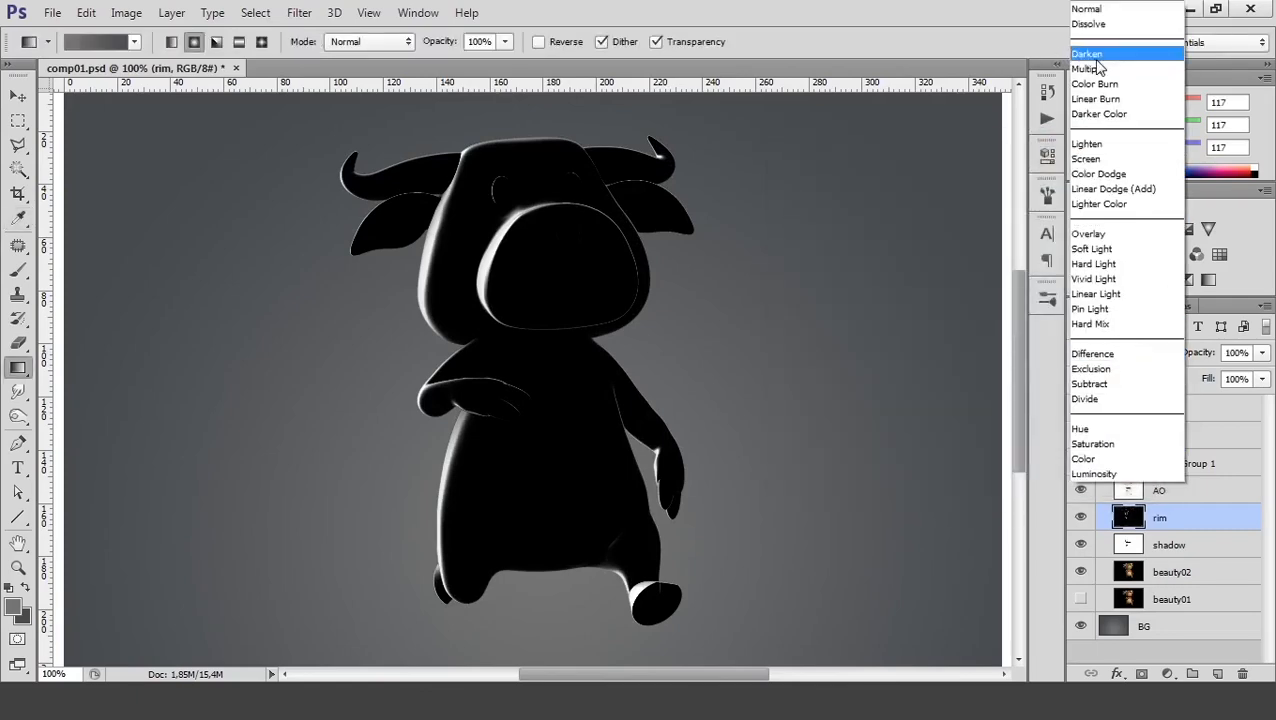
{"action": "left_click", "coordinate": [1092, 159]}
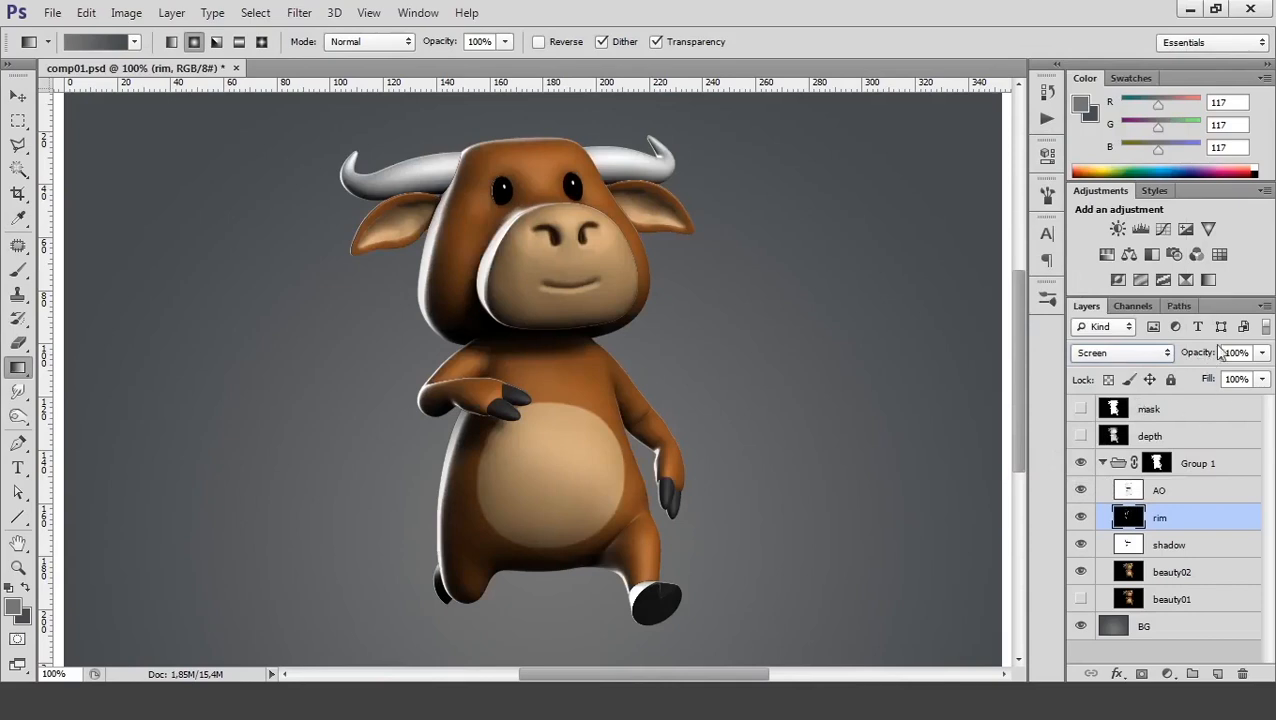
{"action": "left_click", "coordinate": [1262, 353]}
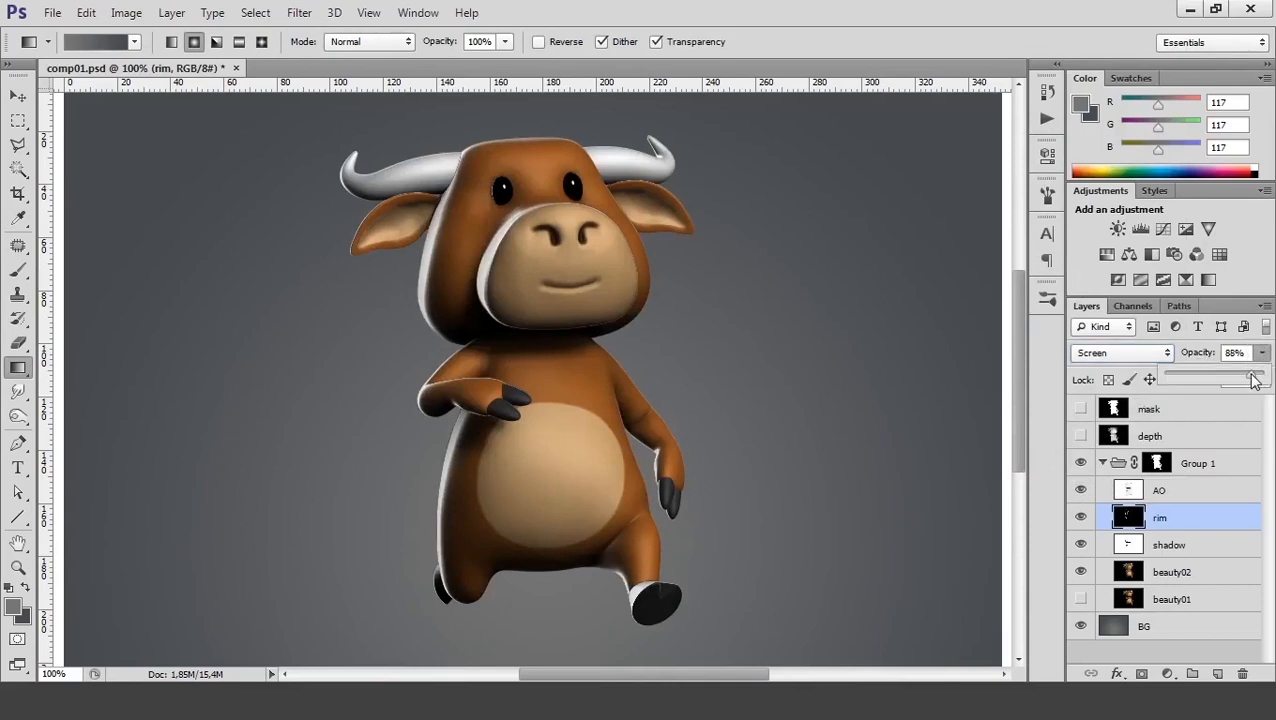
{"action": "left_click", "coordinate": [1262, 352]}
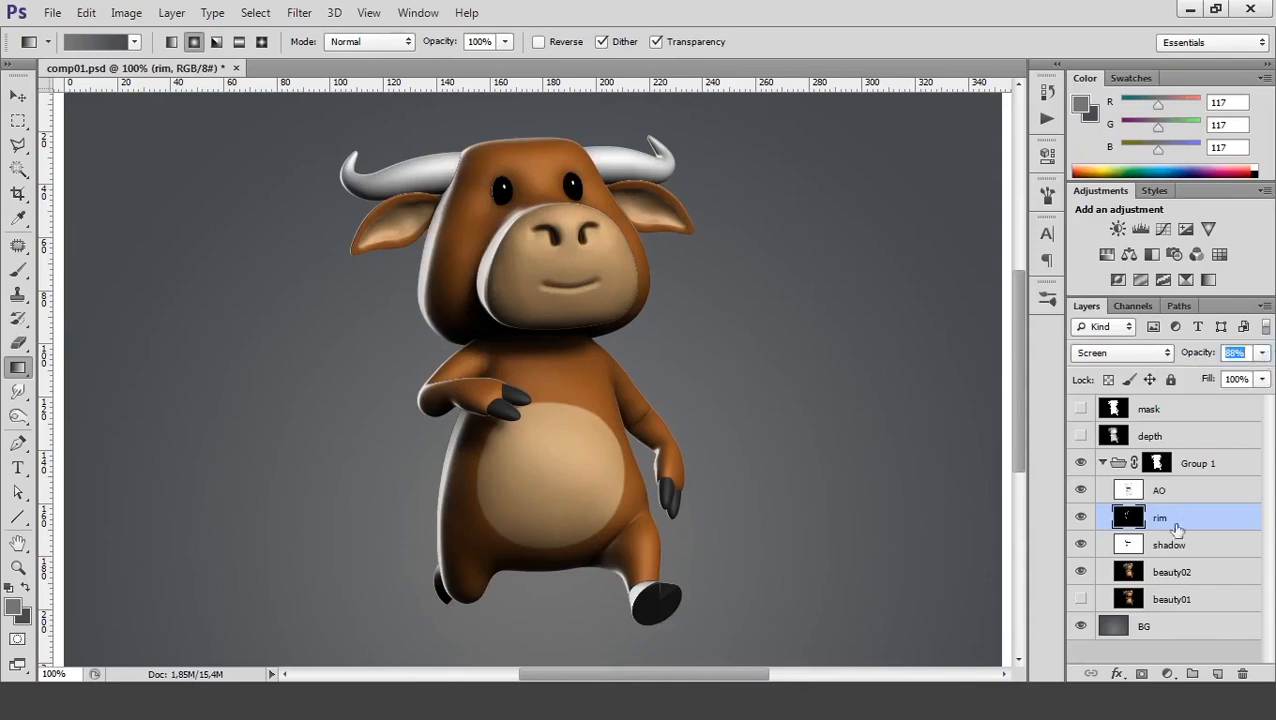
Add a layer mask to the rim layer and switch to the Brush tool
{"action": "left_click", "coordinate": [1141, 674]}
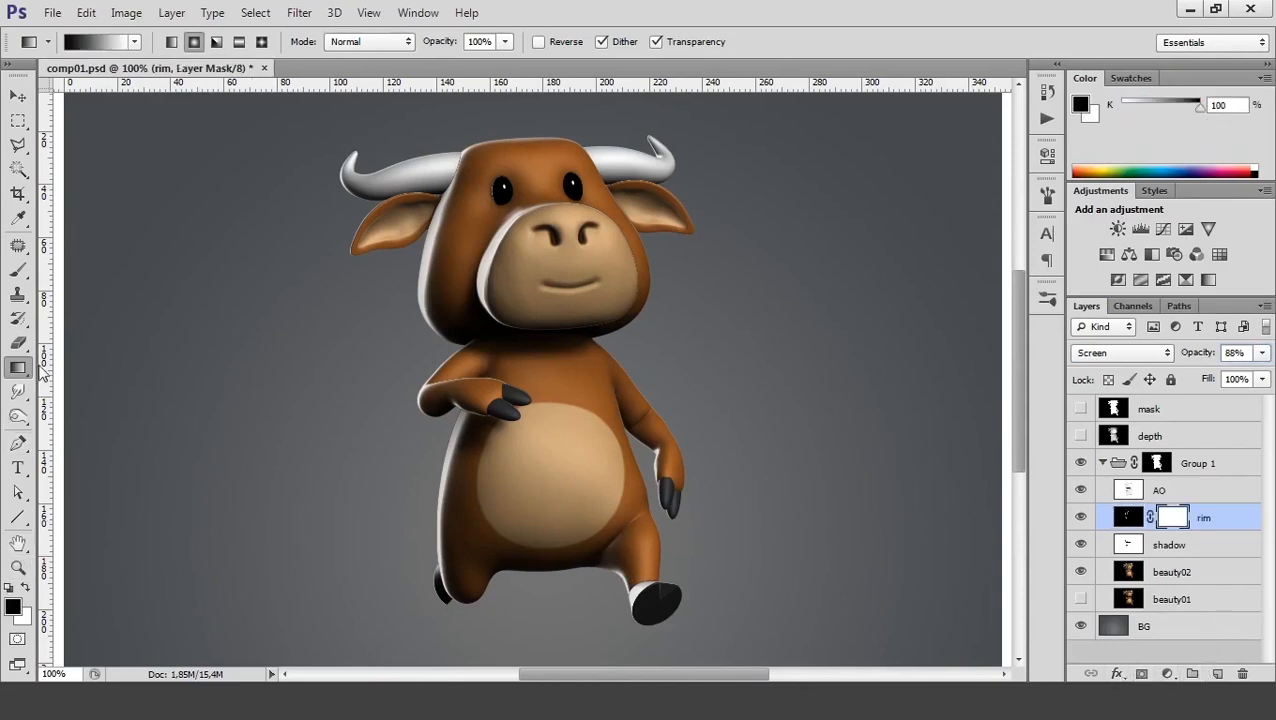
{"action": "key", "text": "b"}
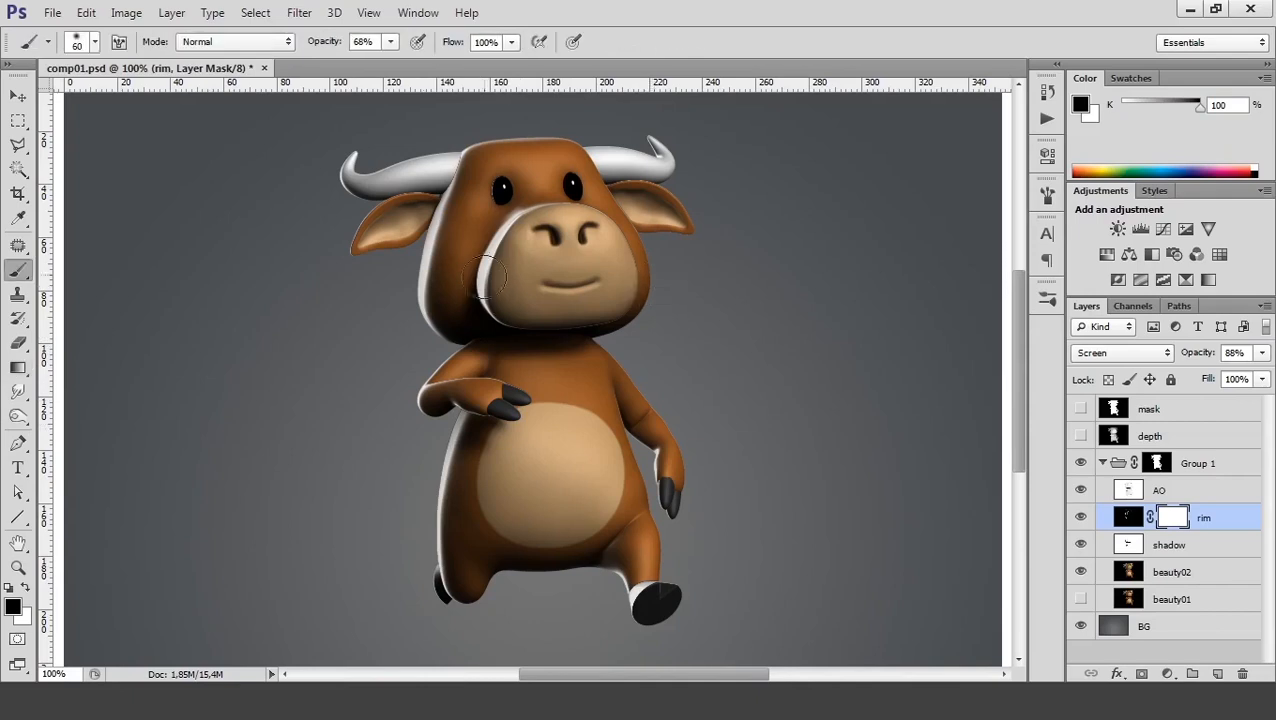
{"action": "mouse_move", "coordinate": [512, 225]}
{"action": "left_mouse_down"}
{"action": "mouse_move", "coordinate": [499, 251]}
{"action": "mouse_move", "coordinate": [526, 319]}
{"action": "left_mouse_up"}
{"action": "key", "text": "ctrl+z"}
{"action": "left_click", "coordinate": [1047, 92]}
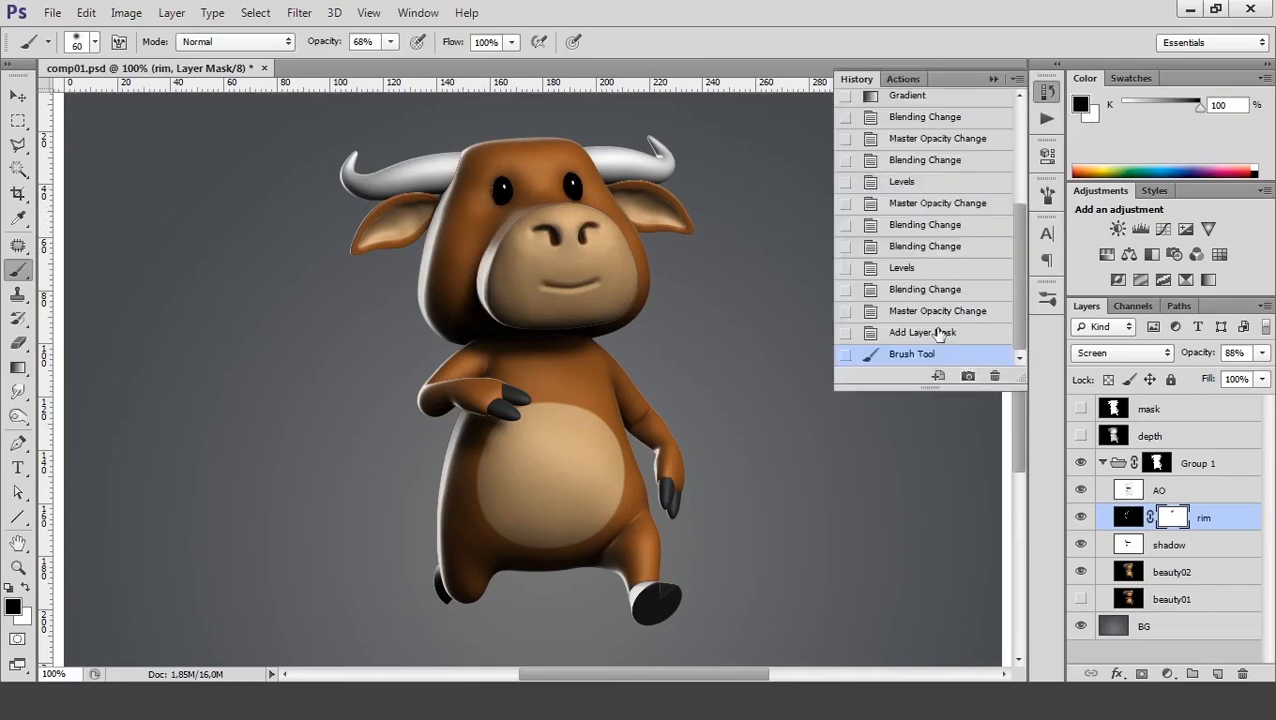
{"action": "left_click", "coordinate": [941, 333]}
{"action": "left_click", "coordinate": [1048, 92]}
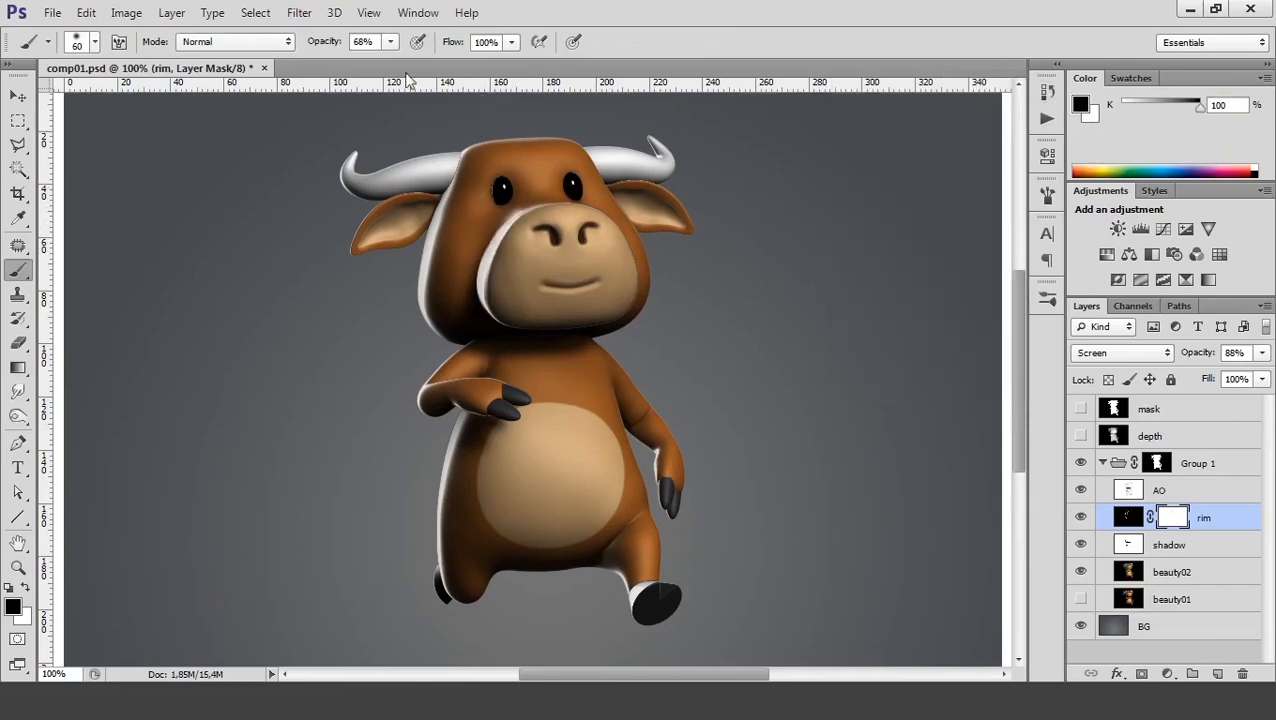
With a black brush at 100% opacity, mask out the rim light around the muzzle and on the raised front leg and foot
{"action": "left_click", "coordinate": [95, 41]}
{"action": "left_click", "coordinate": [388, 44]}
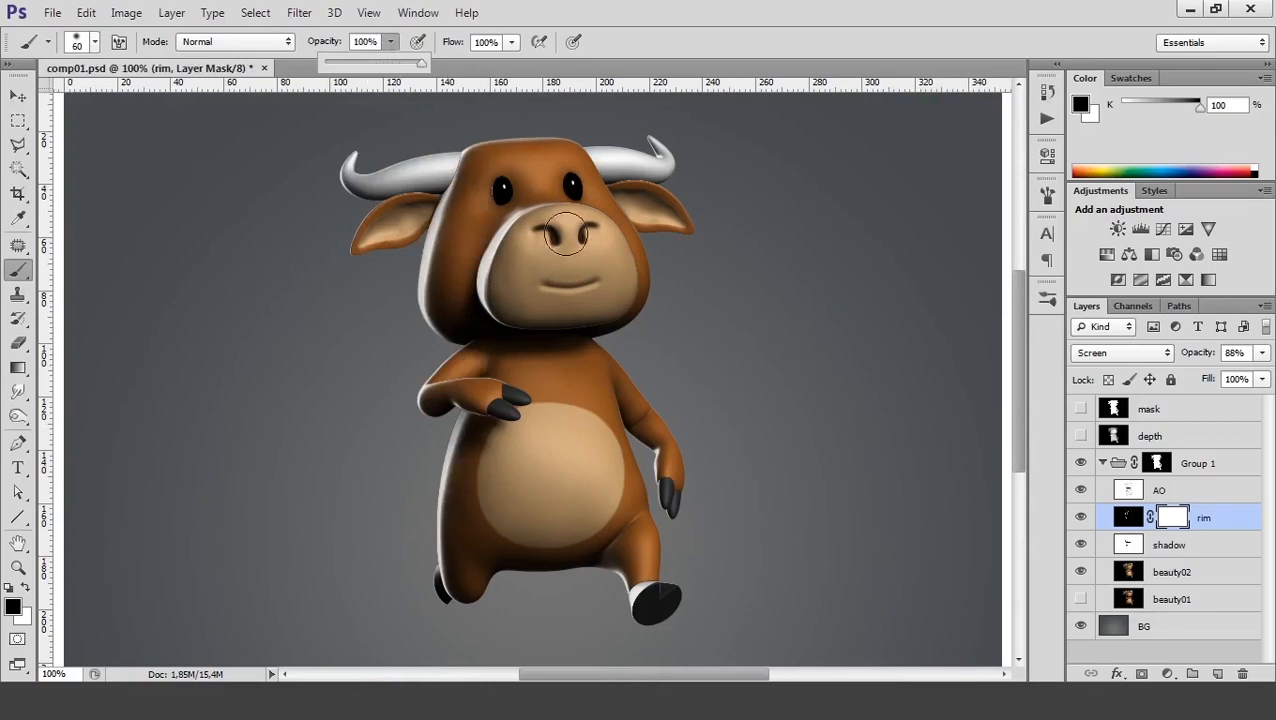
{"action": "mouse_move", "coordinate": [566, 222]}
{"action": "left_mouse_down"}
{"action": "mouse_move", "coordinate": [505, 237]}
{"action": "mouse_move", "coordinate": [500, 304]}
{"action": "mouse_move", "coordinate": [522, 334]}
{"action": "mouse_move", "coordinate": [514, 207]}
{"action": "left_mouse_up"}
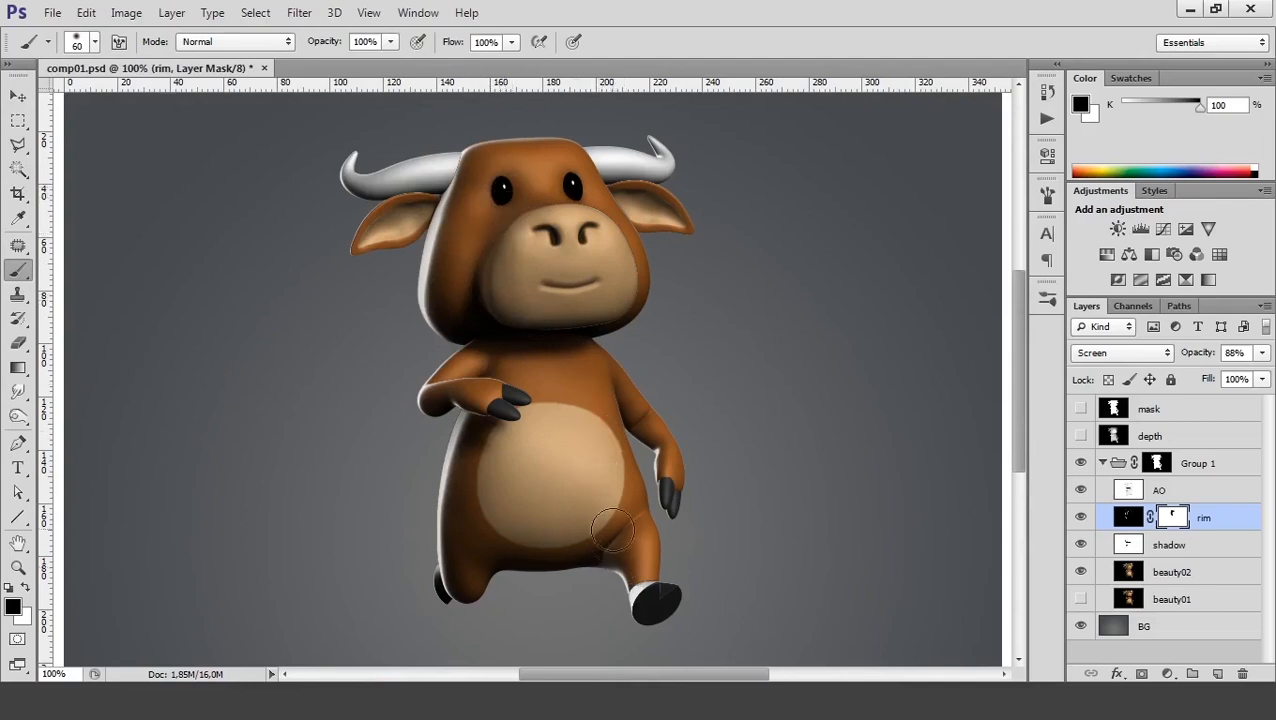
{"action": "mouse_move", "coordinate": [632, 518]}
{"action": "left_mouse_down"}
{"action": "mouse_move", "coordinate": [615, 579]}
{"action": "mouse_move", "coordinate": [630, 622]}
{"action": "mouse_move", "coordinate": [697, 598]}
{"action": "left_mouse_up"}
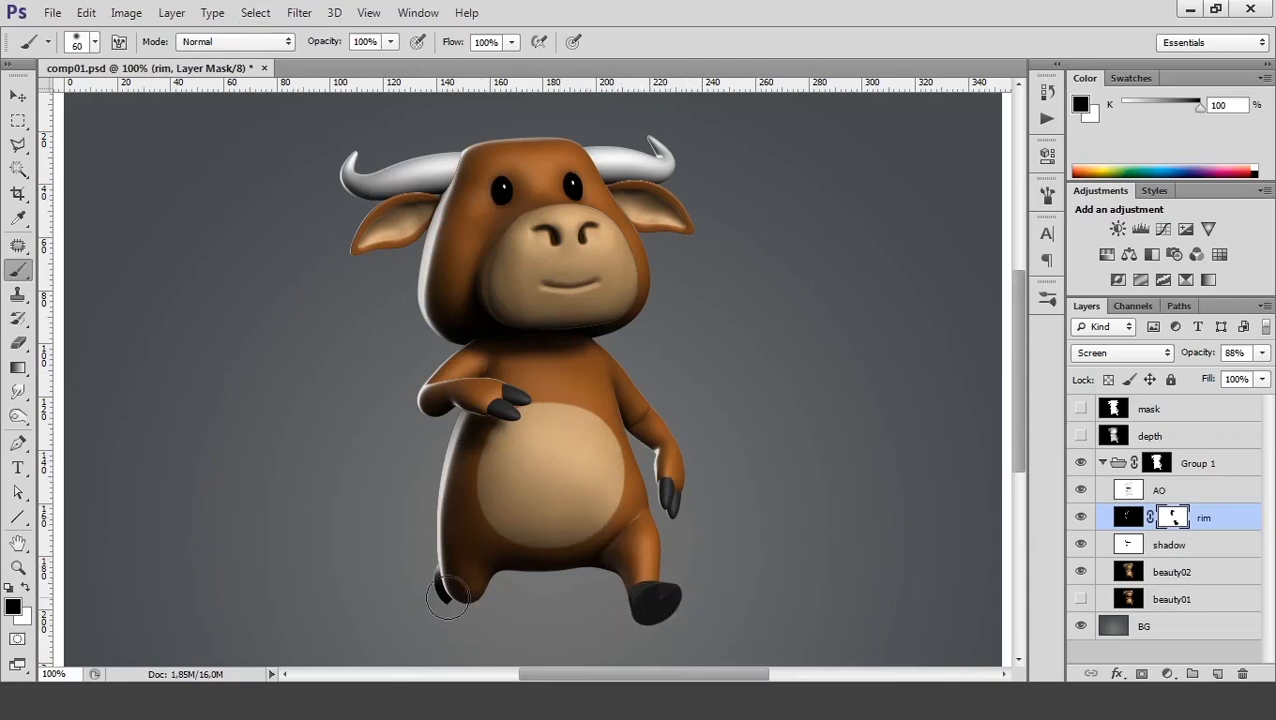
Compare the bull with and without the masked rim layer and set that layer's opacity to 69%
{"action": "left_click", "coordinate": [393, 42]}
{"action": "left_click", "coordinate": [391, 42]}
{"action": "left_click", "coordinate": [1081, 517]}
{"action": "left_click", "coordinate": [1081, 517]}
{"action": "left_click_drag", "start_coordinate": [1265, 357], "coordinate": [1238, 377]}
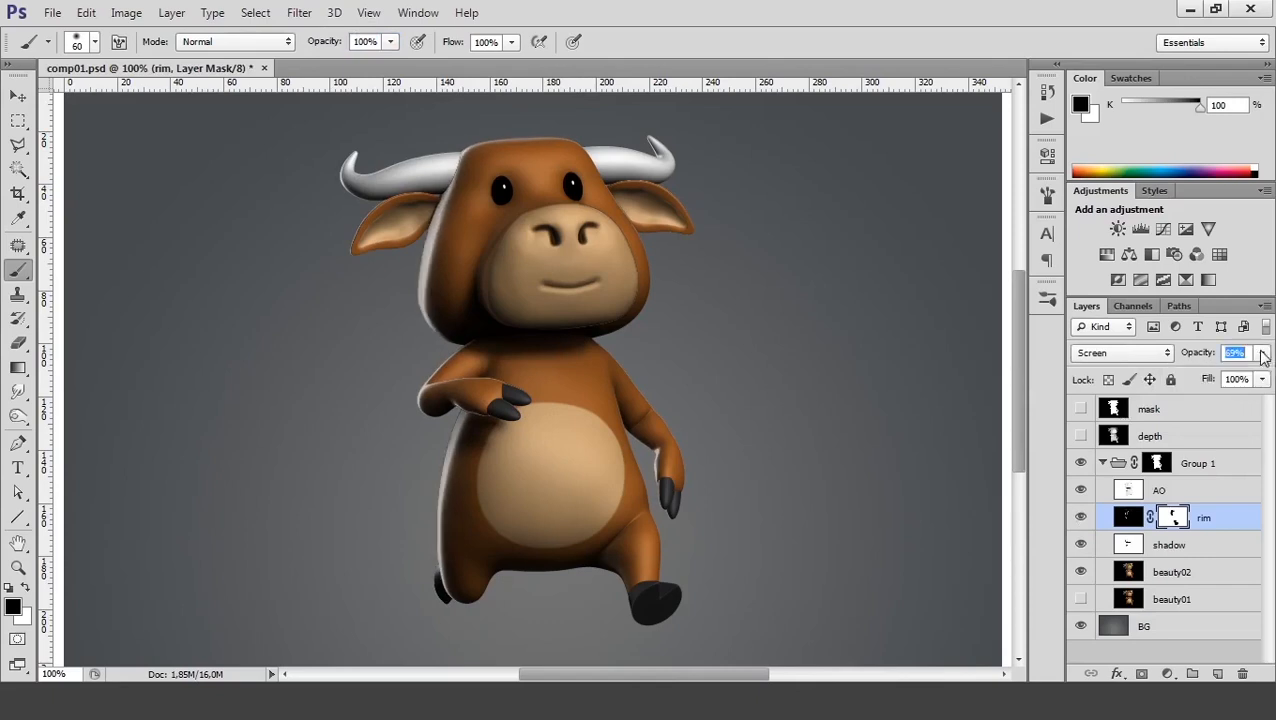
Examine the depth layer by toggling its visibility over the composite
{"action": "left_click", "coordinate": [1081, 436]}
{"action": "left_click", "coordinate": [1081, 436]}
{"action": "left_click", "coordinate": [1081, 436]}
{"action": "left_click", "coordinate": [1175, 436]}
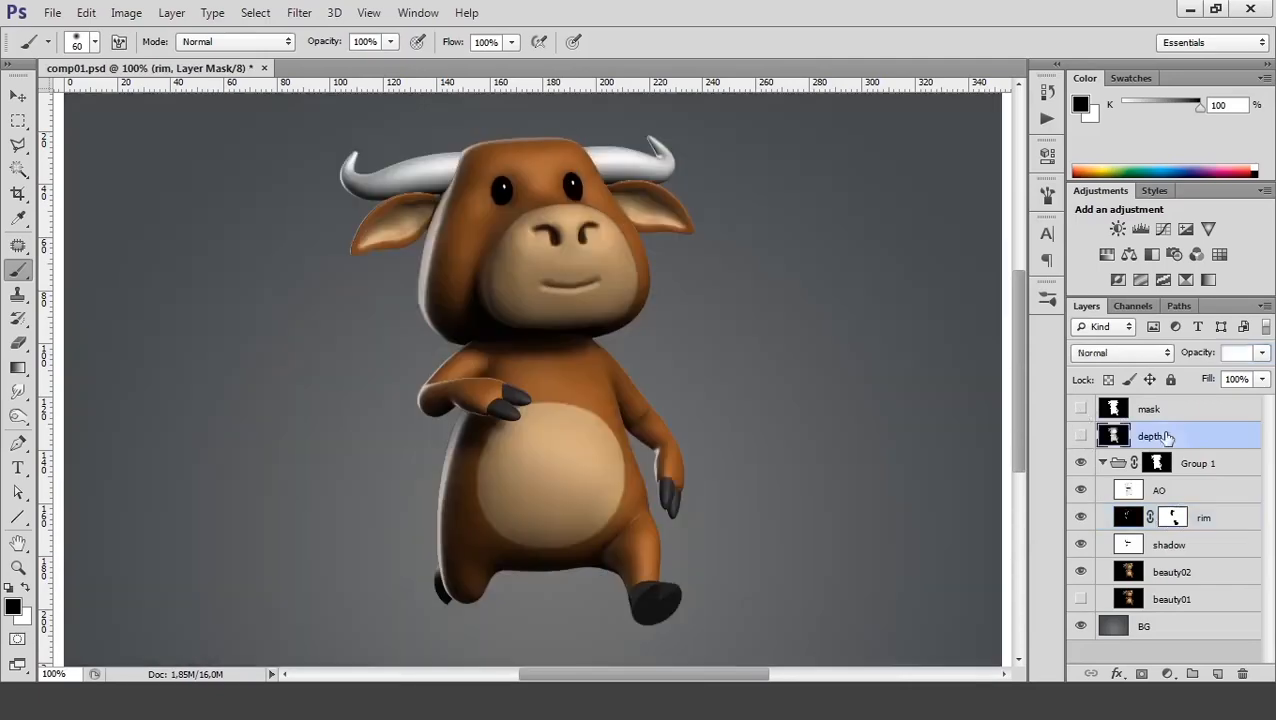
Duplicate Group 1, merge the copy and its layers into a single layer, and hide the original group
{"action": "left_click", "coordinate": [1205, 470]}
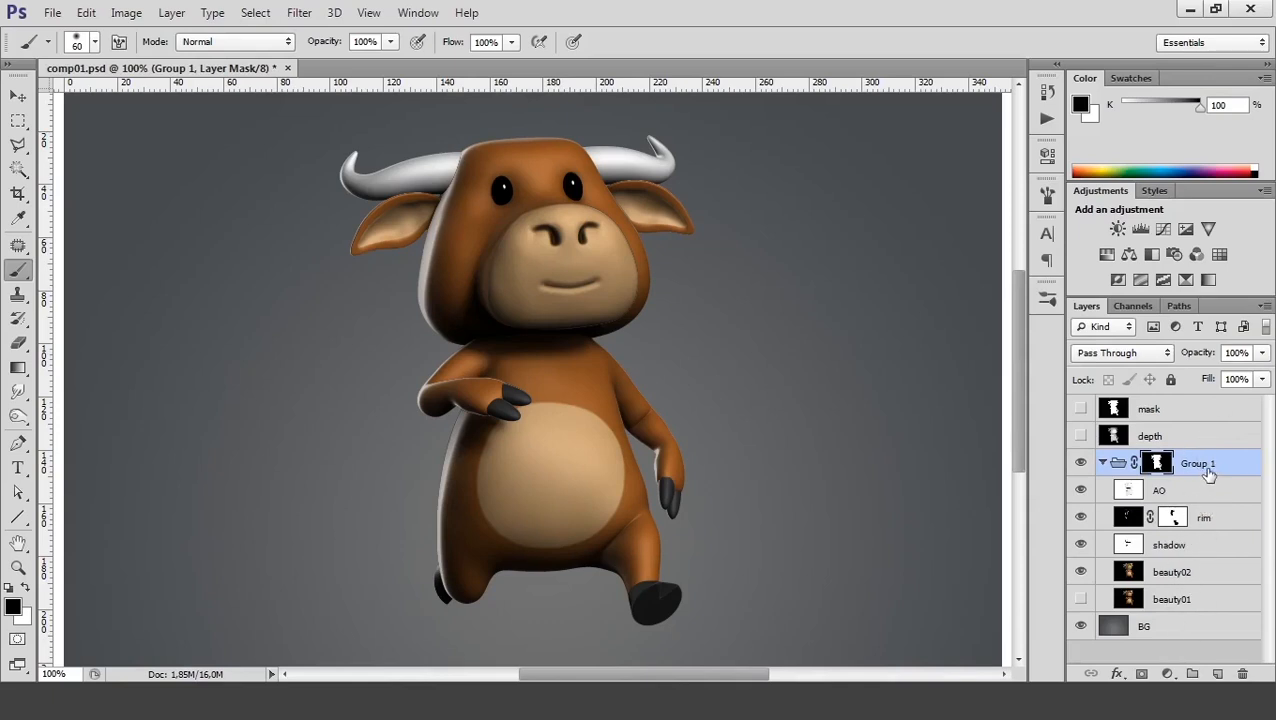
{"action": "left_click_drag", "start_coordinate": [1208, 474], "coordinate": [1218, 673]}
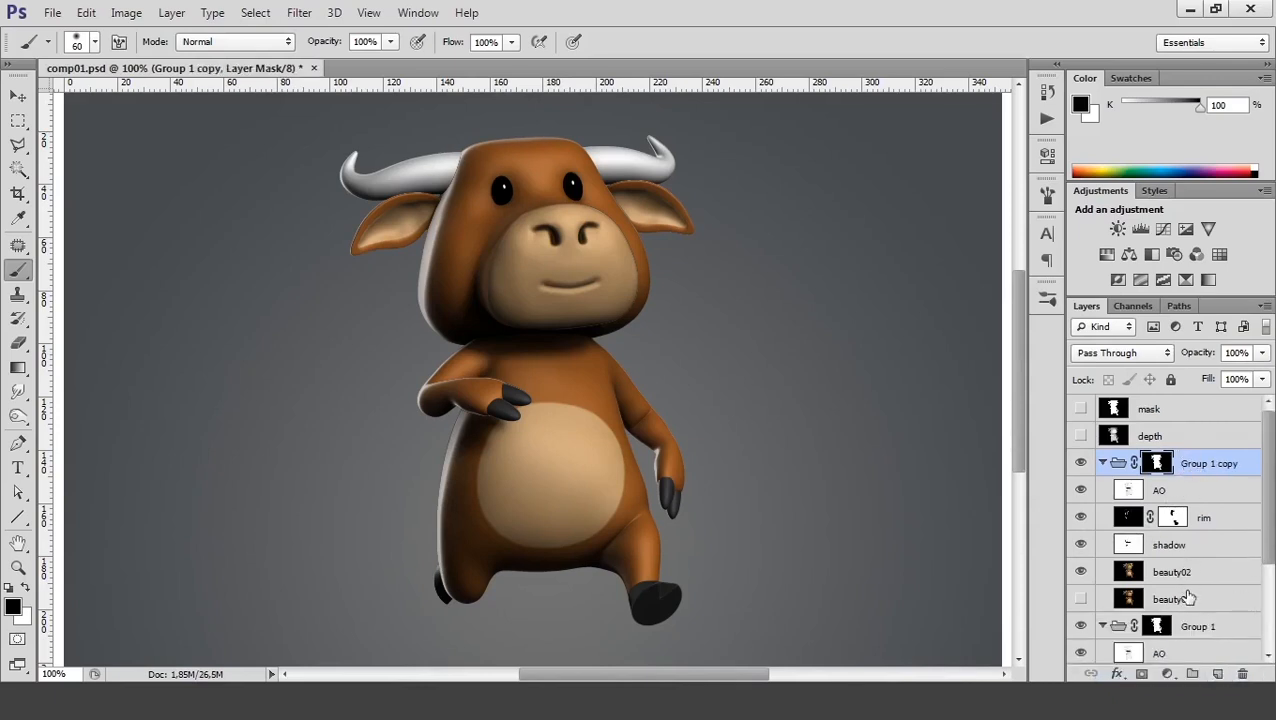
{"action": "left_click", "coordinate": [1188, 597], "text": "shift"}
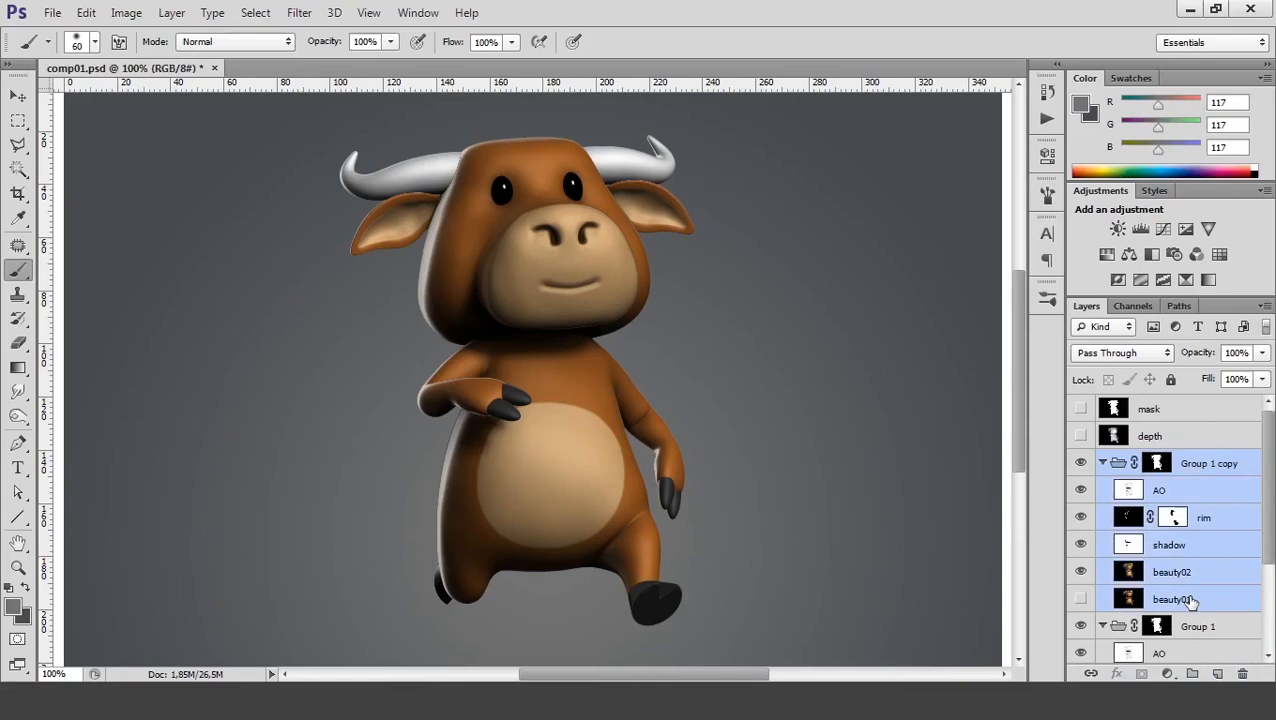
{"action": "key", "text": "ctrl+e"}
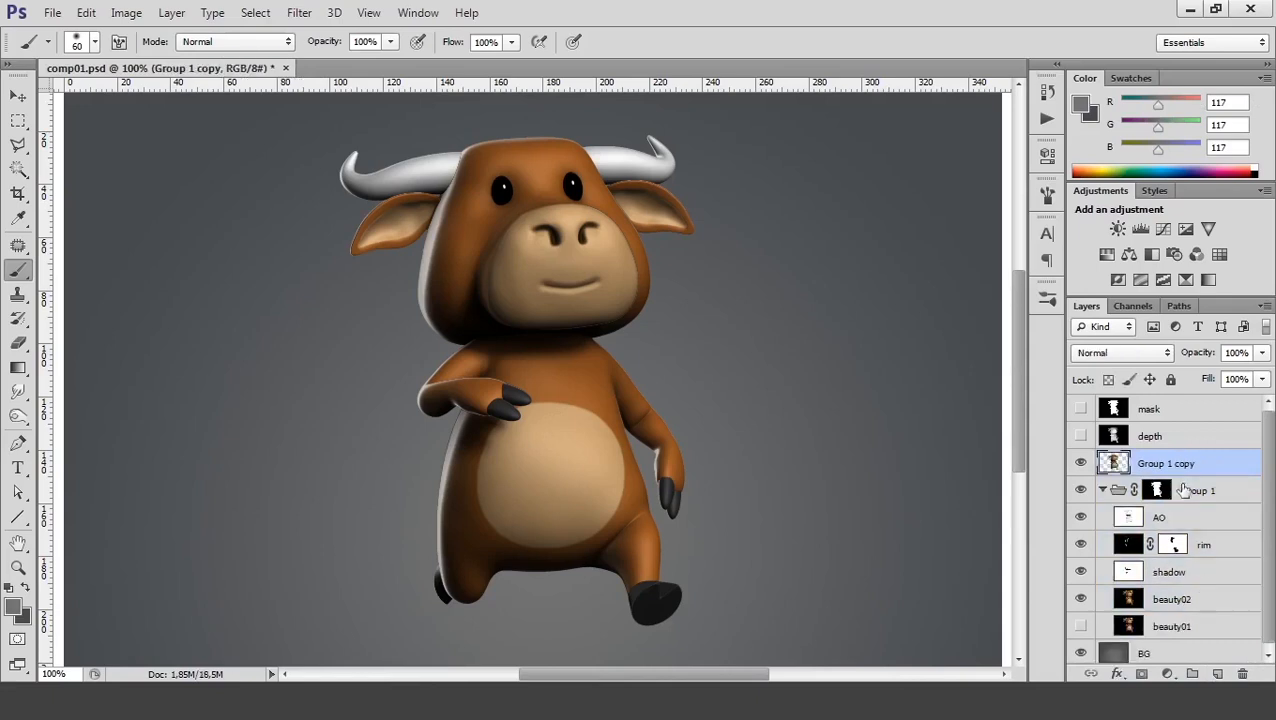
{"action": "left_click", "coordinate": [1080, 490]}
Show the depth layer and select its entire canvas, then hide it and activate the merged Group 1 copy layer
{"action": "left_click", "coordinate": [1080, 436]}
{"action": "left_click", "coordinate": [1155, 438]}
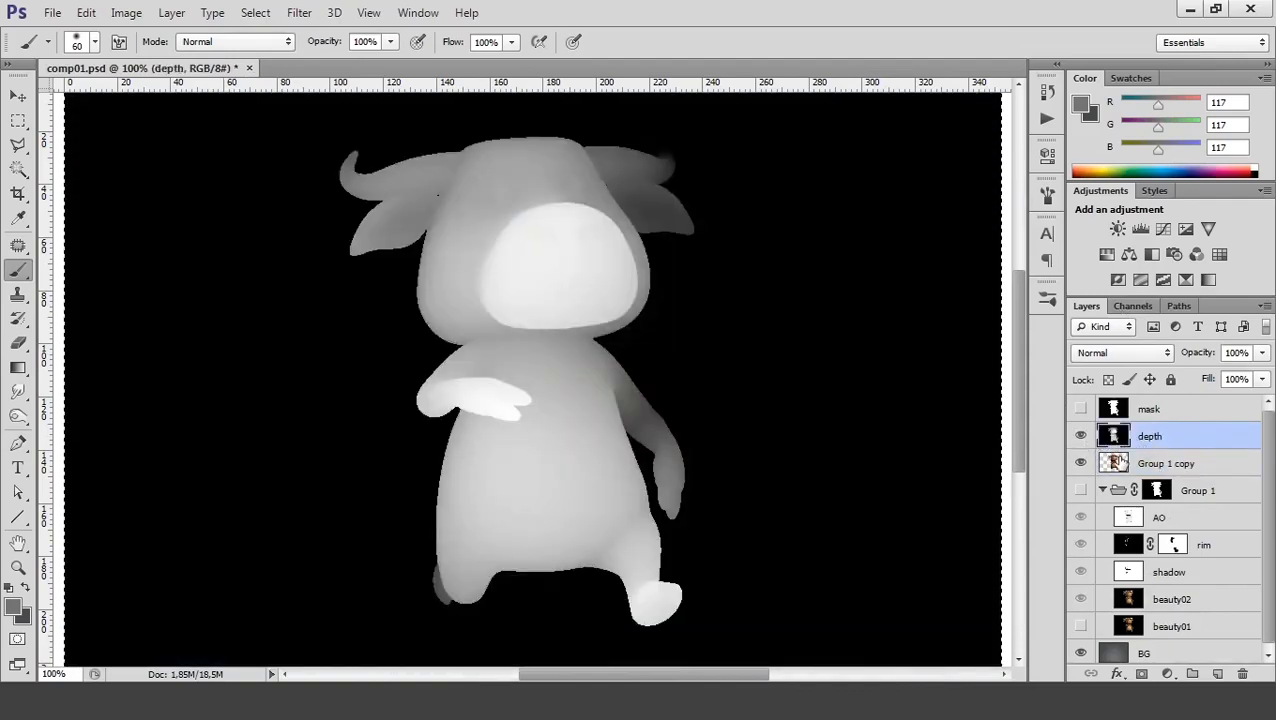
{"action": "left_click", "coordinate": [1080, 436]}
{"action": "left_click", "coordinate": [1160, 463]}
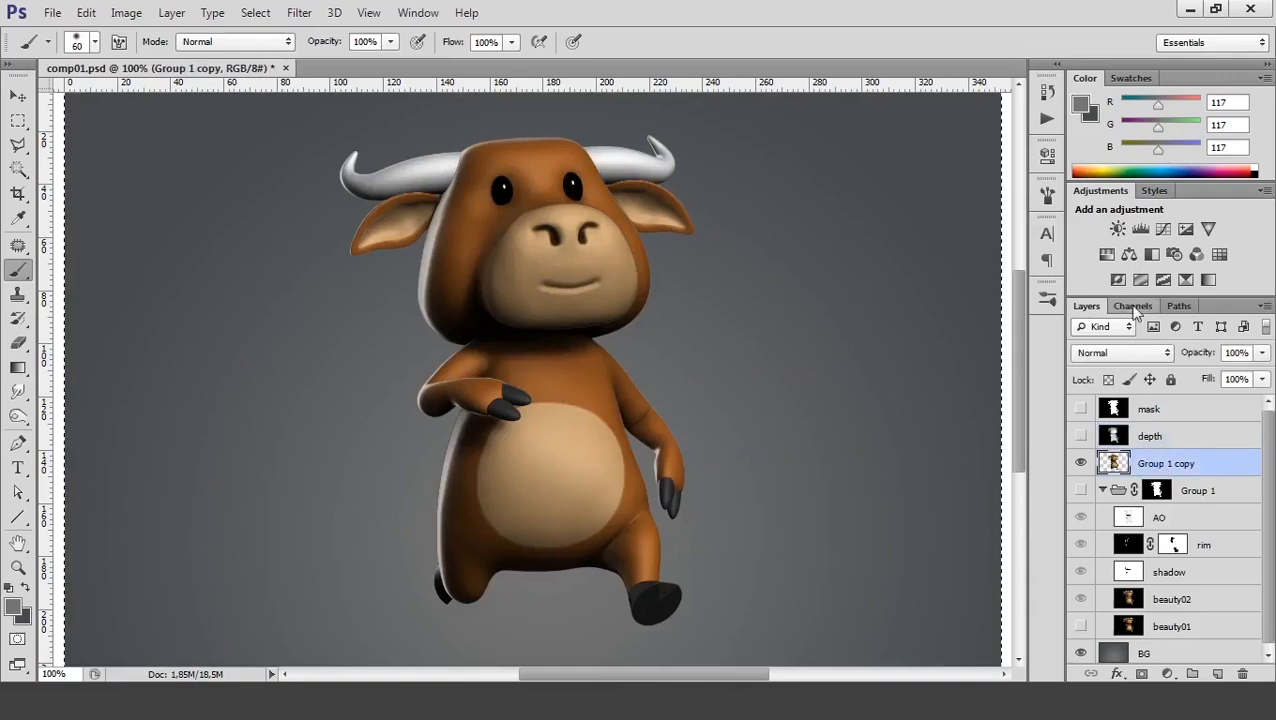
Create a new alpha channel, paste the copied depth image into it, then show the RGB composite and hide the alpha
{"action": "left_click", "coordinate": [1134, 306]}
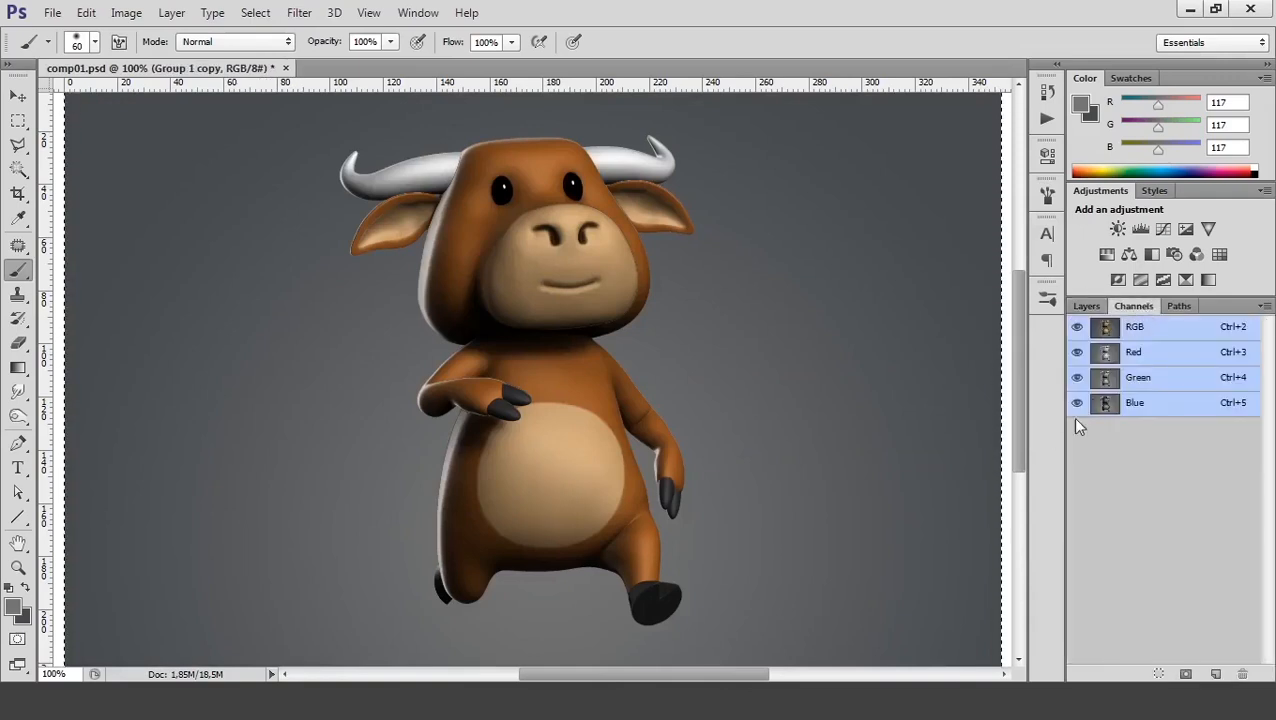
{"action": "left_click", "coordinate": [1214, 673]}
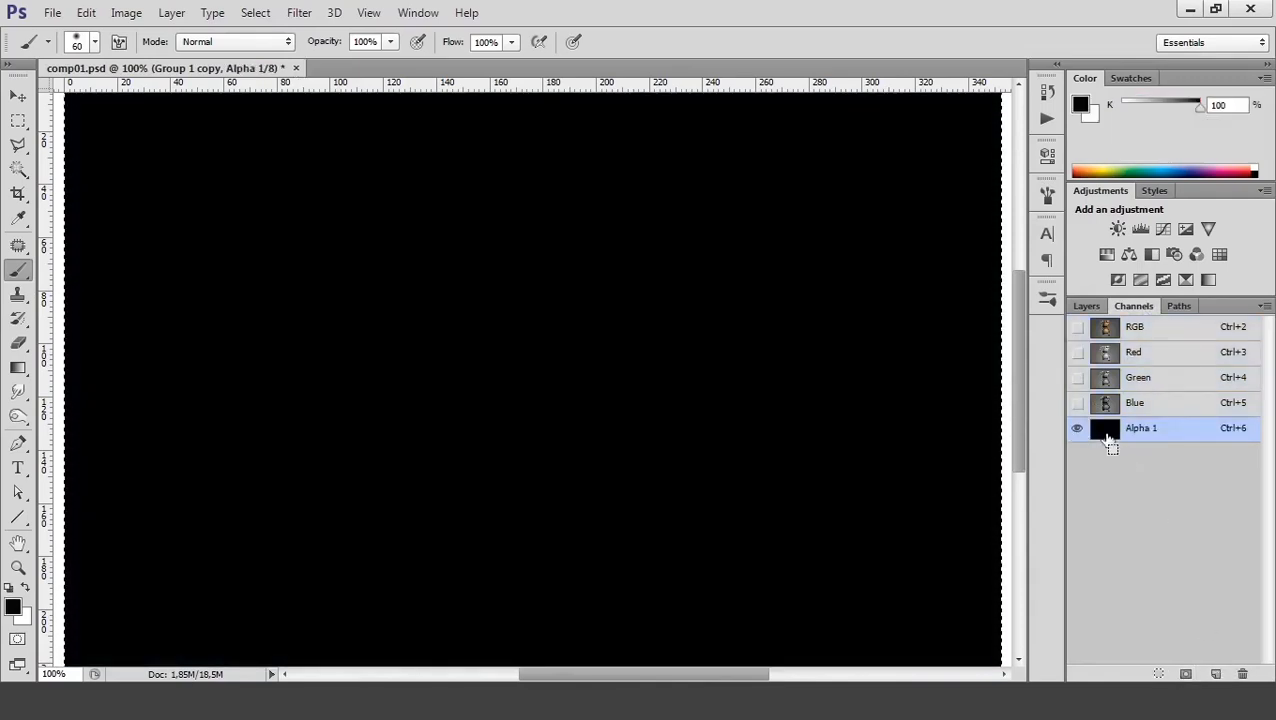
{"action": "key", "text": "ctrl+v"}
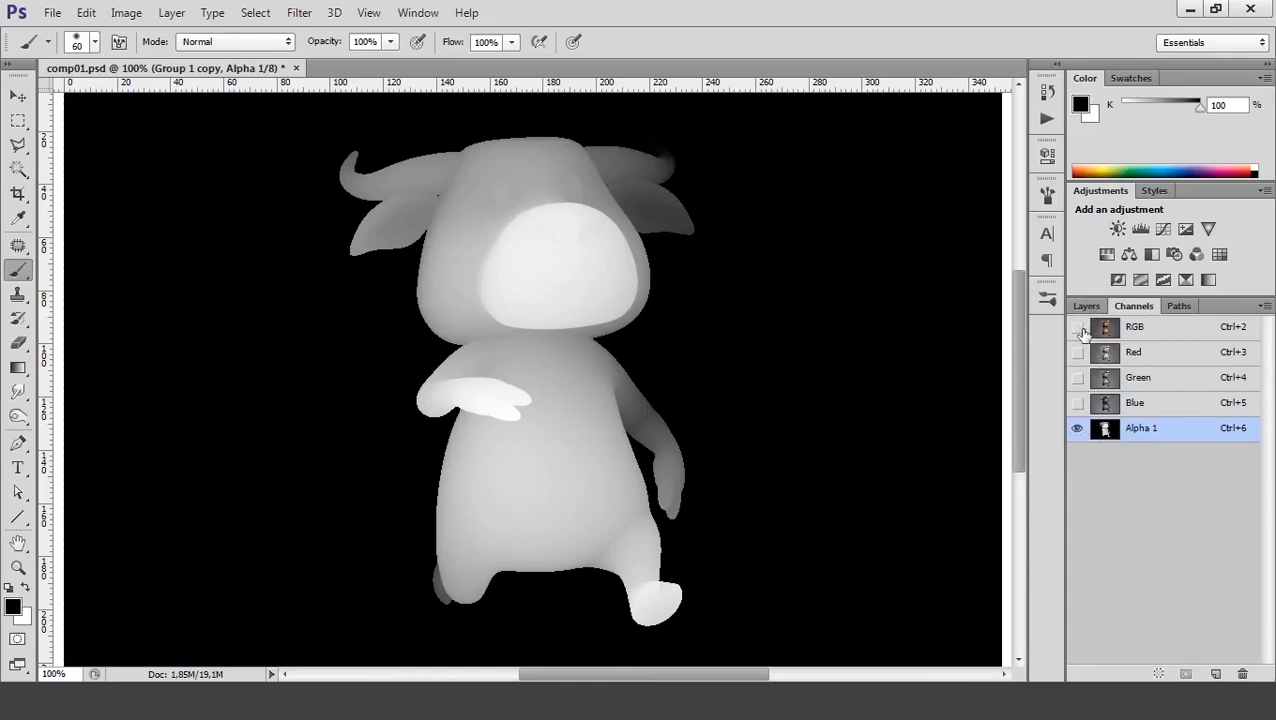
{"action": "left_click", "coordinate": [1077, 327]}
{"action": "left_click", "coordinate": [1077, 428]}
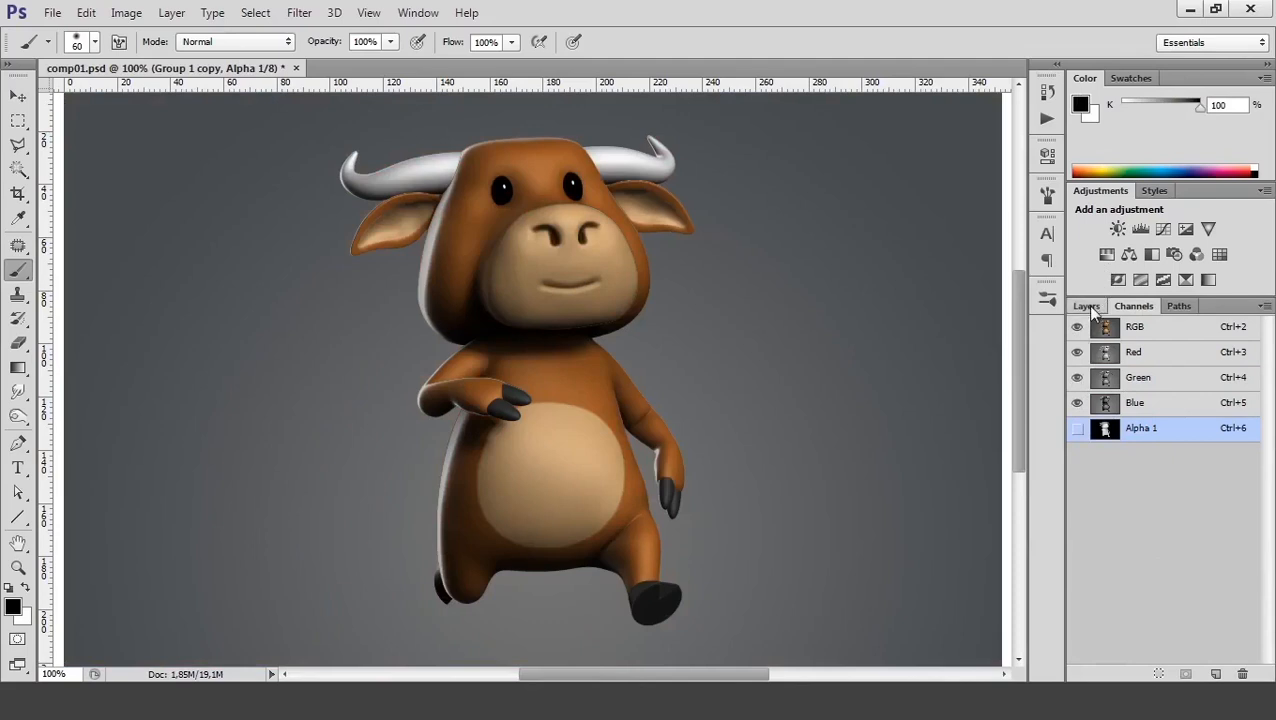
Activate the merged Group 1 copy layer and move it to the top of the layer stack
{"action": "left_click", "coordinate": [1086, 305]}
{"action": "left_click", "coordinate": [1137, 460]}
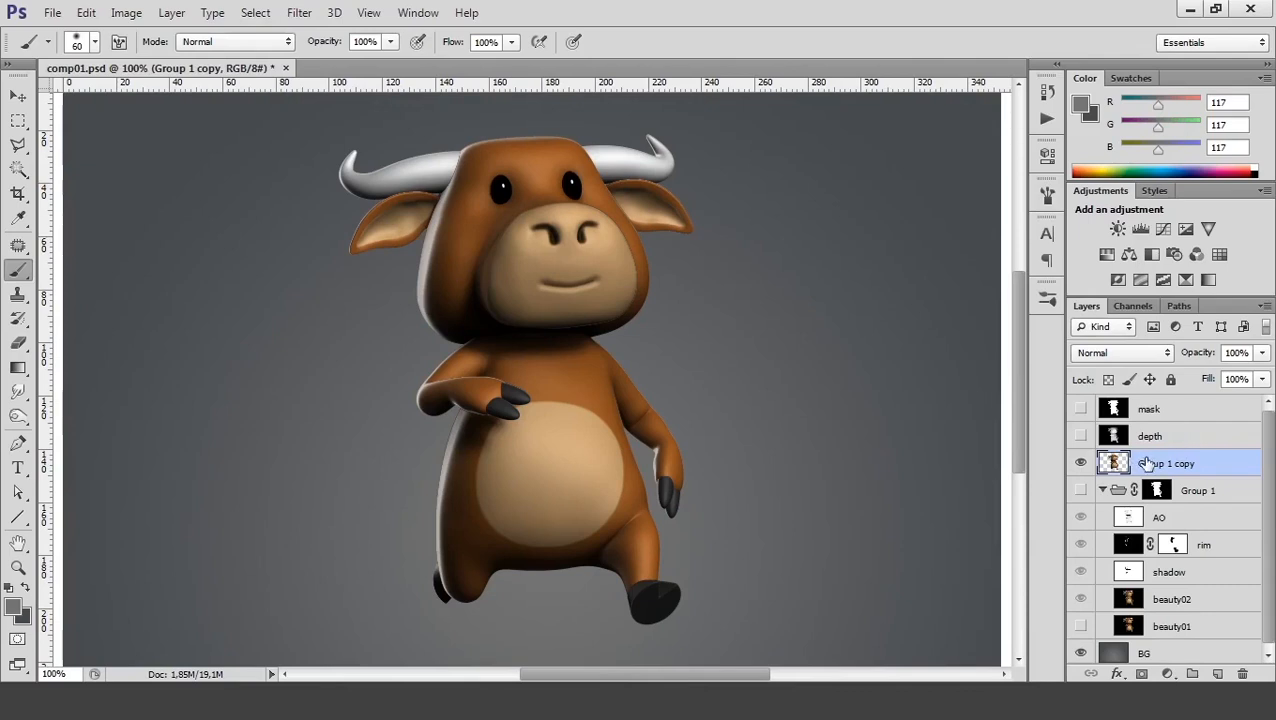
{"action": "left_click_drag", "start_coordinate": [1146, 413], "coordinate": [1157, 416]}
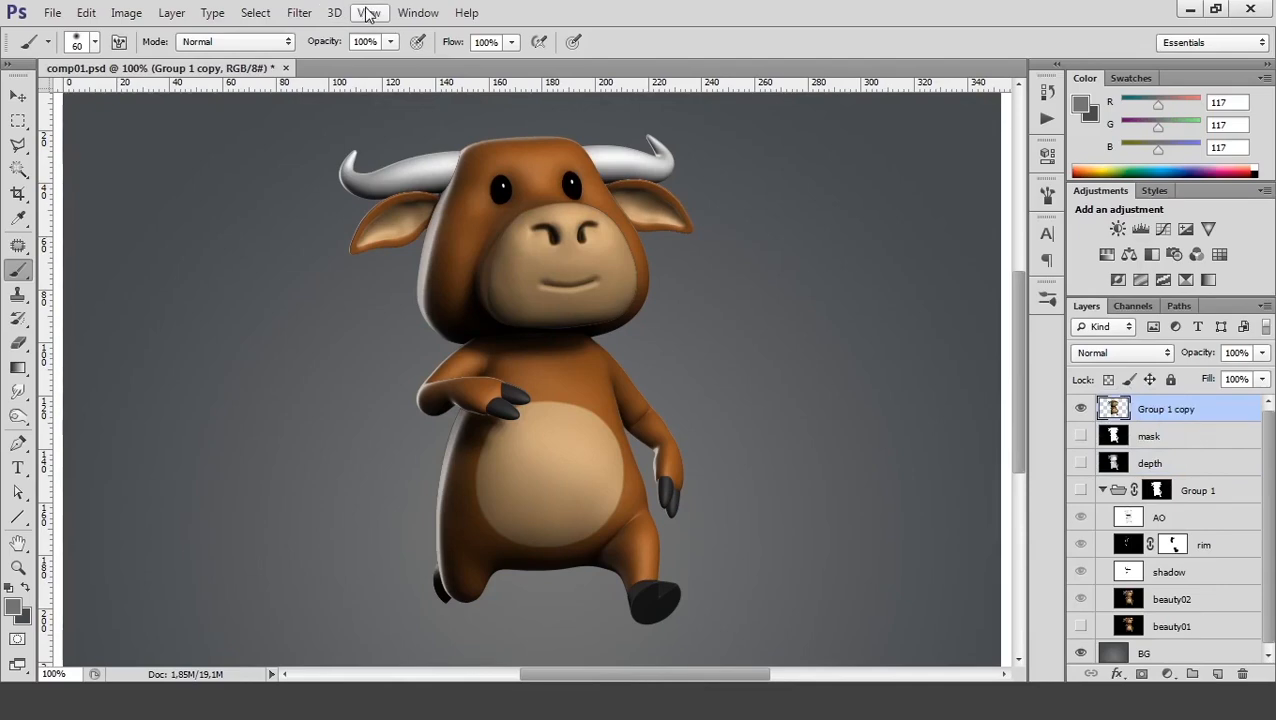
Try a Lens Blur on the merged bull with Alpha 1 as the depth map source and a radius of 17
{"action": "left_click", "coordinate": [299, 12]}
{"action": "mouse_move", "coordinate": [397, 197]}
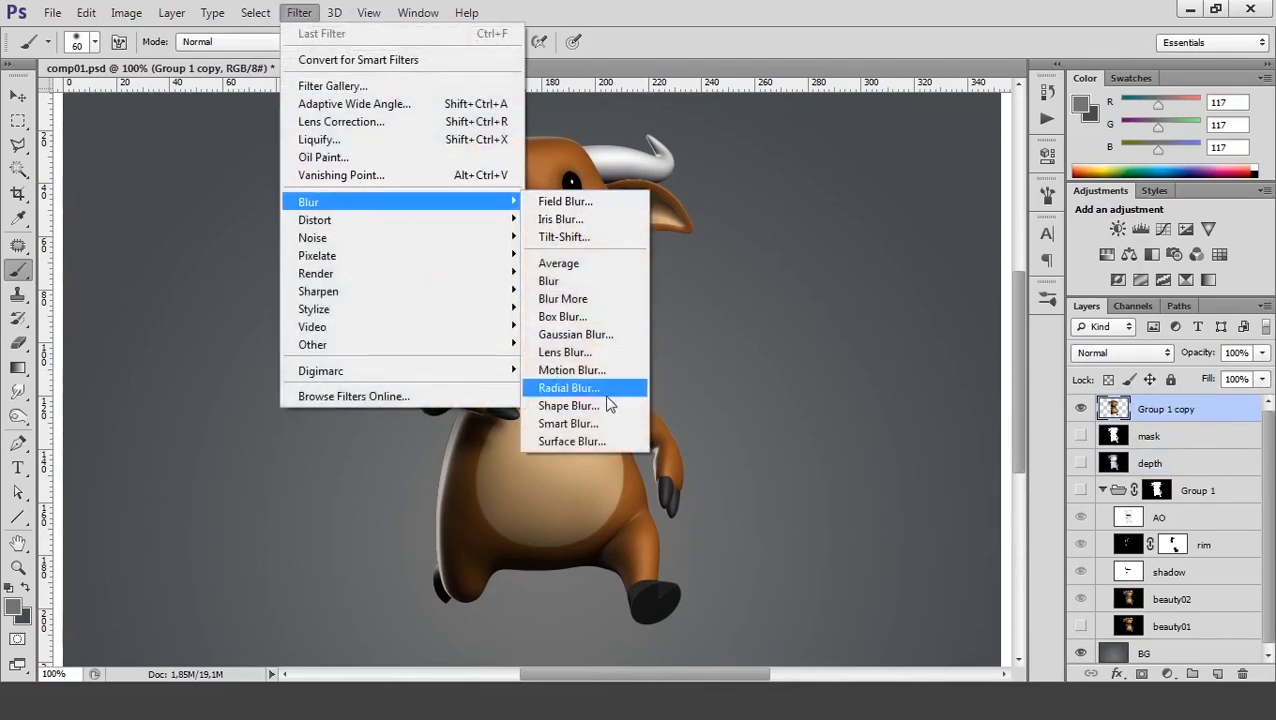
{"action": "left_click", "coordinate": [589, 353]}
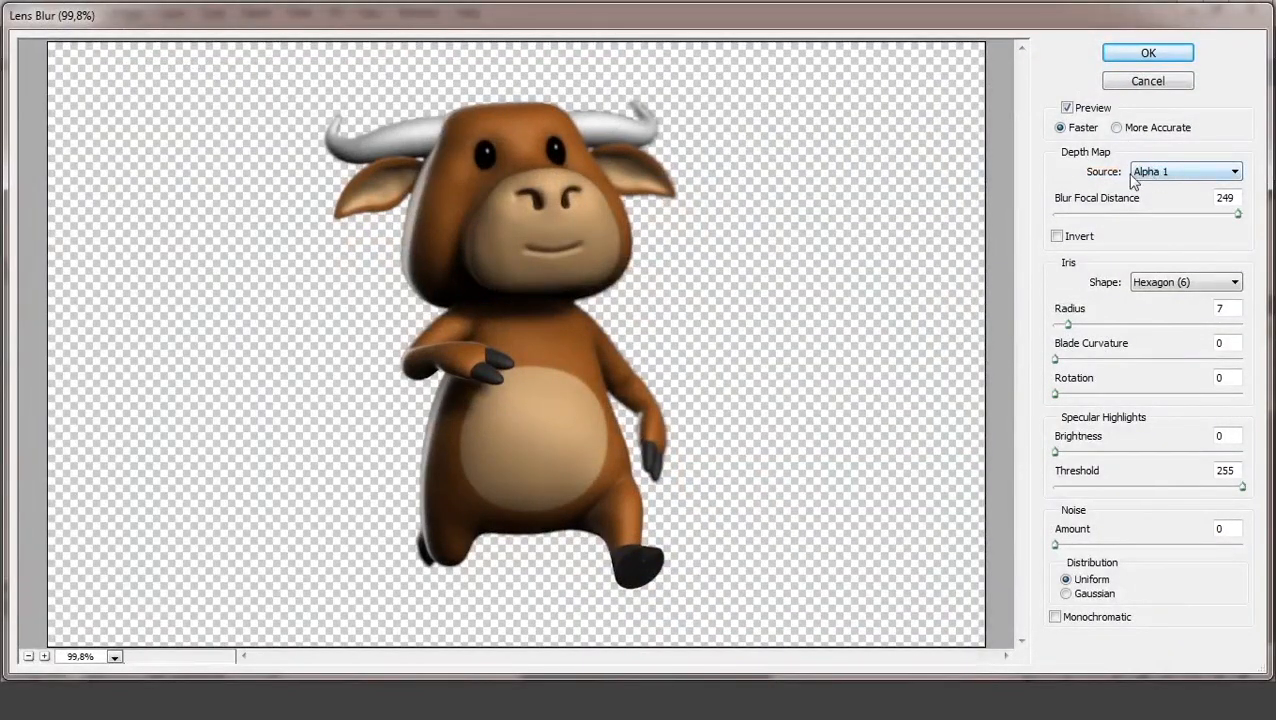
{"action": "left_click", "coordinate": [1175, 171]}
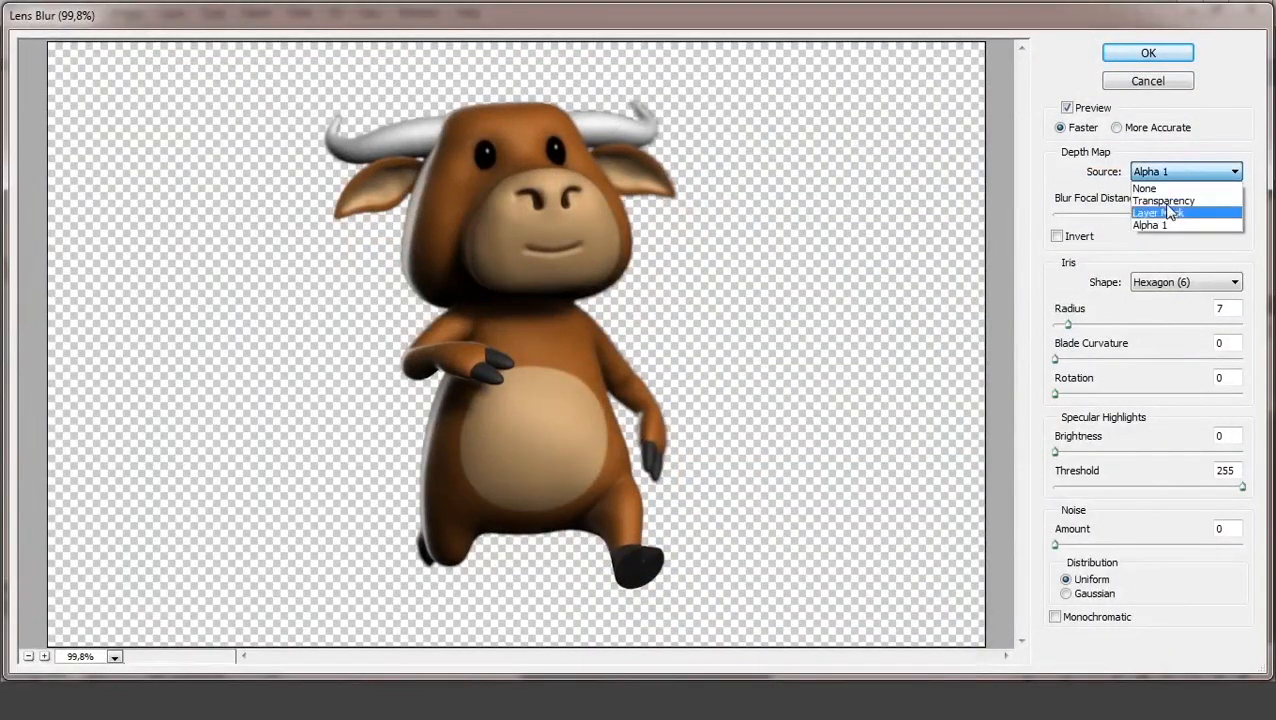
{"action": "left_click", "coordinate": [1162, 227]}
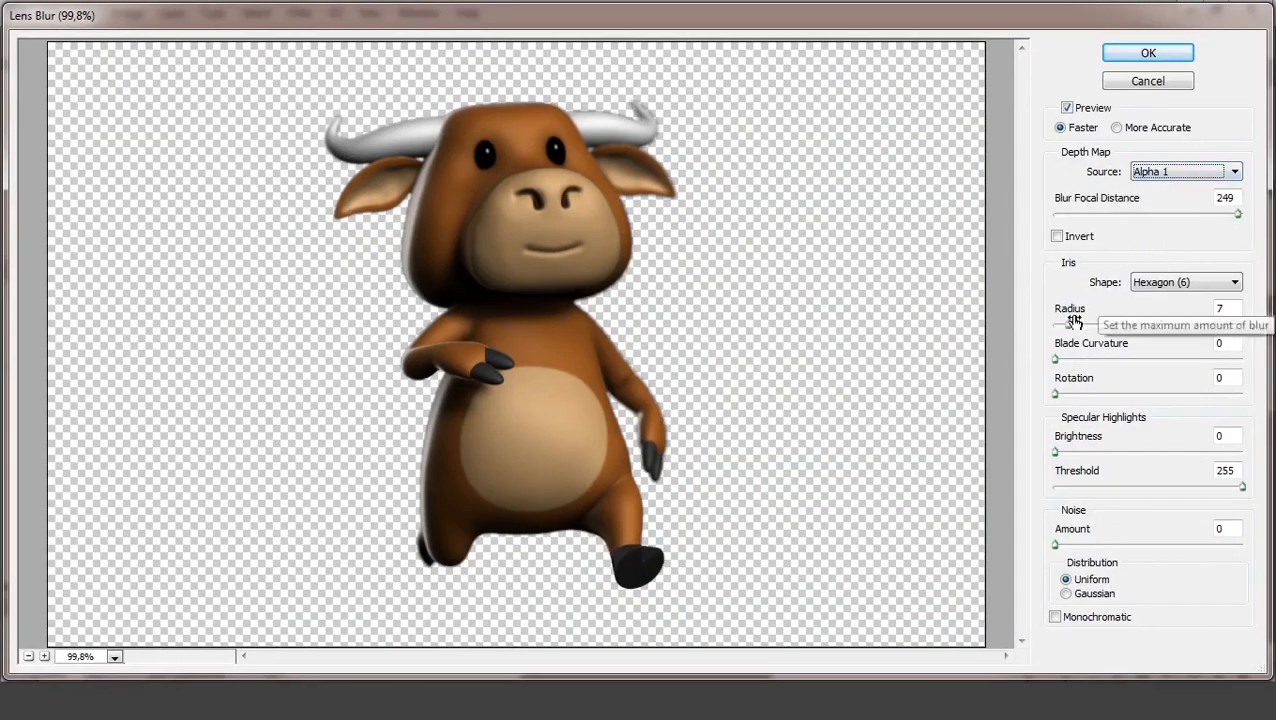
{"action": "mouse_move", "coordinate": [1071, 327]}
{"action": "left_mouse_down"}
{"action": "mouse_move", "coordinate": [1124, 326]}
{"action": "mouse_move", "coordinate": [1088, 326]}
{"action": "left_mouse_up"}
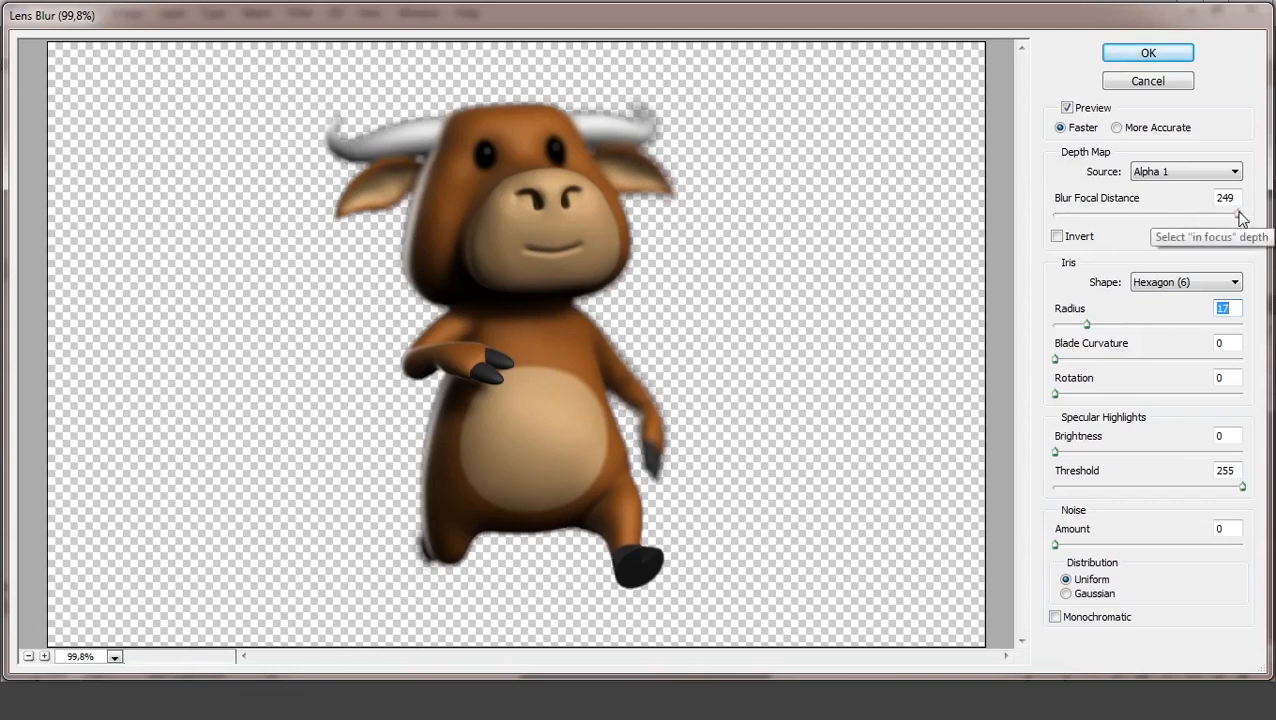
Test Lens Blur focal distances up to 193 and a radius of 3, then cancel the filter
{"action": "left_click_drag", "start_coordinate": [1238, 216], "coordinate": [1053, 220]}
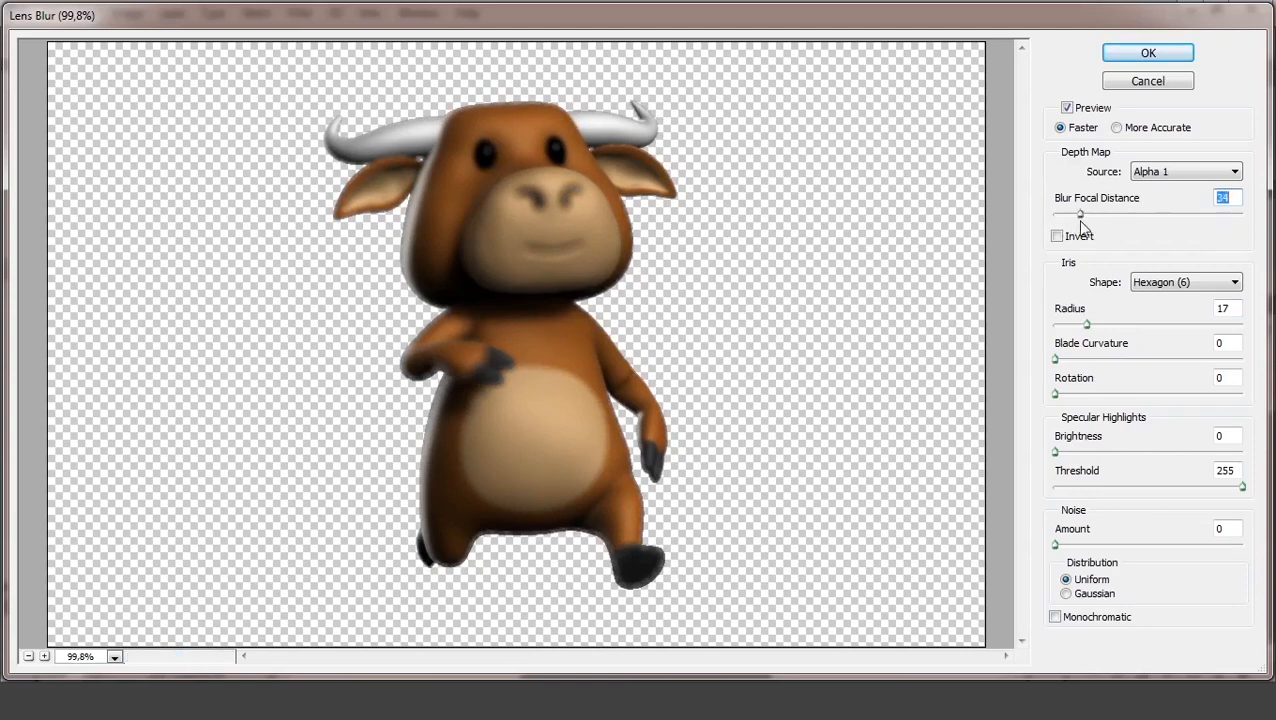
{"action": "left_click_drag", "start_coordinate": [1054, 215], "coordinate": [1200, 230]}
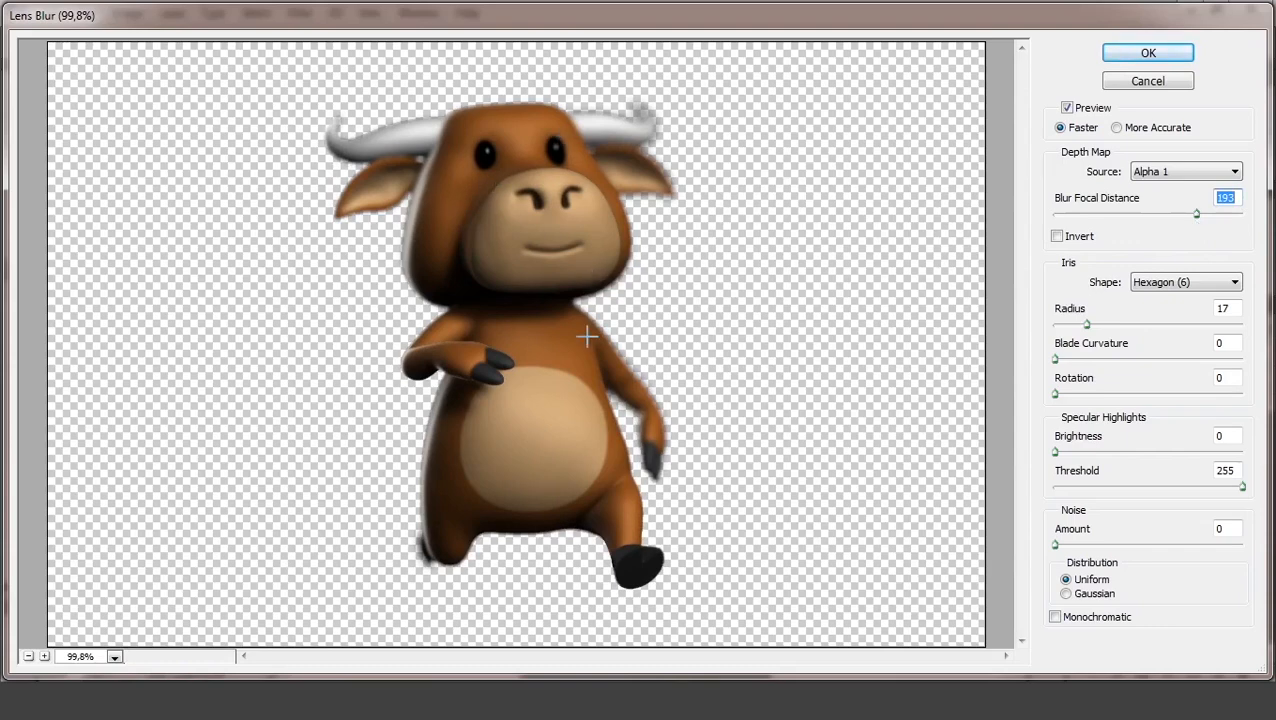
{"action": "left_click_drag", "start_coordinate": [1085, 325], "coordinate": [1063, 330]}
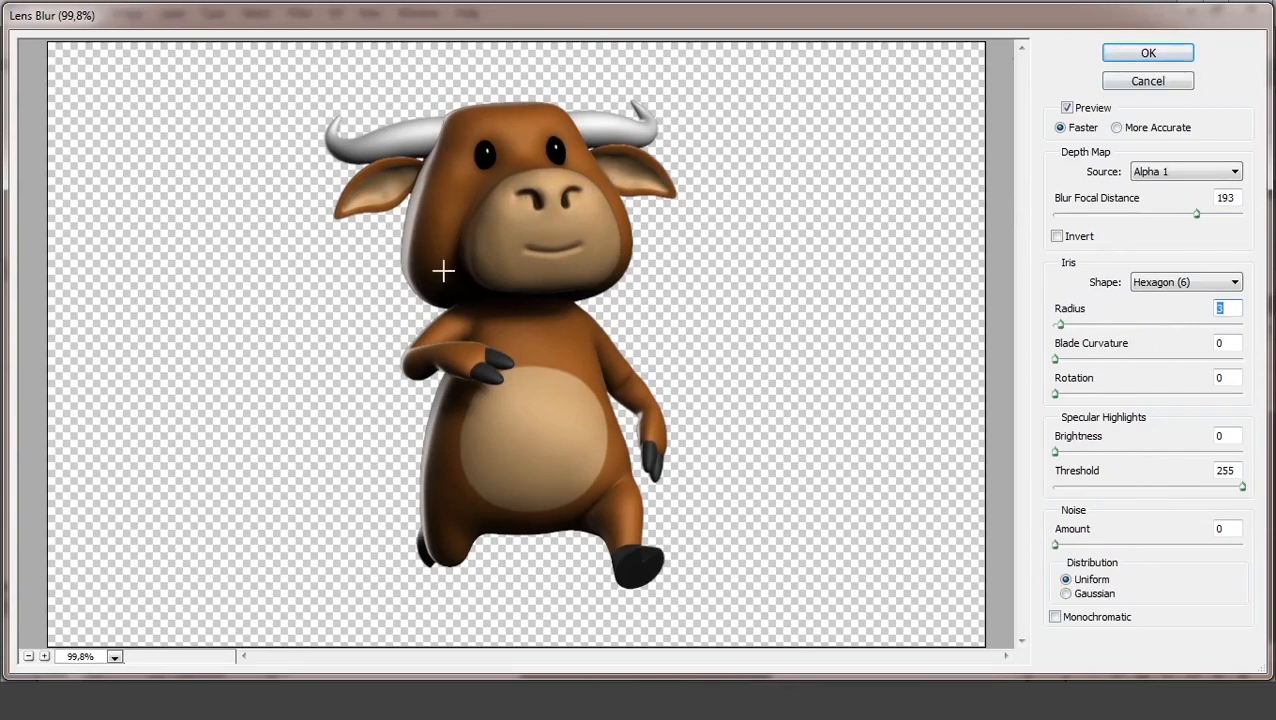
{"action": "left_click", "coordinate": [1148, 81]}
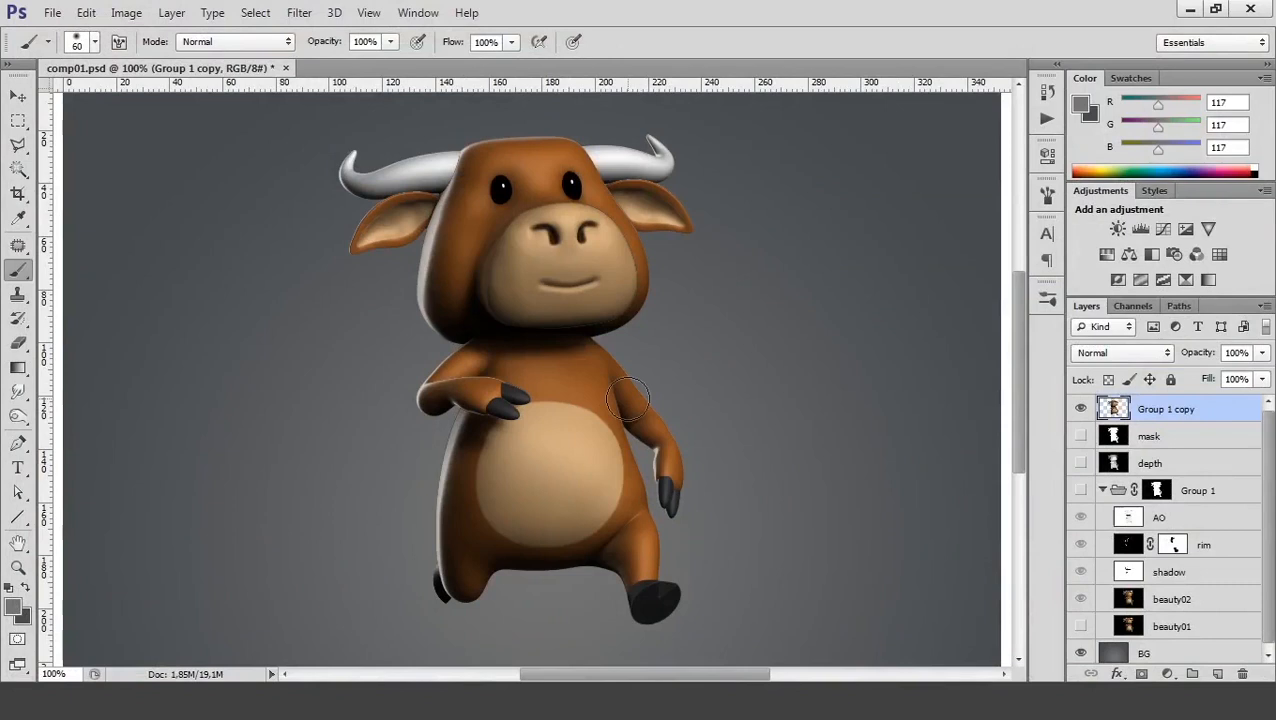
Scale the merged bull down slightly and proportionally about its centre
{"action": "key", "text": "ctrl+minus"}
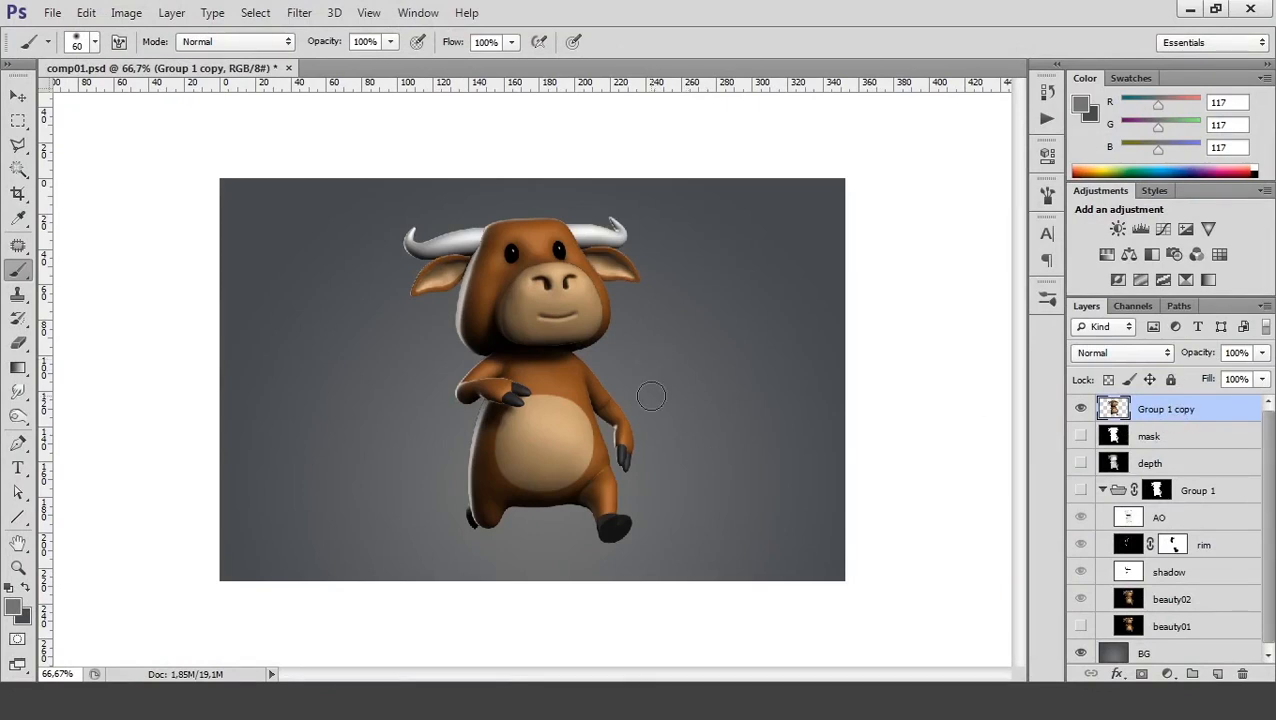
{"action": "key", "text": "ctrl+t"}
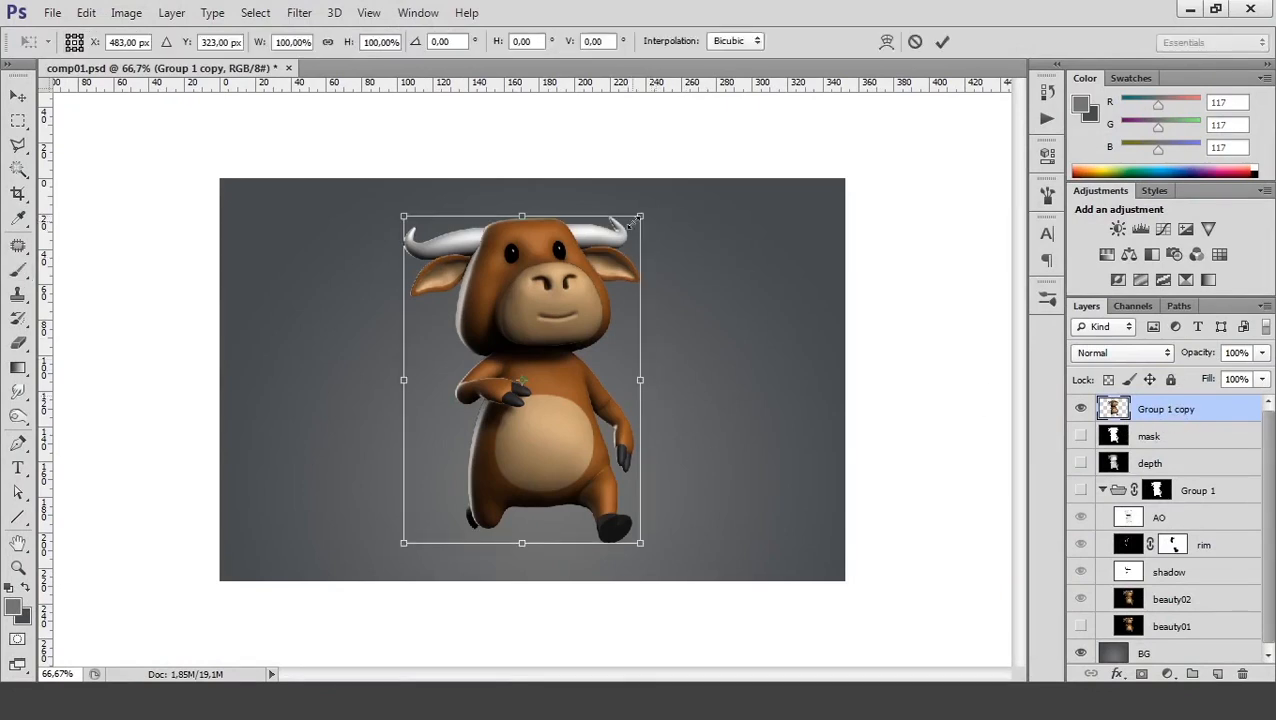
{"action": "left_click_drag", "start_coordinate": [642, 218], "coordinate": [635, 229], "text": "alt+shift"}
{"action": "key", "text": "Return"}
{"action": "key", "text": "b"}
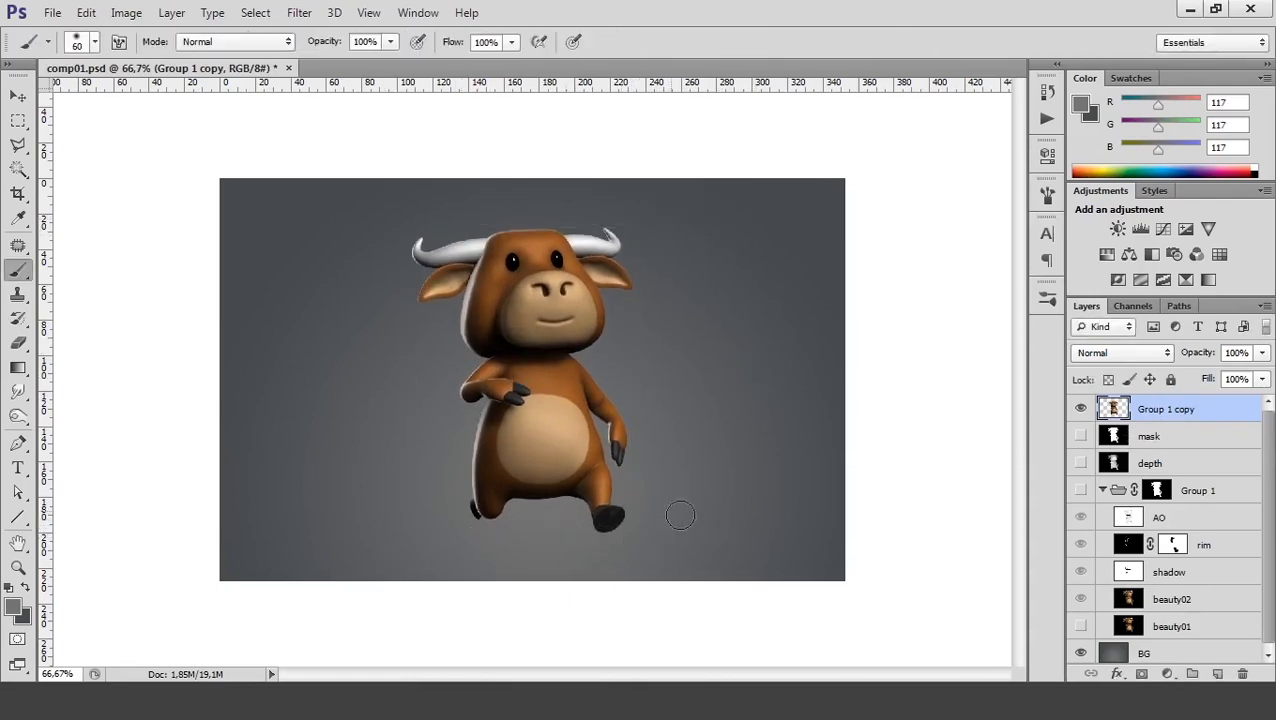
Add a new layer directly below the merged bull and draw a flat elliptical selection just beneath its feet
{"action": "left_click", "coordinate": [1217, 673]}
{"action": "left_click_drag", "start_coordinate": [1184, 404], "coordinate": [1168, 441]}
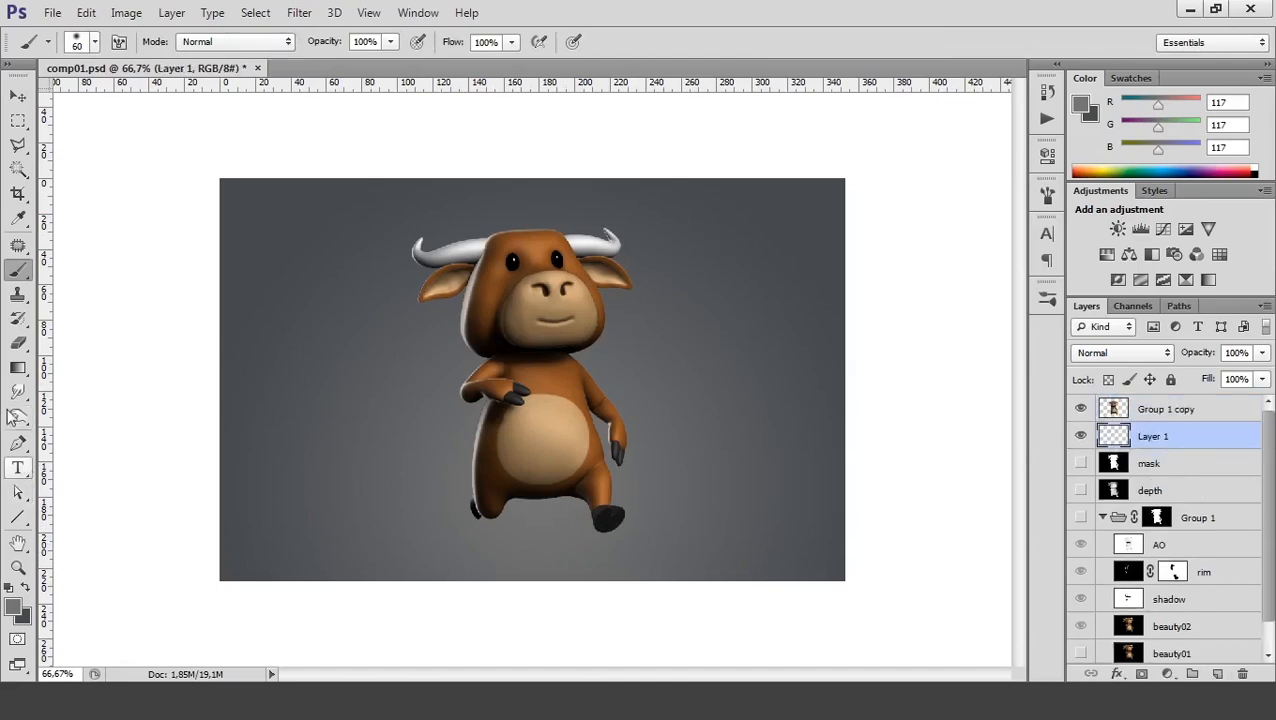
{"action": "left_click", "coordinate": [19, 121]}
{"action": "left_click", "coordinate": [104, 136]}
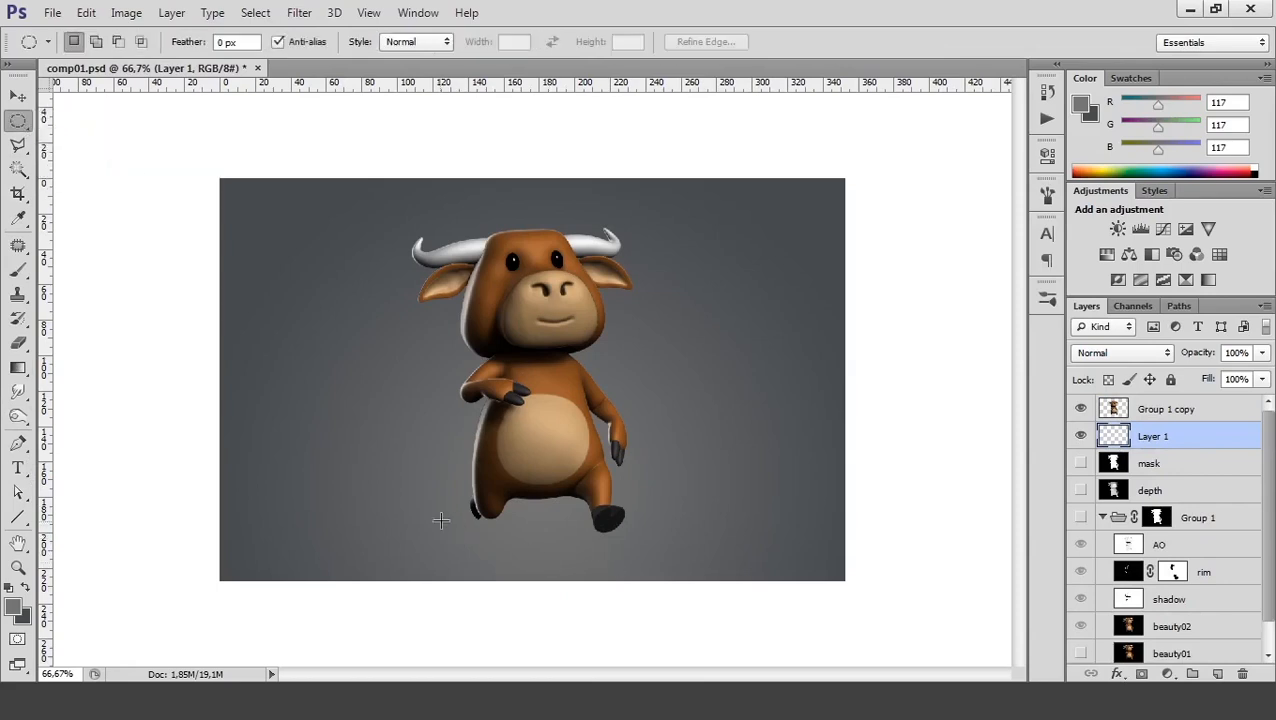
{"action": "left_click_drag", "start_coordinate": [465, 538], "coordinate": [622, 550]}
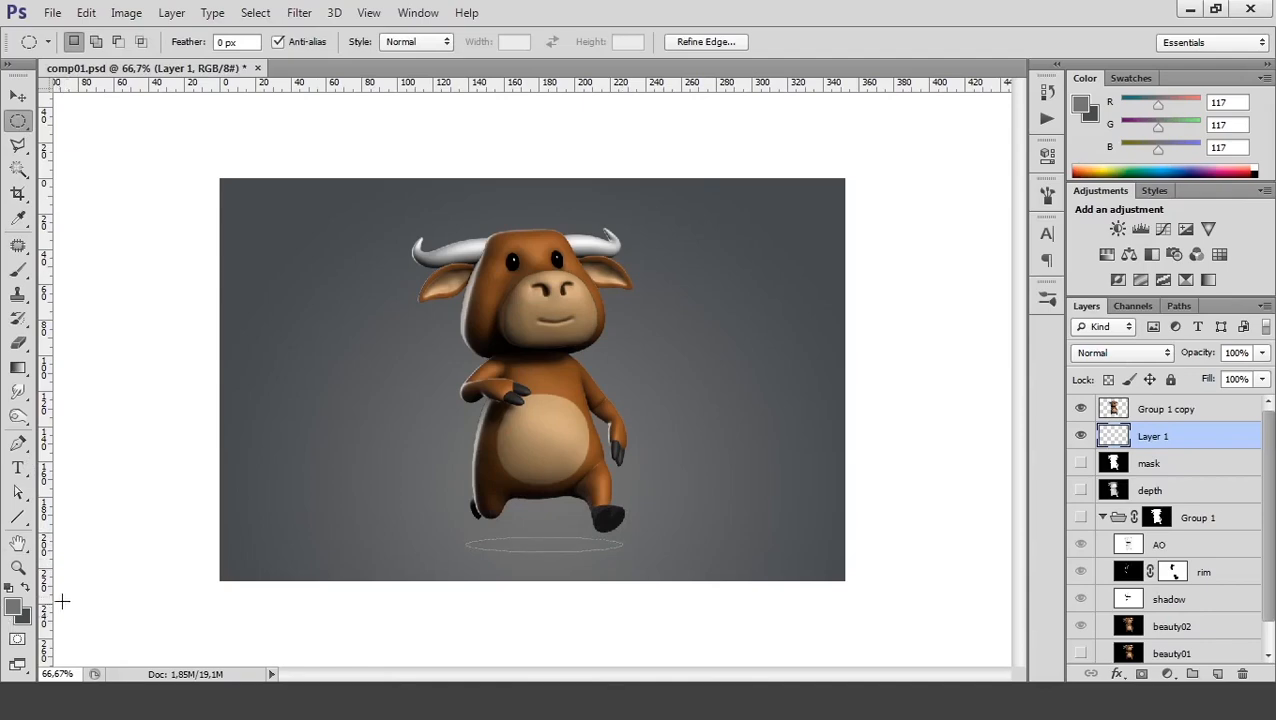
Set the foreground colour to black (000000), fill the elliptical selection with it and deselect
{"action": "left_click", "coordinate": [14, 605]}
{"action": "left_click", "coordinate": [199, 370]}
{"action": "left_click_drag", "start_coordinate": [199, 370], "coordinate": [30, 545]}
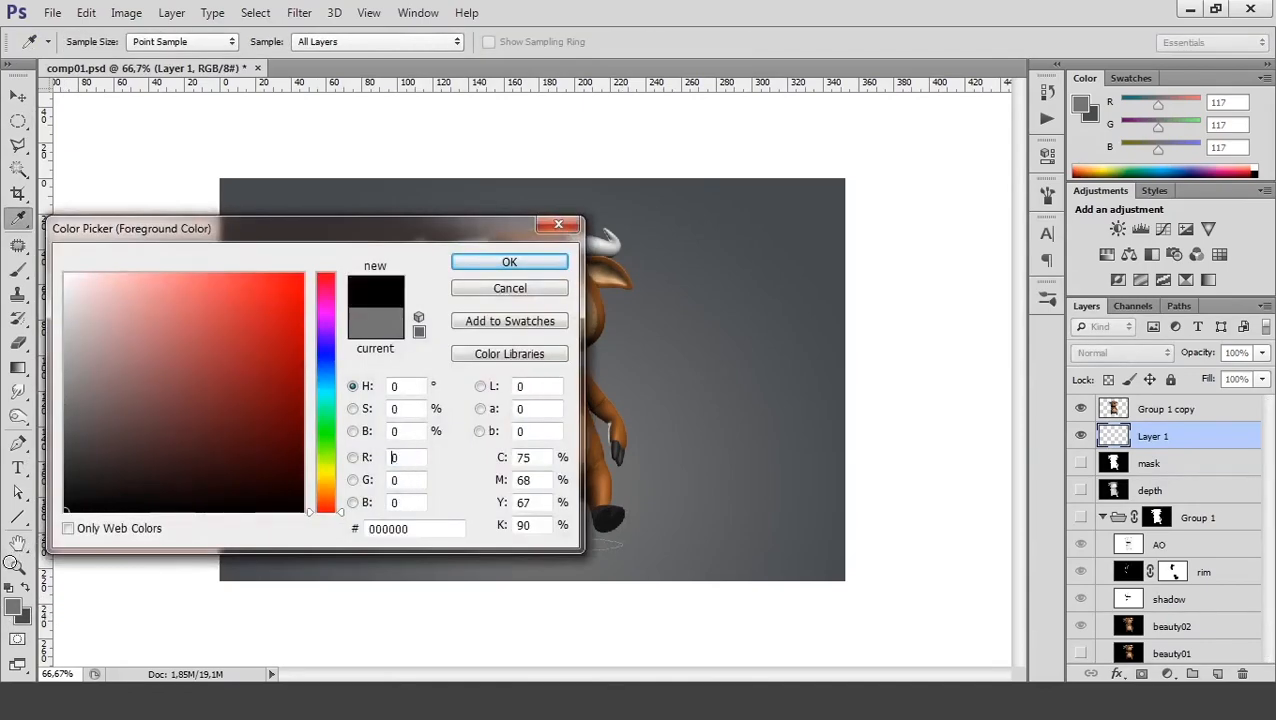
{"action": "left_click", "coordinate": [509, 261]}
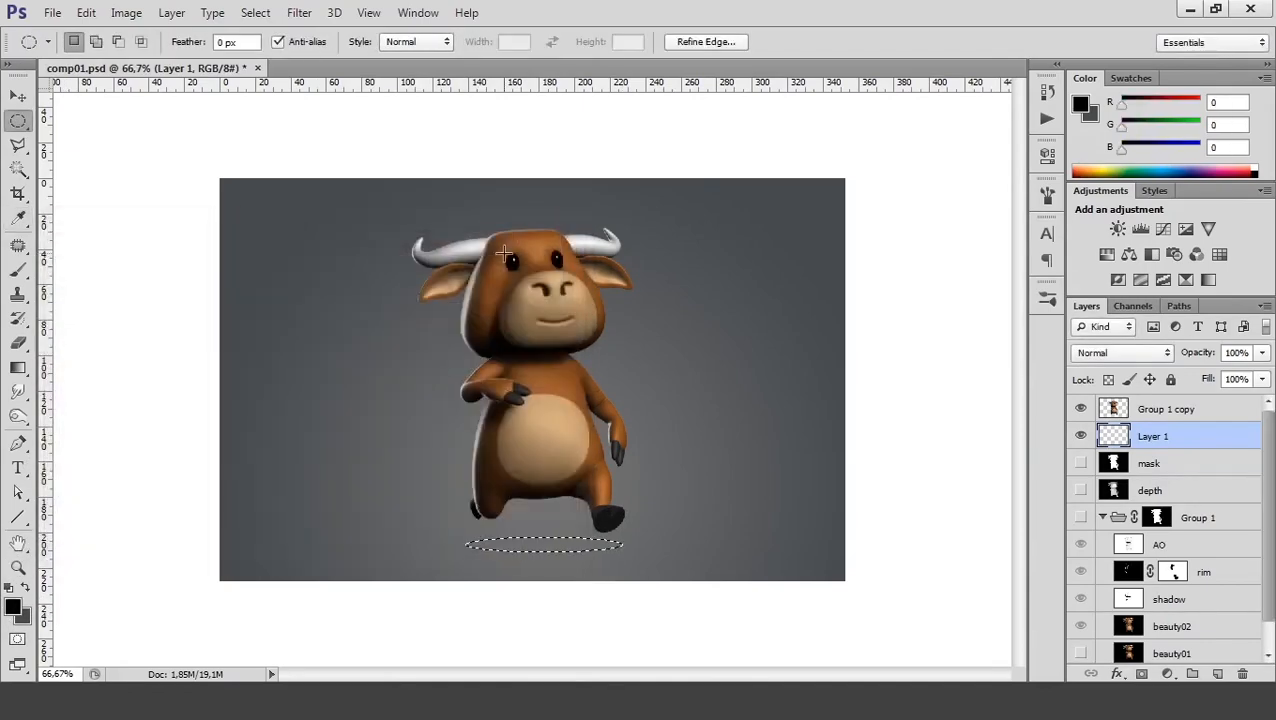
{"action": "key", "text": "alt+BackSpace"}
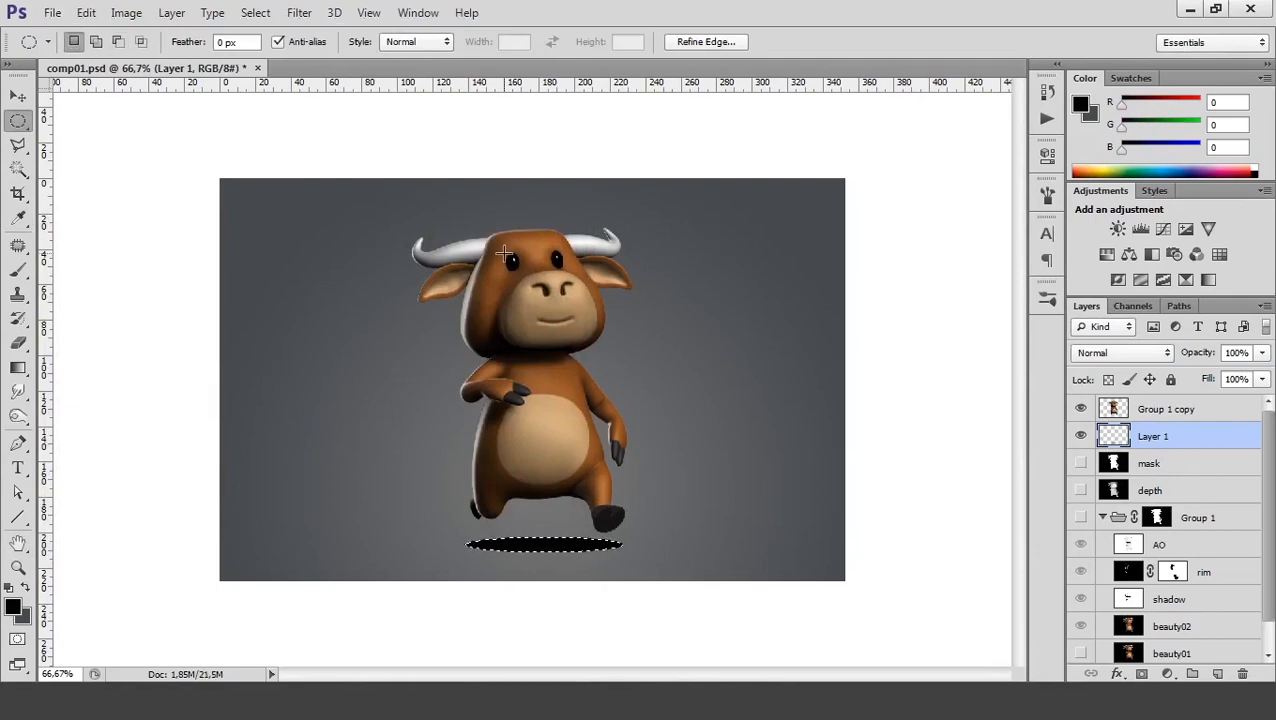
{"action": "key", "text": "ctrl+d"}
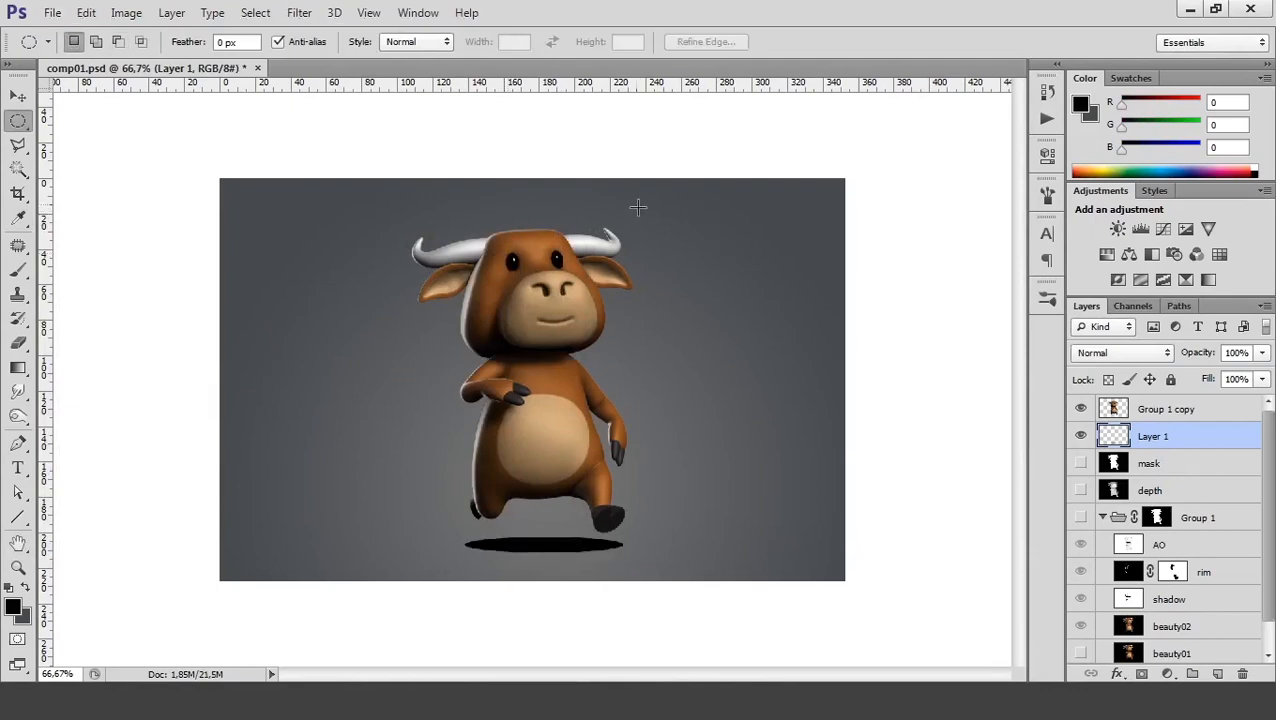
Soften the black ellipse with a Gaussian Blur of 9.2 pixels radius
{"action": "left_click", "coordinate": [299, 12]}
{"action": "mouse_move", "coordinate": [334, 12]}
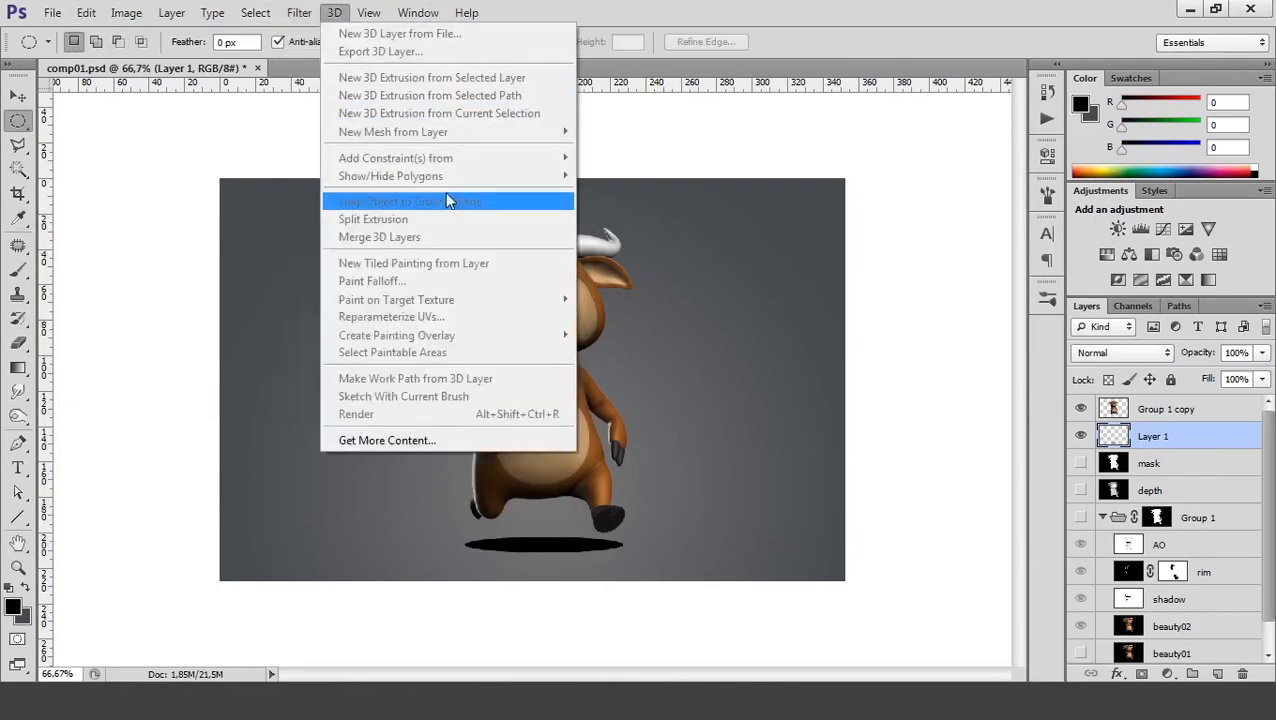
{"action": "mouse_move", "coordinate": [514, 204]}
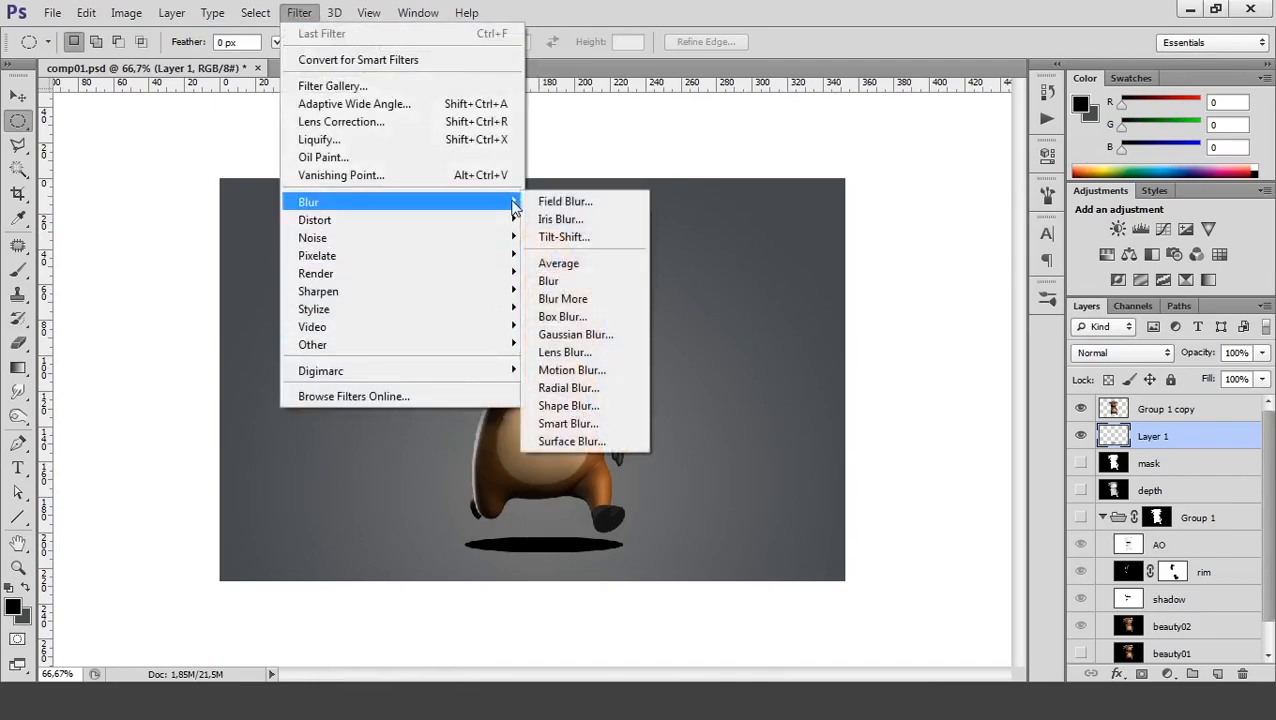
{"action": "left_click", "coordinate": [576, 334]}
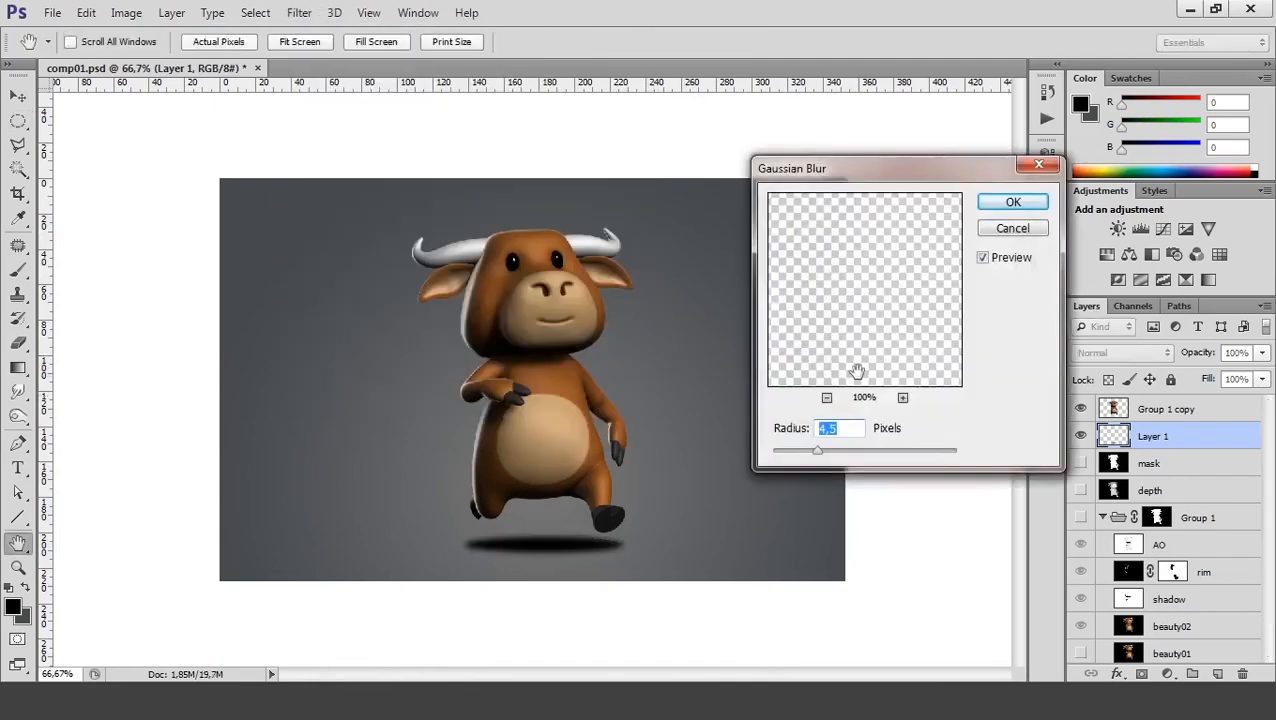
{"action": "left_click_drag", "start_coordinate": [819, 451], "coordinate": [843, 456]}
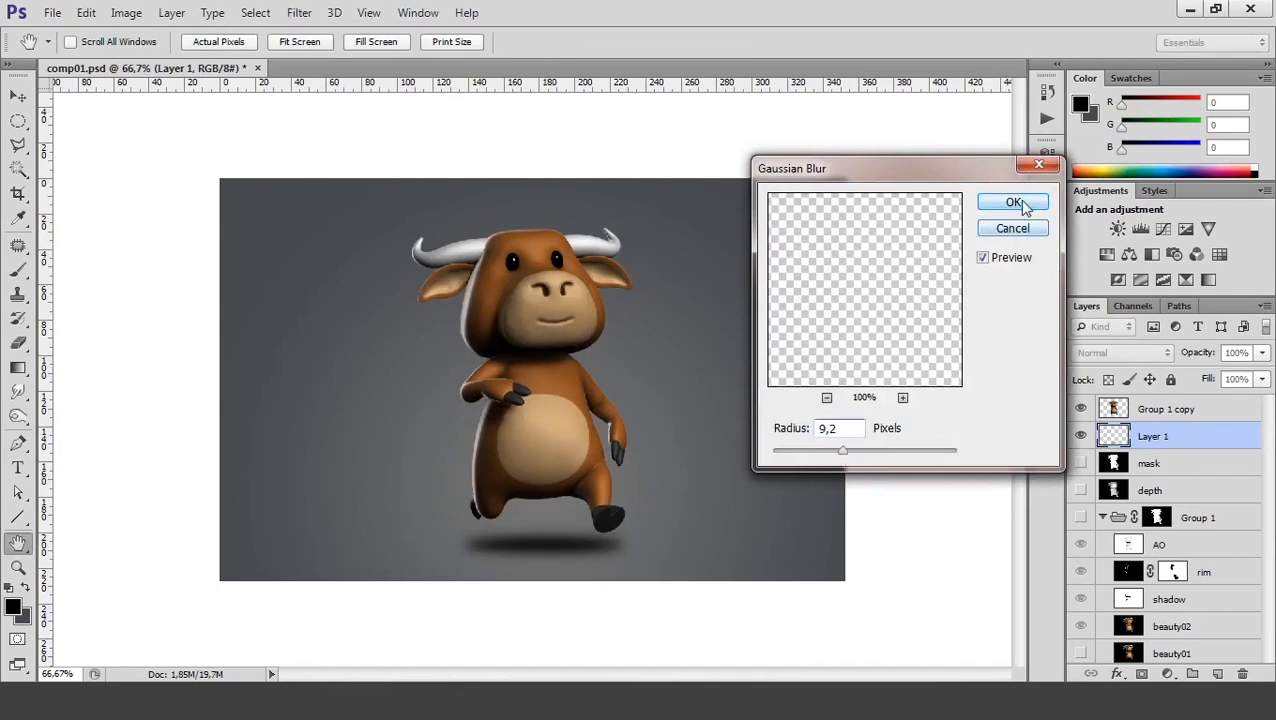
{"action": "left_click", "coordinate": [1013, 203]}
Reduce the blurred ground shadow layer's opacity to 56%
{"action": "left_click", "coordinate": [1263, 353]}
{"action": "left_click_drag", "start_coordinate": [1230, 379], "coordinate": [1222, 381]}
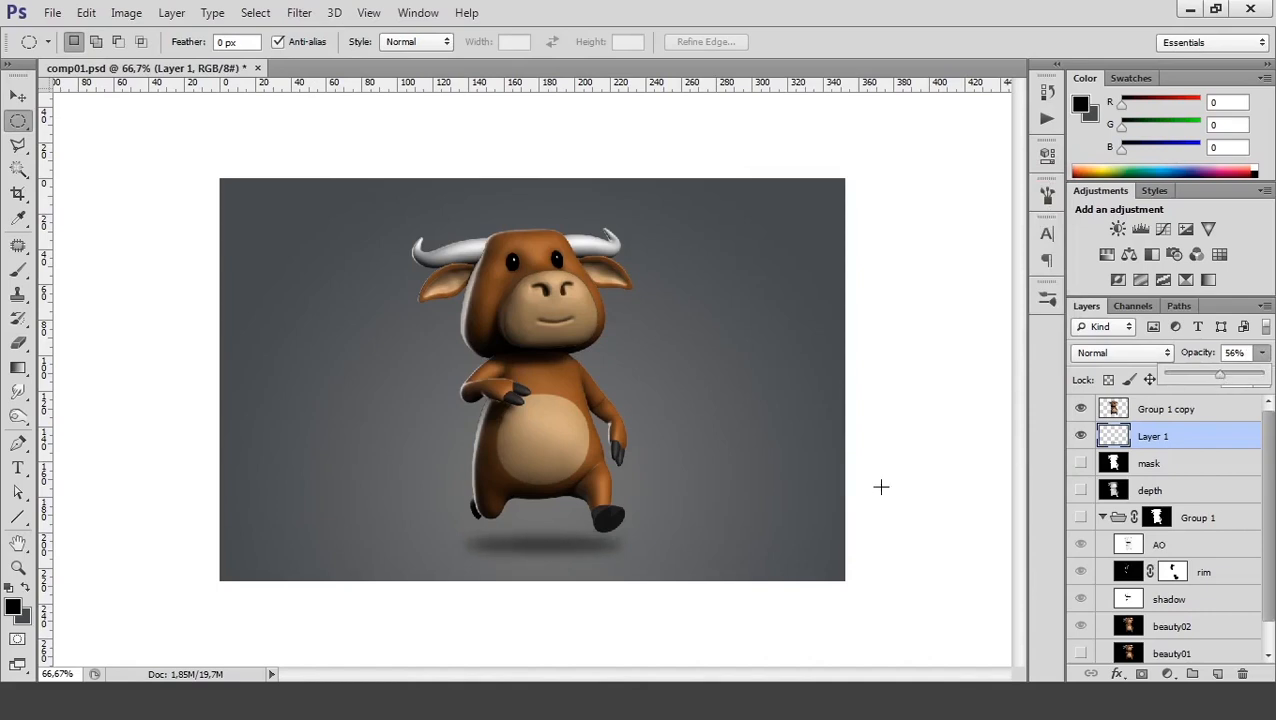
{"action": "left_click", "coordinate": [1262, 360]}
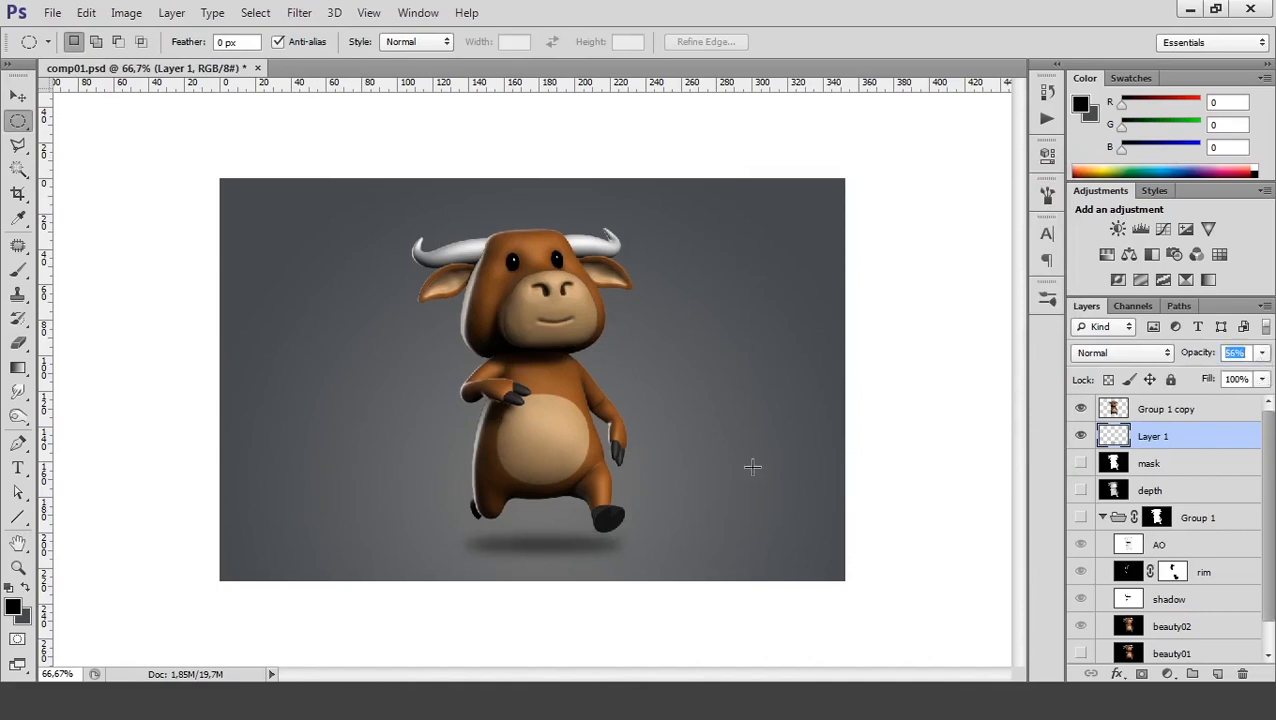
Try a Hue/Saturation adjustment clipped to the merged bull with hue +13, saturation +12 and lightness -8
{"action": "left_click", "coordinate": [1186, 421]}
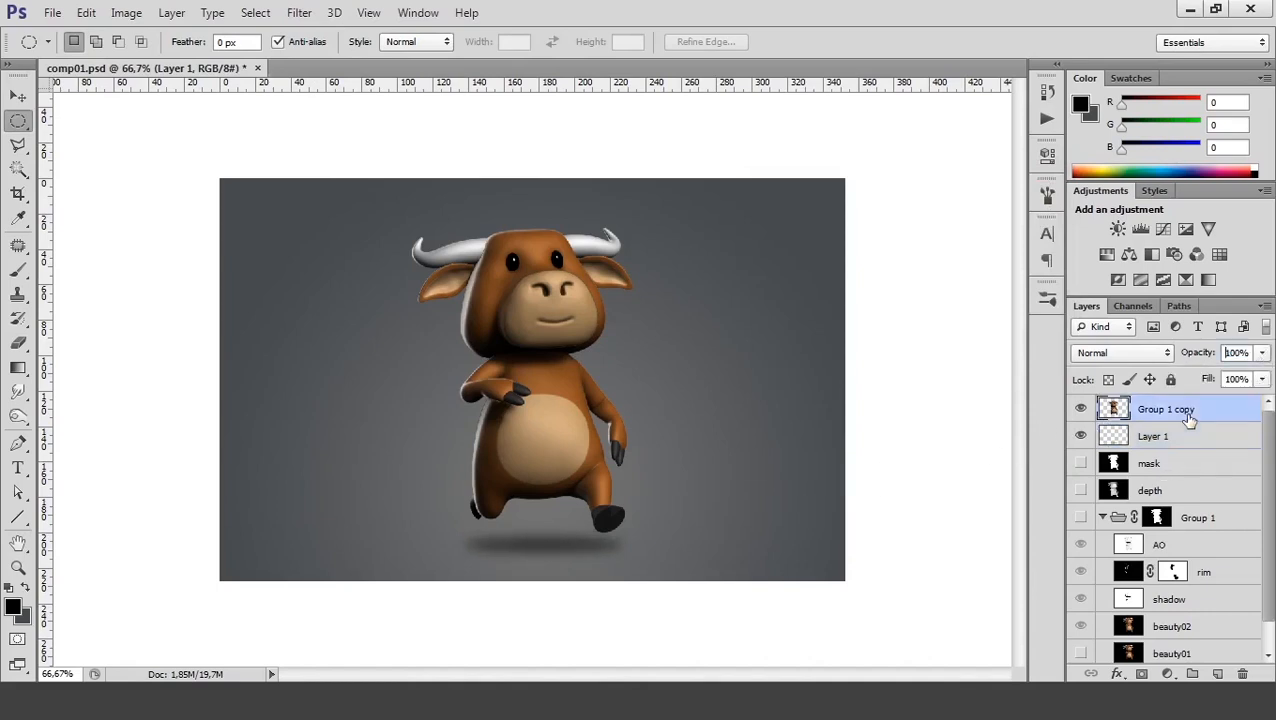
{"action": "left_click", "coordinate": [1166, 675]}
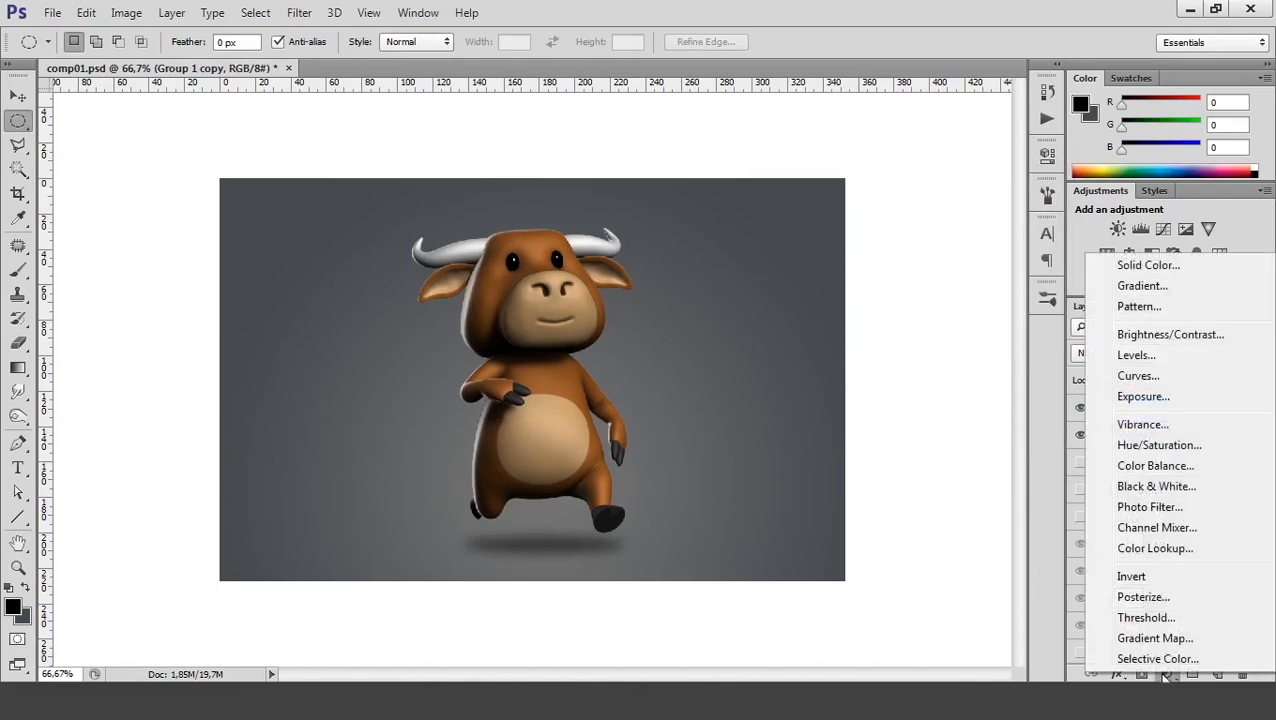
{"action": "left_click", "coordinate": [1160, 445]}
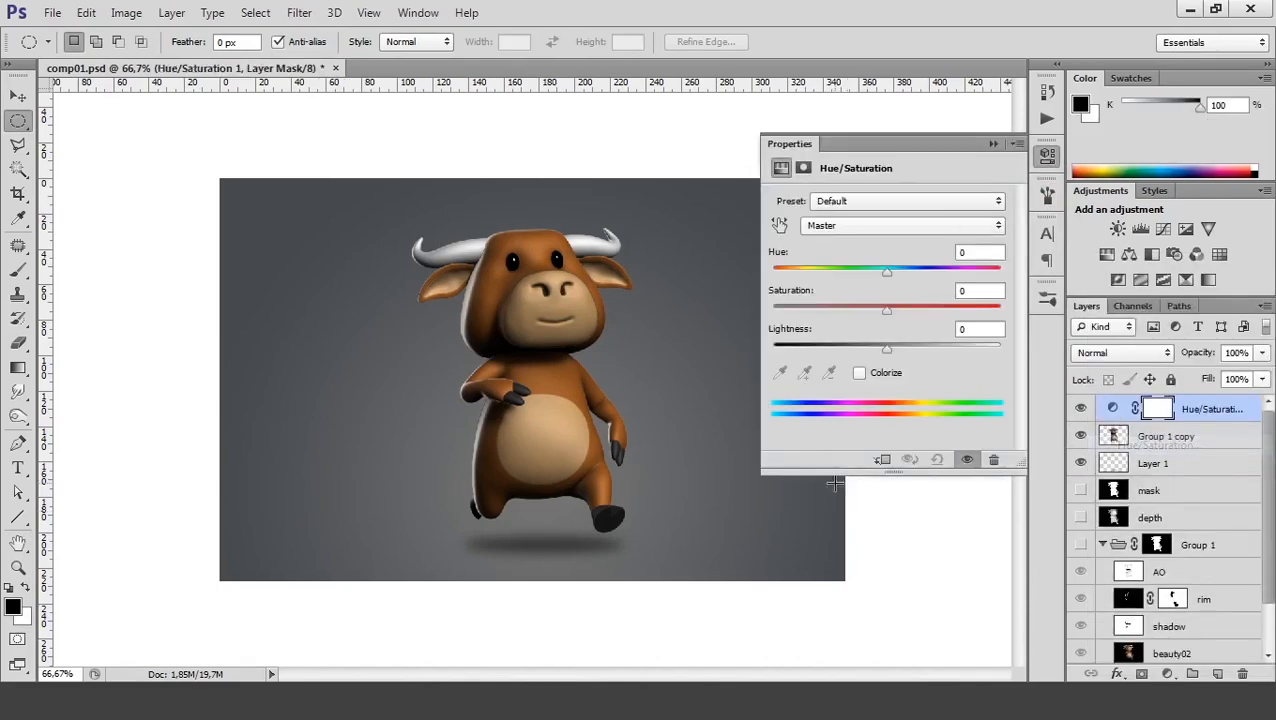
{"action": "left_click", "coordinate": [886, 459]}
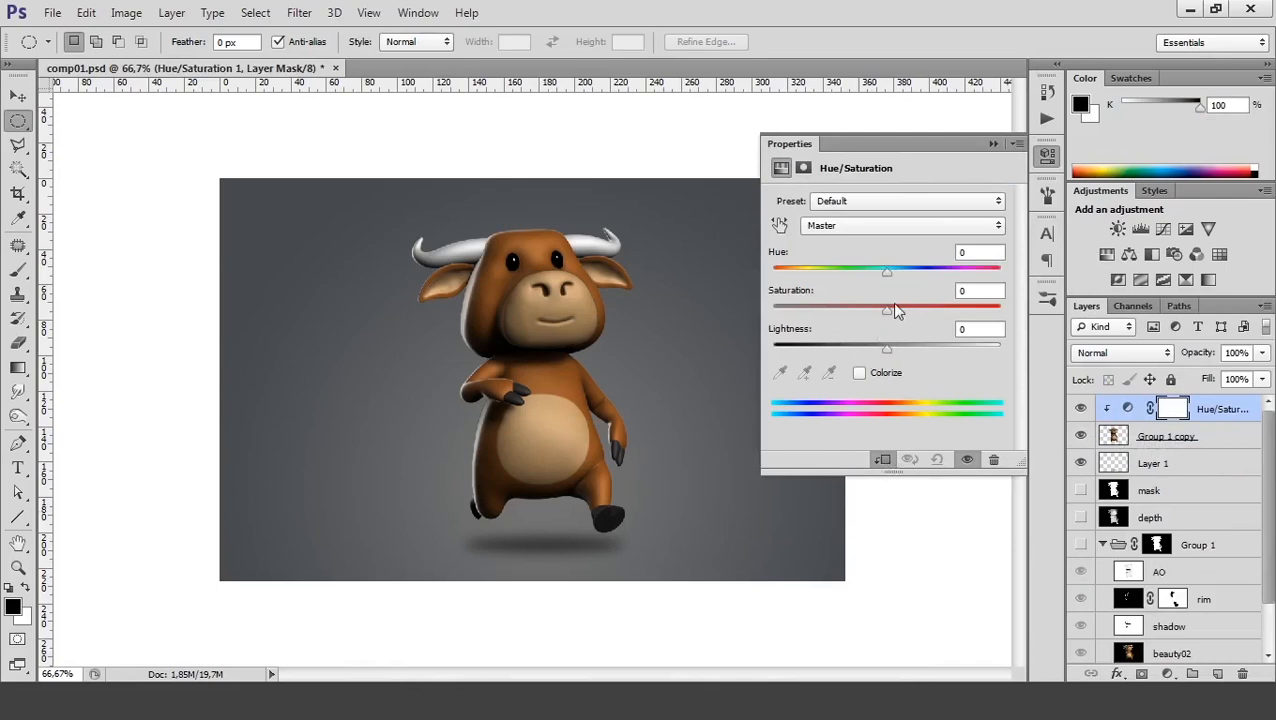
{"action": "left_click_drag", "start_coordinate": [886, 309], "coordinate": [876, 350]}
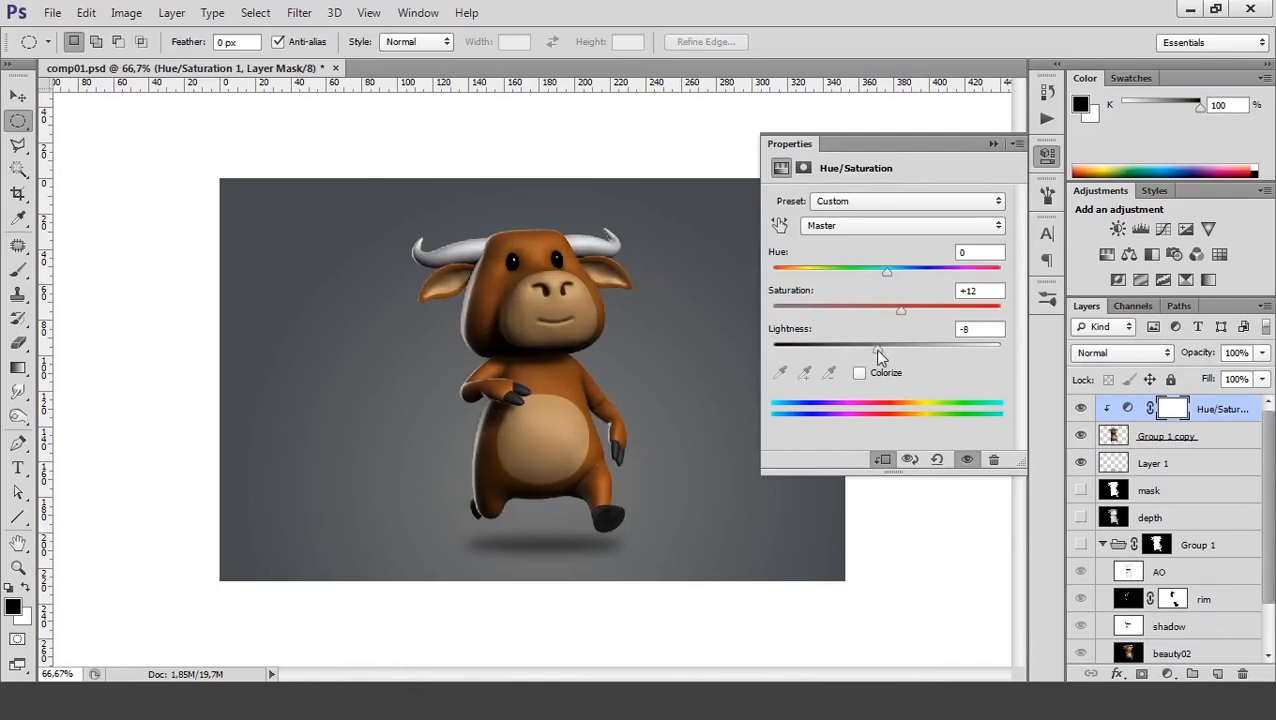
{"action": "mouse_move", "coordinate": [886, 276]}
{"action": "left_mouse_down"}
{"action": "mouse_move", "coordinate": [991, 276]}
{"action": "mouse_move", "coordinate": [882, 275]}
{"action": "mouse_move", "coordinate": [902, 276]}
{"action": "left_mouse_up"}
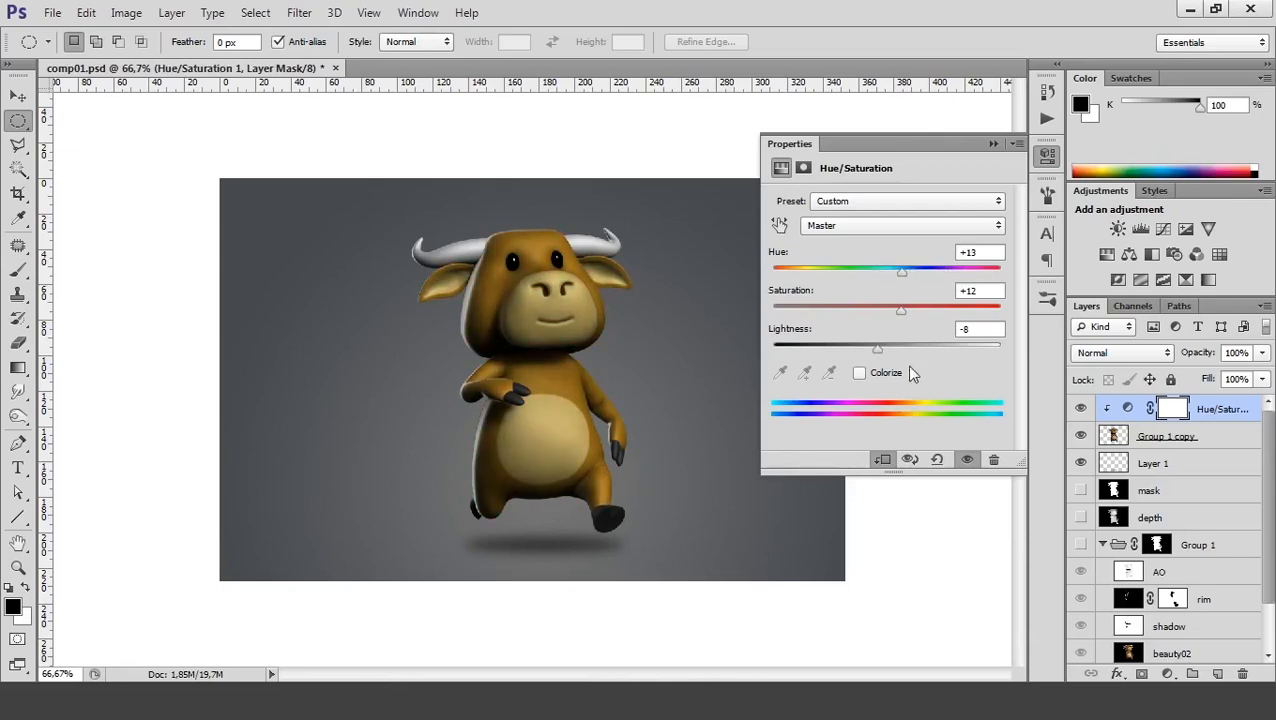
Delete the Hue/Saturation adjustment layer and close its settings
{"action": "left_click", "coordinate": [995, 460]}
{"action": "left_click", "coordinate": [568, 276]}
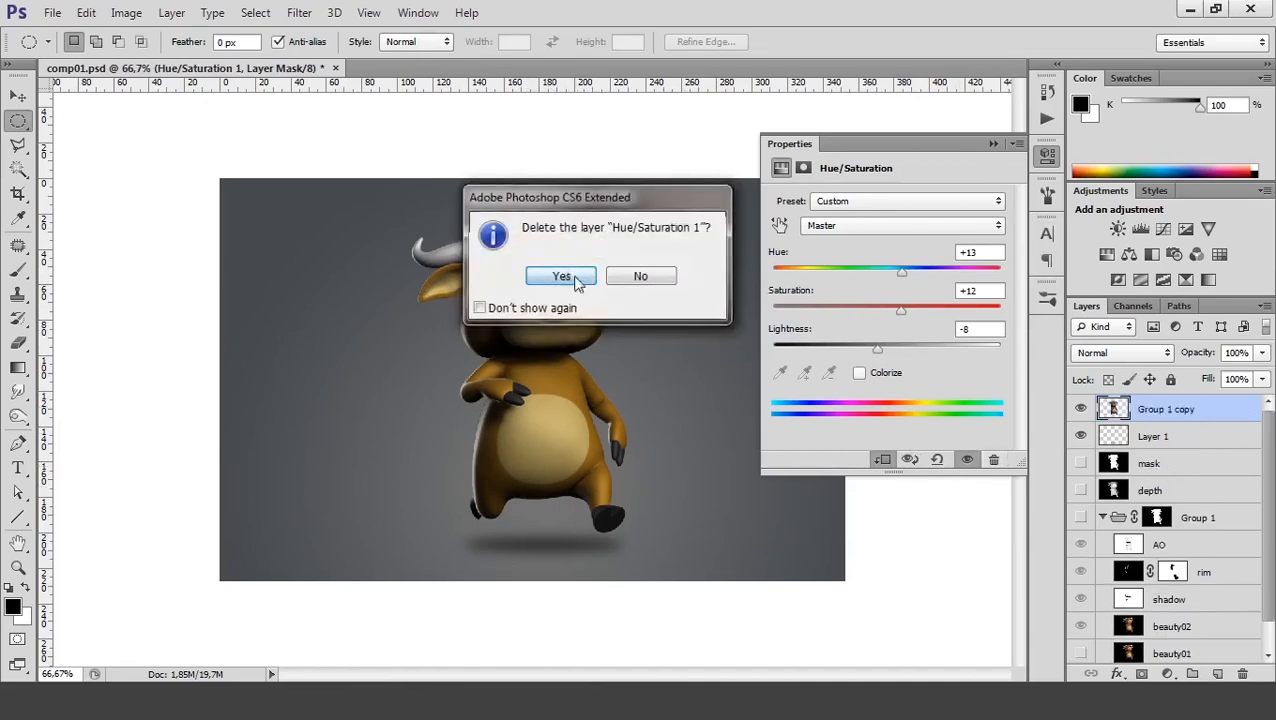
{"action": "left_click", "coordinate": [1047, 157]}
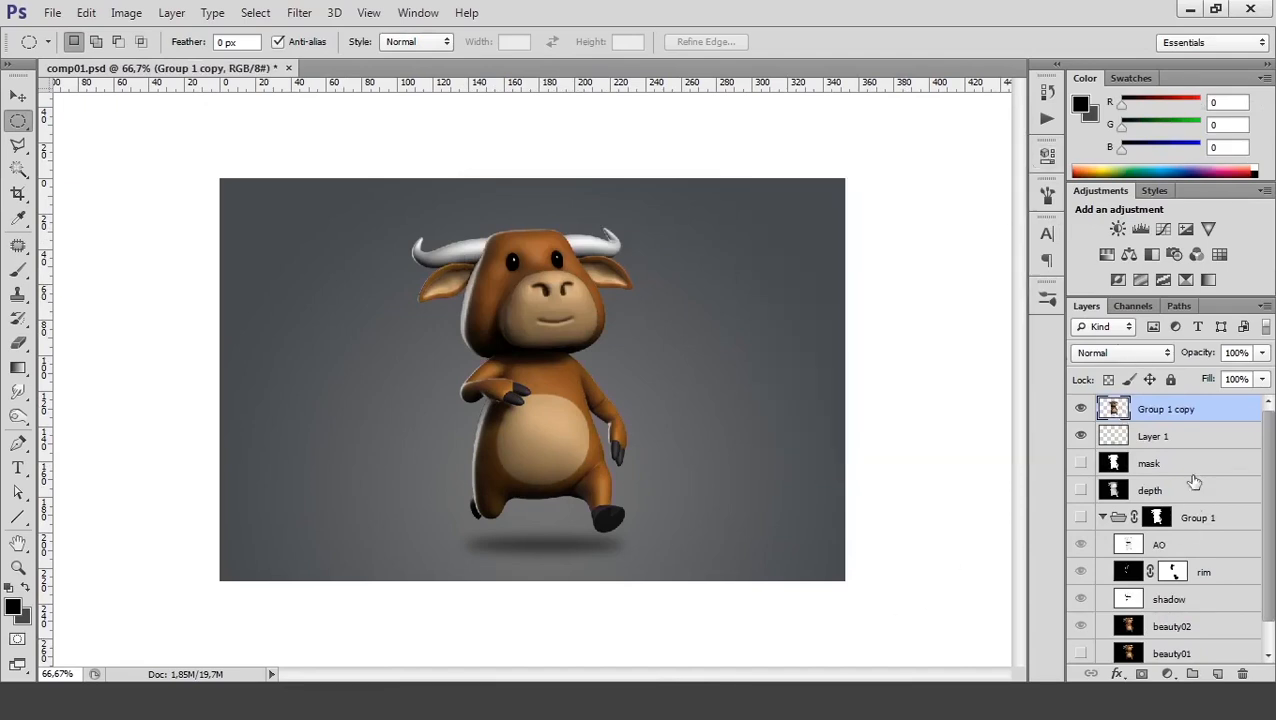